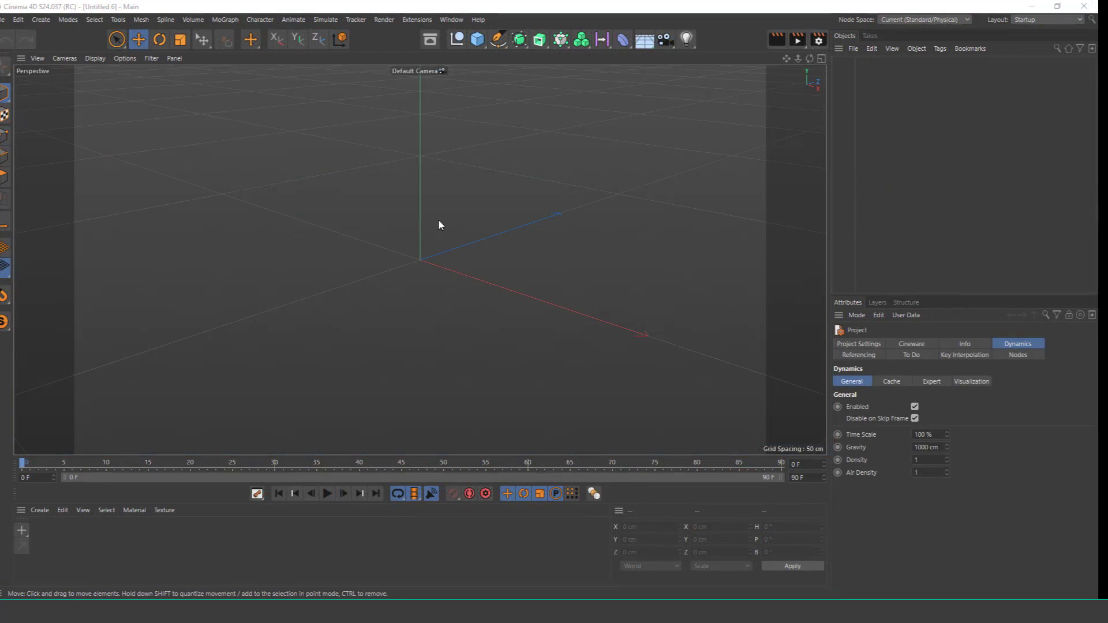
Add a disc primitive and set its outer radius to 400 cm.
{"action": "left_click", "coordinate": [477, 39]}
{"action": "left_click", "coordinate": [639, 56]}
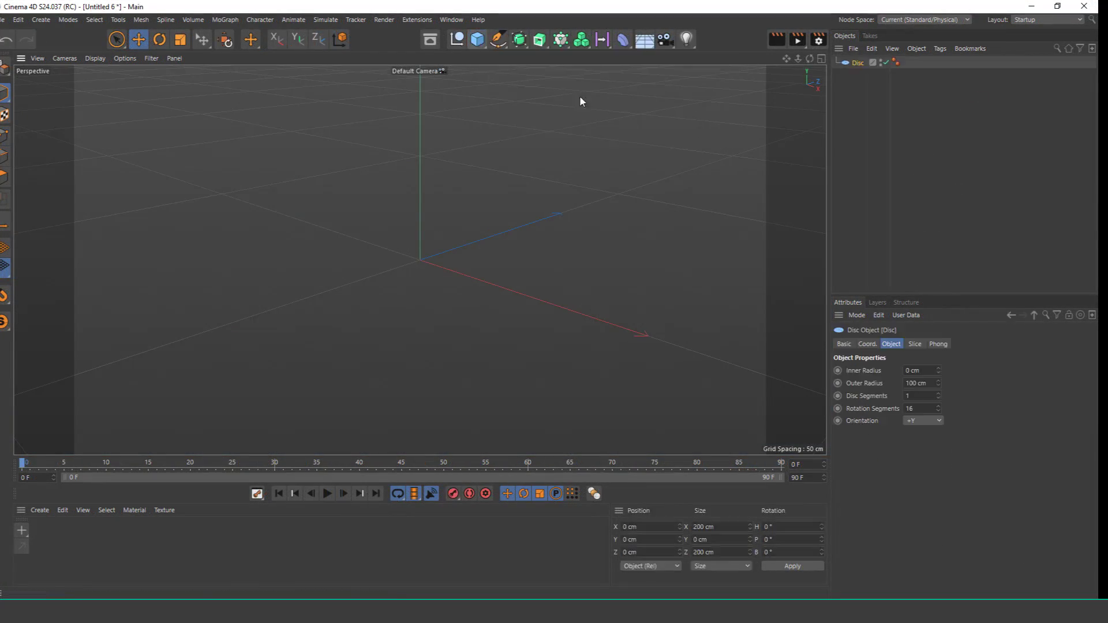
{"action": "scroll", "coordinate": [425, 271], "scroll_direction": "down", "scroll_amount": 2}
{"action": "scroll", "coordinate": [433, 261], "scroll_direction": "up", "scroll_amount": 2}
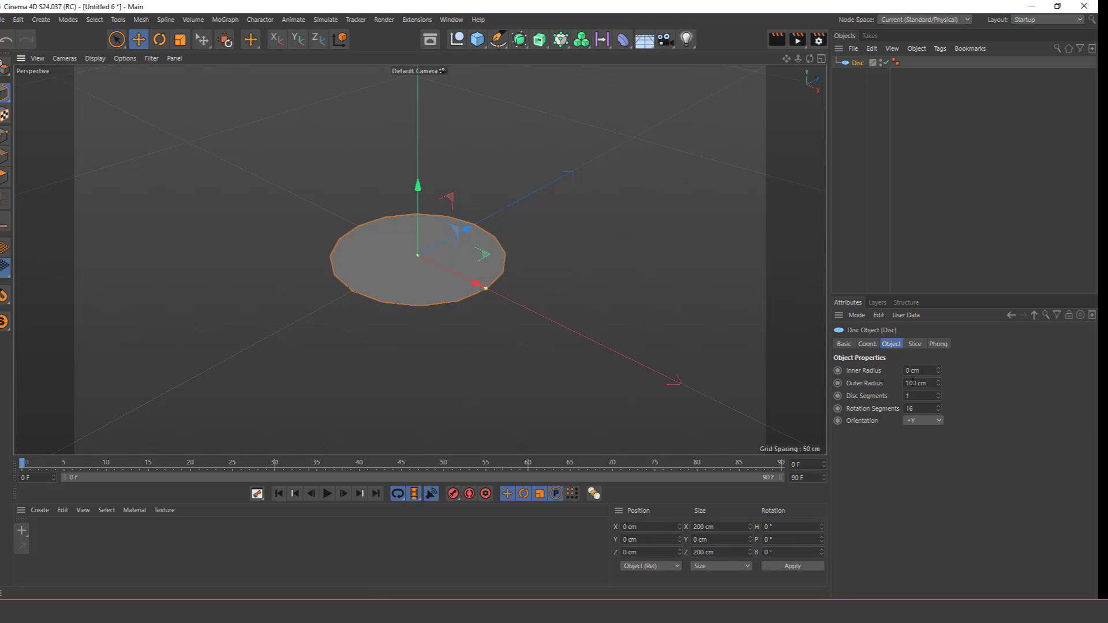
{"action": "type", "text": "4"}
{"action": "key", "text": "Return"}
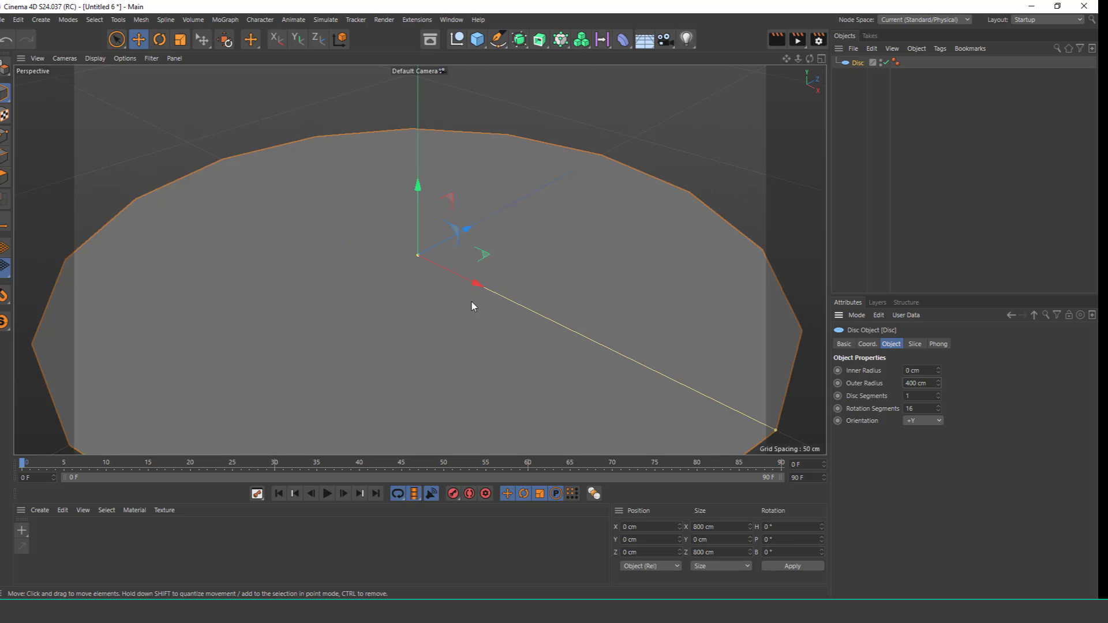
{"action": "left_click_drag", "start_coordinate": [444, 317], "coordinate": [454, 280], "text": "alt"}
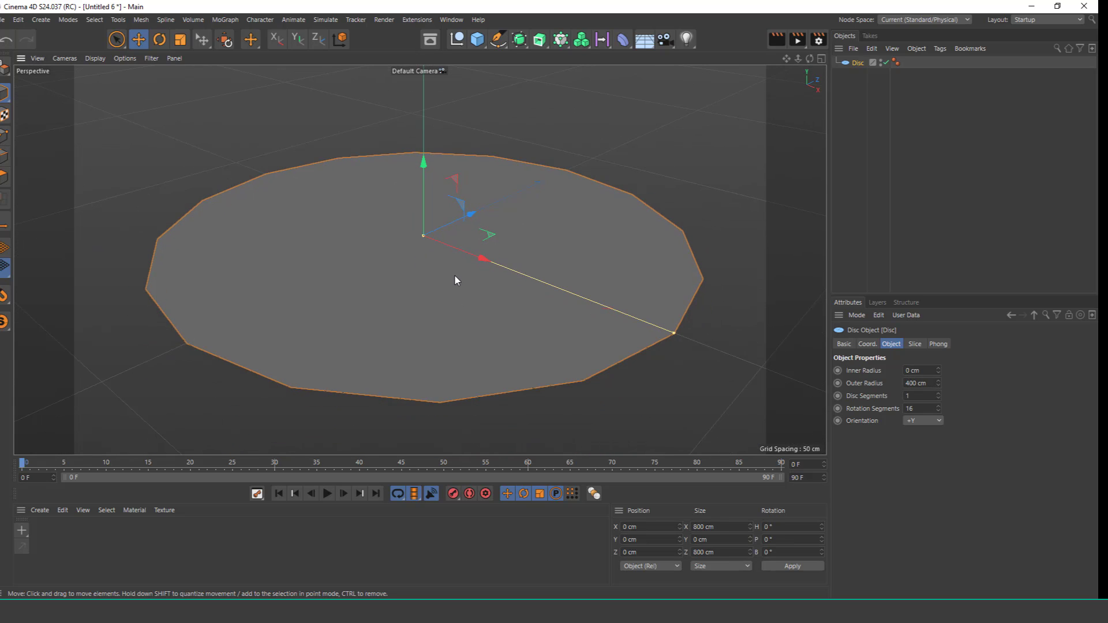
Display the viewport in Gouraud Shading (Lines) and set the disc's disc segments to 26.
{"action": "left_click", "coordinate": [95, 58]}
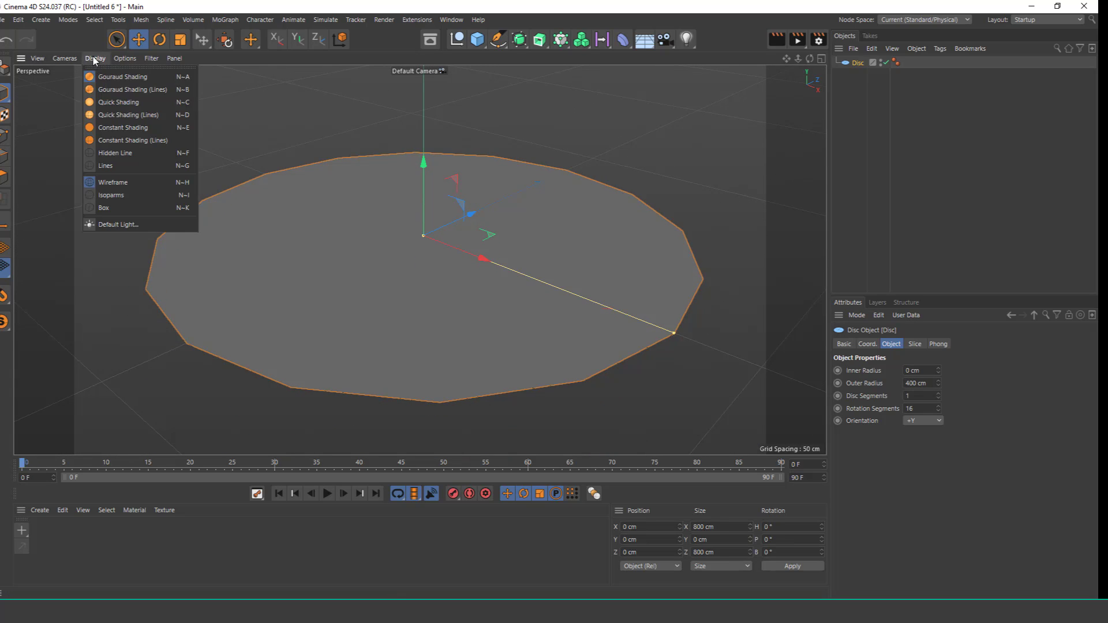
{"action": "left_click", "coordinate": [121, 88]}
{"action": "scroll", "coordinate": [439, 239], "scroll_direction": "up", "scroll_amount": 2}
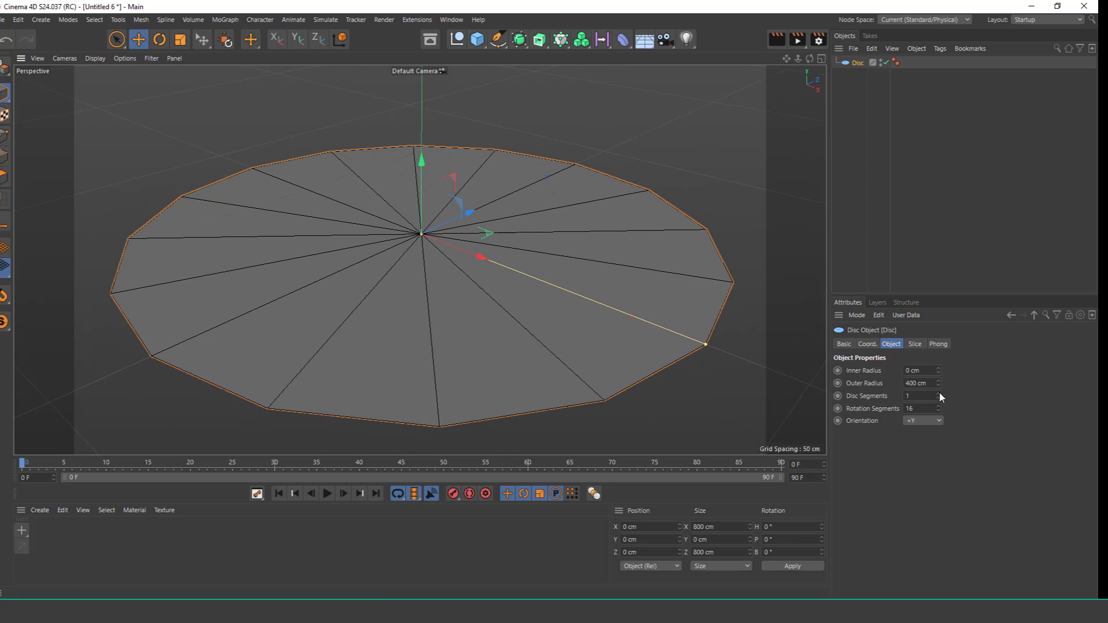
{"action": "left_click_drag", "start_coordinate": [940, 391], "coordinate": [938, 393]}
{"action": "scroll", "coordinate": [433, 285], "scroll_direction": "down", "scroll_amount": 3}
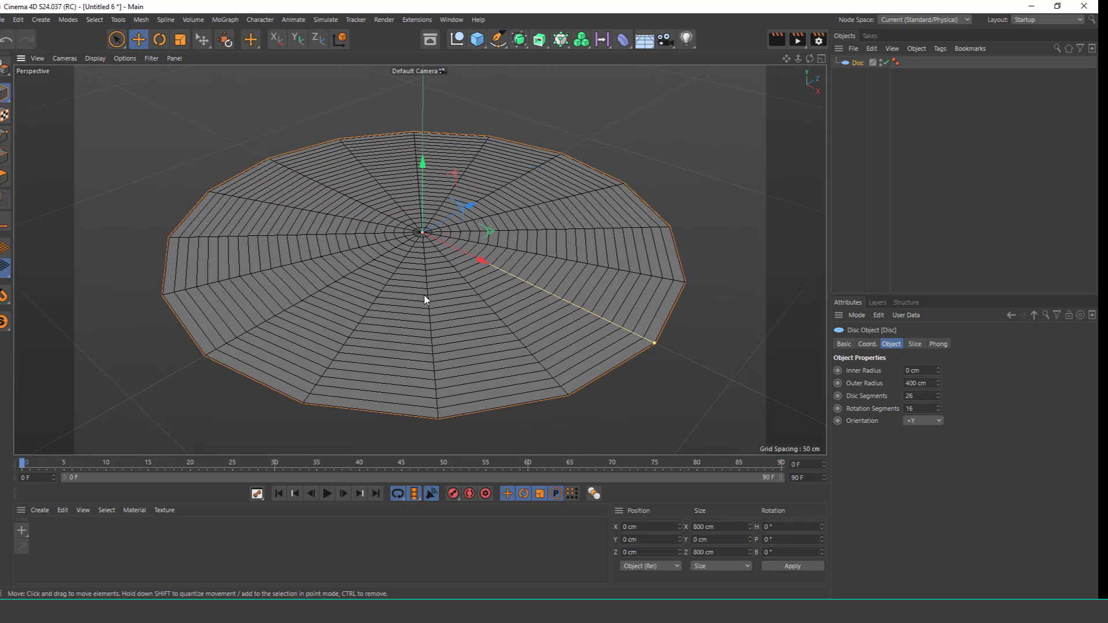
Make the disc editable, switch to point mode and give the disc a Cloth tag.
{"action": "left_click", "coordinate": [3, 70]}
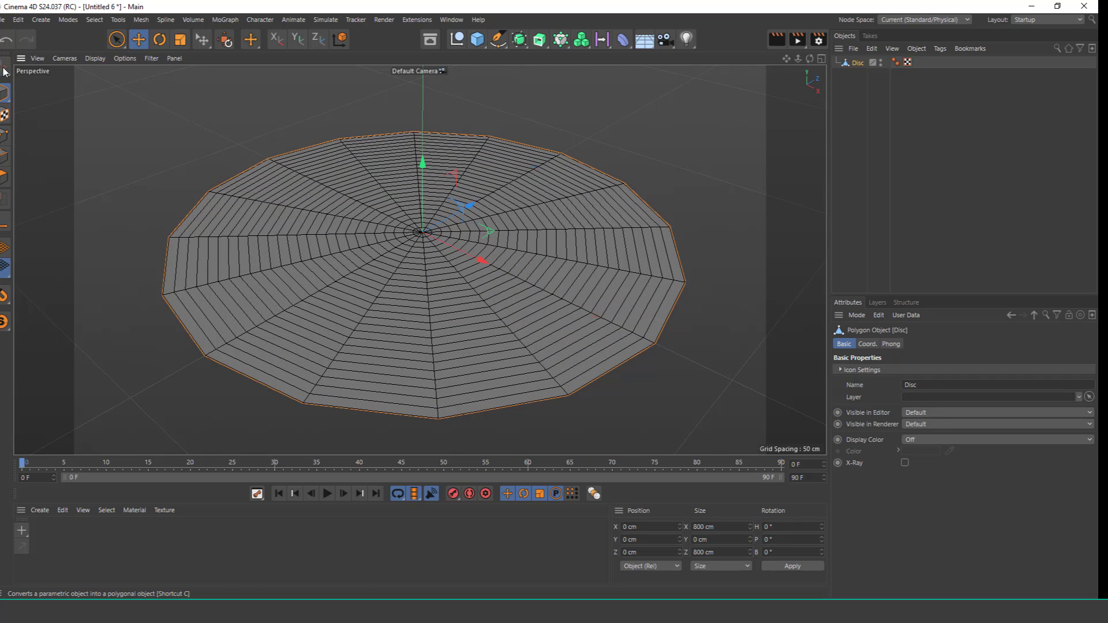
{"action": "left_click", "coordinate": [4, 137]}
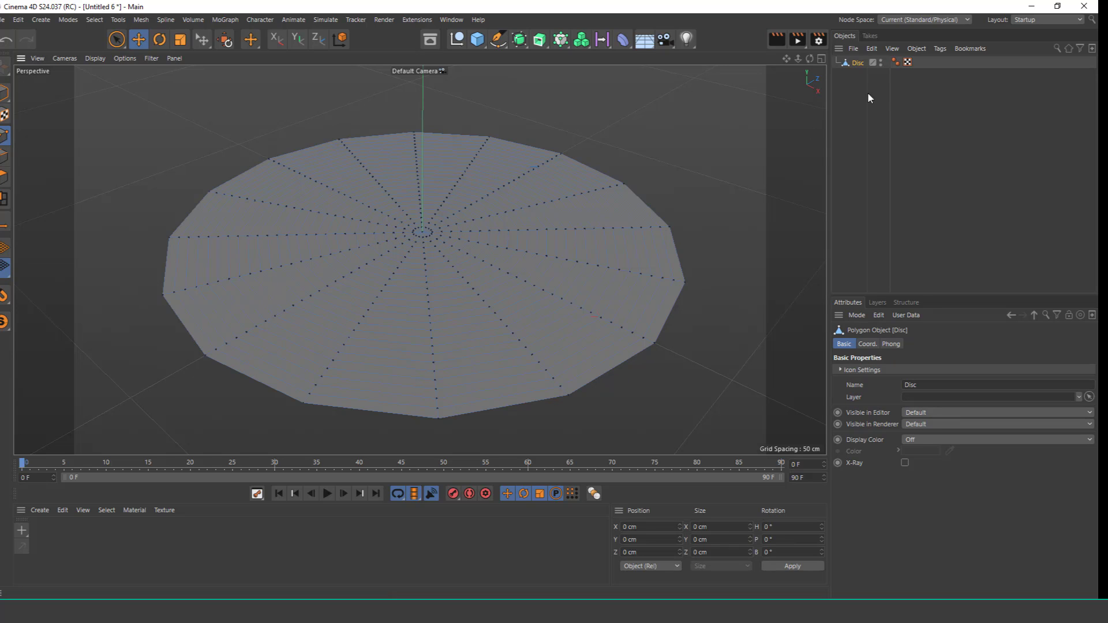
{"action": "left_click", "coordinate": [938, 49]}
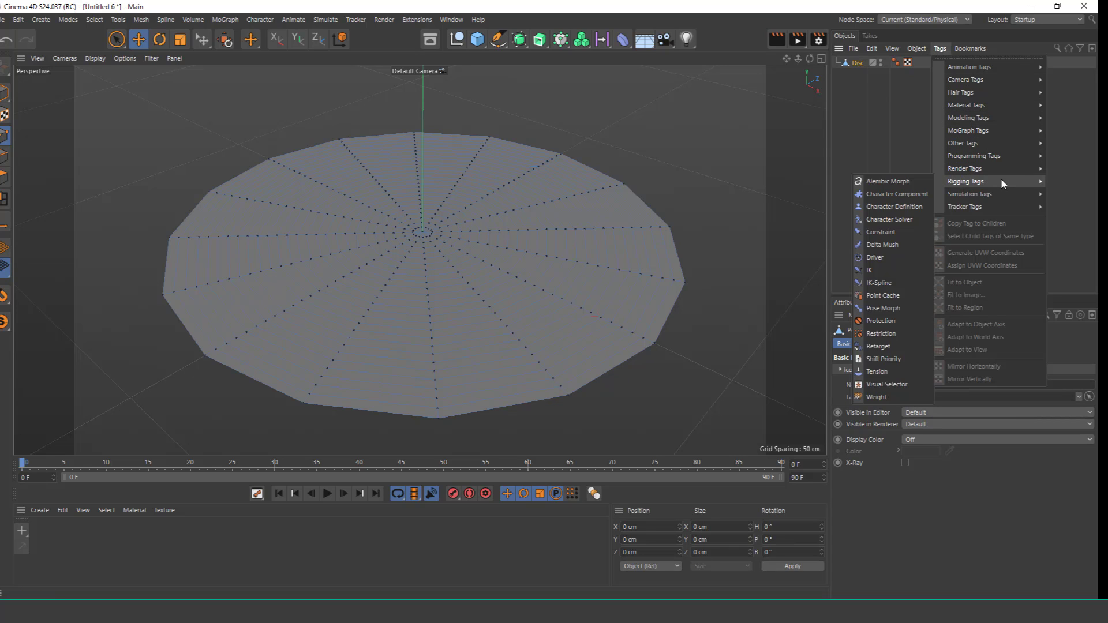
{"action": "mouse_move", "coordinate": [994, 192]}
{"action": "left_click", "coordinate": [913, 270]}
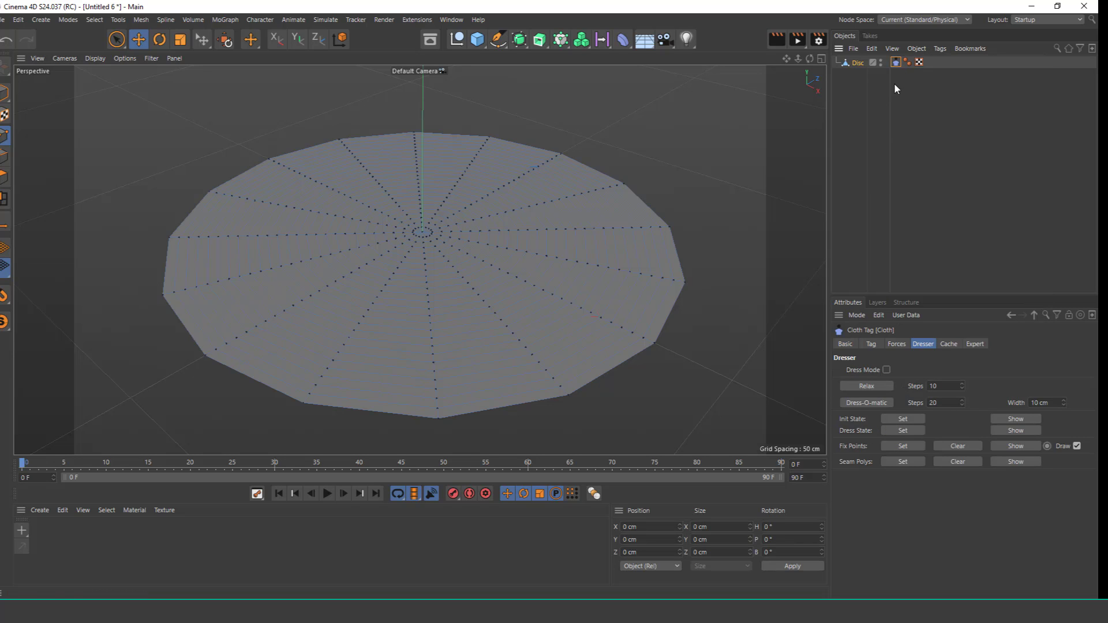
Select only the outer rim points of the disc with Rectangle Selection in the top view, then return to the perspective view.
{"action": "left_click", "coordinate": [821, 59]}
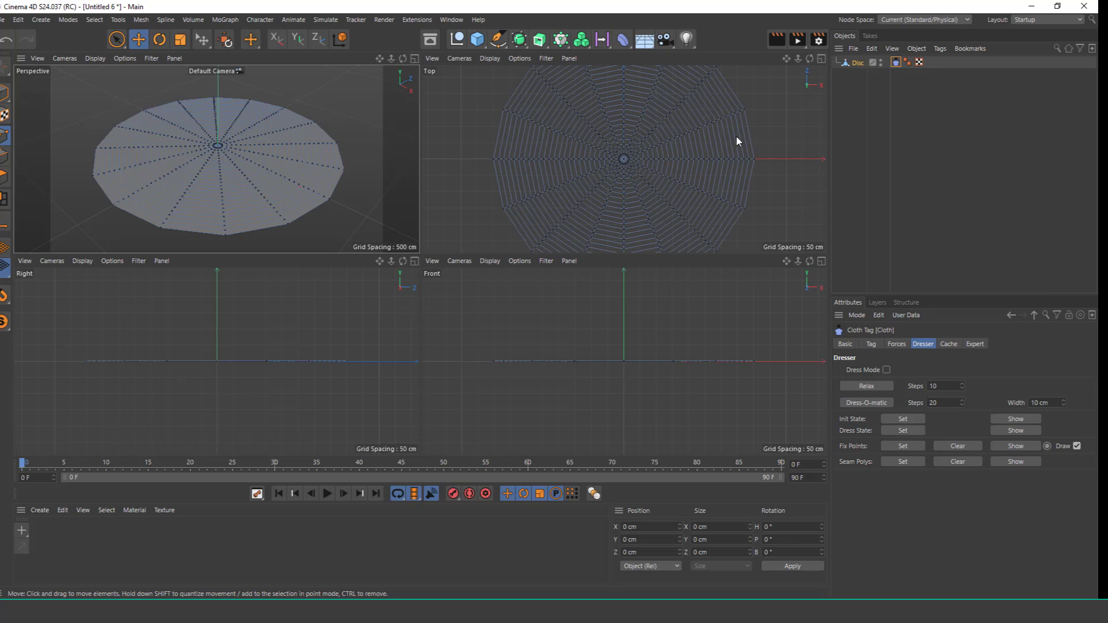
{"action": "left_click", "coordinate": [821, 59]}
{"action": "scroll", "coordinate": [501, 213], "scroll_direction": "down", "scroll_amount": 3}
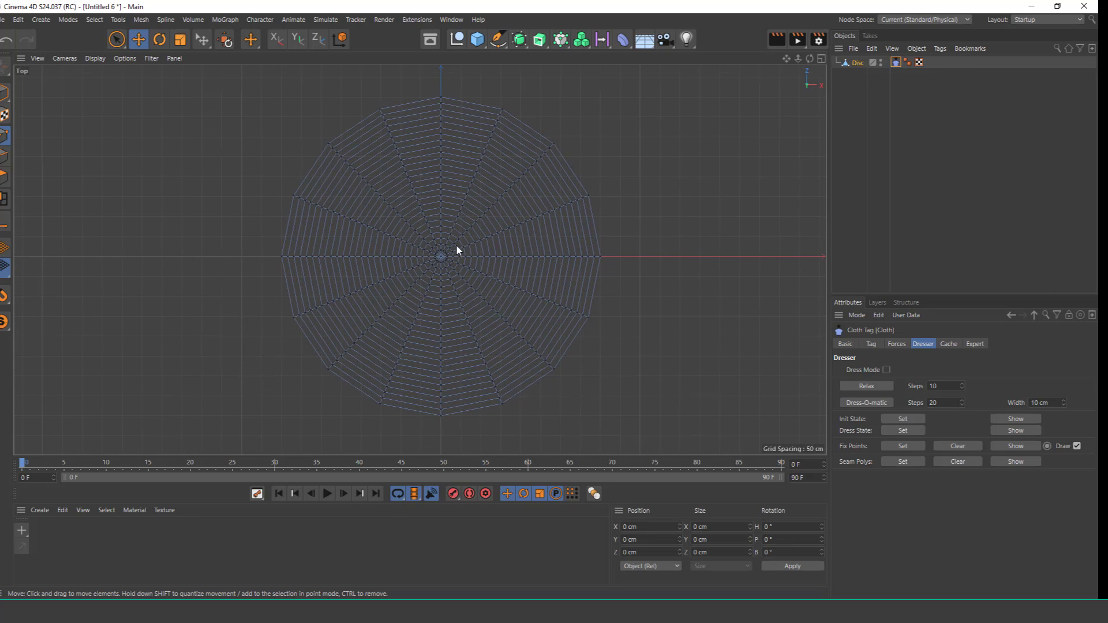
{"action": "left_click", "coordinate": [117, 43]}
{"action": "left_click", "coordinate": [178, 74]}
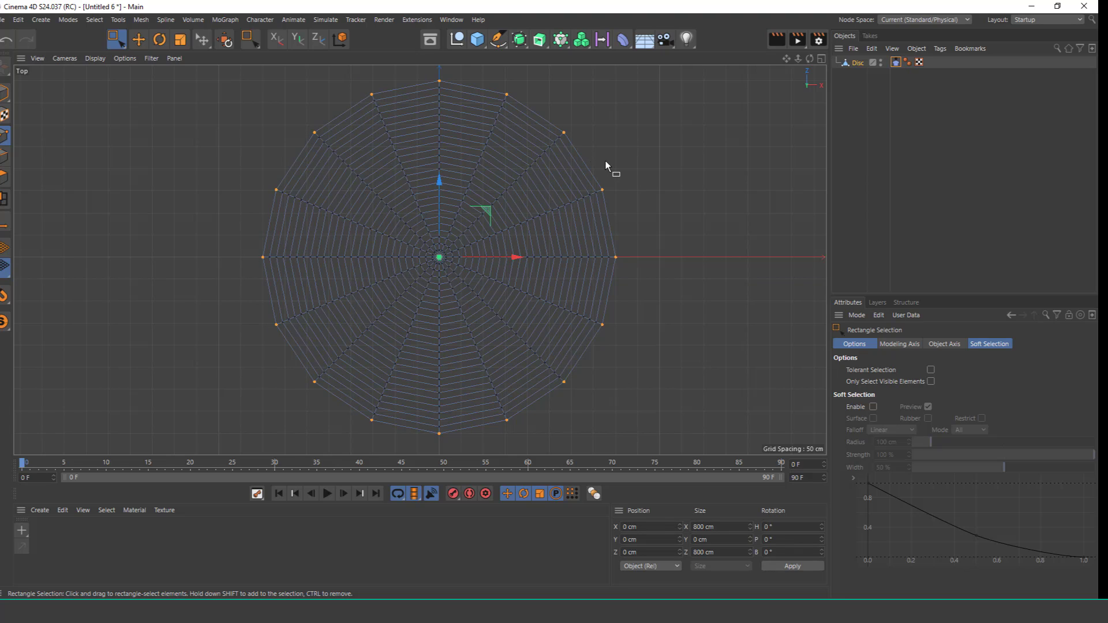
{"action": "left_click", "coordinate": [820, 59]}
{"action": "left_click", "coordinate": [414, 58]}
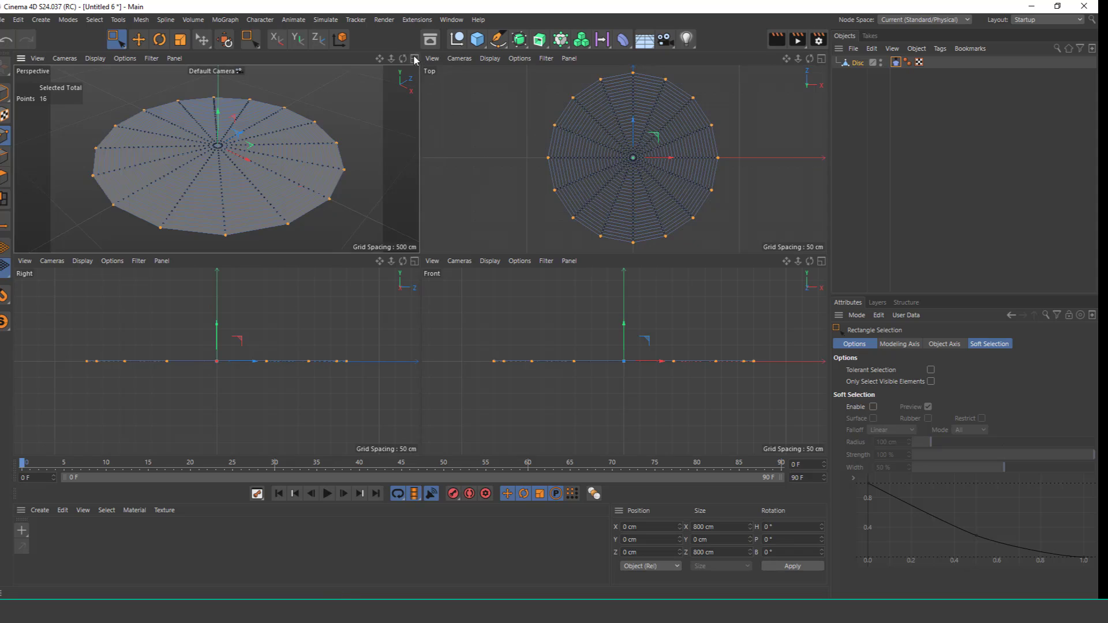
{"action": "left_click", "coordinate": [414, 59]}
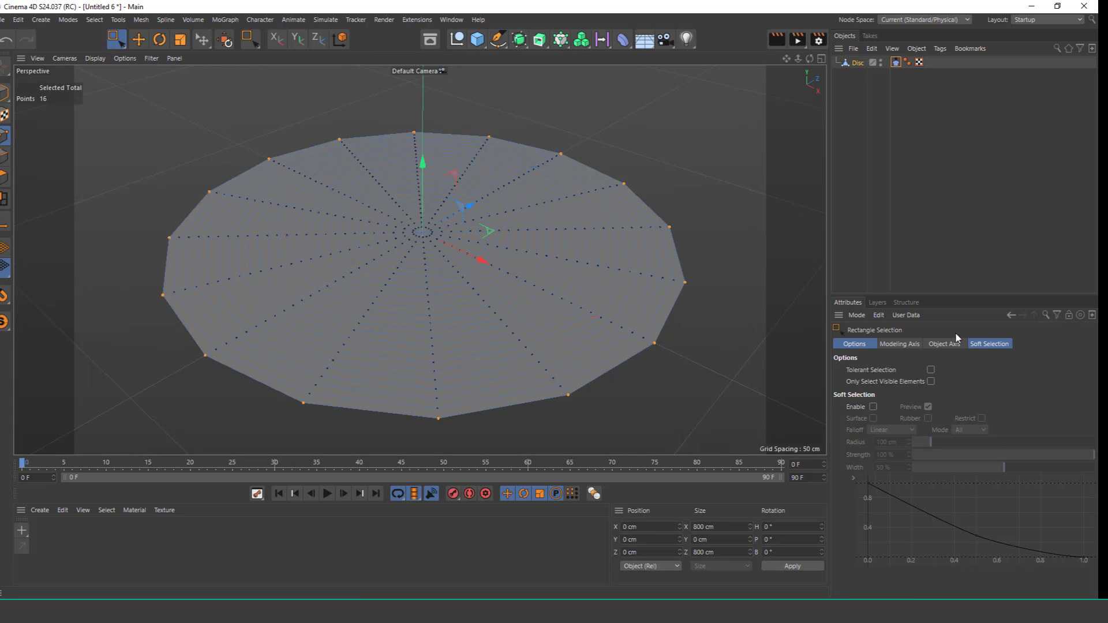
Set the selected rim points as the Cloth tag's fix points and play the simulation to frame 30 so the disc sags into a bowl.
{"action": "left_click", "coordinate": [896, 62]}
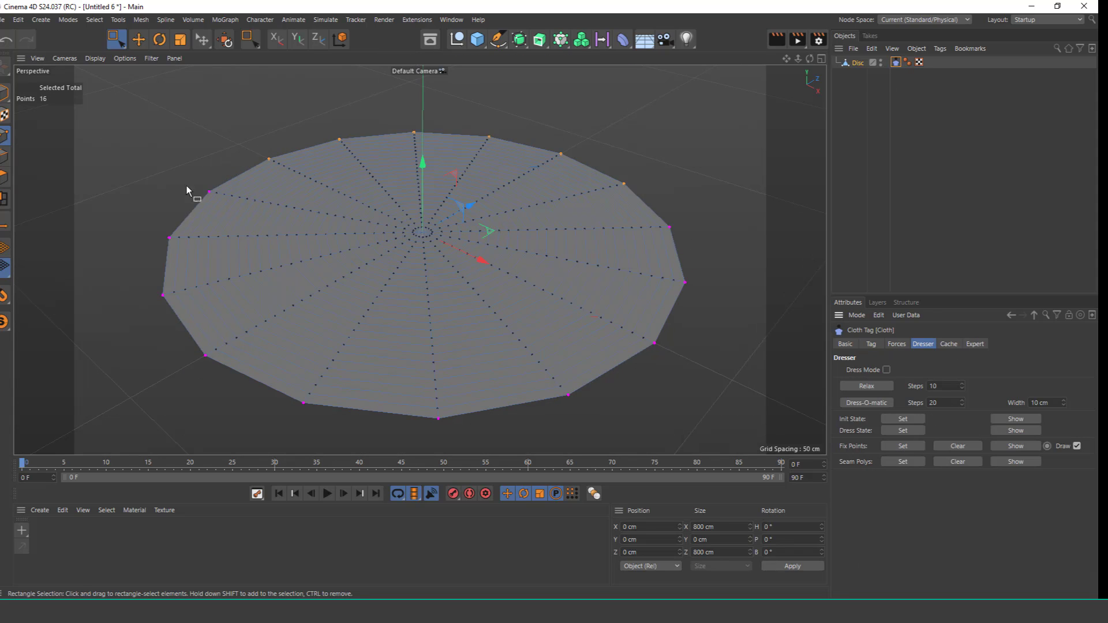
{"action": "left_click", "coordinate": [113, 39]}
{"action": "left_click", "coordinate": [168, 71]}
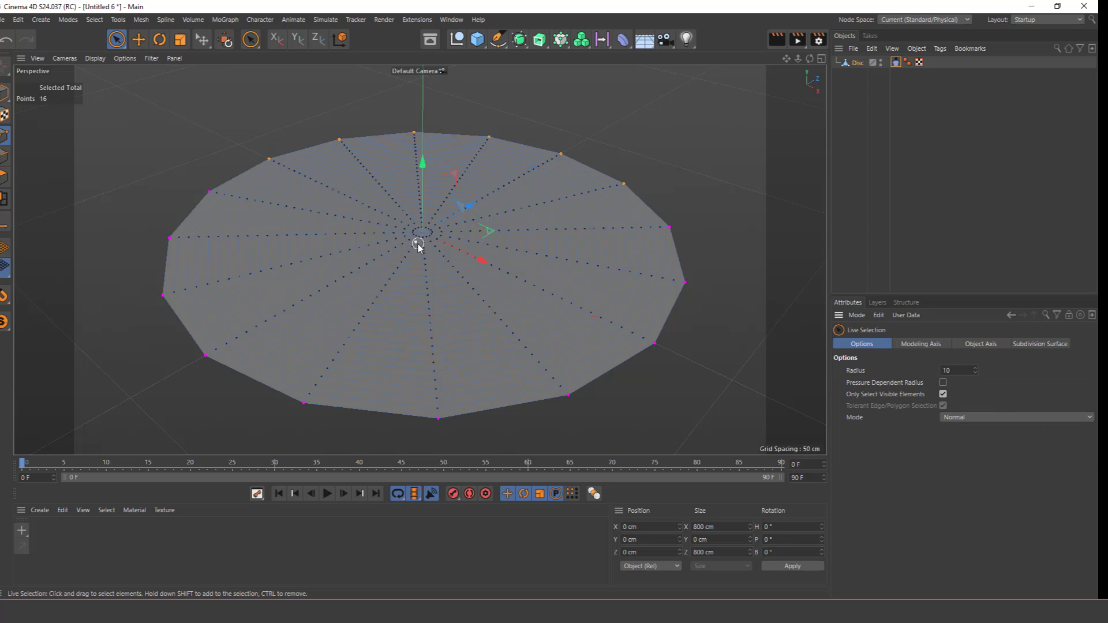
{"action": "scroll", "coordinate": [419, 245], "scroll_direction": "down", "scroll_amount": 2}
{"action": "left_click_drag", "start_coordinate": [427, 241], "coordinate": [412, 335], "text": "alt"}
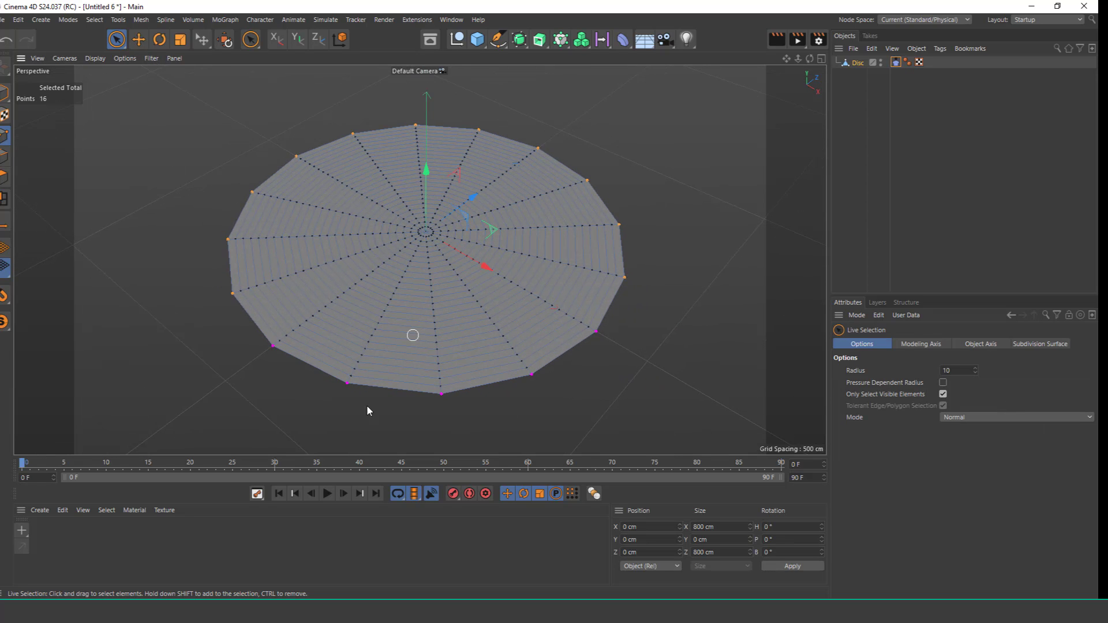
{"action": "left_click", "coordinate": [328, 494]}
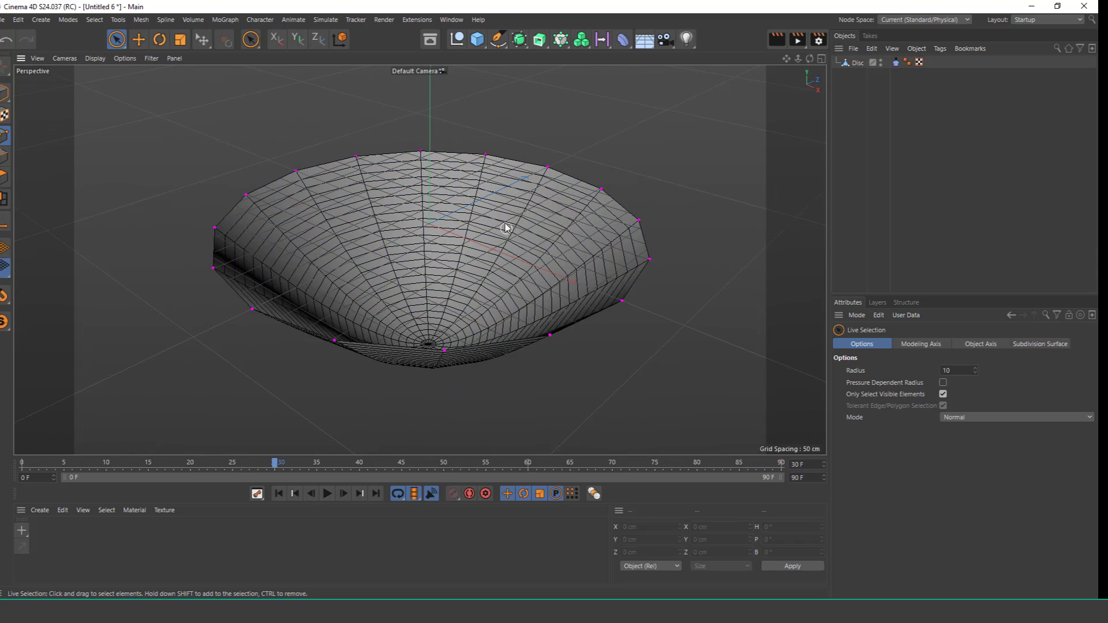
Add a torus around the cloth's rim with a ring radius of 396 cm.
{"action": "left_click_drag", "start_coordinate": [477, 39], "coordinate": [500, 67]}
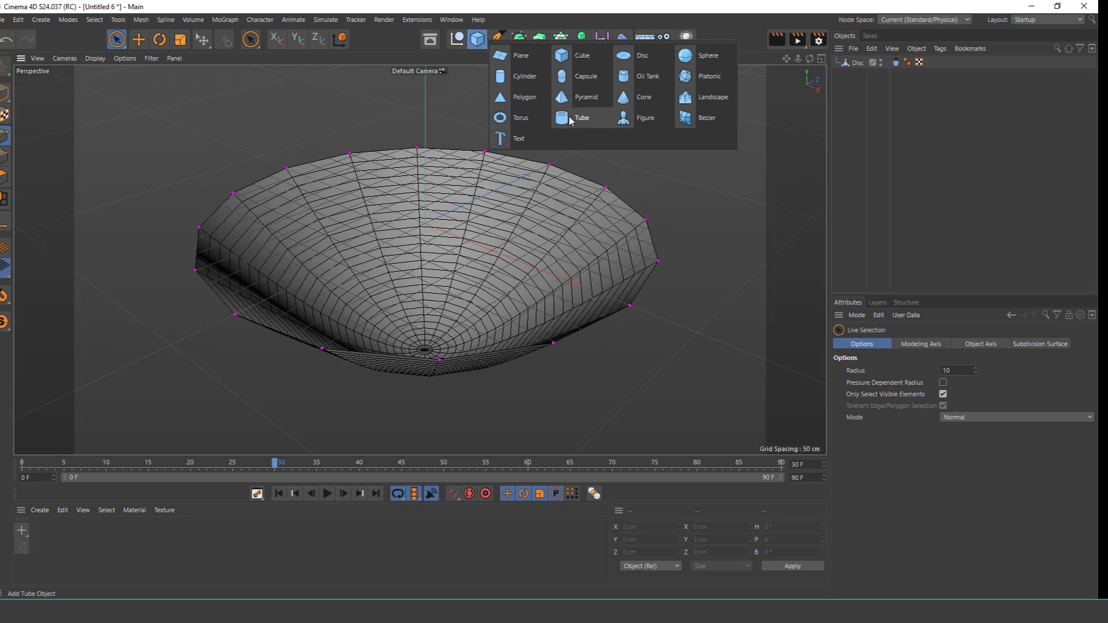
{"action": "left_click", "coordinate": [526, 125]}
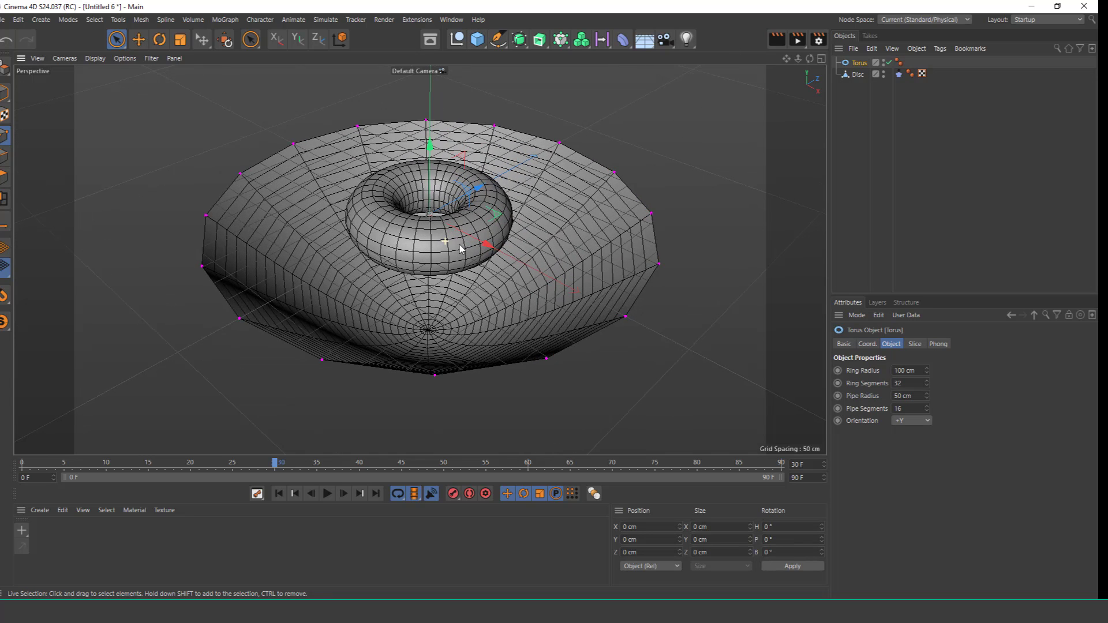
{"action": "left_click_drag", "start_coordinate": [927, 370], "coordinate": [975, 346]}
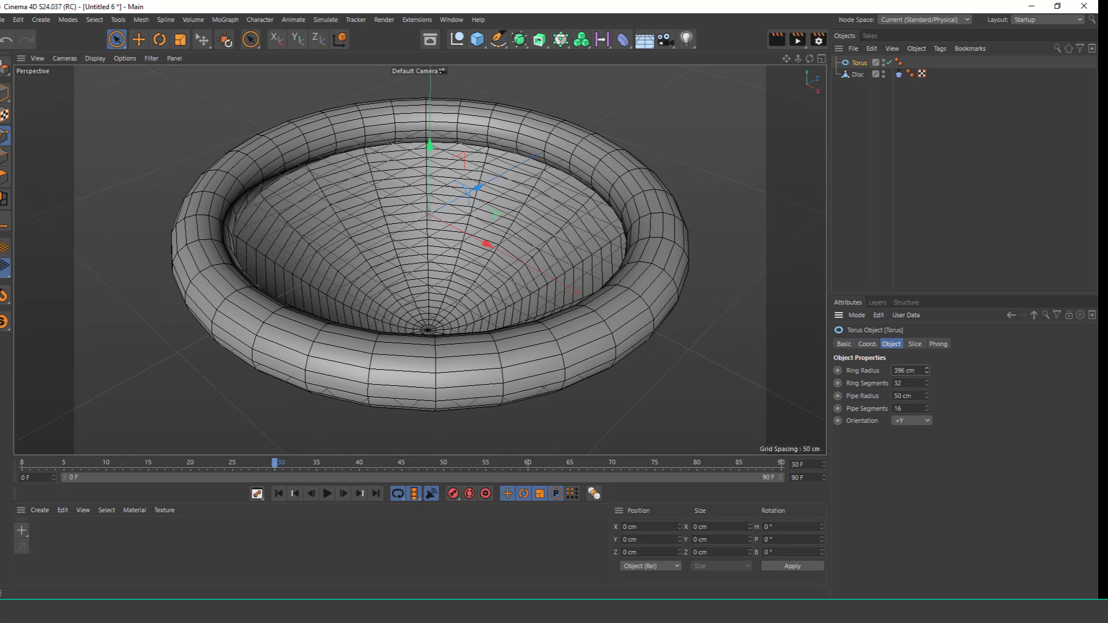
Set the torus to 36 ring segments and a pipe radius of 10 cm.
{"action": "left_click_drag", "start_coordinate": [926, 383], "coordinate": [927, 391]}
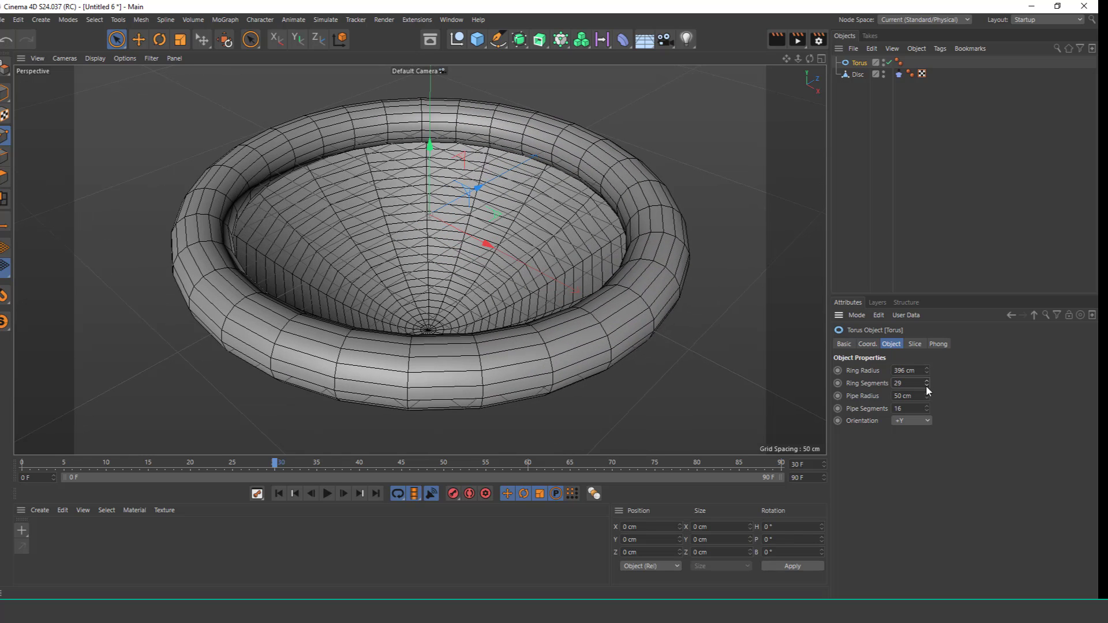
{"action": "type", "text": "36"}
{"action": "key", "text": "Return"}
{"action": "left_click_drag", "start_coordinate": [926, 395], "coordinate": [927, 414]}
{"action": "left_click_drag", "start_coordinate": [477, 353], "coordinate": [463, 237], "text": "alt"}
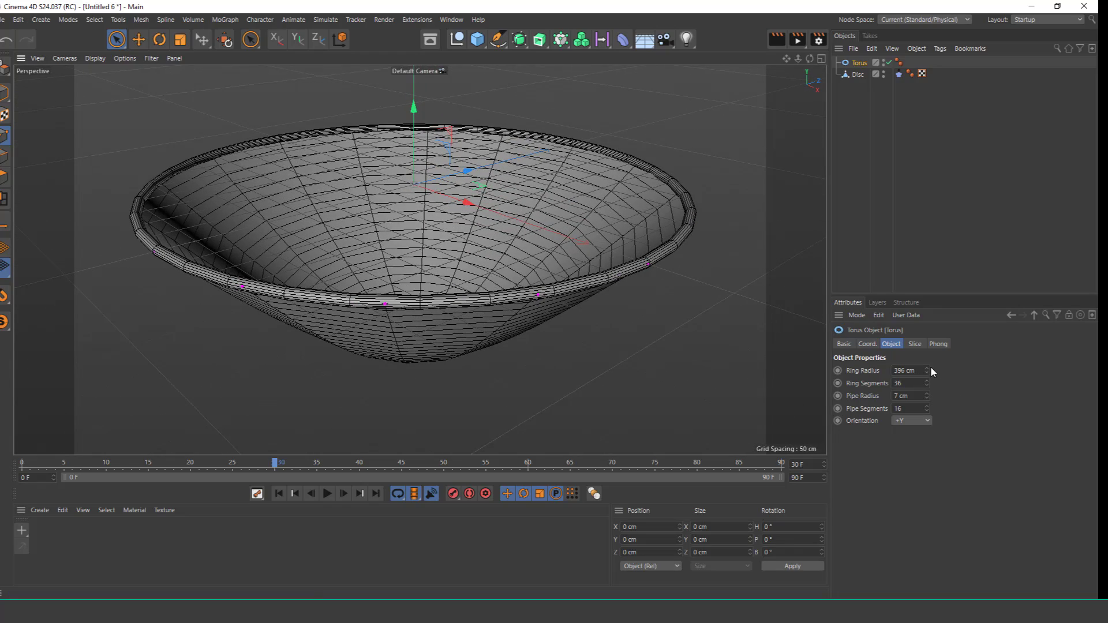
{"action": "left_click", "coordinate": [928, 393]}
{"action": "left_click", "coordinate": [928, 393]}
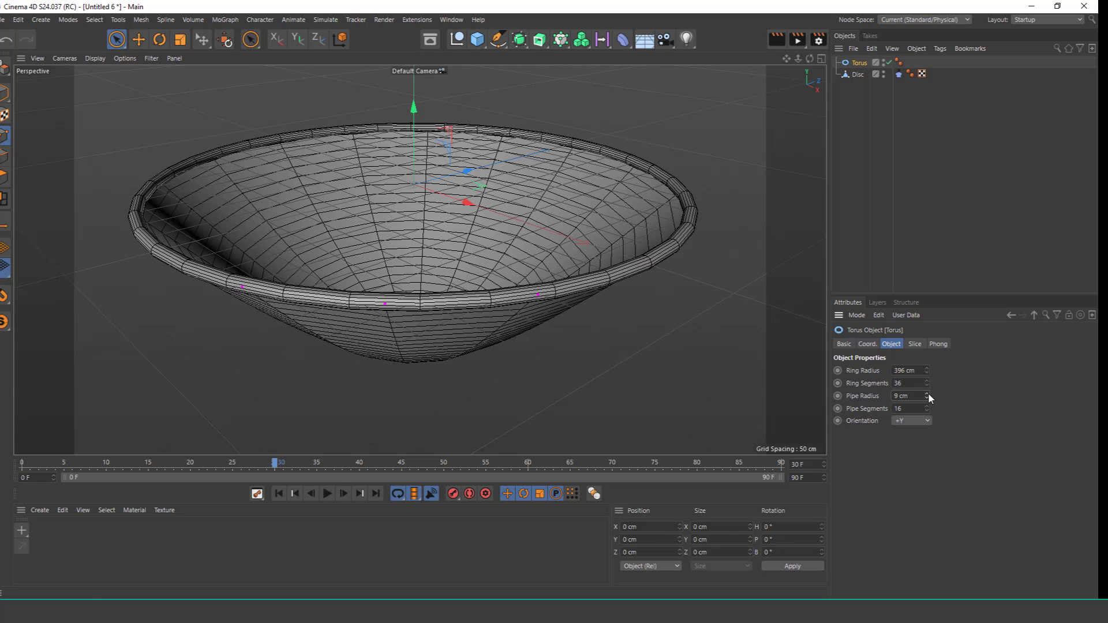
{"action": "left_click", "coordinate": [928, 393]}
{"action": "scroll", "coordinate": [445, 225], "scroll_direction": "down", "scroll_amount": 1}
{"action": "middle_click_drag", "start_coordinate": [444, 225], "coordinate": [442, 250], "text": "alt"}
{"action": "scroll", "coordinate": [441, 251], "scroll_direction": "up", "scroll_amount": 1}
{"action": "left_click_drag", "start_coordinate": [442, 250], "coordinate": [440, 249], "text": "alt"}
{"action": "scroll", "coordinate": [420, 262], "scroll_direction": "down", "scroll_amount": 1}
{"action": "scroll", "coordinate": [480, 238], "scroll_direction": "down", "scroll_amount": 1}
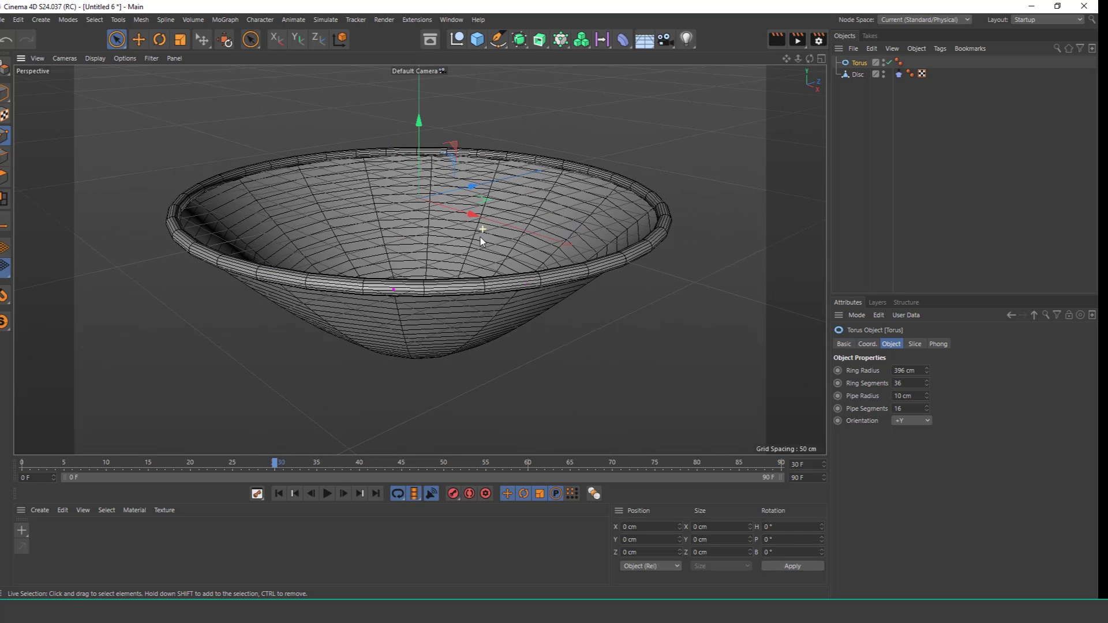
Add a particle emitter and raise it above the bowl.
{"action": "left_click", "coordinate": [782, 182]}
{"action": "scroll", "coordinate": [446, 226], "scroll_direction": "down", "scroll_amount": 2}
{"action": "middle_click_drag", "start_coordinate": [430, 233], "coordinate": [421, 267], "text": "alt"}
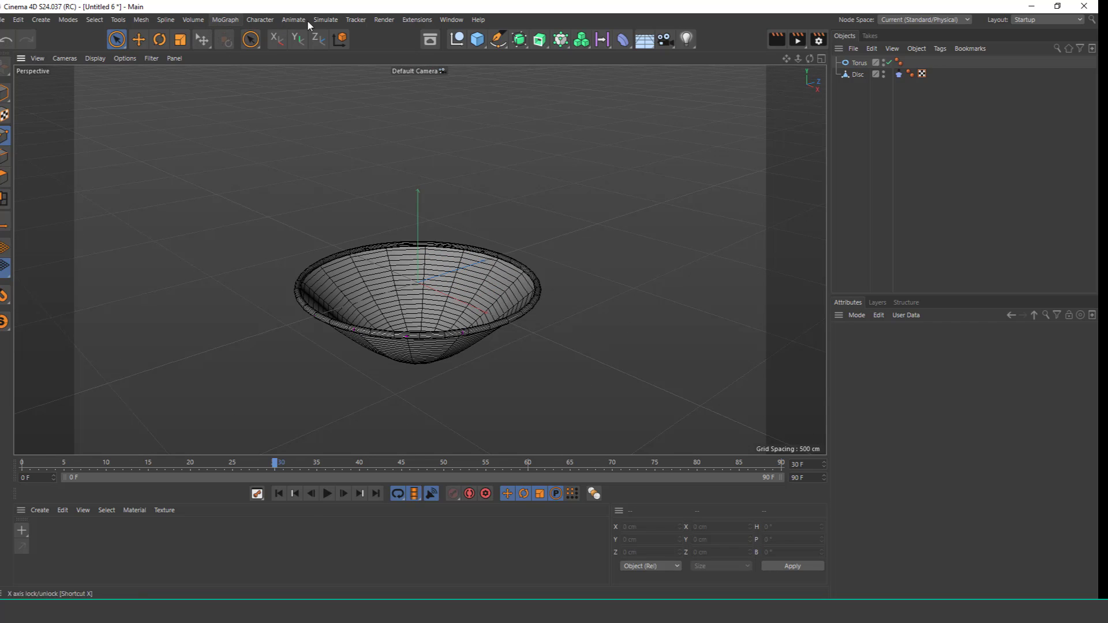
{"action": "left_click", "coordinate": [325, 20]}
{"action": "mouse_move", "coordinate": [343, 68]}
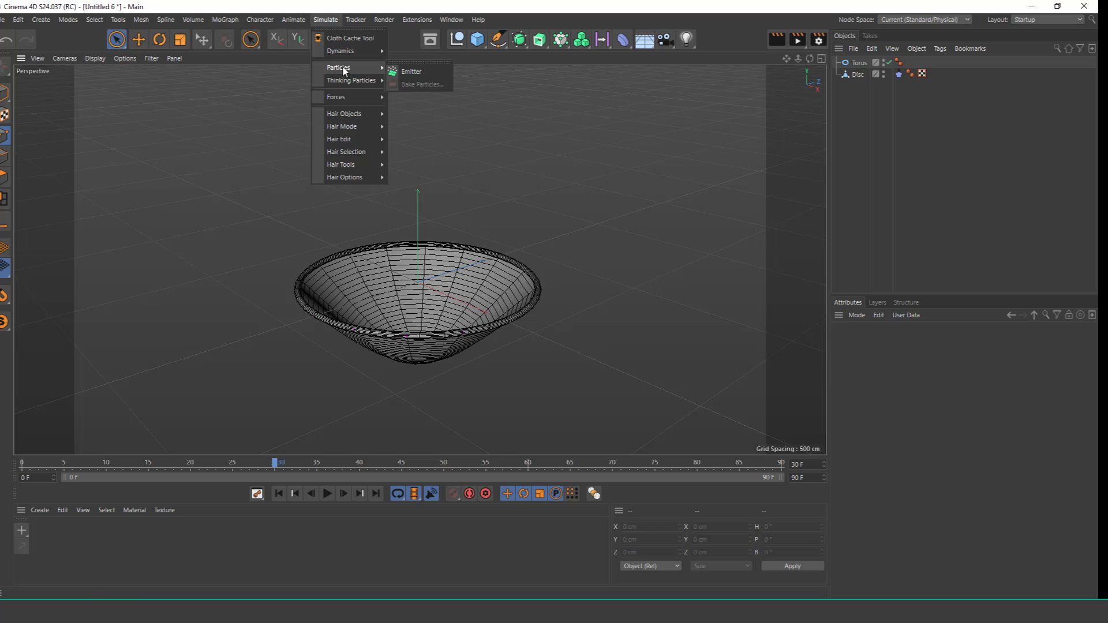
{"action": "left_click", "coordinate": [426, 73]}
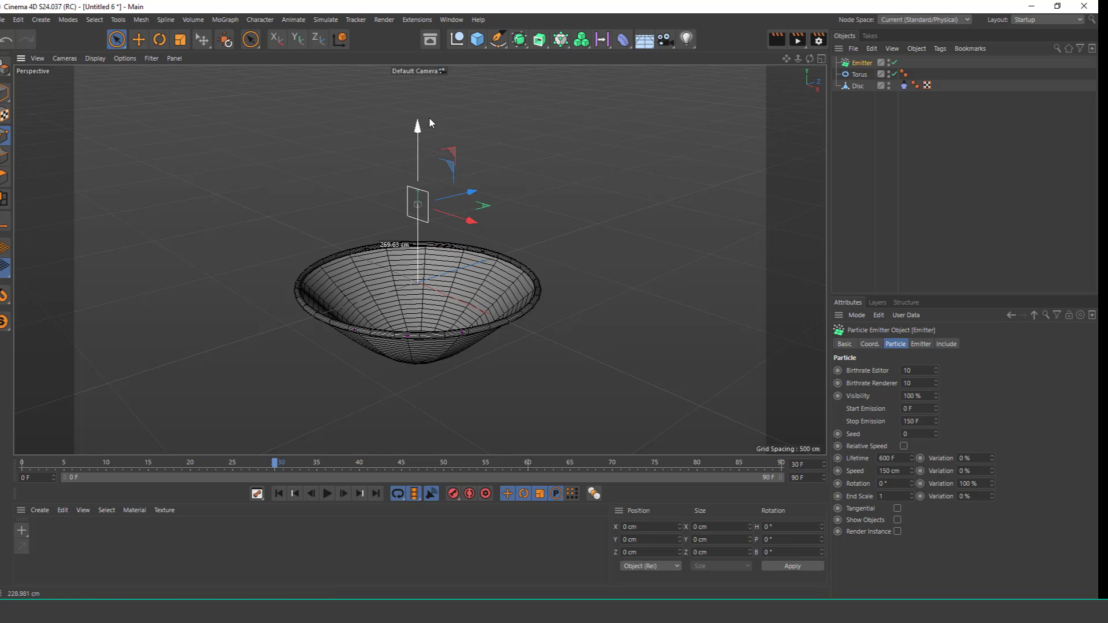
Play the animation to examine how the emitter sends out its particles.
{"action": "scroll", "coordinate": [434, 112], "scroll_direction": "up", "scroll_amount": 5}
{"action": "left_click", "coordinate": [325, 492]}
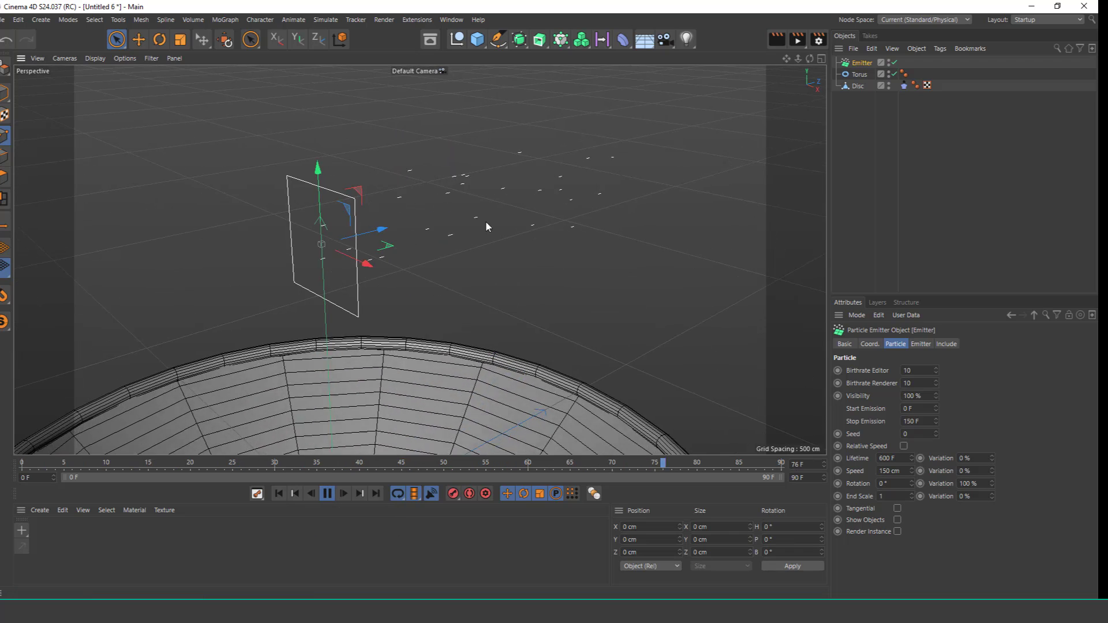
{"action": "left_click", "coordinate": [329, 494]}
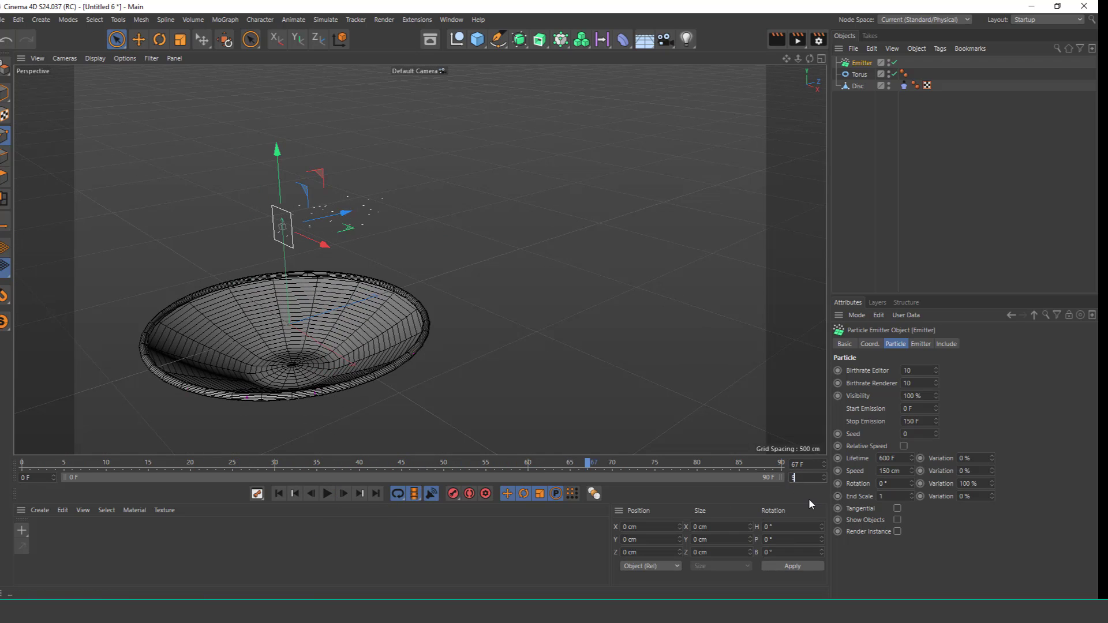
Extend the timeline's end to 500 frames and play the particle animation over the longer range.
{"action": "type", "text": "500"}
{"action": "key", "text": "Return"}
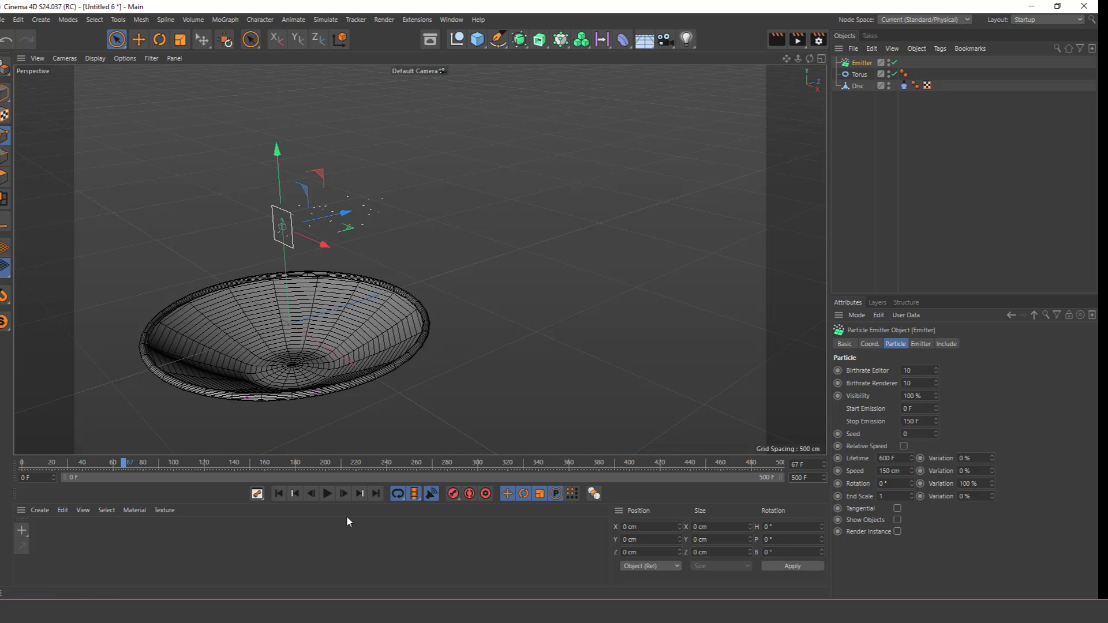
{"action": "left_click", "coordinate": [327, 494]}
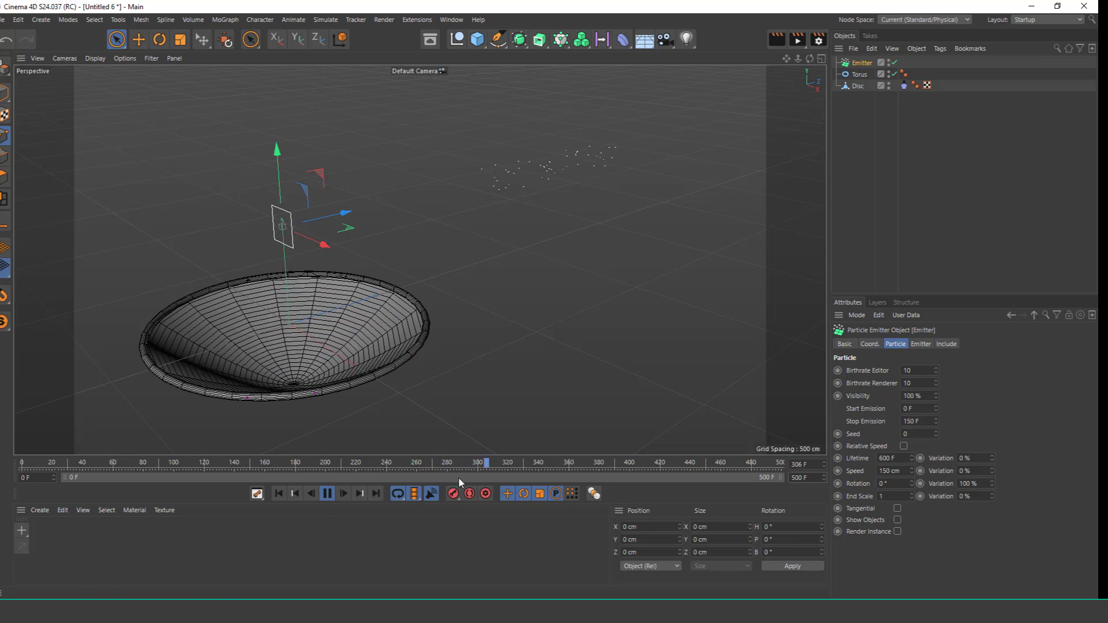
{"action": "left_click", "coordinate": [330, 494]}
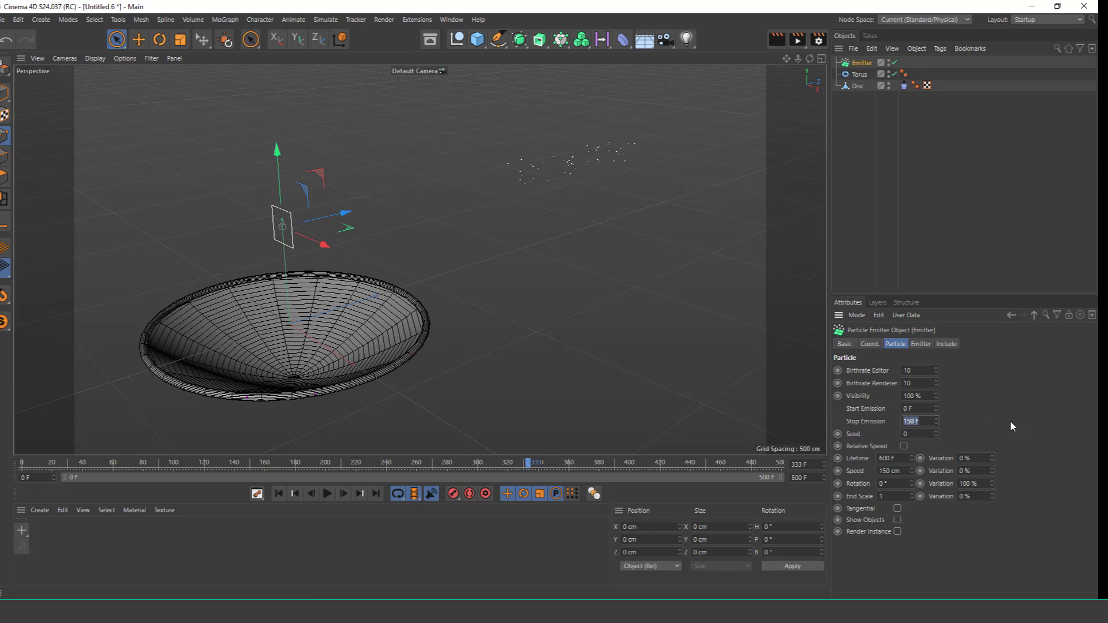
Set the emitter's stop emission to 490 F and play the animation to check the particle stream.
{"action": "type", "text": "490"}
{"action": "left_click", "coordinate": [327, 494]}
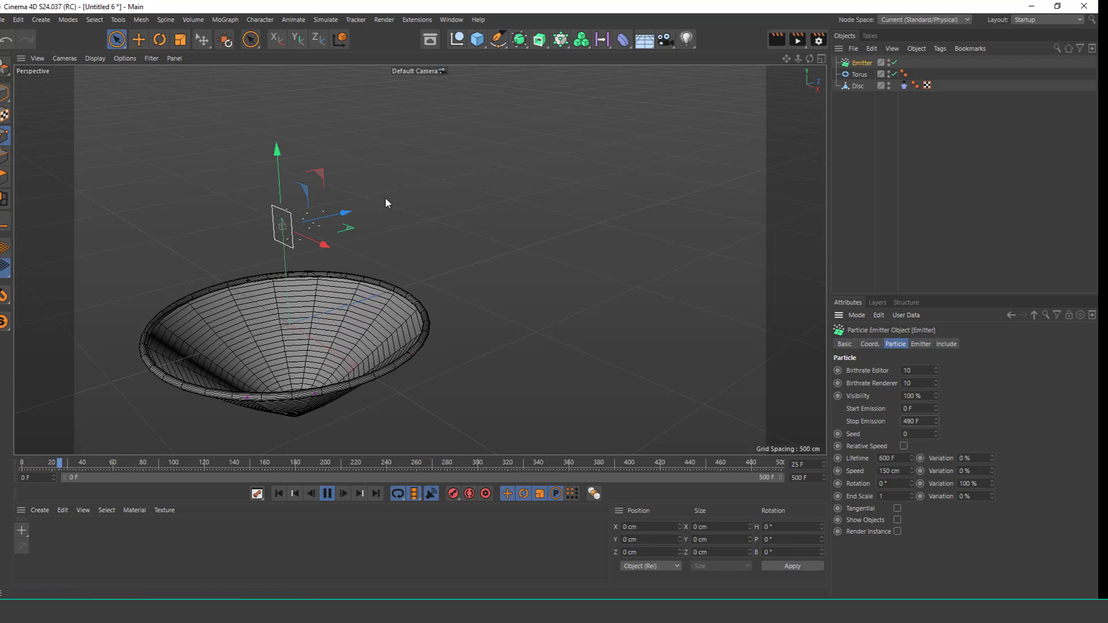
{"action": "scroll", "coordinate": [324, 182], "scroll_direction": "up", "scroll_amount": 3}
{"action": "left_click_drag", "start_coordinate": [325, 181], "coordinate": [397, 205], "text": "alt"}
{"action": "scroll", "coordinate": [396, 202], "scroll_direction": "down", "scroll_amount": 2}
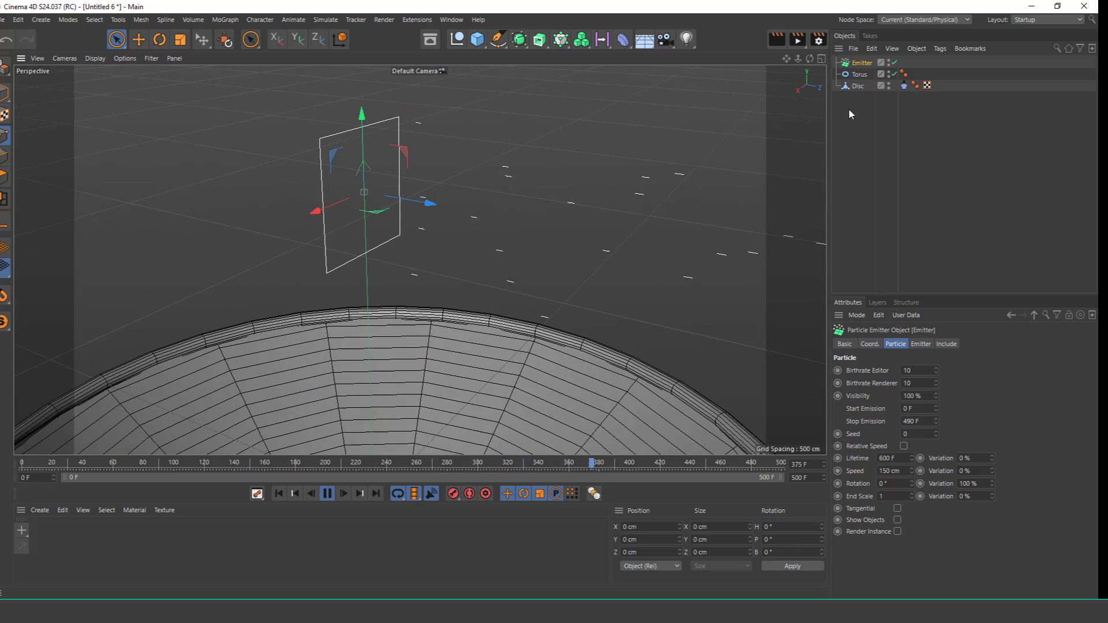
{"action": "left_click", "coordinate": [327, 494]}
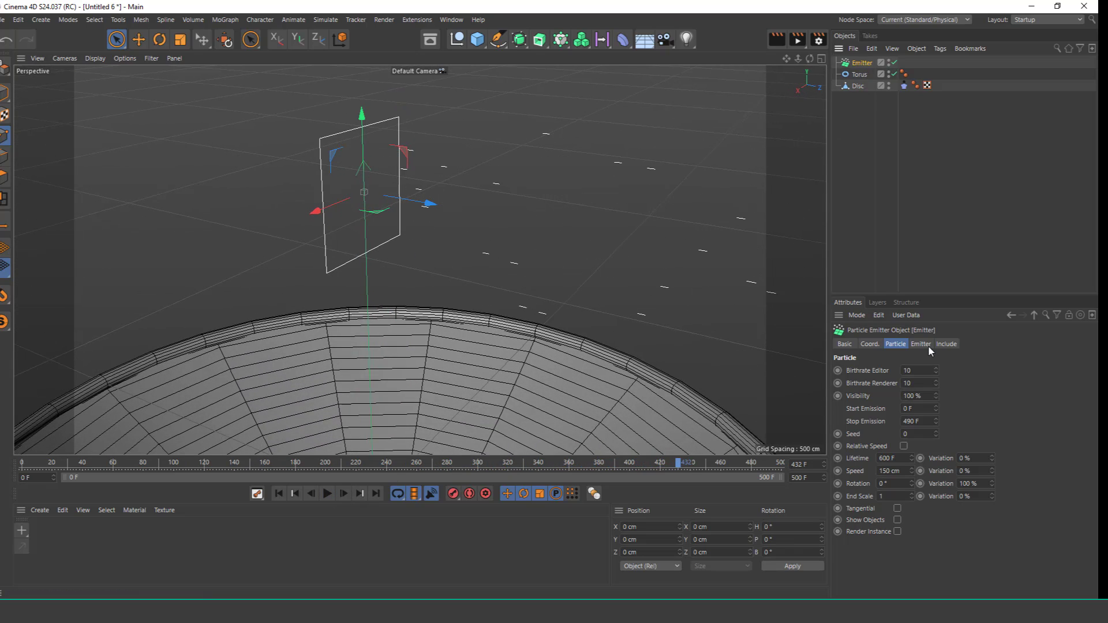
Set the emitter's X-Size and Y-Size to 1 cm and replay the particle stream from the first frame.
{"action": "left_click", "coordinate": [921, 345]}
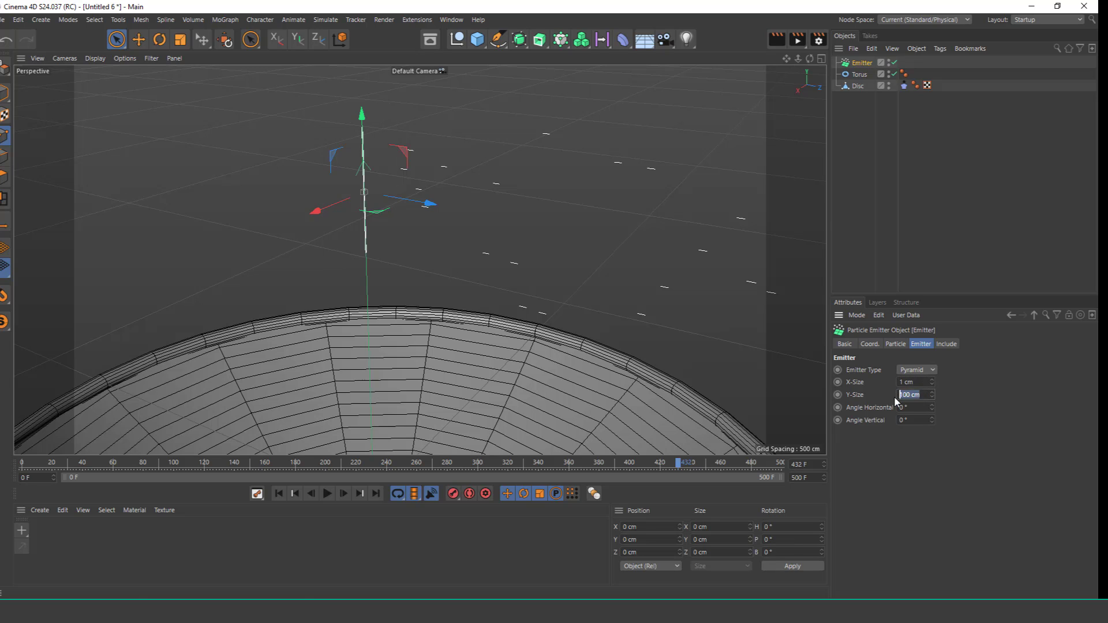
{"action": "scroll", "coordinate": [379, 192], "scroll_direction": "up", "scroll_amount": 1}
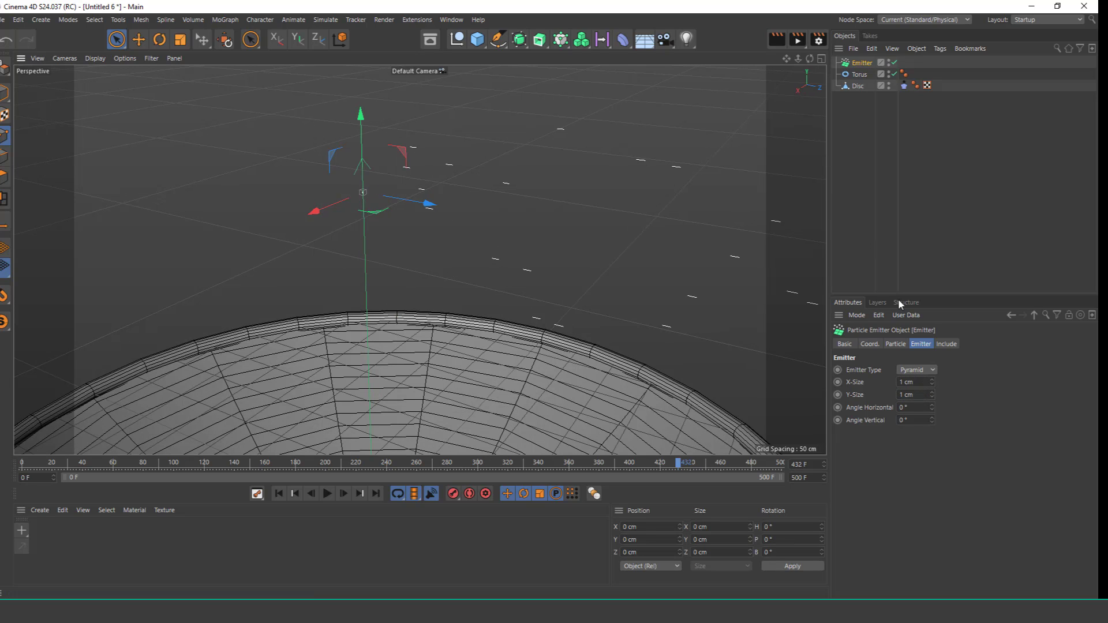
{"action": "left_click", "coordinate": [896, 345]}
{"action": "left_click", "coordinate": [279, 494]}
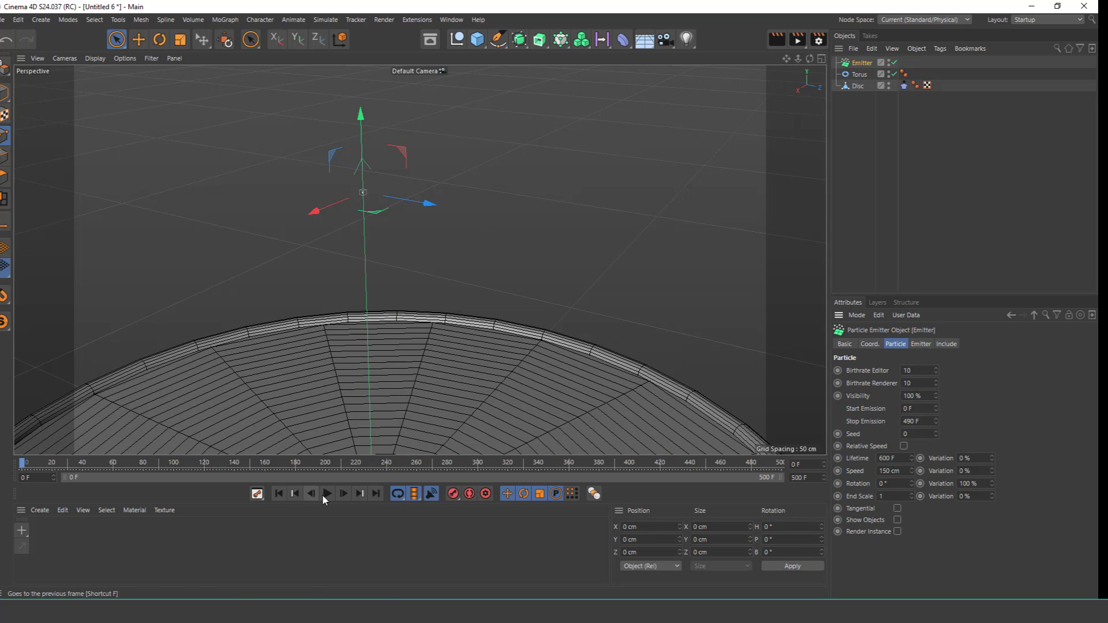
{"action": "left_click", "coordinate": [327, 494]}
{"action": "scroll", "coordinate": [486, 176], "scroll_direction": "up", "scroll_amount": 4}
{"action": "left_click_drag", "start_coordinate": [367, 213], "coordinate": [466, 181], "text": "alt"}
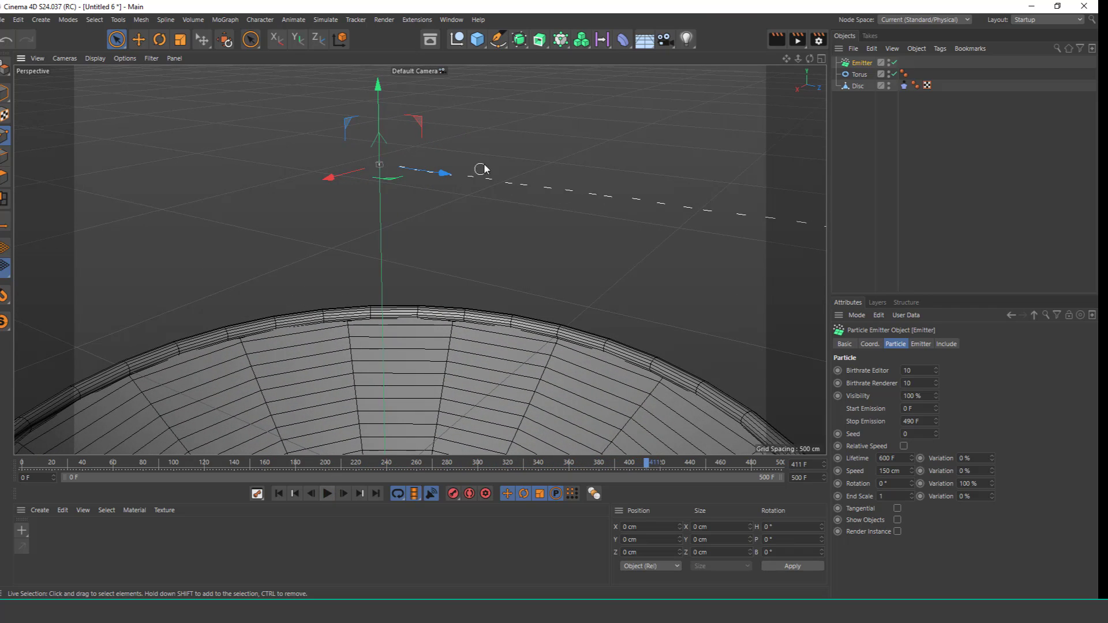
{"action": "left_click_drag", "start_coordinate": [484, 169], "coordinate": [442, 169], "text": "alt"}
Add a sphere to the scene and set its radius to 34 cm.
{"action": "left_click", "coordinate": [477, 39]}
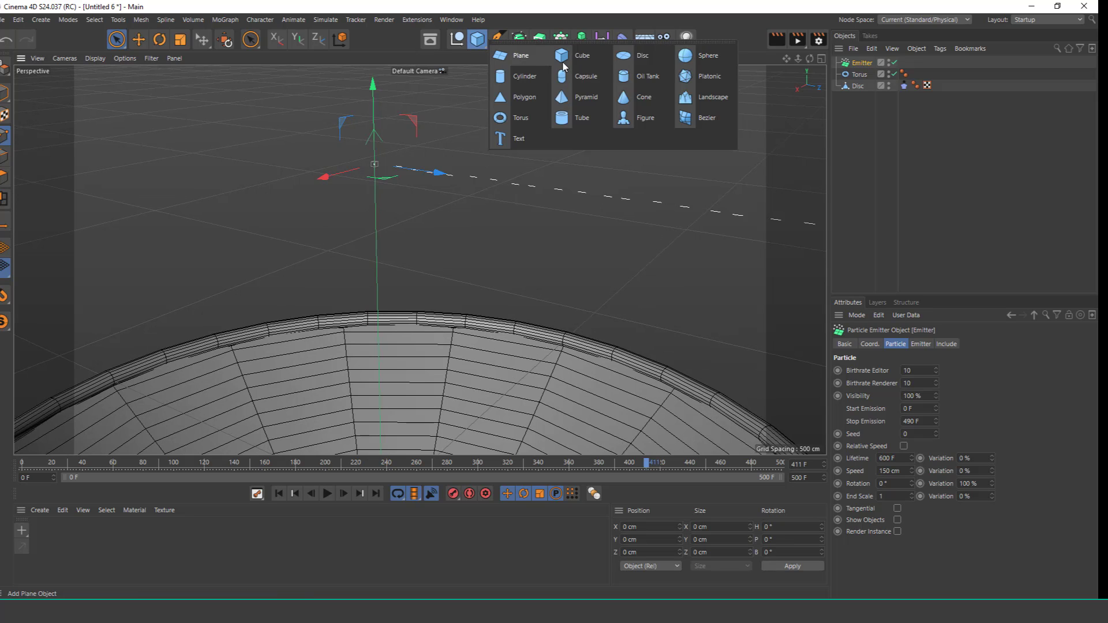
{"action": "left_click", "coordinate": [684, 61]}
{"action": "scroll", "coordinate": [432, 276], "scroll_direction": "down", "scroll_amount": 3}
{"action": "middle_click_drag", "start_coordinate": [399, 358], "coordinate": [420, 262], "text": "alt"}
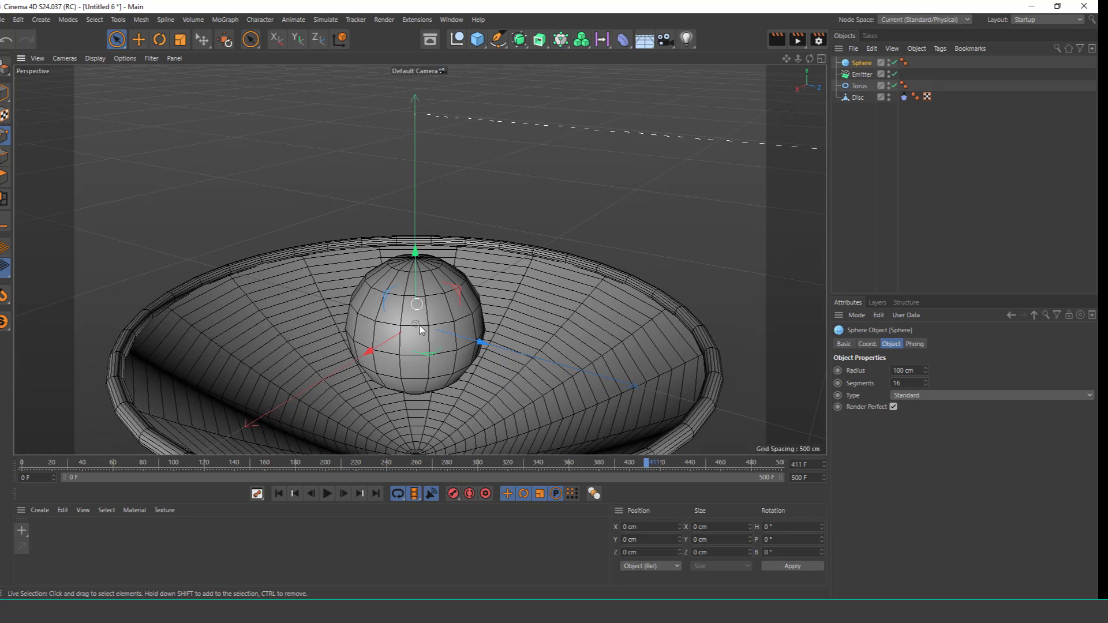
{"action": "scroll", "coordinate": [420, 330], "scroll_direction": "up", "scroll_amount": 2}
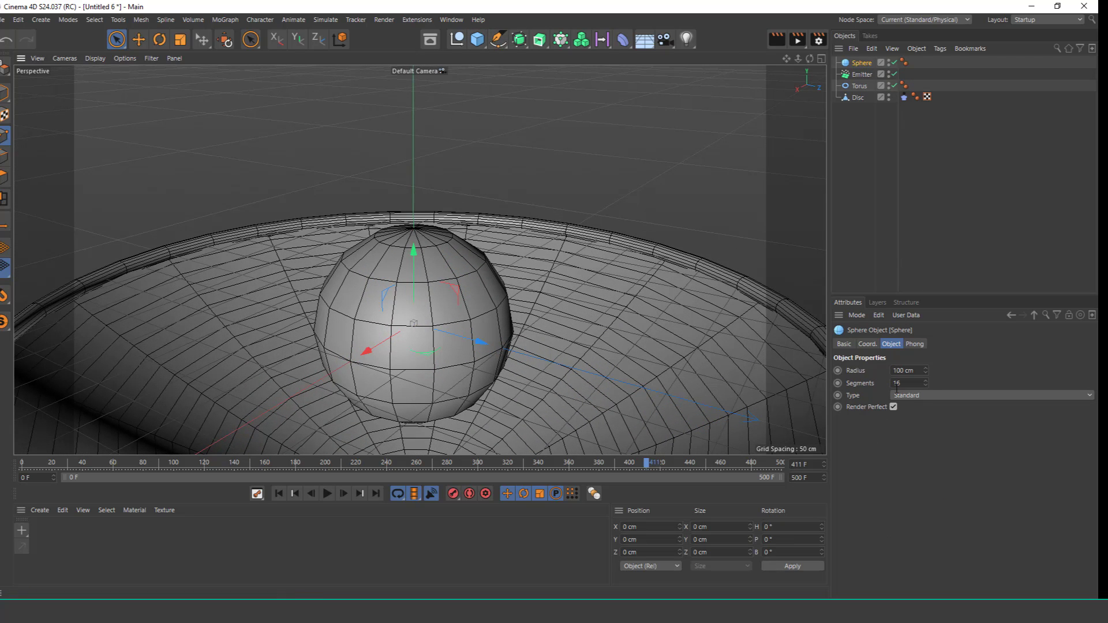
{"action": "left_click_drag", "start_coordinate": [926, 372], "coordinate": [927, 375]}
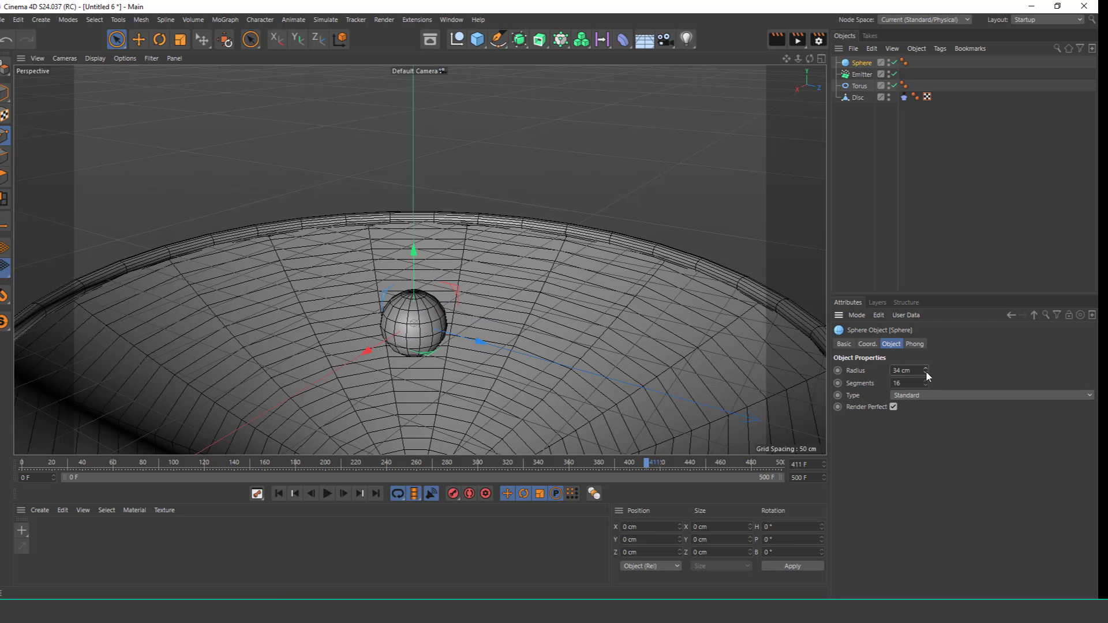
Make the sphere a child of the emitter and enable Show Objects, playing the animation to check the emitted spheres.
{"action": "left_click", "coordinate": [863, 63]}
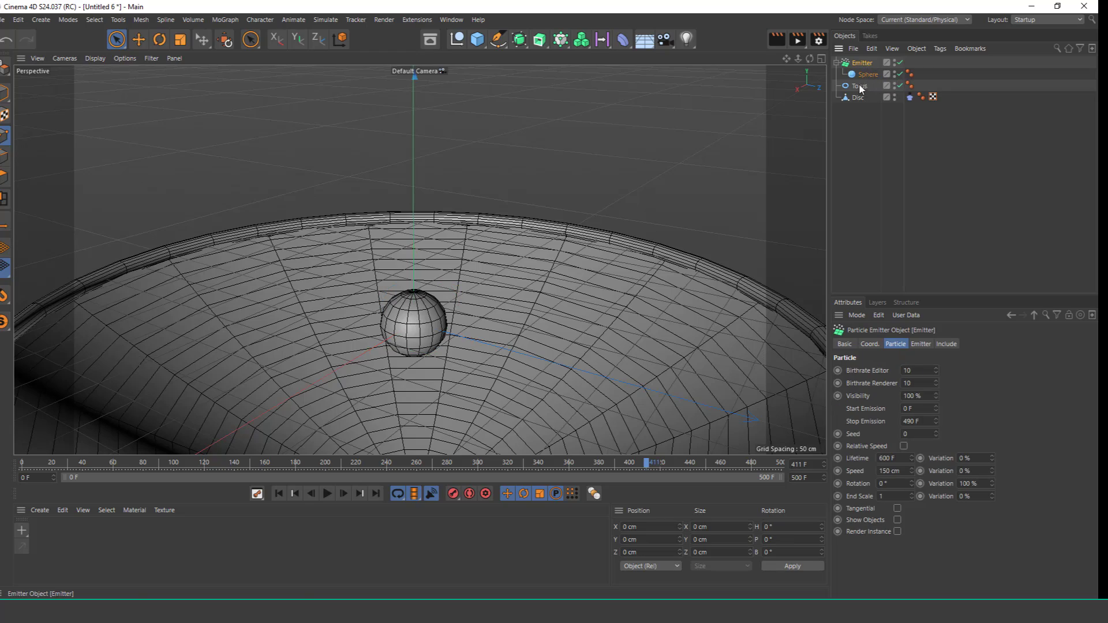
{"action": "left_click", "coordinate": [897, 520]}
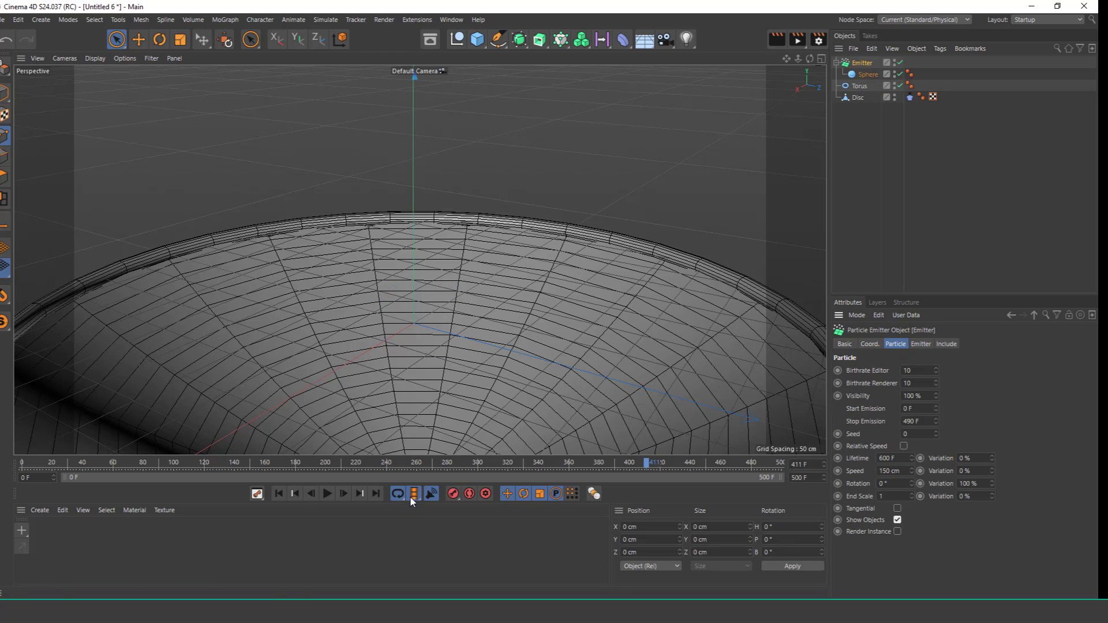
{"action": "left_click", "coordinate": [327, 493]}
{"action": "scroll", "coordinate": [415, 297], "scroll_direction": "down", "scroll_amount": 5}
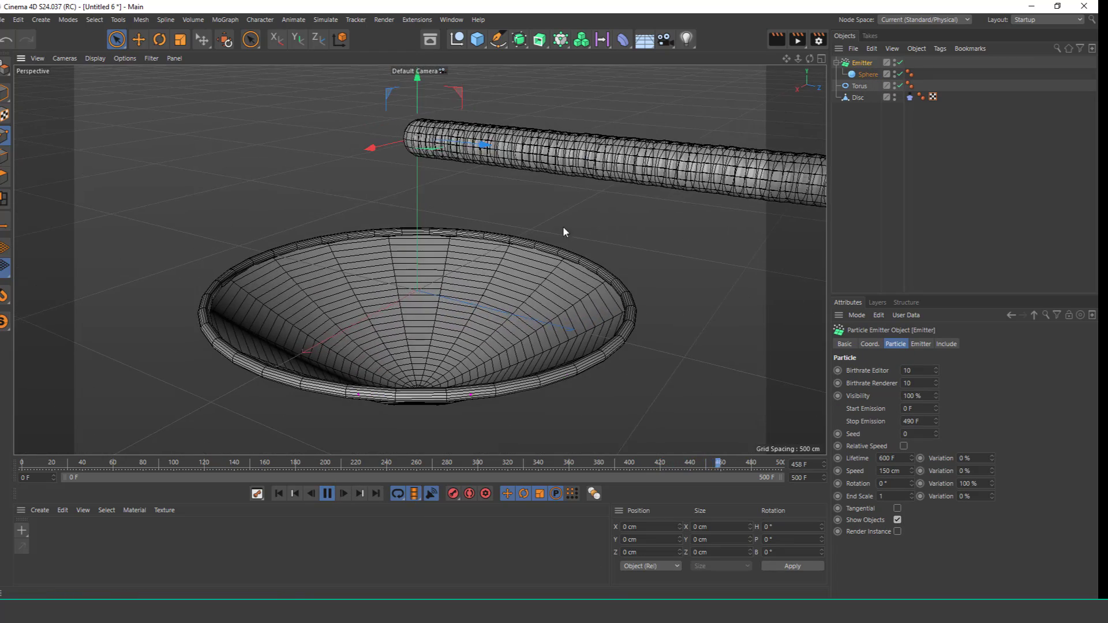
{"action": "scroll", "coordinate": [444, 234], "scroll_direction": "up", "scroll_amount": 2}
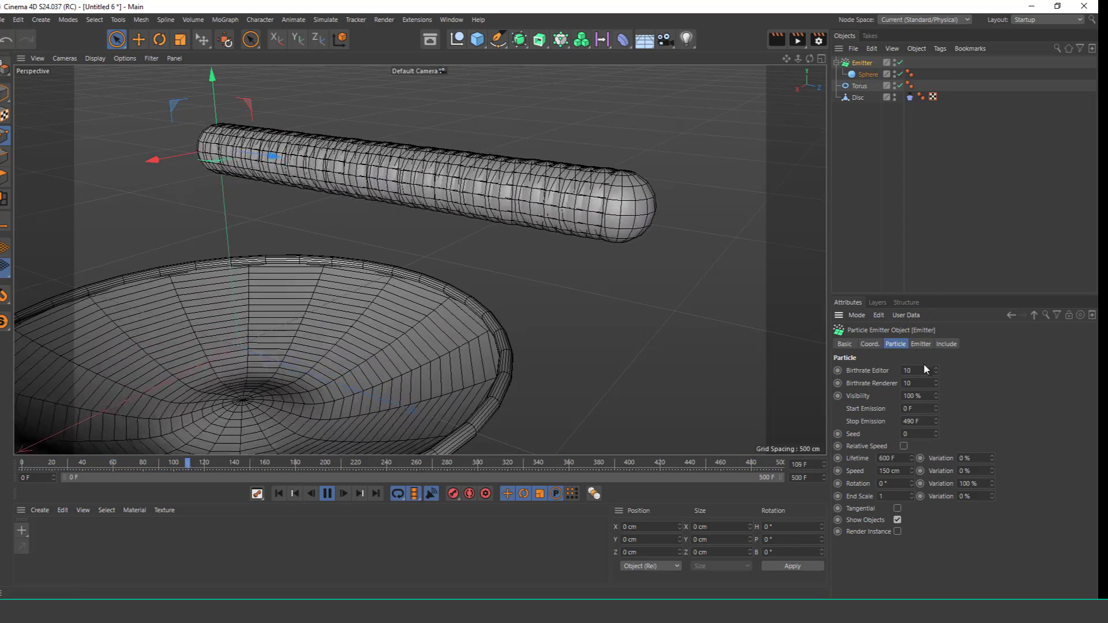
Set the emitter's editor and renderer birthrates to 3 and check the sphere spacing during playback.
{"action": "double_click", "coordinate": [920, 370]}
{"action": "type", "text": "3"}
{"action": "key", "text": "Tab"}
{"action": "type", "text": "3"}
{"action": "key", "text": "Return"}
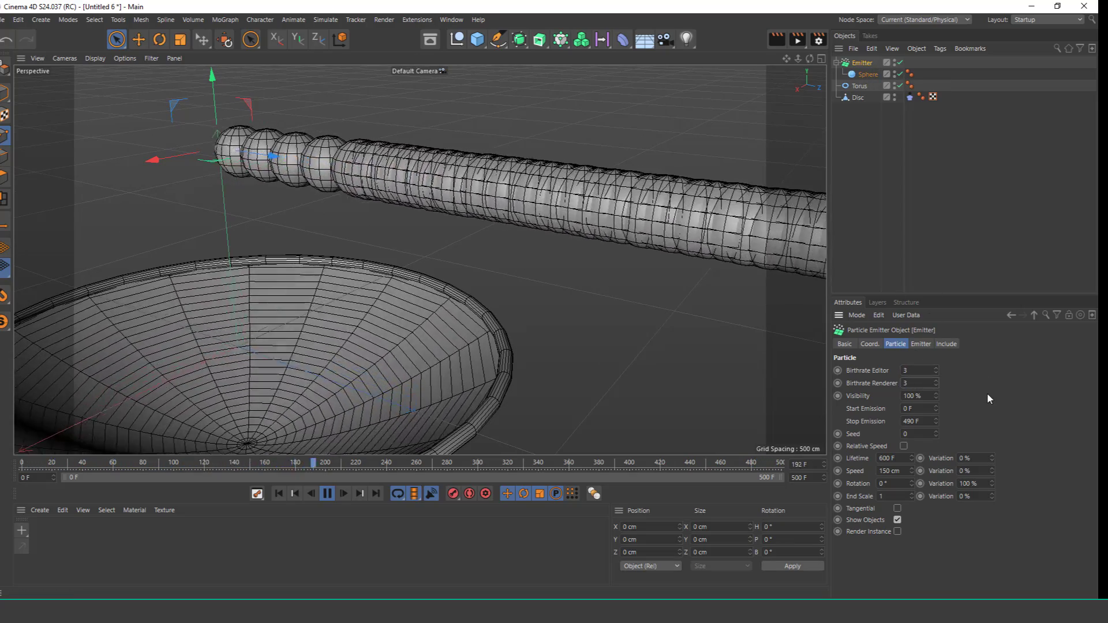
{"action": "scroll", "coordinate": [439, 196], "scroll_direction": "down", "scroll_amount": 2}
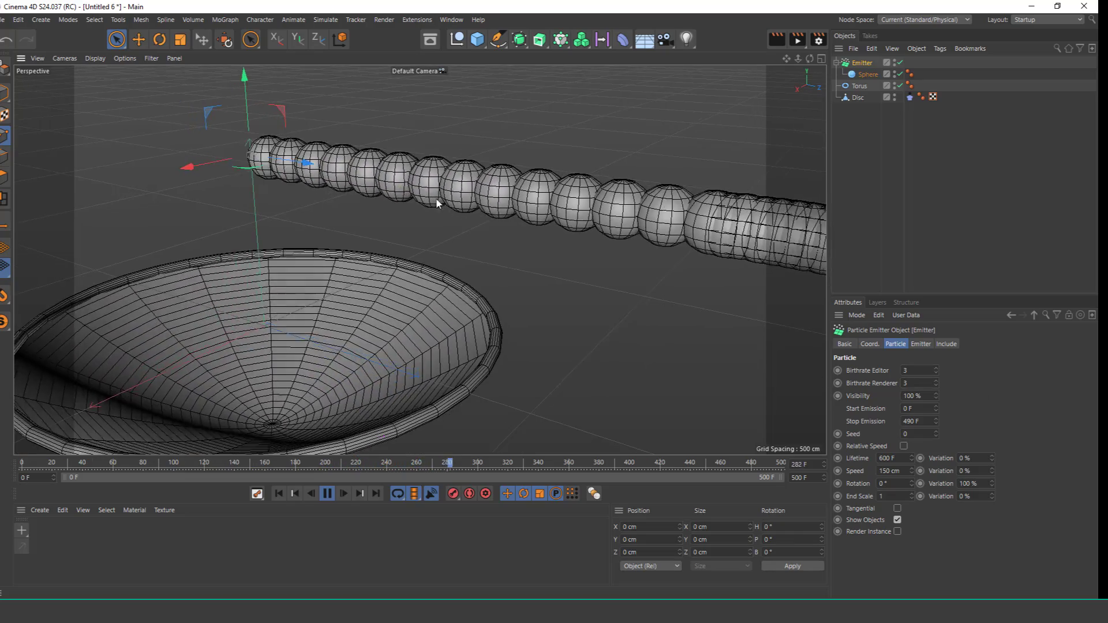
{"action": "left_click_drag", "start_coordinate": [443, 194], "coordinate": [435, 218], "text": "alt"}
{"action": "scroll", "coordinate": [430, 215], "scroll_direction": "down", "scroll_amount": 4}
{"action": "scroll", "coordinate": [430, 211], "scroll_direction": "up", "scroll_amount": 2}
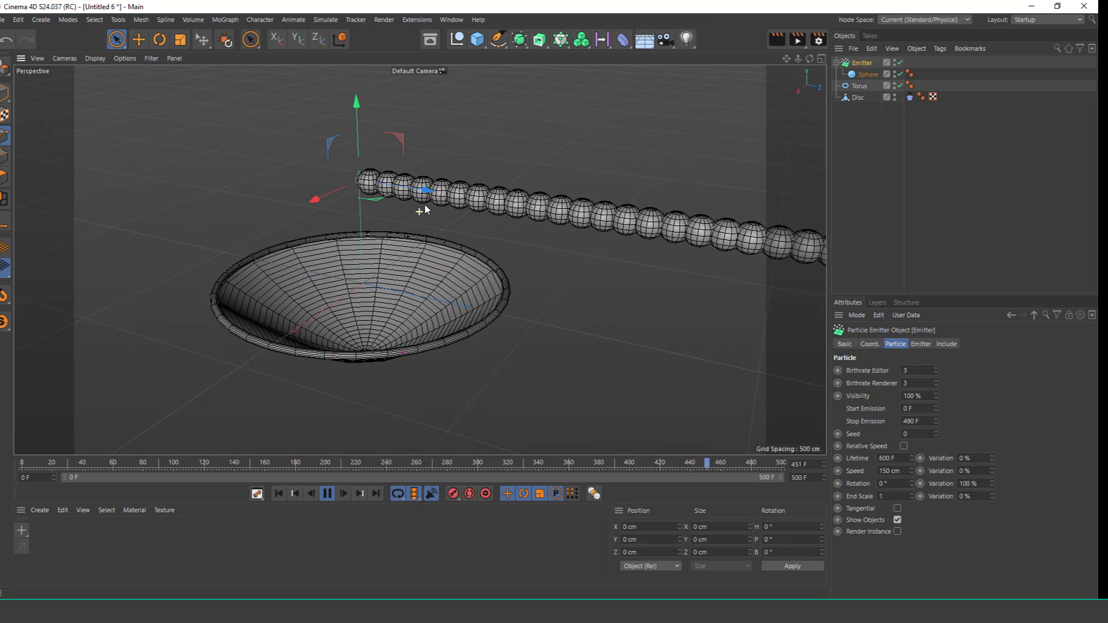
{"action": "left_click", "coordinate": [328, 494]}
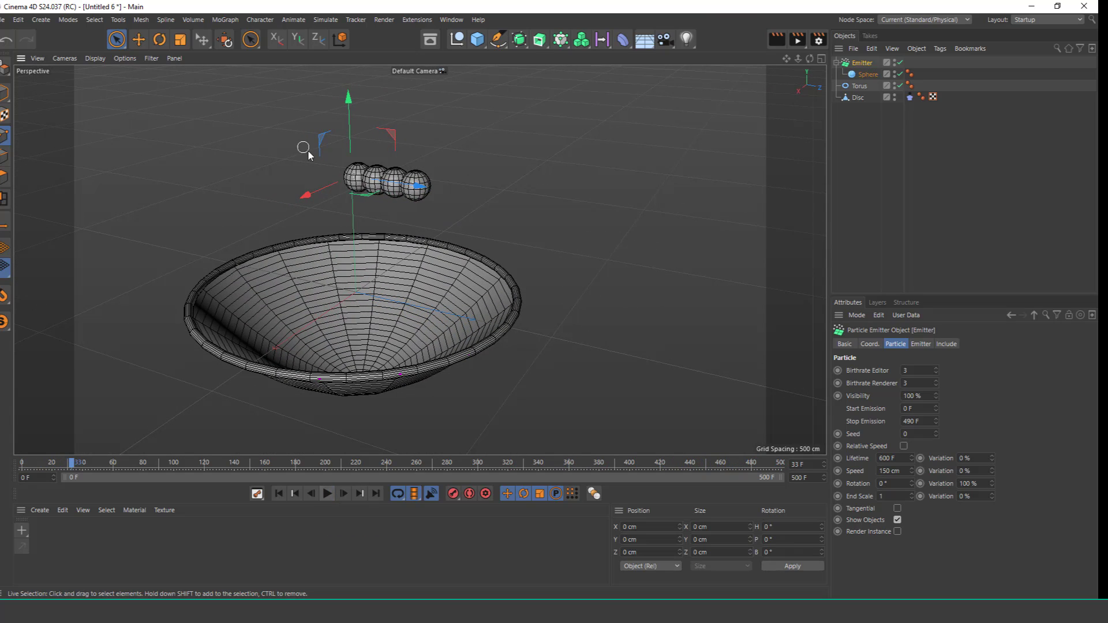
Rotate the emitter to point straight down into the bowl and raise it higher above the rim.
{"action": "left_click", "coordinate": [164, 44]}
{"action": "left_click_drag", "start_coordinate": [376, 142], "coordinate": [396, 221]}
{"action": "key", "text": "ctrl+z"}
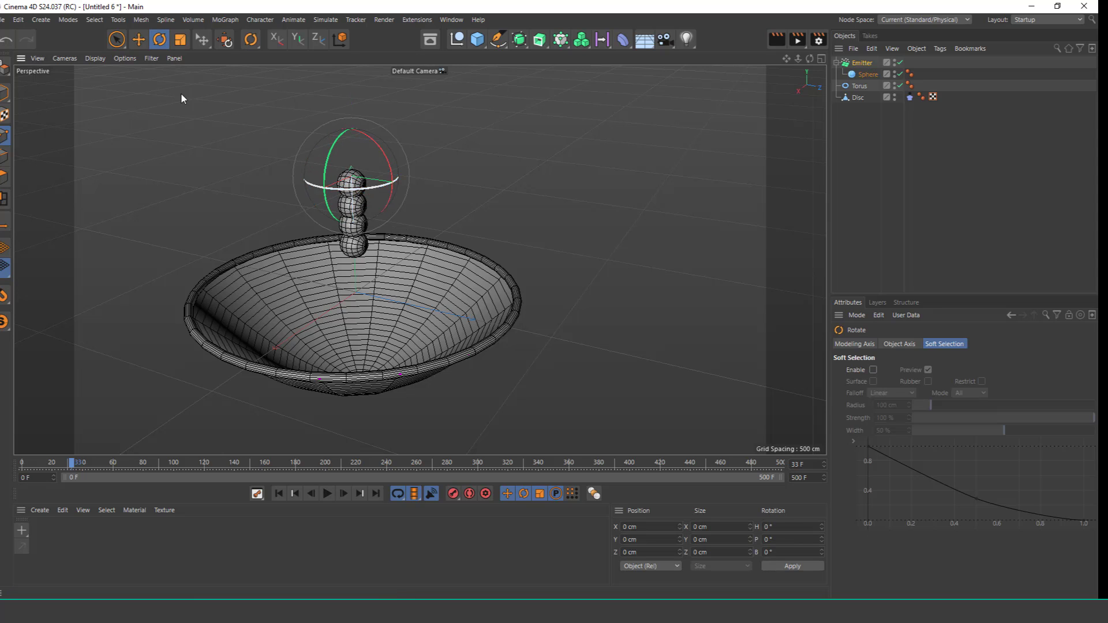
{"action": "left_click", "coordinate": [117, 40]}
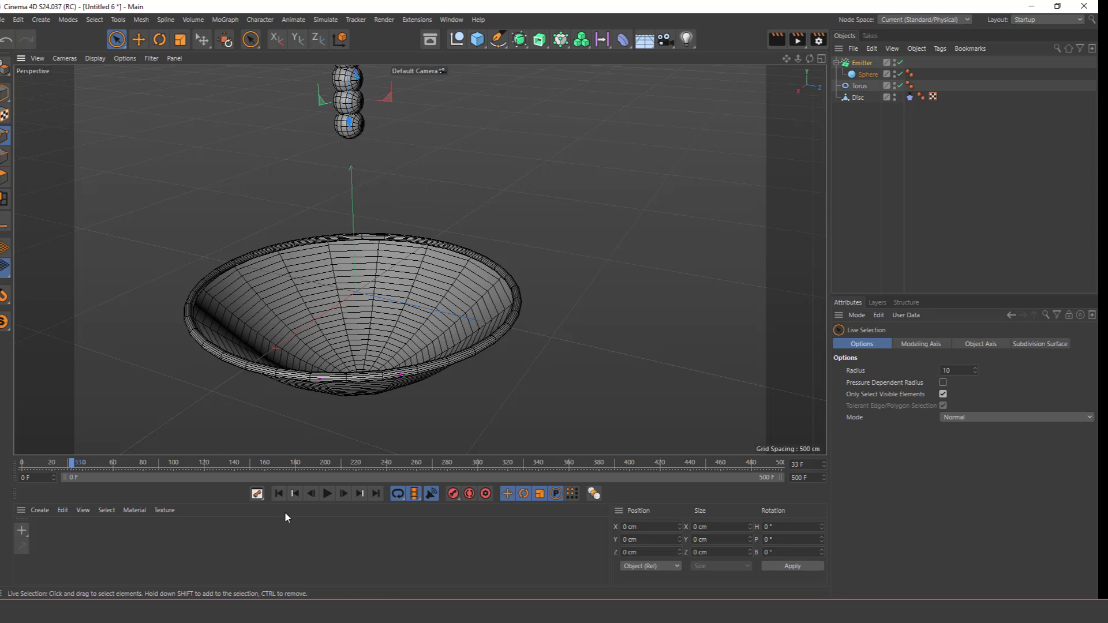
Play the animation from the first frame to examine how the falling spheres interact with the bowl.
{"action": "left_click", "coordinate": [279, 493]}
{"action": "left_click", "coordinate": [327, 493]}
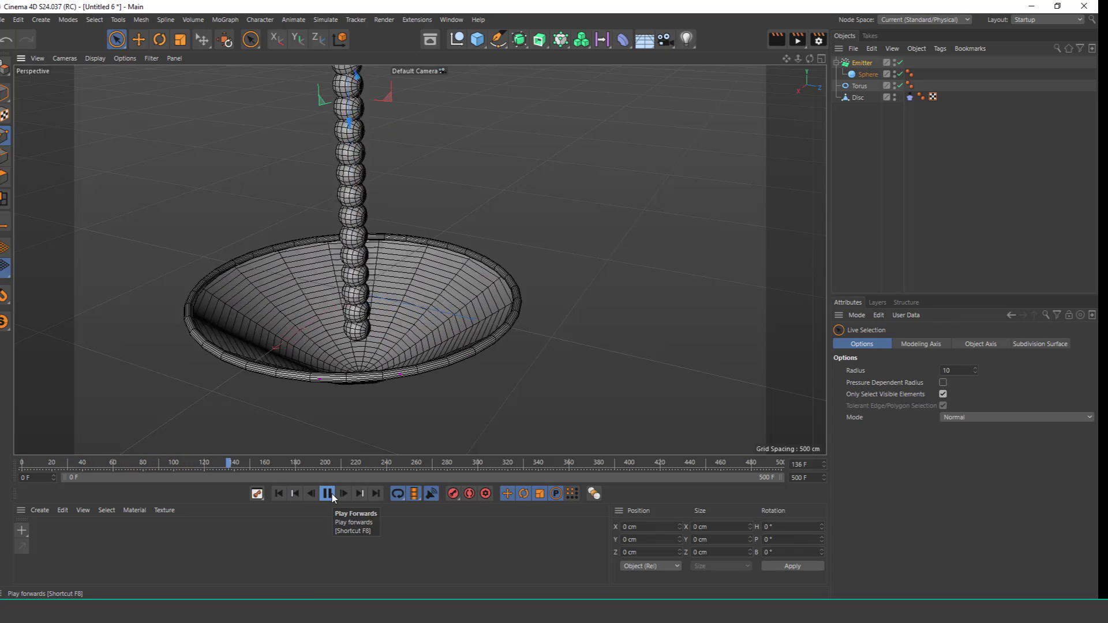
{"action": "left_click", "coordinate": [329, 494]}
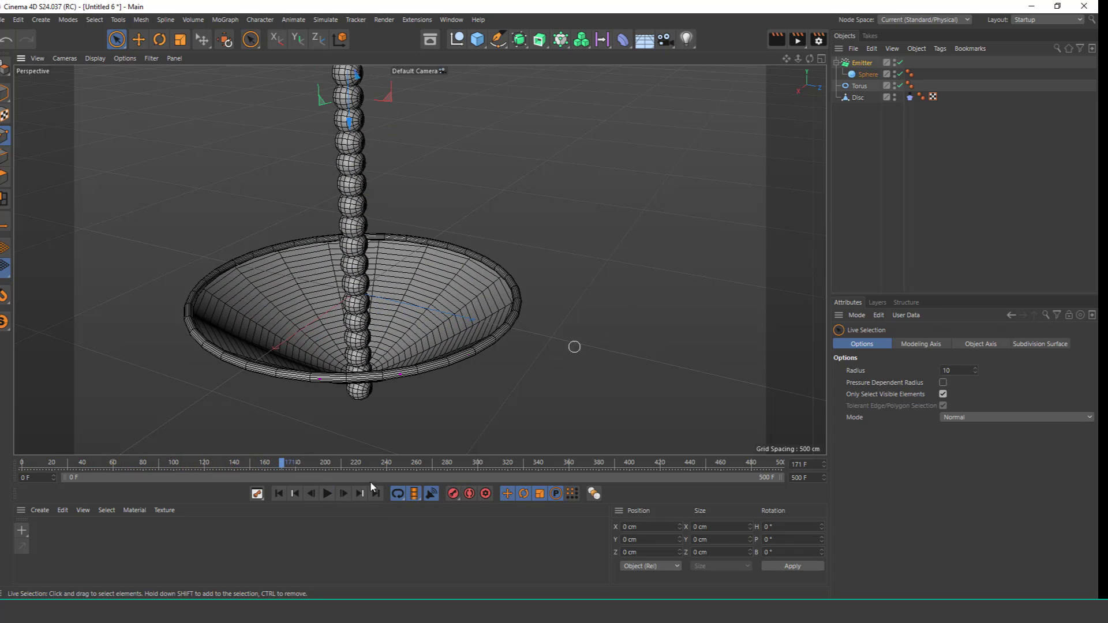
{"action": "left_click", "coordinate": [326, 493]}
{"action": "left_click", "coordinate": [327, 493]}
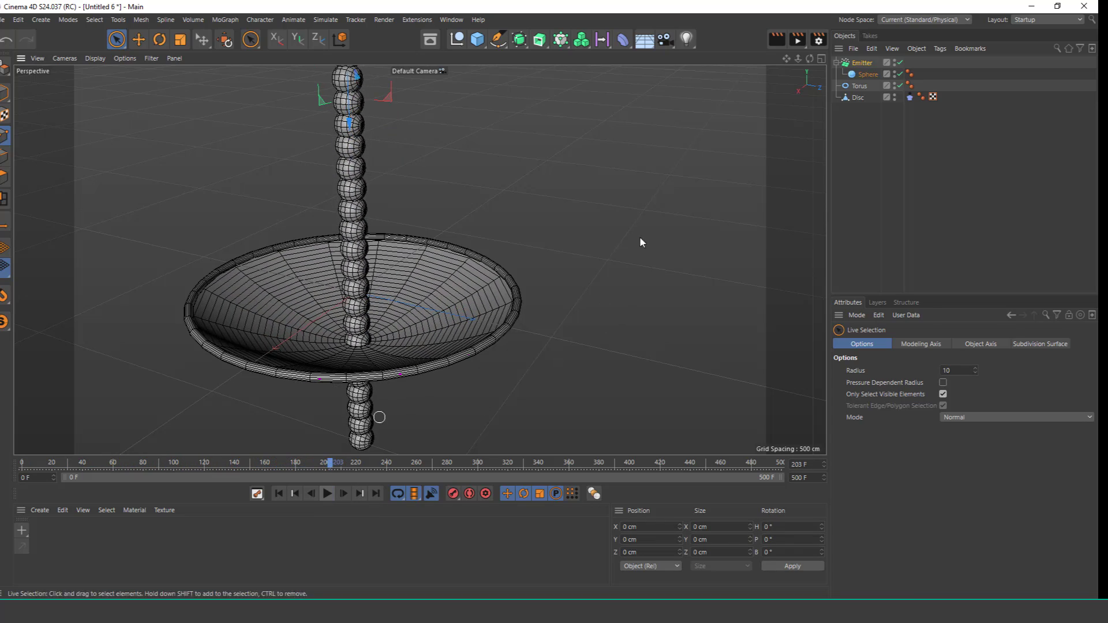
Give the disc a Rigid Body tag with a Static Mesh collision shape and play the simulation to test it.
{"action": "left_click", "coordinate": [859, 98]}
{"action": "left_click", "coordinate": [939, 49]}
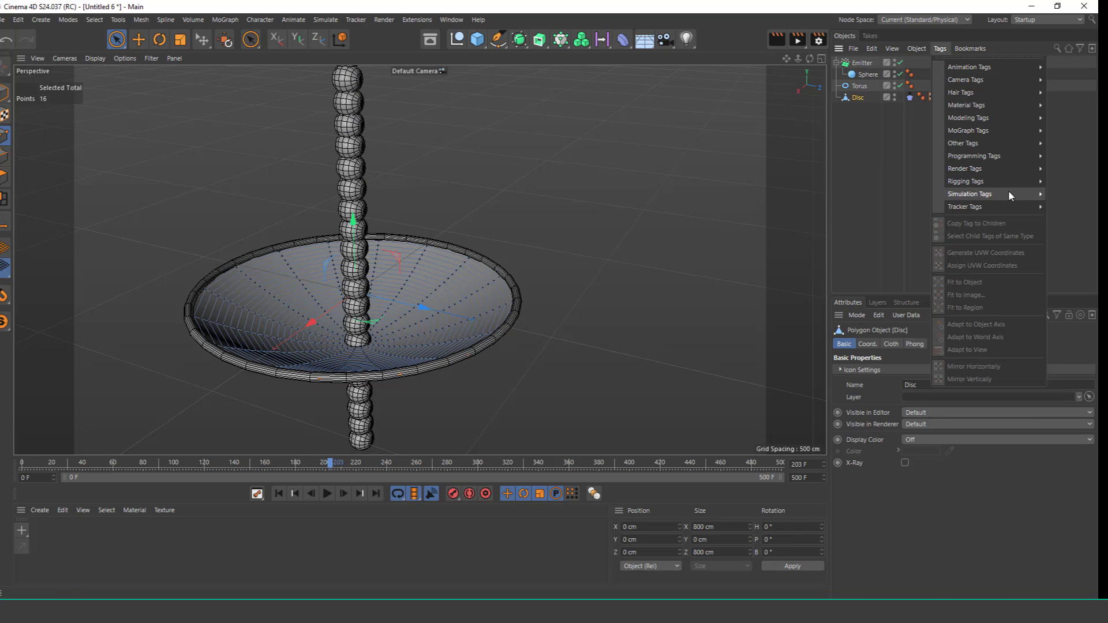
{"action": "mouse_move", "coordinate": [1008, 197]}
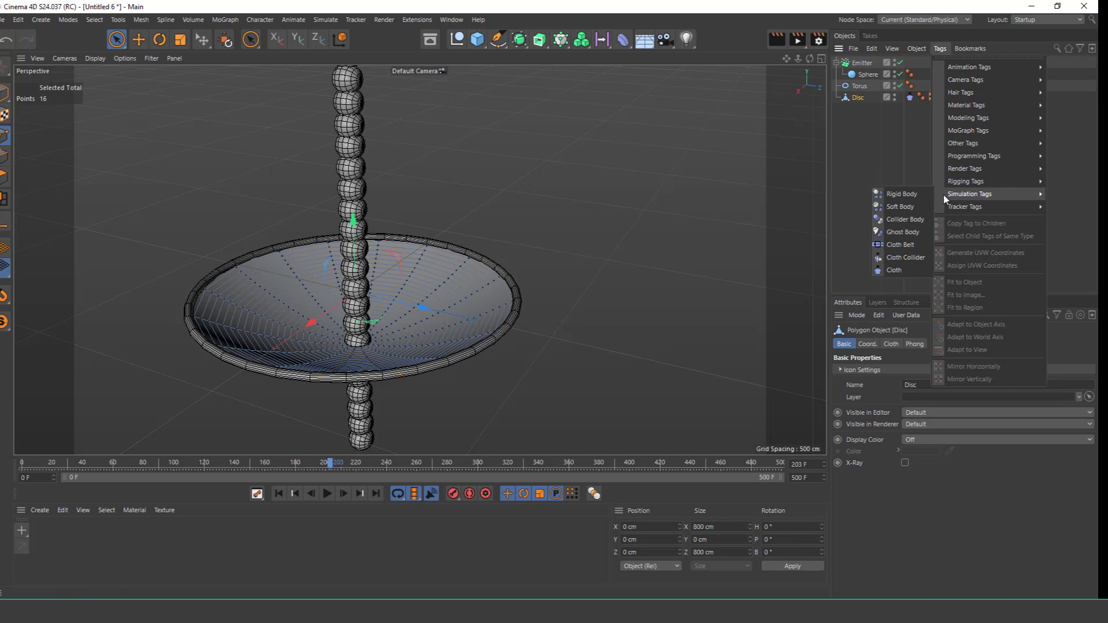
{"action": "left_click", "coordinate": [903, 195]}
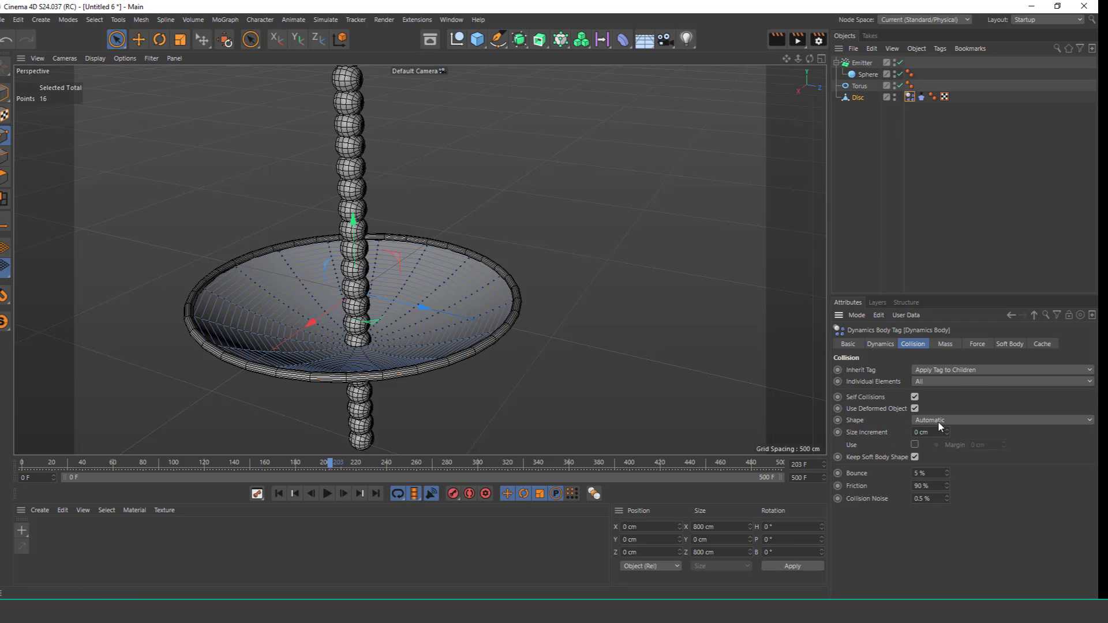
{"action": "left_click", "coordinate": [954, 421]}
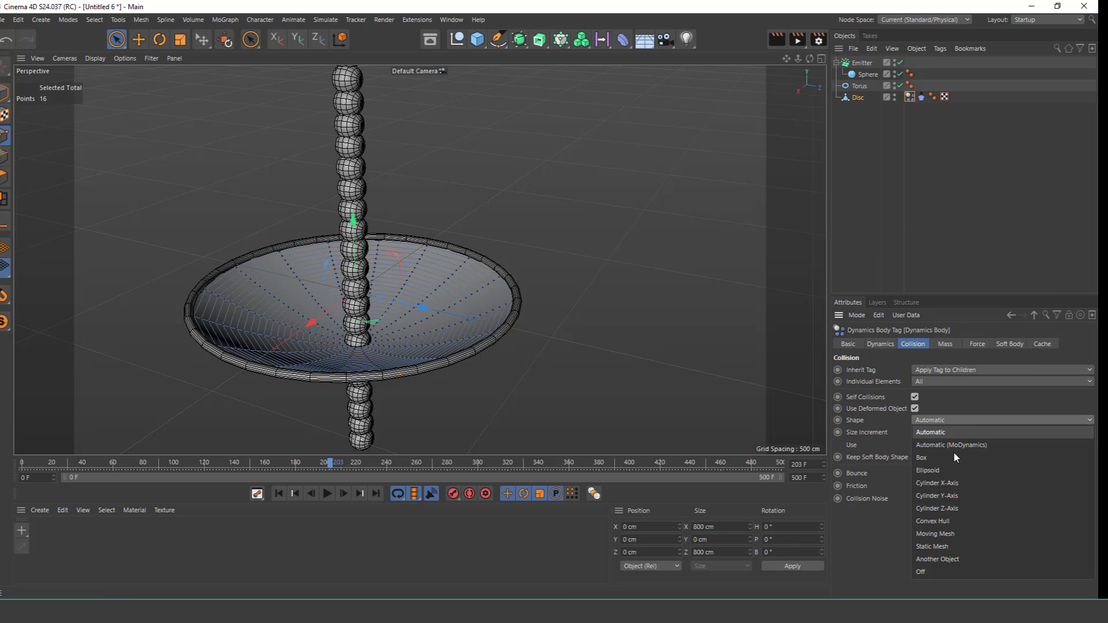
{"action": "left_click", "coordinate": [961, 546]}
{"action": "left_click", "coordinate": [327, 494]}
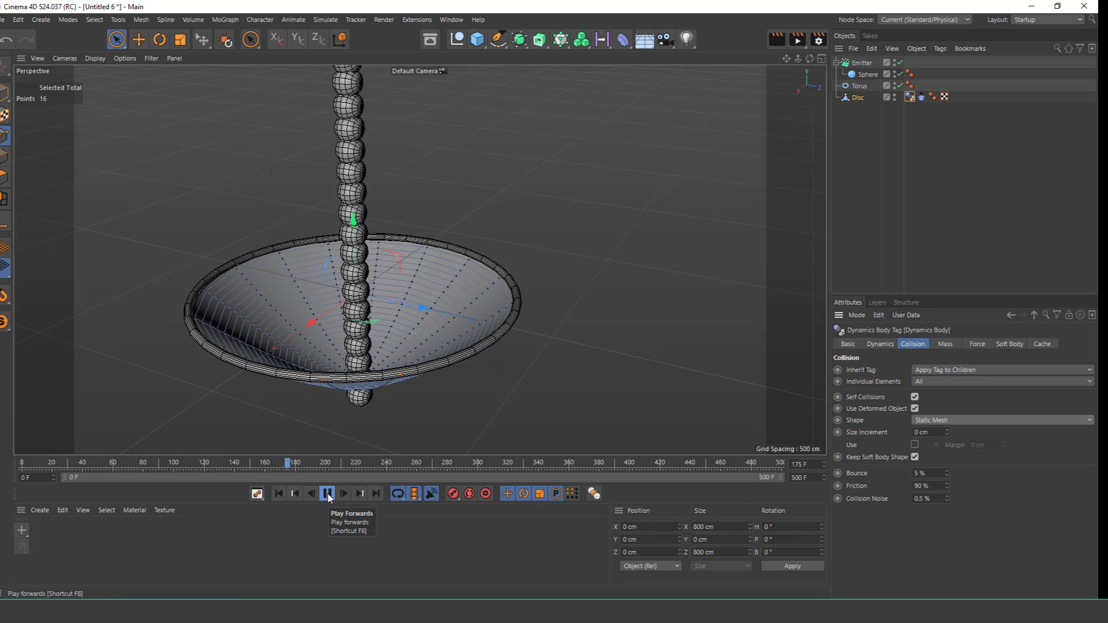
{"action": "left_click", "coordinate": [327, 494]}
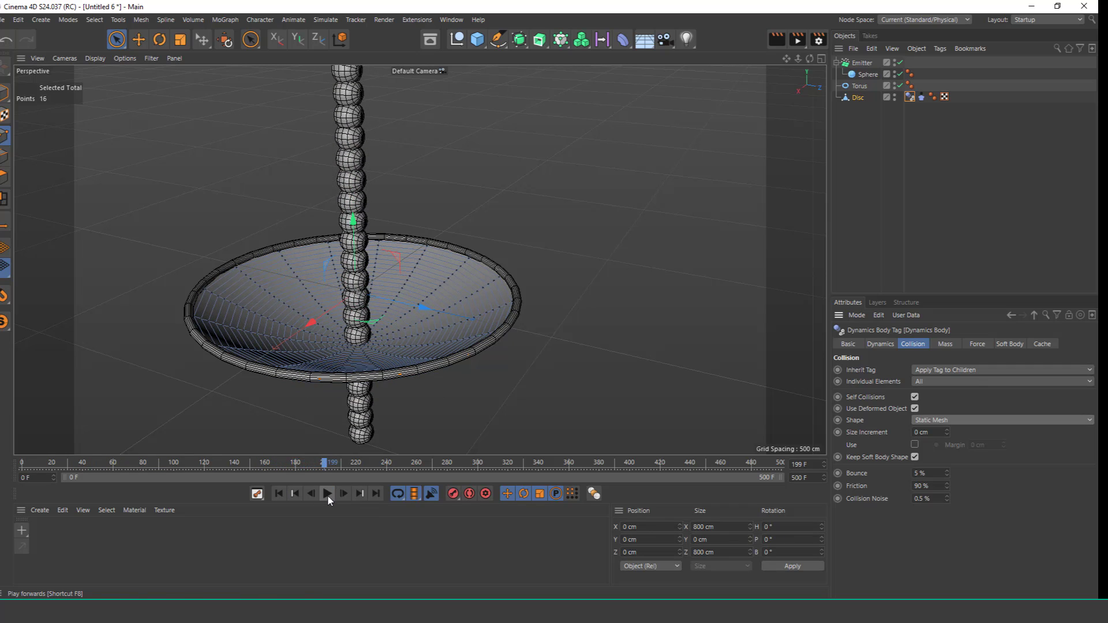
Give the sphere a Rigid Body tag with the Automatic collision shape and play the simulation from the first frame.
{"action": "left_click", "coordinate": [868, 75]}
{"action": "left_click", "coordinate": [940, 48]}
{"action": "mouse_move", "coordinate": [1002, 193]}
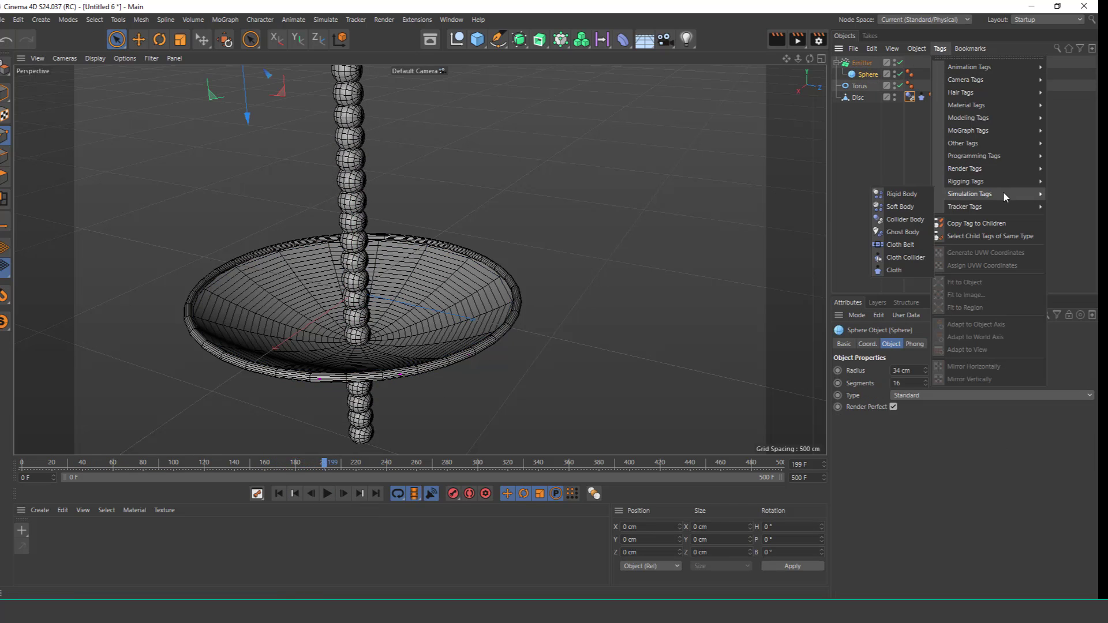
{"action": "left_click", "coordinate": [901, 195]}
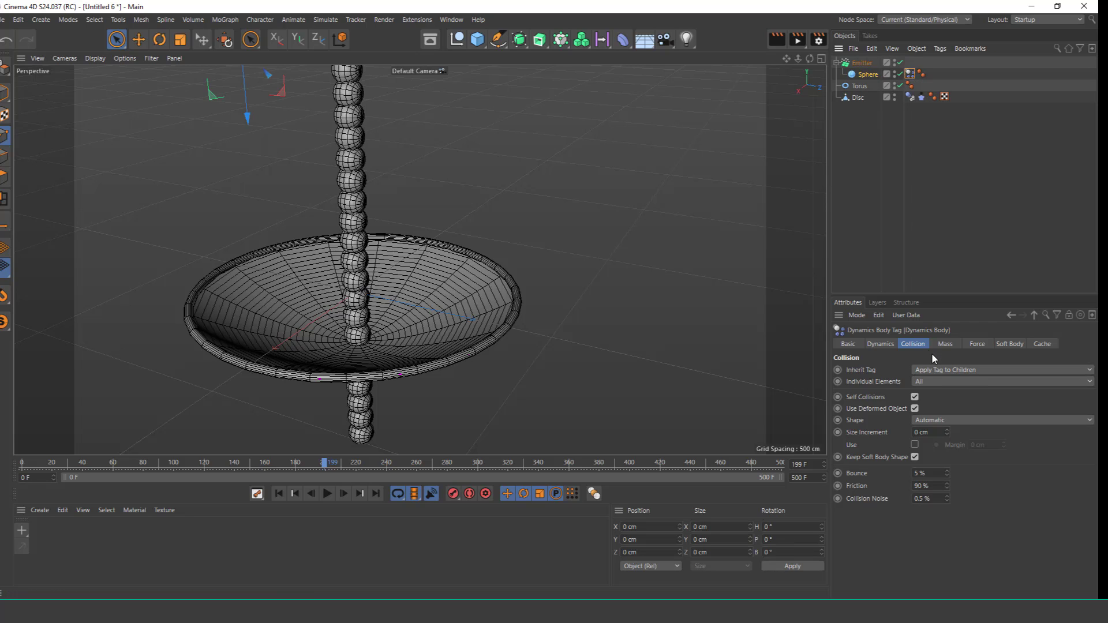
{"action": "left_click", "coordinate": [956, 419]}
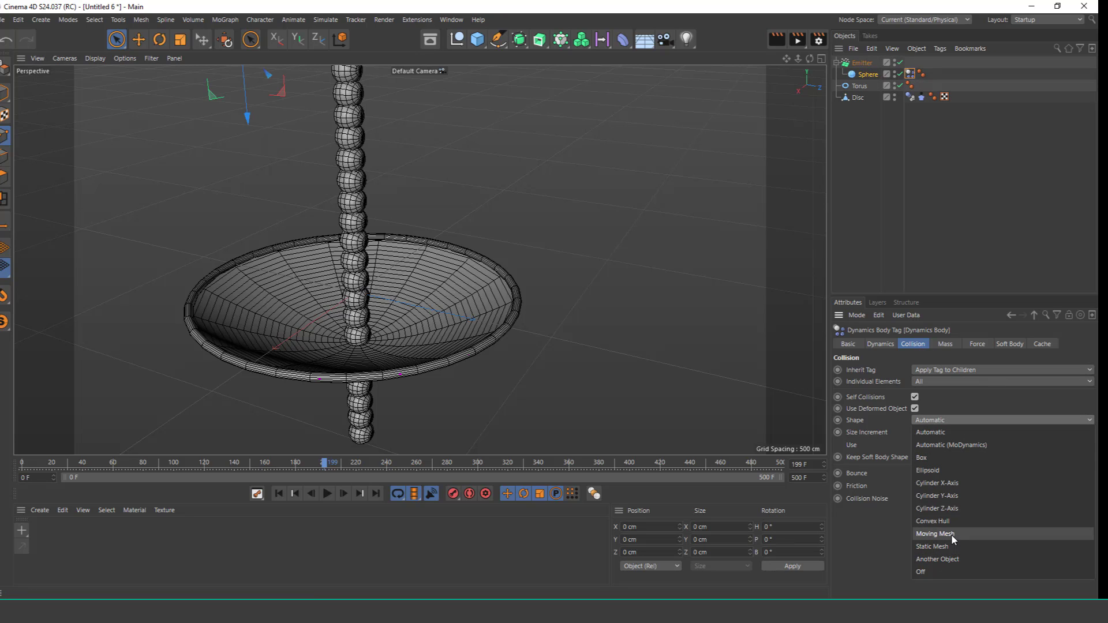
{"action": "left_click", "coordinate": [941, 433]}
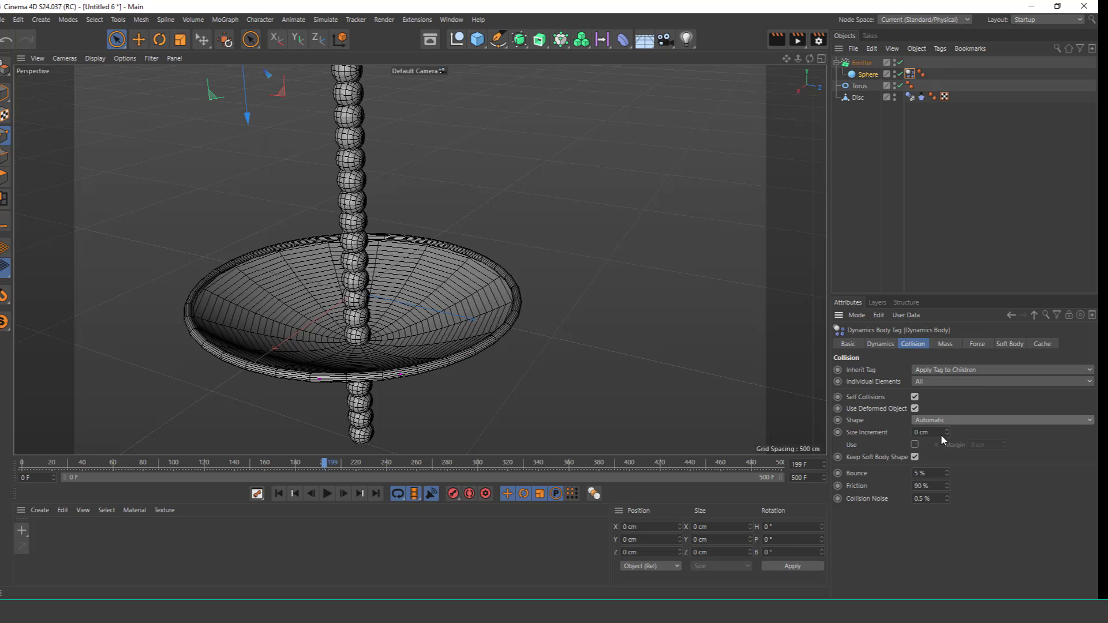
{"action": "left_click", "coordinate": [280, 493]}
{"action": "left_click", "coordinate": [327, 493]}
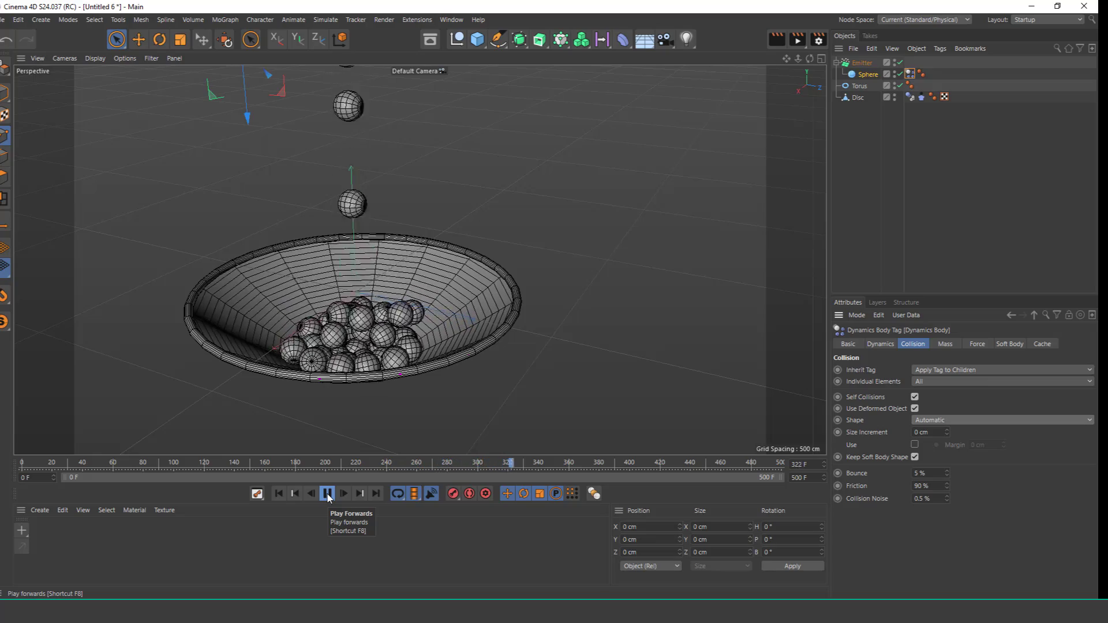
Examine from several angles how the falling spheres pile up in the bowl during playback, and pause the simulation.
{"action": "scroll", "coordinate": [364, 315], "scroll_direction": "up", "scroll_amount": 3}
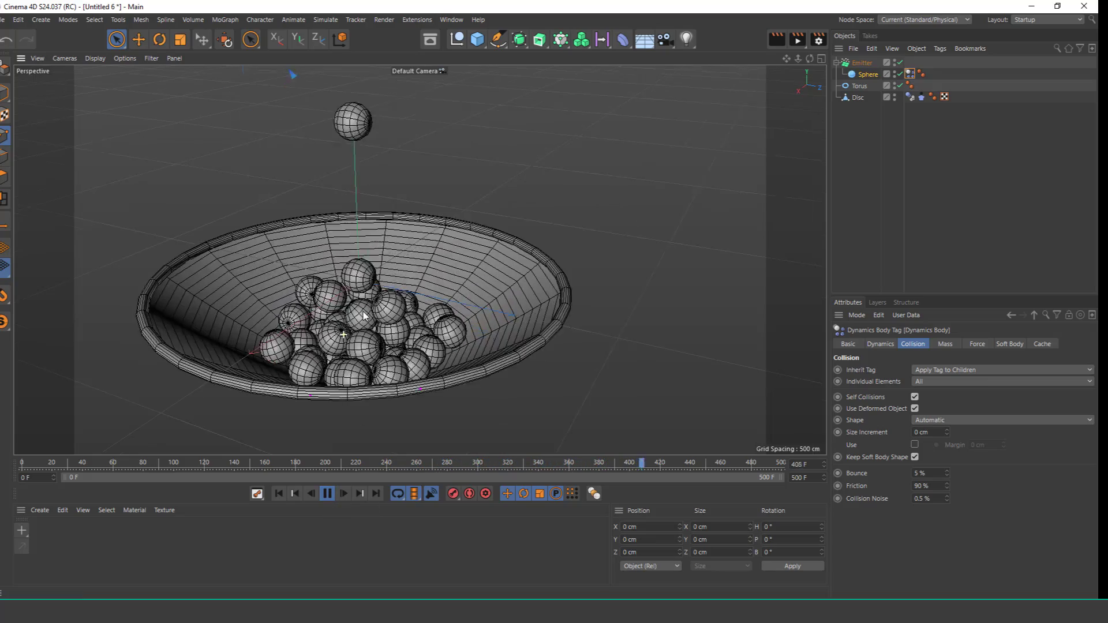
{"action": "middle_click_drag", "start_coordinate": [363, 315], "coordinate": [424, 299], "text": "alt"}
{"action": "scroll", "coordinate": [420, 315], "scroll_direction": "down", "scroll_amount": 3}
{"action": "left_click_drag", "start_coordinate": [413, 314], "coordinate": [406, 458], "text": "alt"}
{"action": "scroll", "coordinate": [407, 289], "scroll_direction": "up", "scroll_amount": 1}
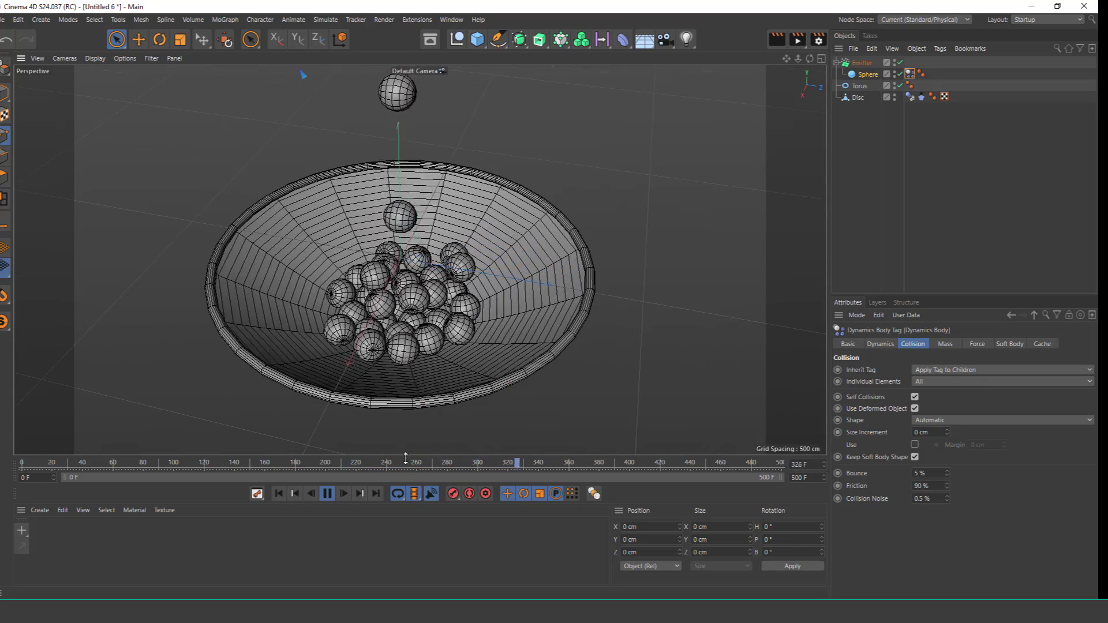
{"action": "left_click", "coordinate": [328, 494]}
{"action": "scroll", "coordinate": [398, 312], "scroll_direction": "down", "scroll_amount": 7}
{"action": "left_click_drag", "start_coordinate": [398, 317], "coordinate": [394, 265], "text": "alt"}
{"action": "scroll", "coordinate": [394, 264], "scroll_direction": "up", "scroll_amount": 2}
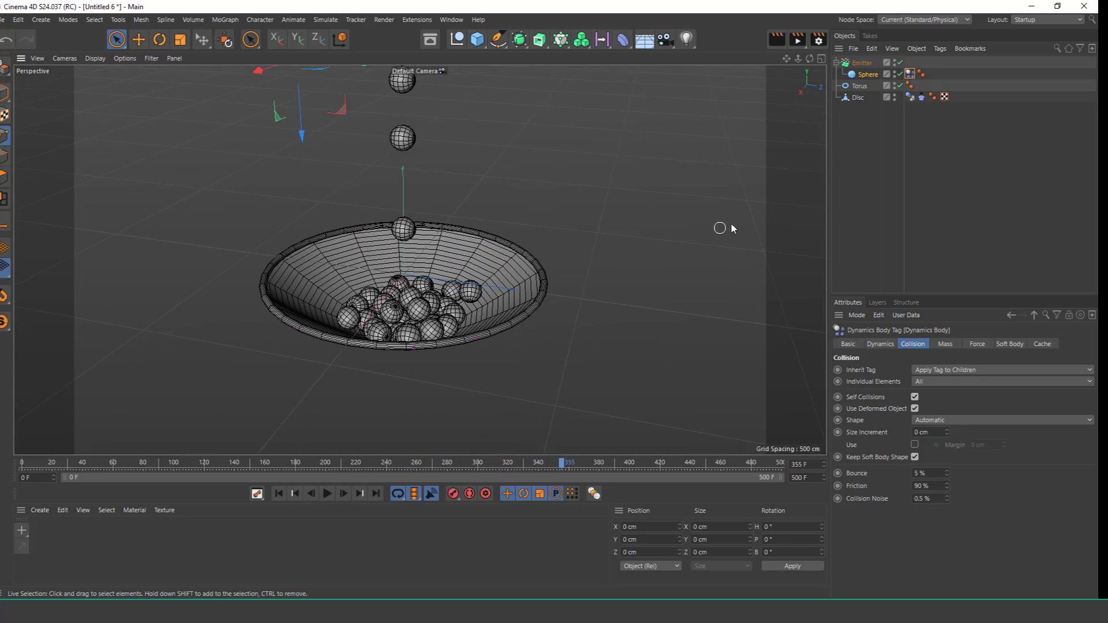
Add a separate sphere at the centre of the bowl with a 400 cm radius and 22 segments.
{"action": "left_click", "coordinate": [853, 181]}
{"action": "scroll", "coordinate": [449, 240], "scroll_direction": "up", "scroll_amount": 1}
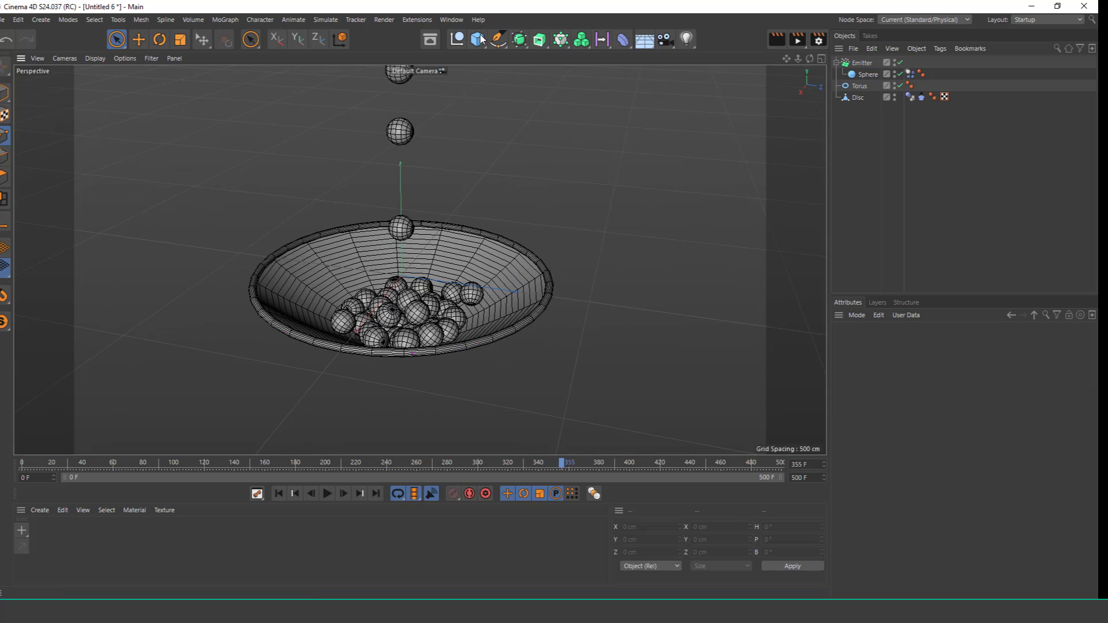
{"action": "left_click_drag", "start_coordinate": [481, 40], "coordinate": [712, 55]}
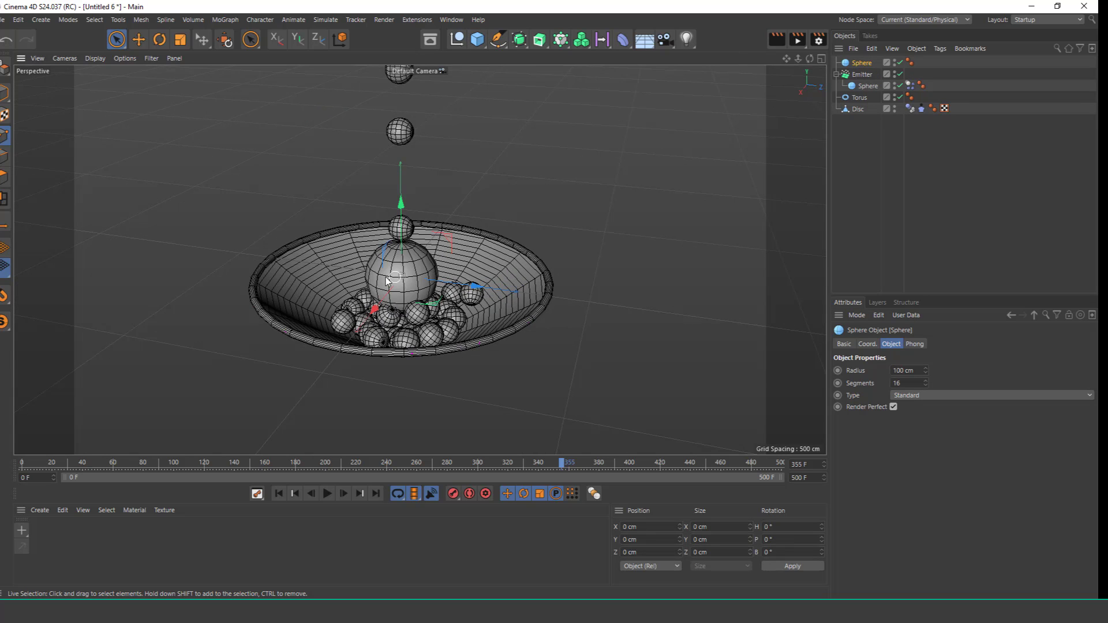
{"action": "scroll", "coordinate": [386, 281], "scroll_direction": "up", "scroll_amount": 2}
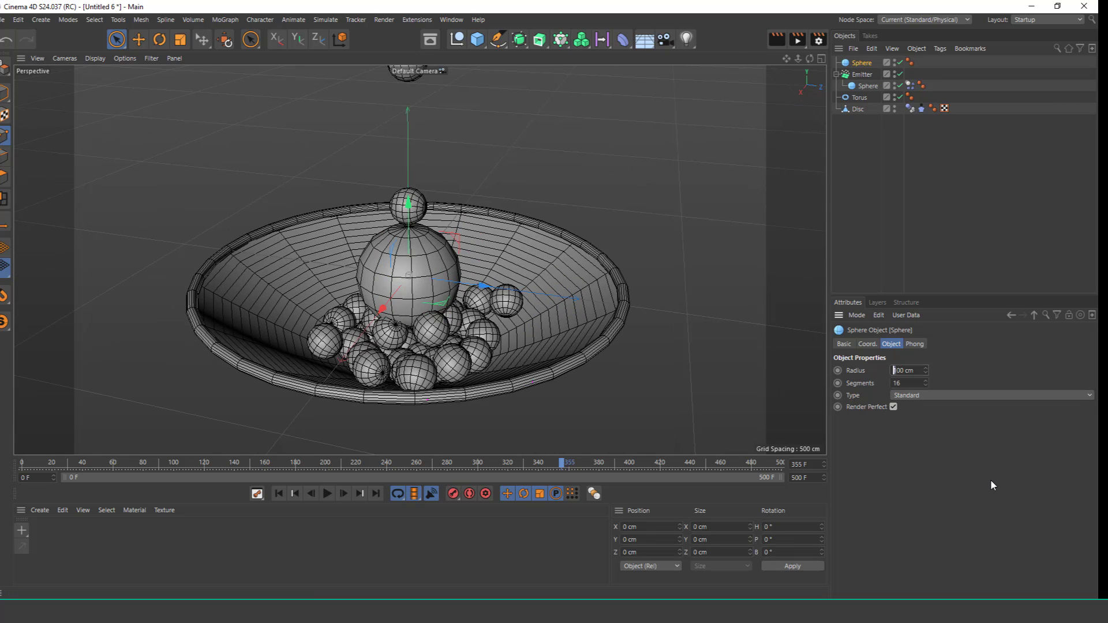
{"action": "type", "text": "4"}
{"action": "key", "text": "Return"}
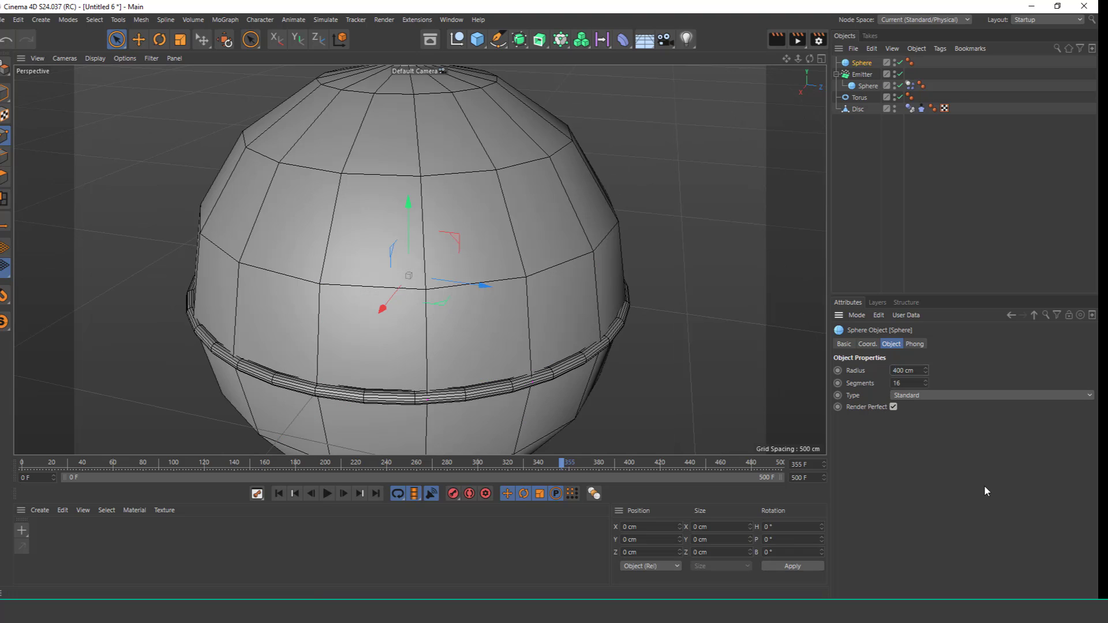
{"action": "double_click", "coordinate": [923, 382]}
{"action": "type", "text": "22"}
{"action": "key", "text": "Return"}
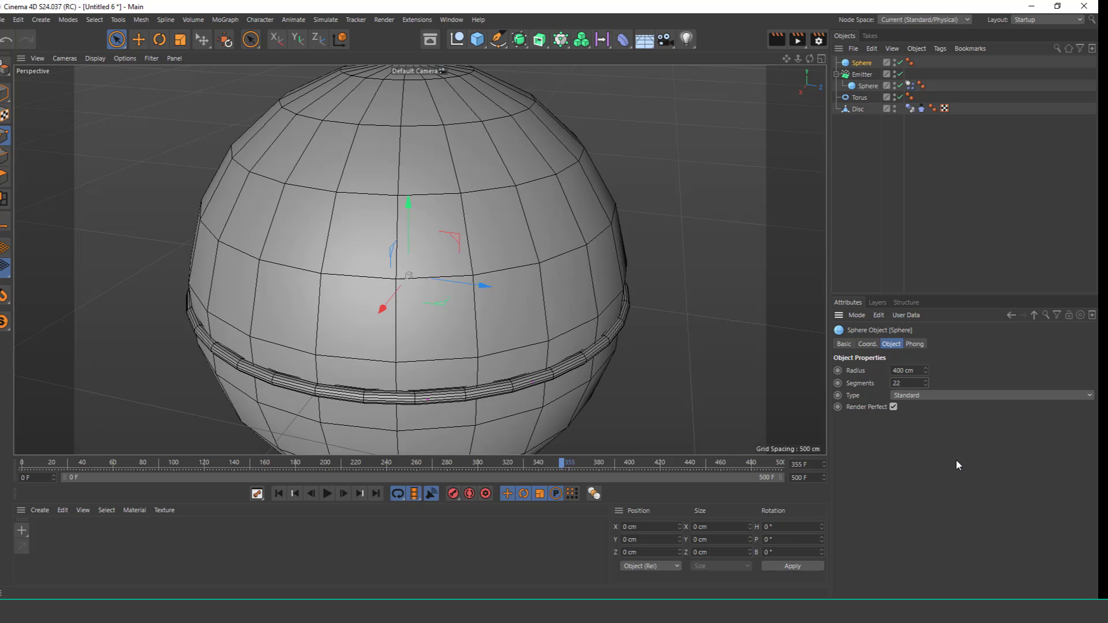
Make the large sphere editable and delete all points of its lower half below the rim in the front view.
{"action": "scroll", "coordinate": [447, 288], "scroll_direction": "down", "scroll_amount": 4}
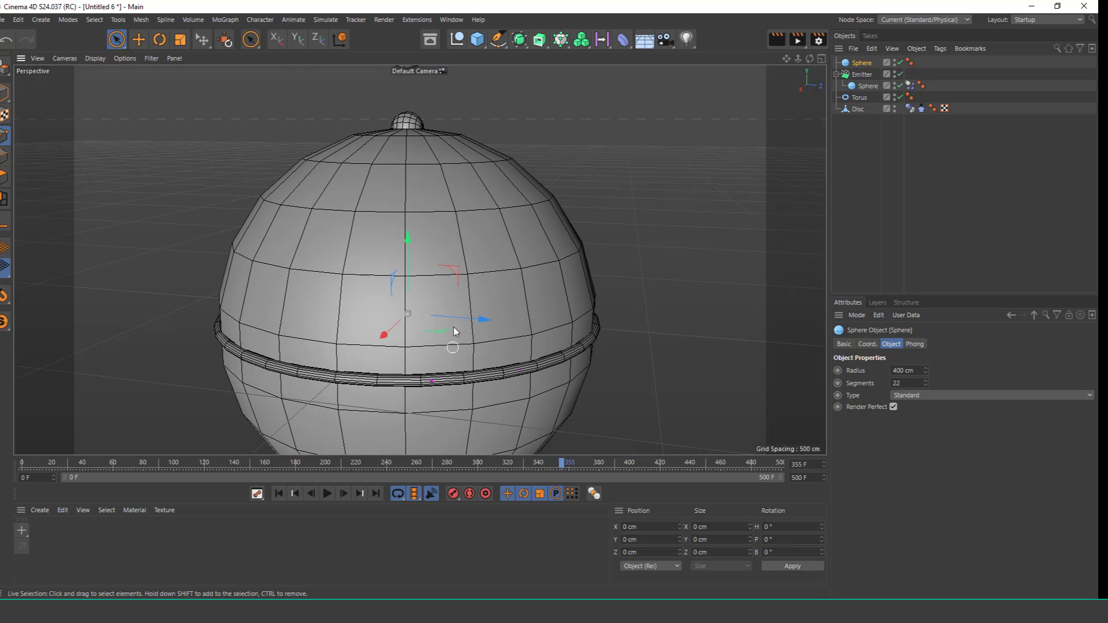
{"action": "scroll", "coordinate": [459, 293], "scroll_direction": "down", "scroll_amount": 1}
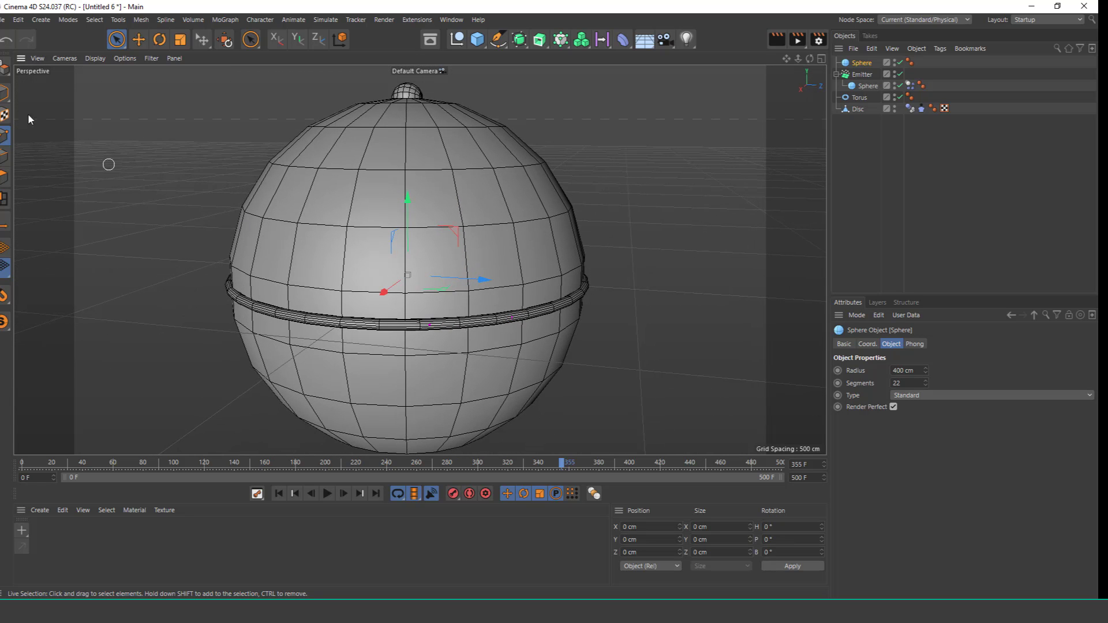
{"action": "key", "text": "c"}
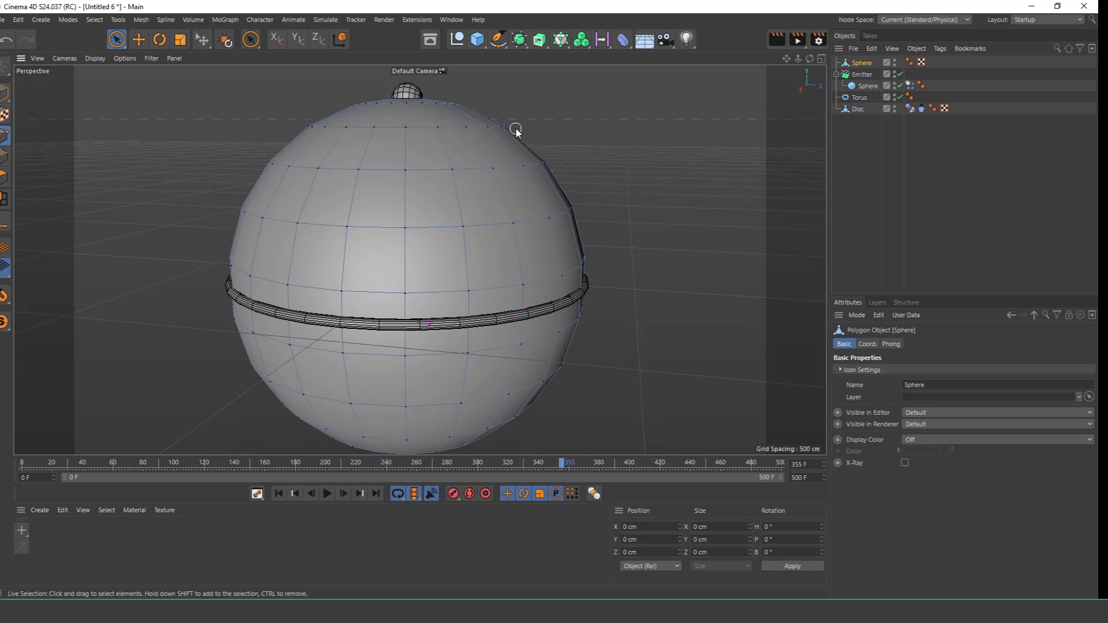
{"action": "scroll", "coordinate": [455, 238], "scroll_direction": "down", "scroll_amount": 3}
{"action": "left_click", "coordinate": [821, 58]}
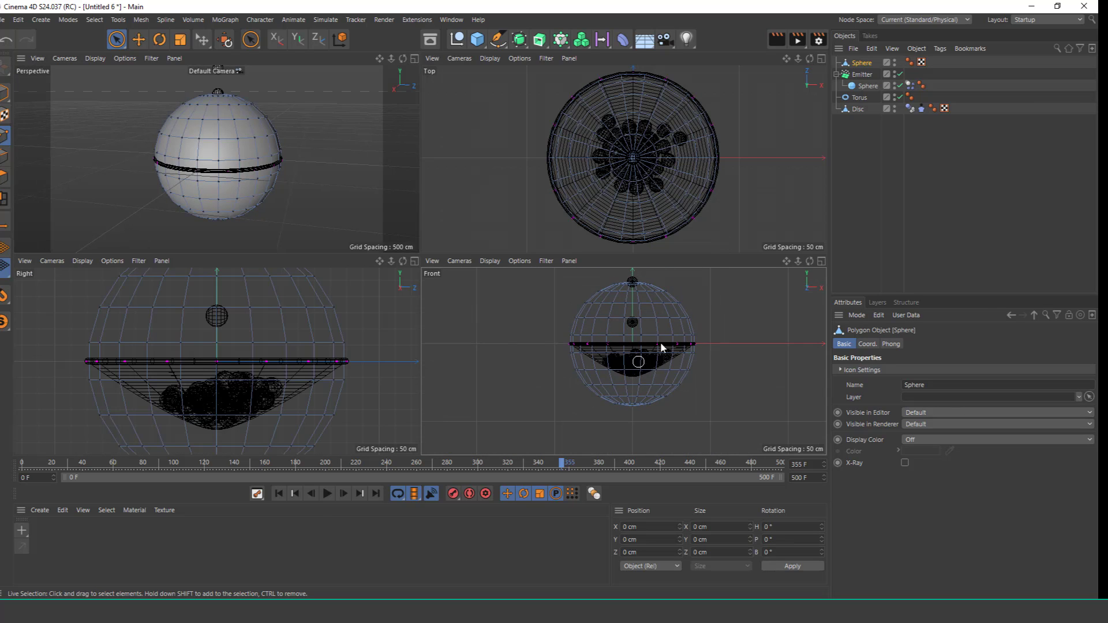
{"action": "left_click", "coordinate": [821, 260]}
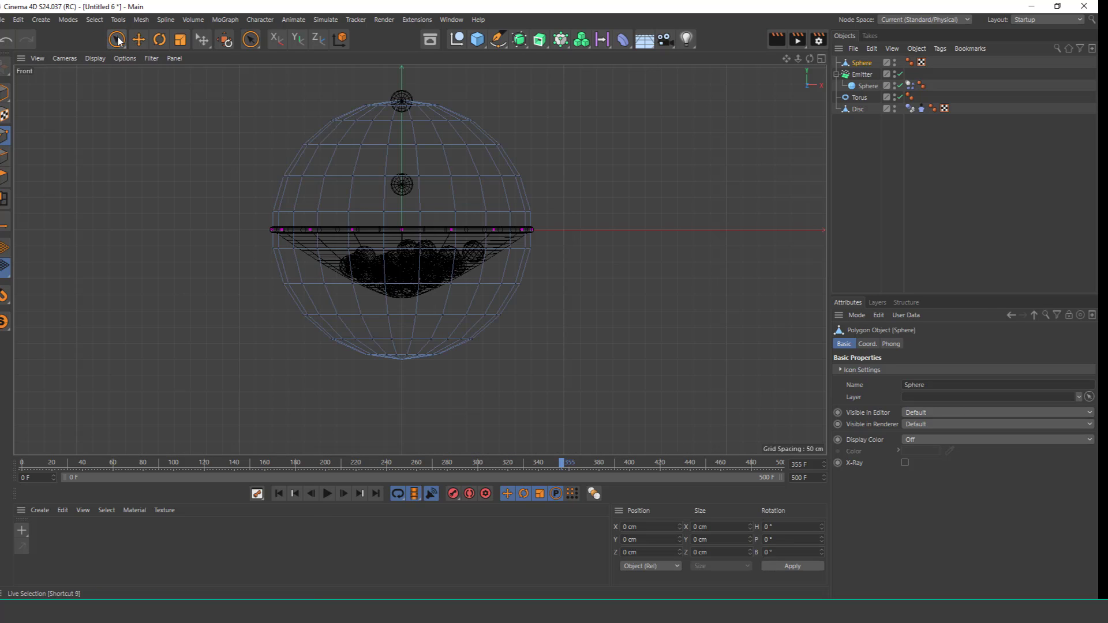
{"action": "left_click_drag", "start_coordinate": [118, 41], "coordinate": [150, 57]}
{"action": "left_click_drag", "start_coordinate": [324, 395], "coordinate": [585, 239]}
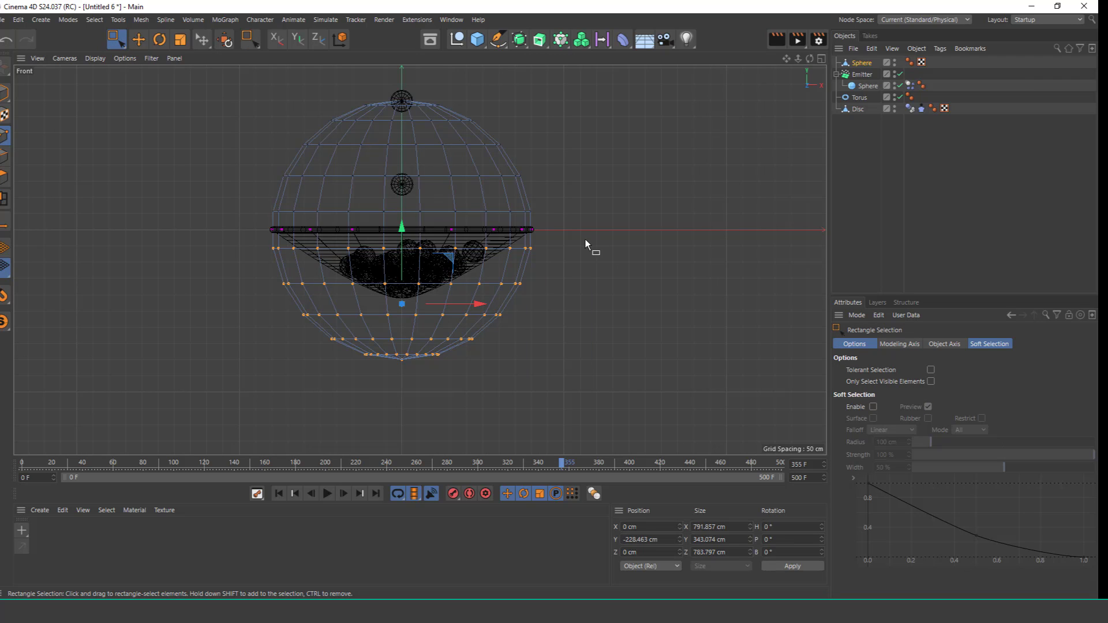
{"action": "key", "text": "Delete"}
Move the whole half sphere straight down about 54 cm so its lower edge sits on the torus rim.
{"action": "left_click_drag", "start_coordinate": [116, 39], "coordinate": [154, 55]}
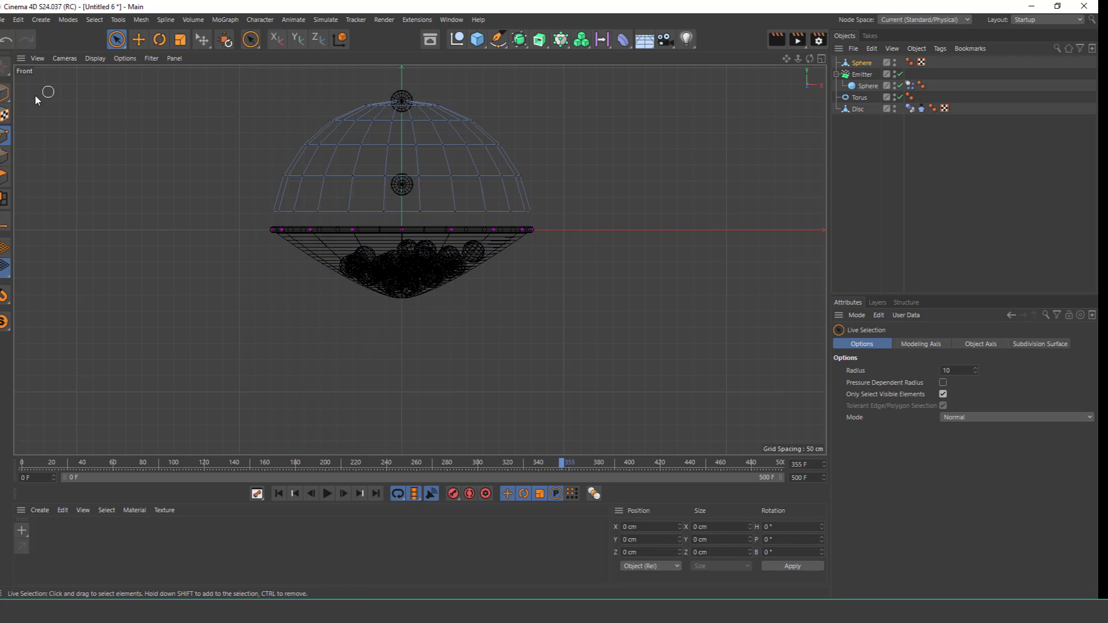
{"action": "left_click", "coordinate": [5, 92]}
{"action": "left_click", "coordinate": [819, 58]}
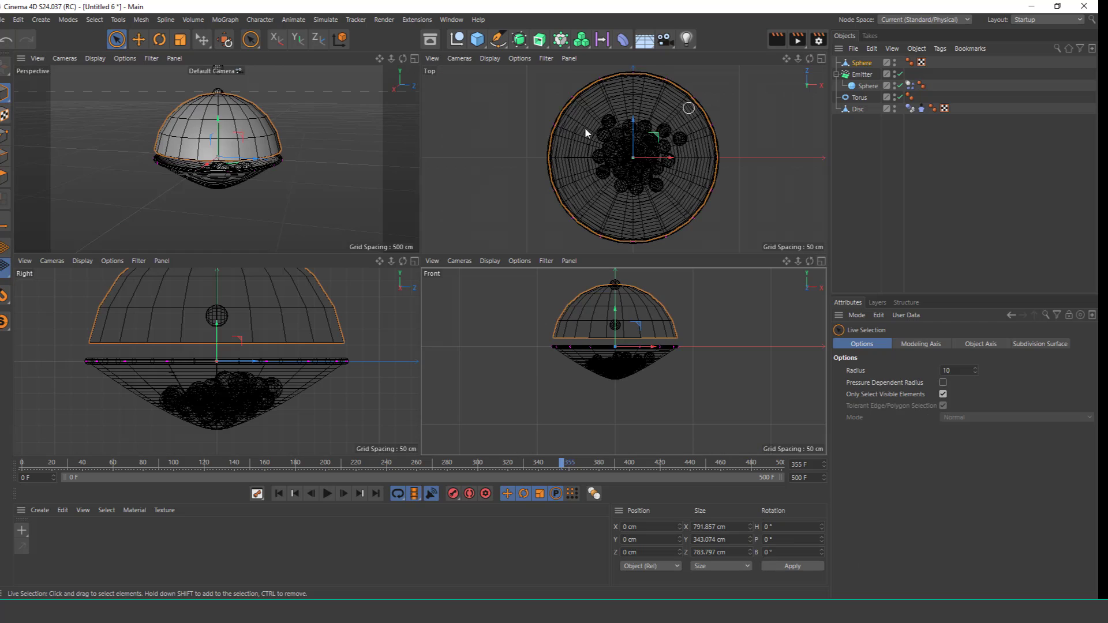
{"action": "scroll", "coordinate": [223, 166], "scroll_direction": "up", "scroll_amount": 8}
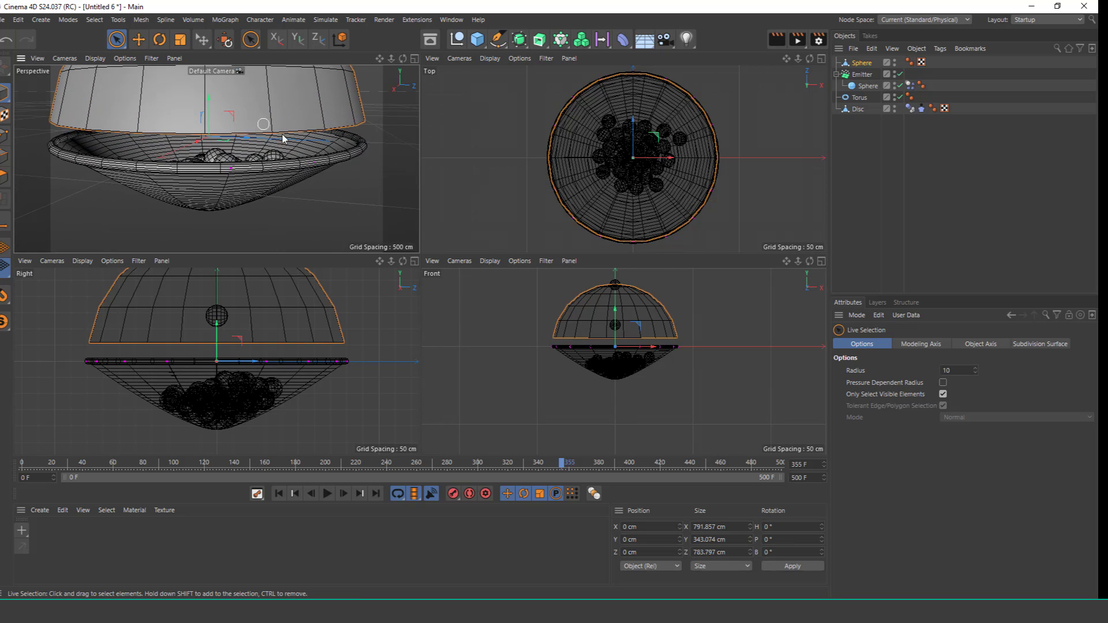
{"action": "scroll", "coordinate": [617, 308], "scroll_direction": "up", "scroll_amount": 6}
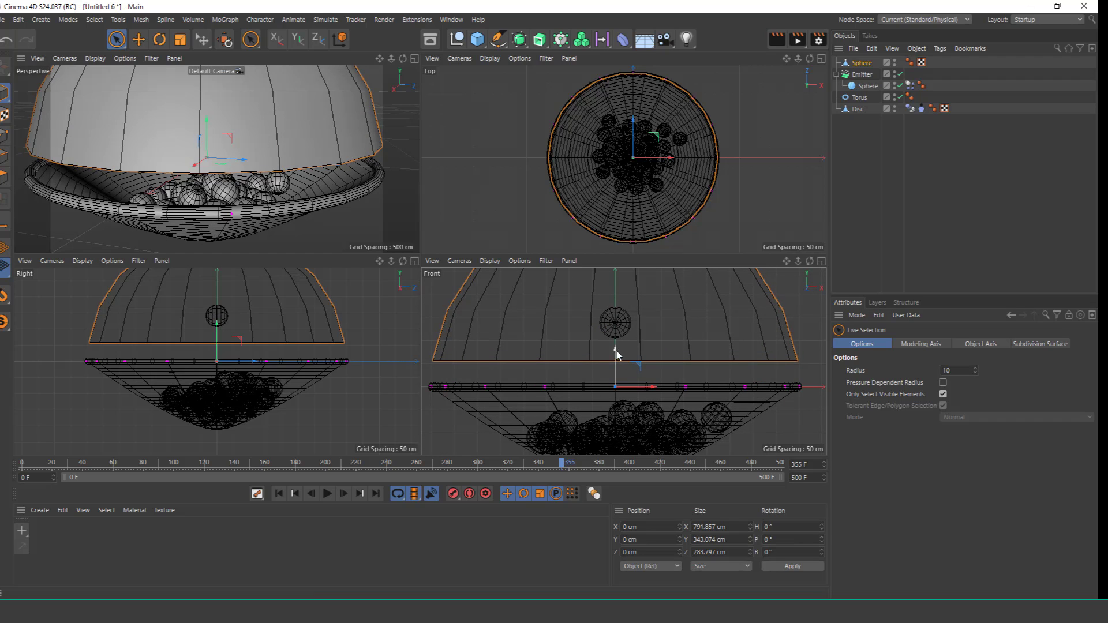
{"action": "left_click_drag", "start_coordinate": [615, 350], "coordinate": [618, 376]}
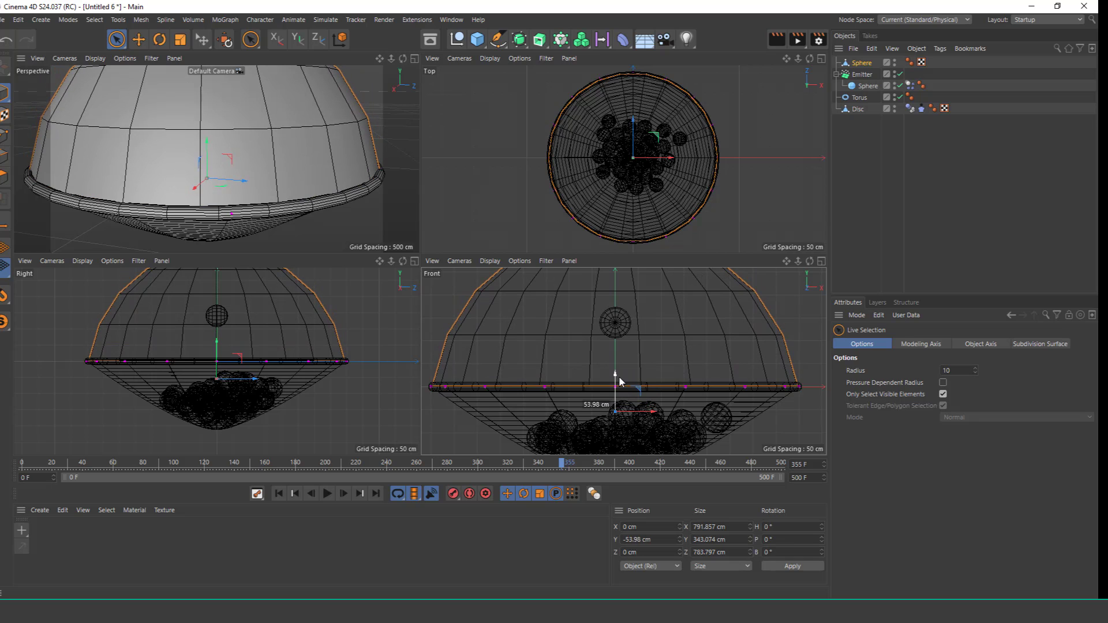
Create an Atom Array and make the half sphere its child to turn the dome into a wire cage.
{"action": "left_click", "coordinate": [414, 59]}
{"action": "scroll", "coordinate": [432, 199], "scroll_direction": "down", "scroll_amount": 5}
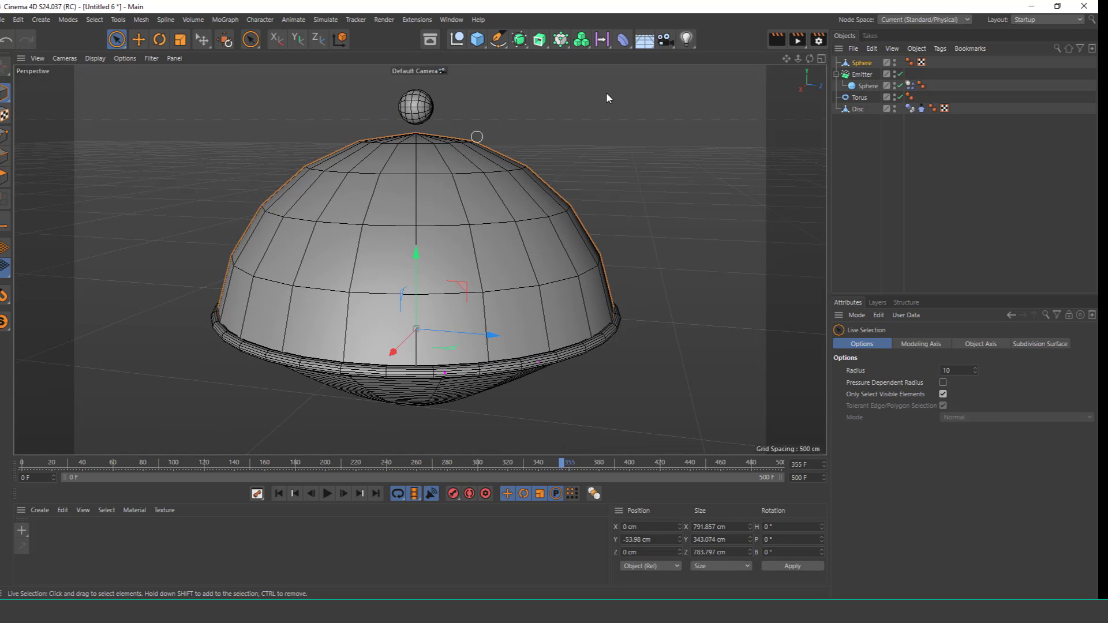
{"action": "left_click", "coordinate": [519, 40]}
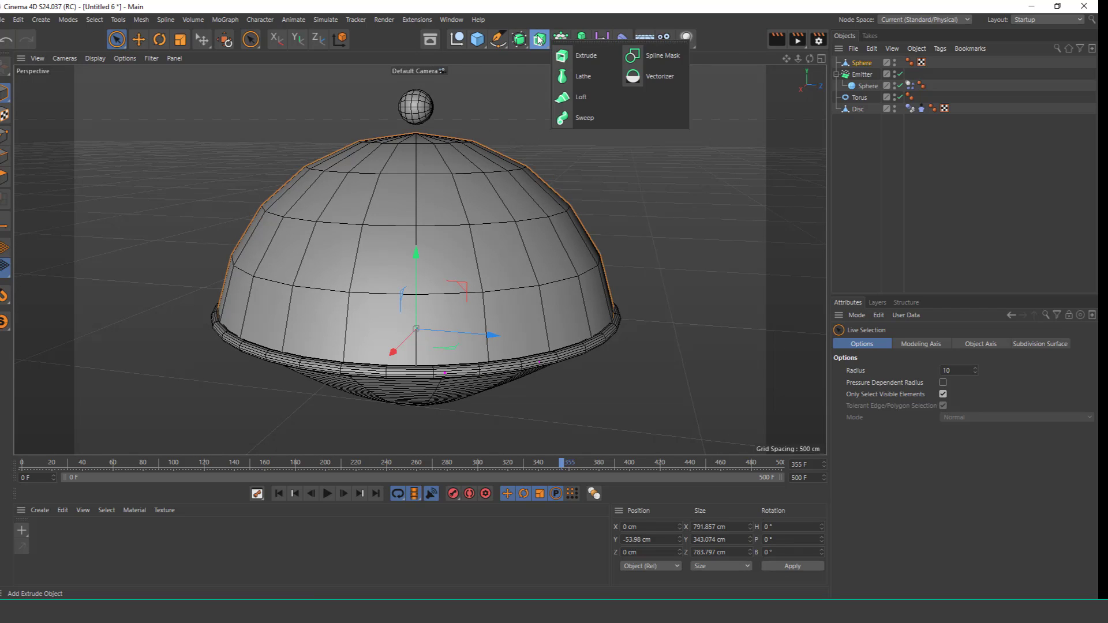
{"action": "left_click", "coordinate": [518, 40]}
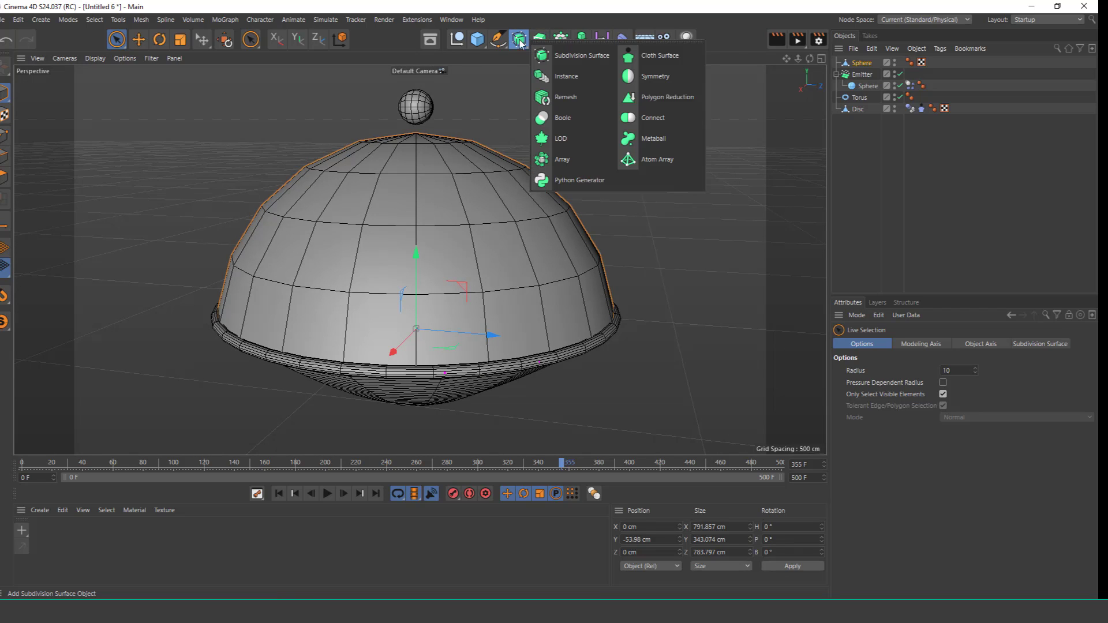
{"action": "left_click", "coordinate": [663, 161]}
{"action": "left_click_drag", "start_coordinate": [874, 68], "coordinate": [870, 63]}
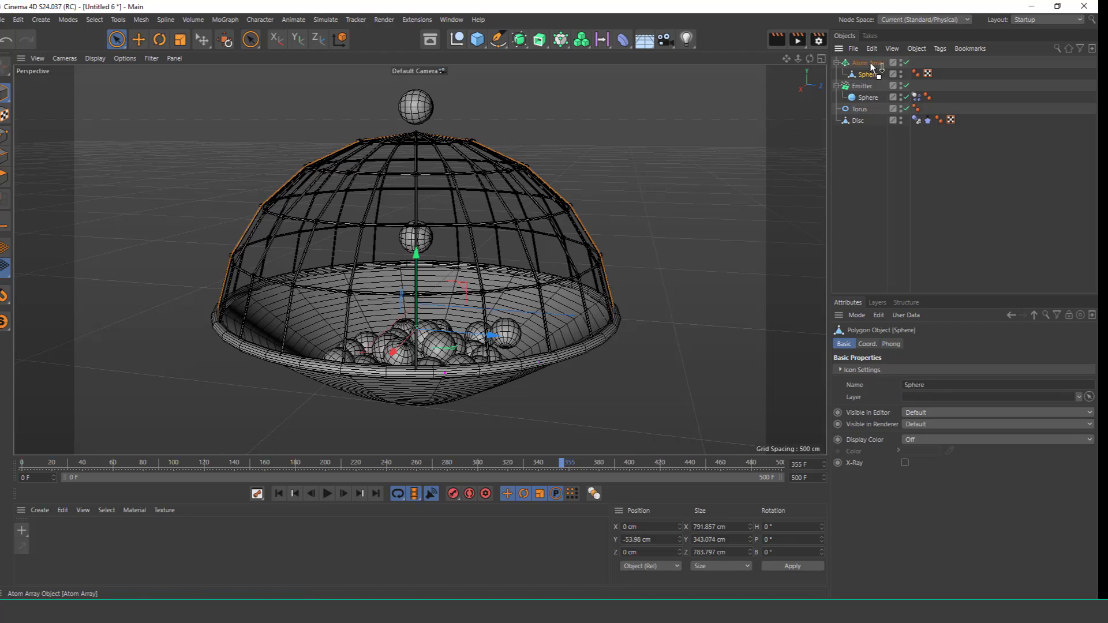
Inspect the wire cage dome from above and from the side, including its fit on the rim and its top.
{"action": "scroll", "coordinate": [456, 207], "scroll_direction": "up", "scroll_amount": 4}
{"action": "left_click_drag", "start_coordinate": [470, 196], "coordinate": [480, 242], "text": "alt"}
{"action": "left_click_drag", "start_coordinate": [512, 327], "coordinate": [528, 384], "text": "alt"}
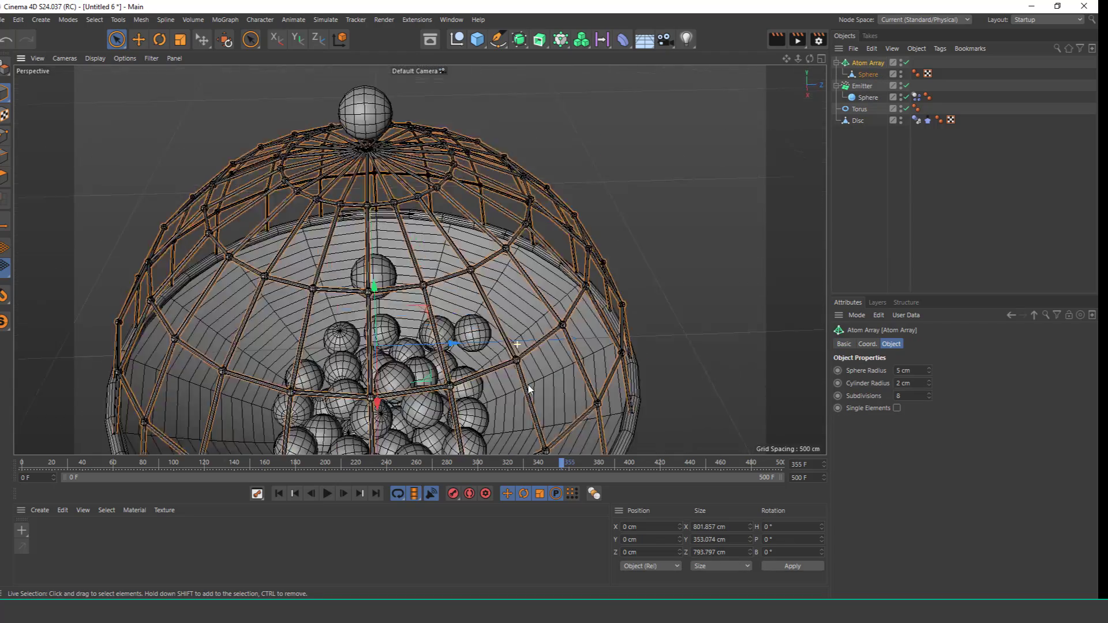
{"action": "middle_click_drag", "start_coordinate": [535, 346], "coordinate": [525, 255], "text": "alt"}
{"action": "right_click_drag", "start_coordinate": [553, 337], "coordinate": [595, 251], "text": "alt"}
{"action": "left_click_drag", "start_coordinate": [534, 348], "coordinate": [517, 218], "text": "alt"}
{"action": "right_click_drag", "start_coordinate": [491, 200], "coordinate": [463, 248], "text": "alt"}
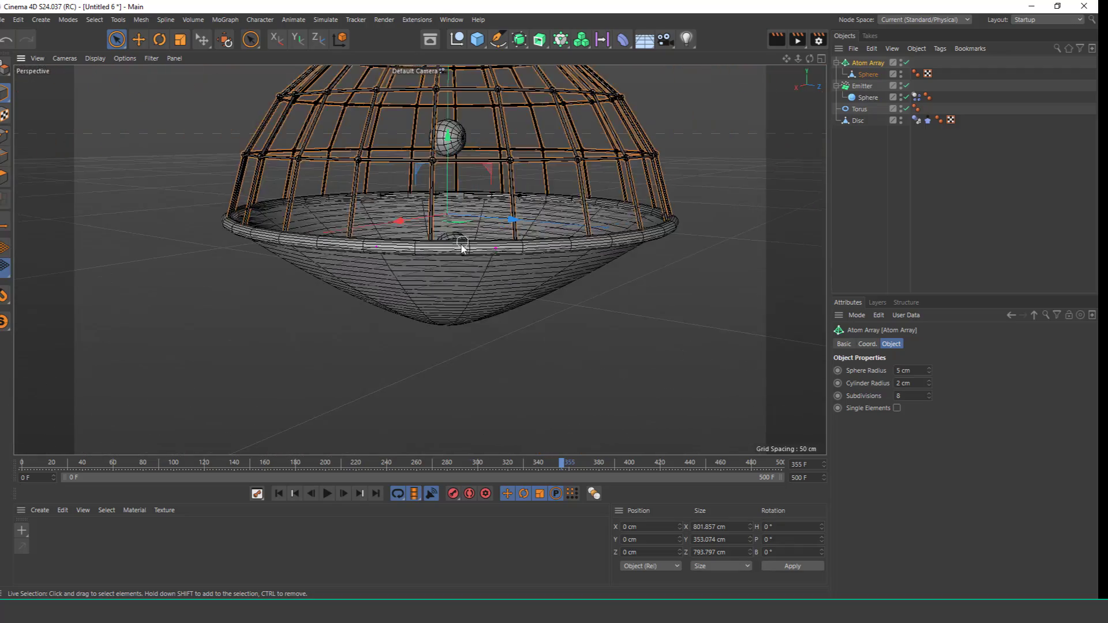
{"action": "middle_click_drag", "start_coordinate": [473, 161], "coordinate": [484, 321], "text": "alt"}
{"action": "right_click_drag", "start_coordinate": [453, 242], "coordinate": [462, 225], "text": "alt"}
{"action": "mouse_move", "coordinate": [471, 220]}
{"action": "left_mouse_down", "text": "alt"}
{"action": "mouse_move", "coordinate": [459, 266]}
{"action": "mouse_move", "coordinate": [471, 225]}
{"action": "left_mouse_up", "text": "alt"}
{"action": "right_click_drag", "start_coordinate": [469, 189], "coordinate": [499, 106], "text": "alt"}
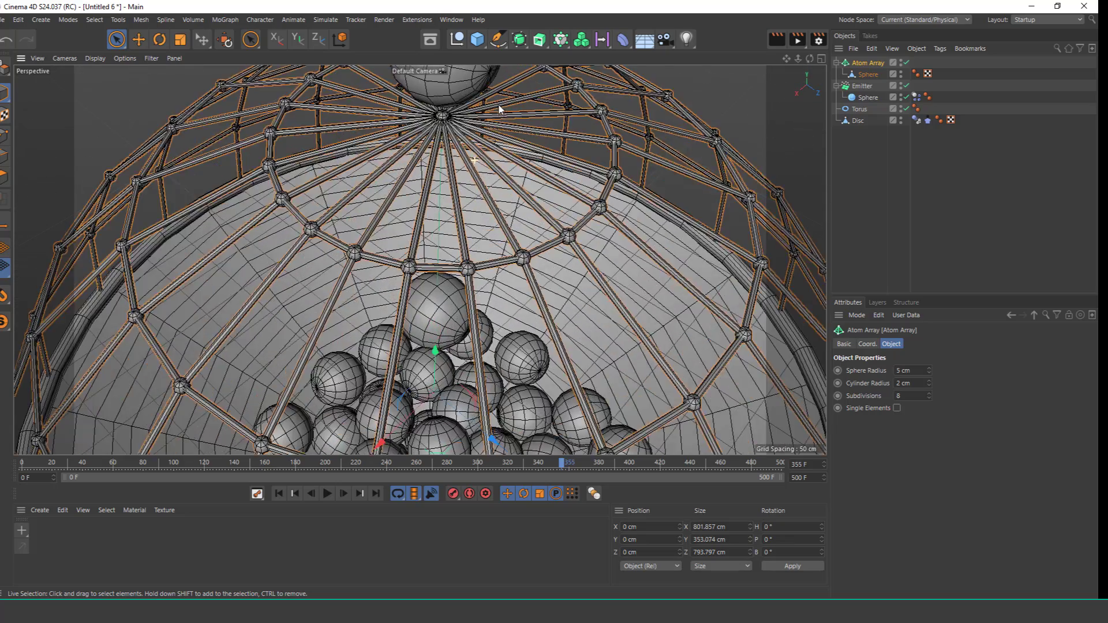
{"action": "middle_click_drag", "start_coordinate": [475, 140], "coordinate": [470, 208], "text": "alt"}
{"action": "right_click_drag", "start_coordinate": [464, 202], "coordinate": [473, 176], "text": "alt"}
Delete the single pole point of the dome's mesh to open the cage at its top.
{"action": "left_click", "coordinate": [854, 75]}
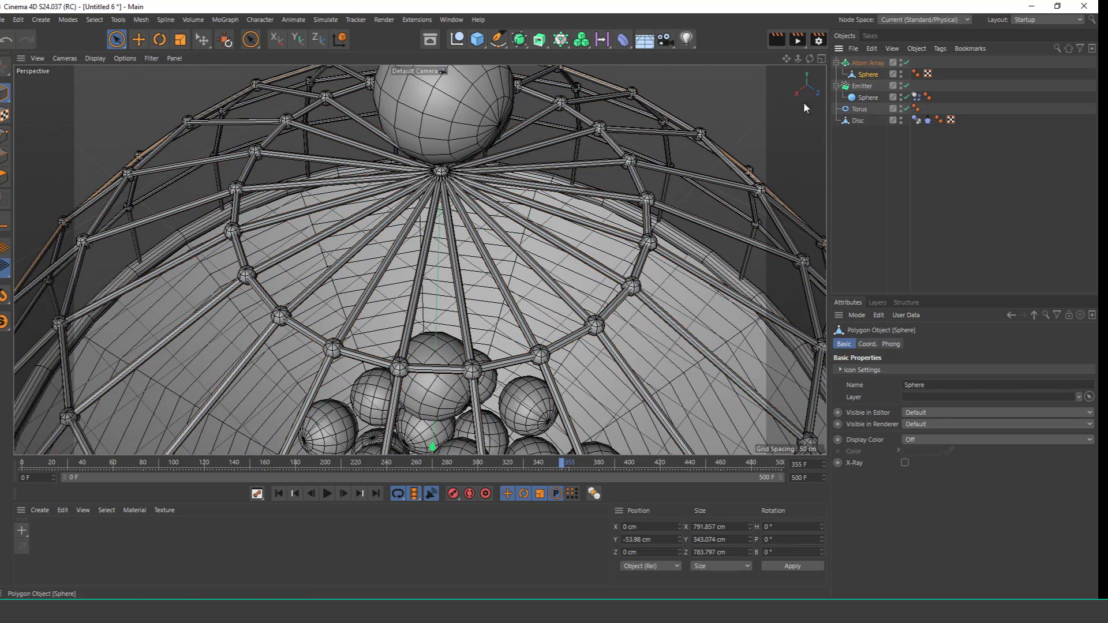
{"action": "left_click", "coordinate": [5, 135]}
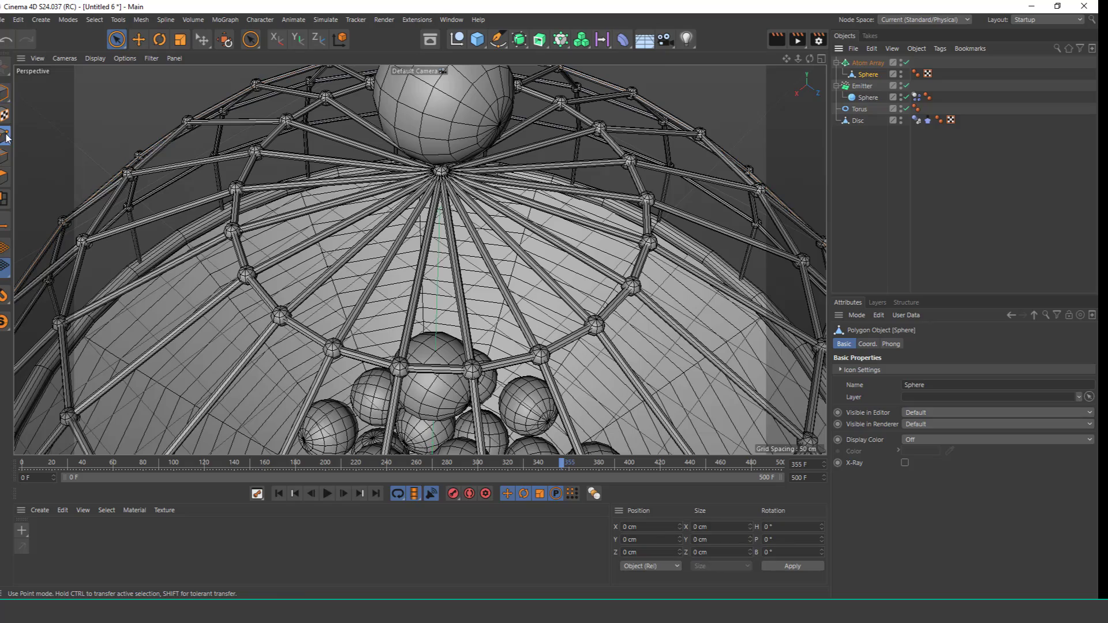
{"action": "left_click", "coordinate": [118, 42]}
{"action": "left_click", "coordinate": [191, 81]}
{"action": "left_click_drag", "start_coordinate": [452, 193], "coordinate": [498, 109], "text": "alt"}
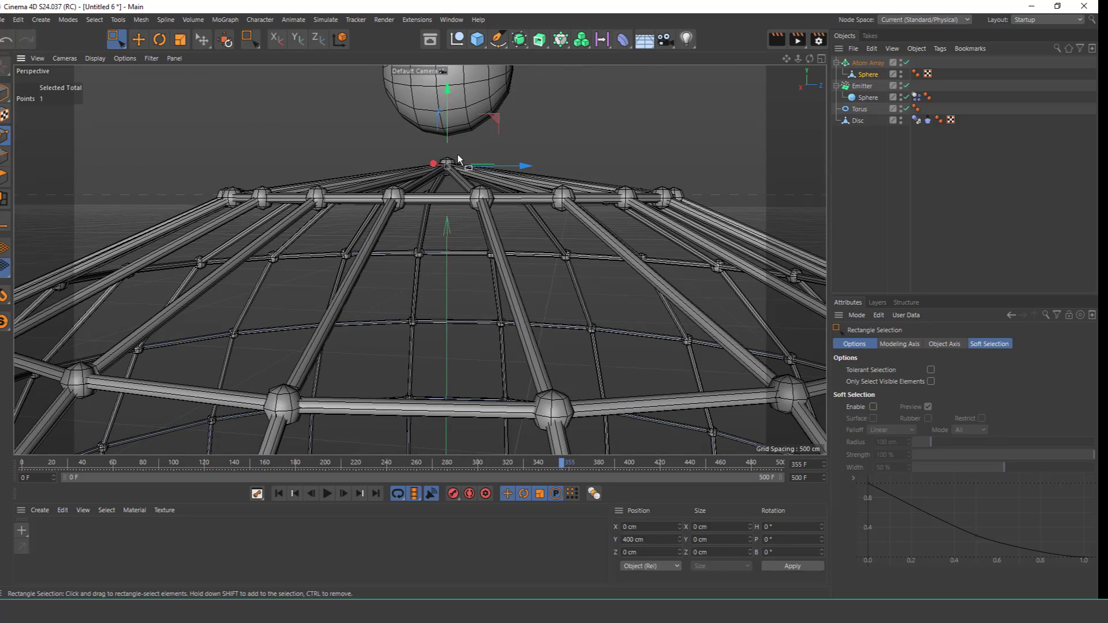
{"action": "left_click_drag", "start_coordinate": [461, 152], "coordinate": [459, 191], "text": "alt"}
{"action": "key", "text": "Delete"}
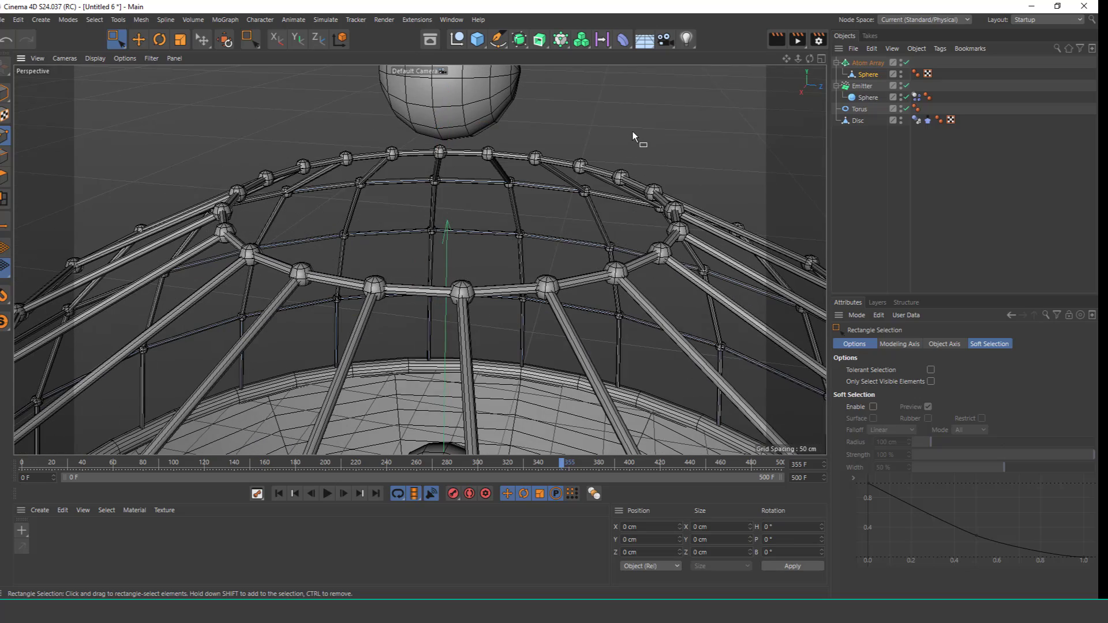
Select the ring of points around the cage's top opening and scale it inward to about 121 cm across.
{"action": "left_click_drag", "start_coordinate": [600, 159], "coordinate": [336, 204], "text": "alt"}
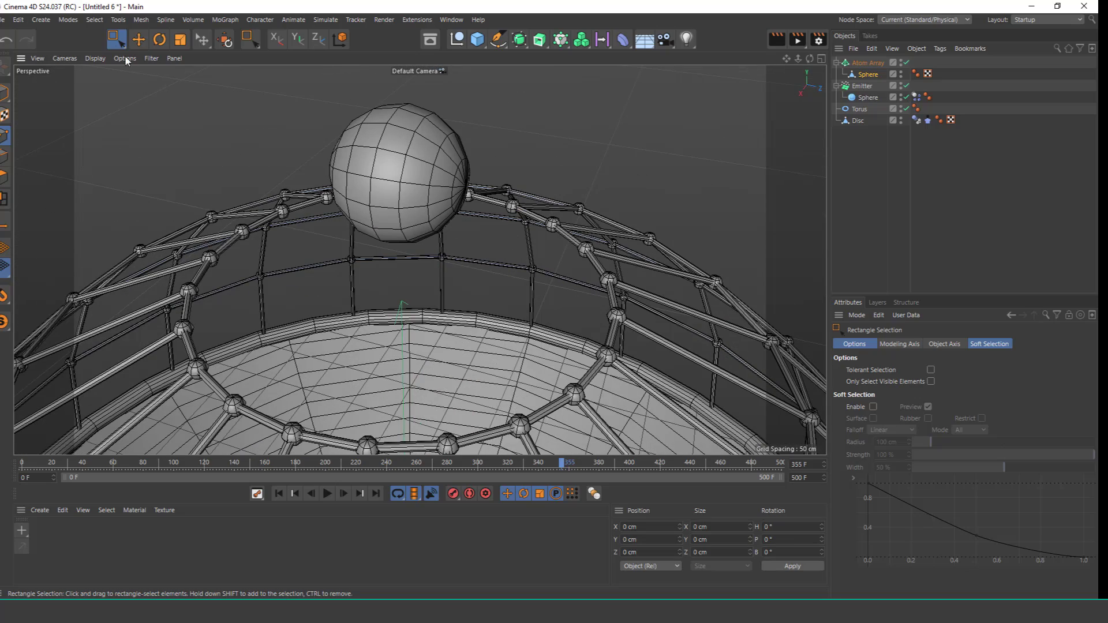
{"action": "left_click_drag", "start_coordinate": [335, 300], "coordinate": [424, 188], "text": "alt"}
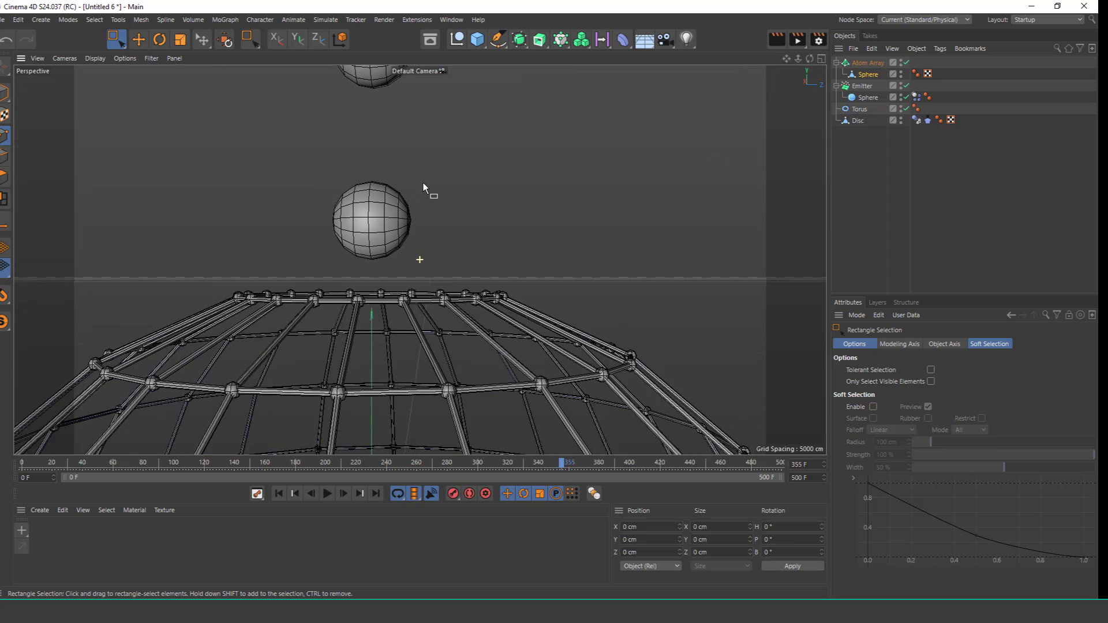
{"action": "left_click_drag", "start_coordinate": [193, 276], "coordinate": [558, 321]}
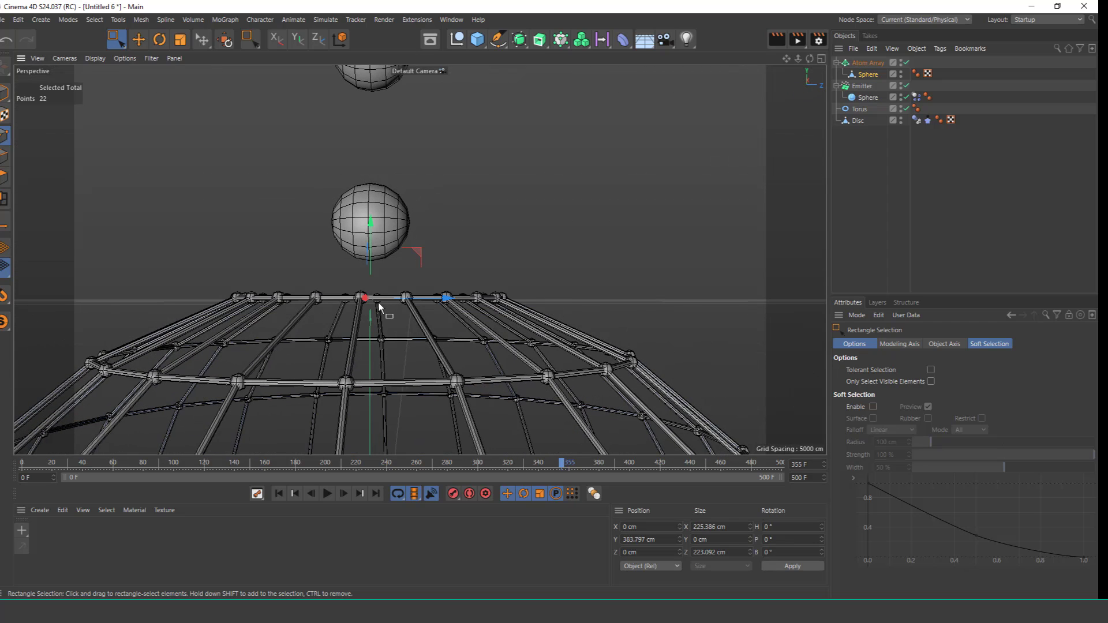
{"action": "left_click", "coordinate": [820, 58]}
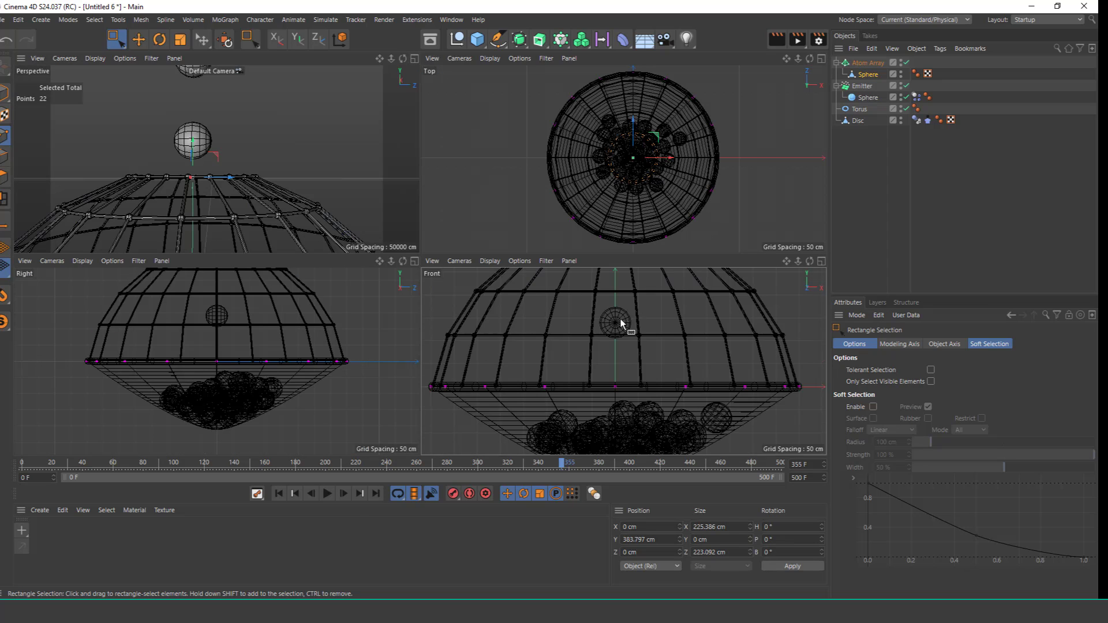
{"action": "scroll", "coordinate": [612, 362], "scroll_direction": "up", "scroll_amount": 10}
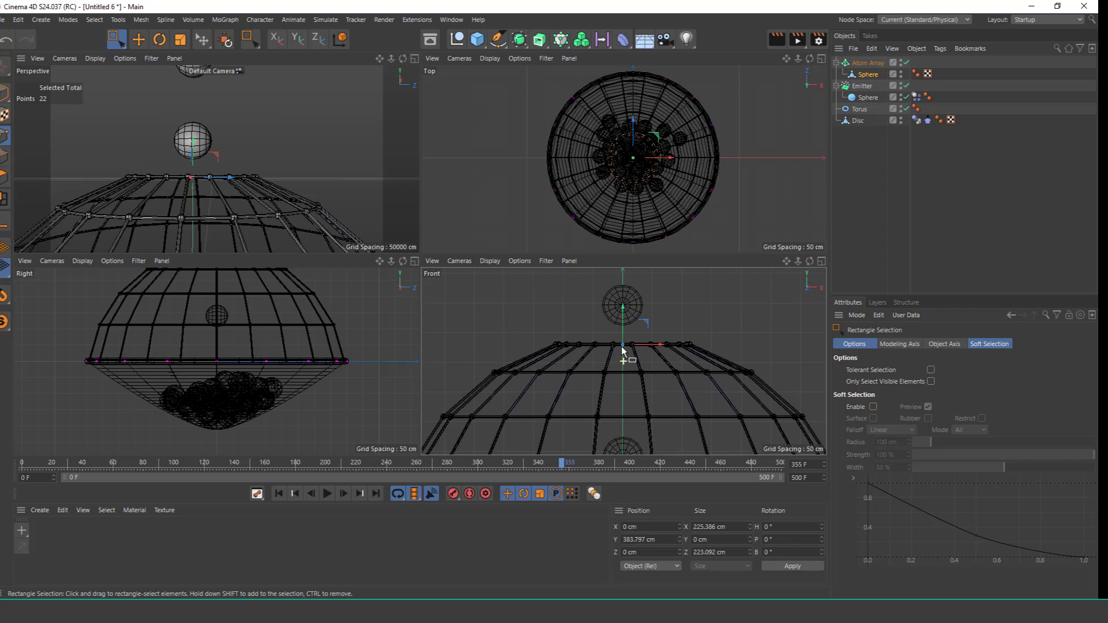
{"action": "scroll", "coordinate": [225, 179], "scroll_direction": "up", "scroll_amount": 10}
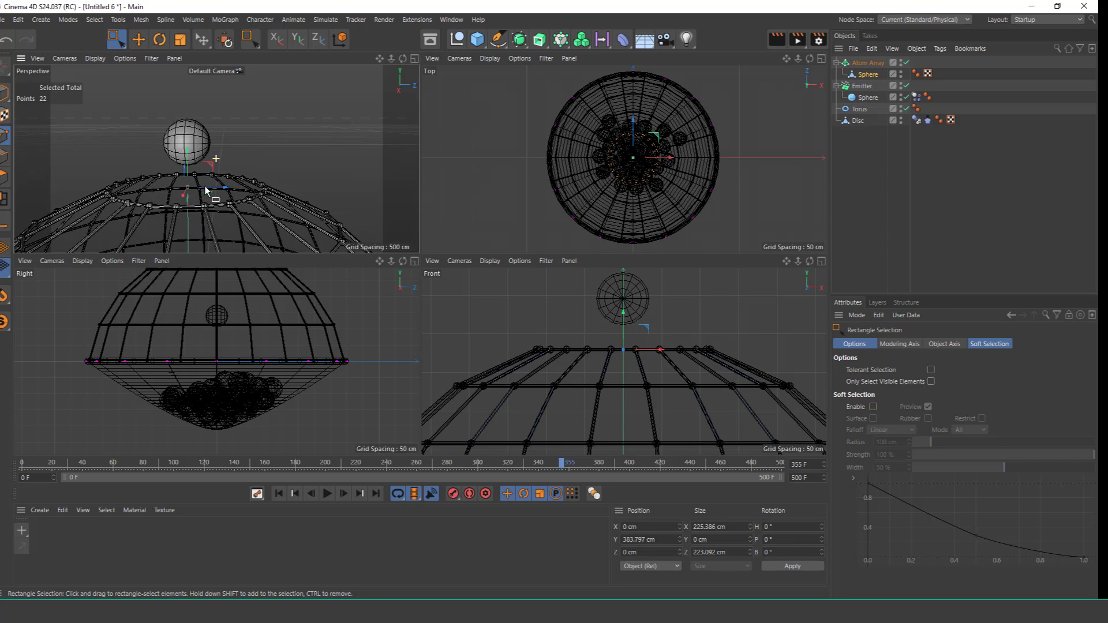
{"action": "scroll", "coordinate": [194, 182], "scroll_direction": "up", "scroll_amount": 2}
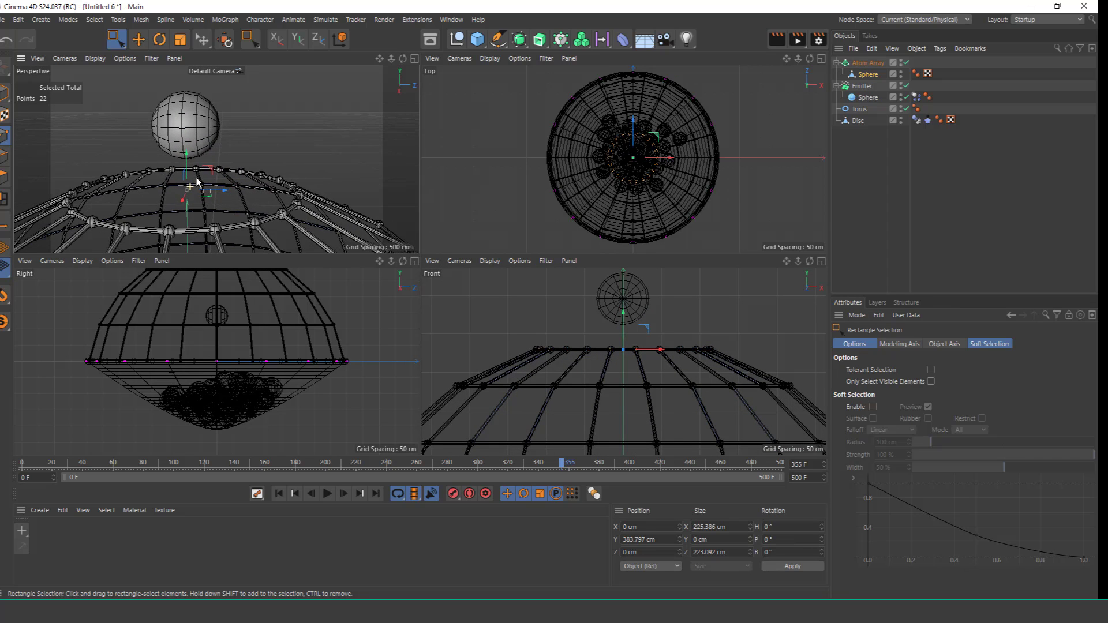
{"action": "left_click", "coordinate": [180, 39]}
{"action": "left_click_drag", "start_coordinate": [242, 127], "coordinate": [174, 200]}
{"action": "scroll", "coordinate": [174, 201], "scroll_direction": "up", "scroll_amount": 2}
{"action": "left_click", "coordinate": [116, 45]}
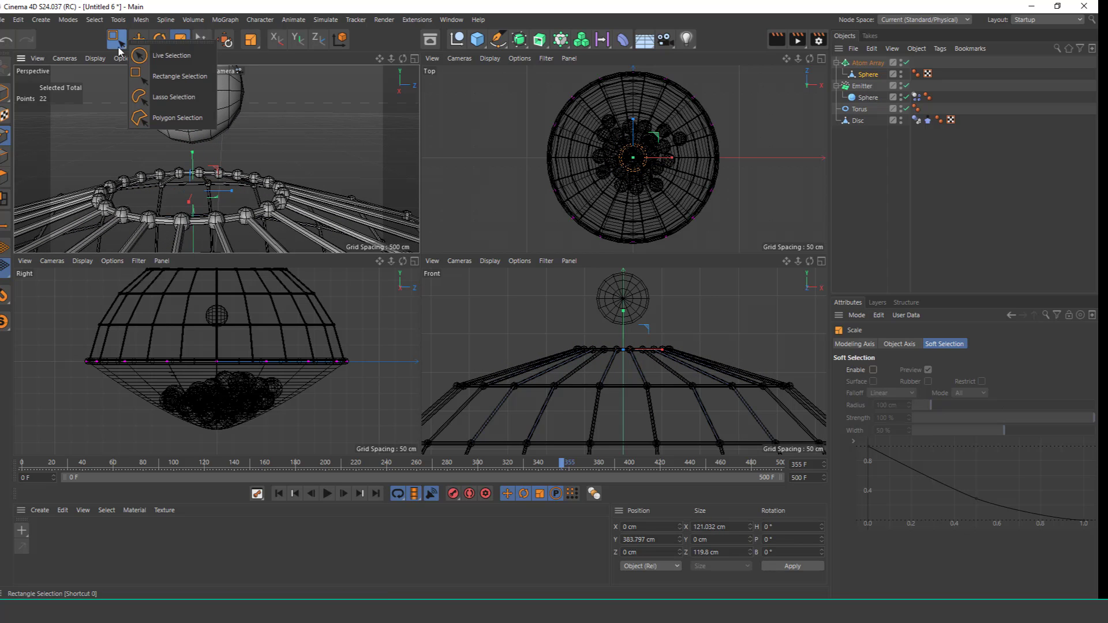
{"action": "left_click", "coordinate": [164, 55]}
{"action": "left_click", "coordinate": [414, 58]}
{"action": "left_click_drag", "start_coordinate": [444, 238], "coordinate": [419, 289], "text": "alt"}
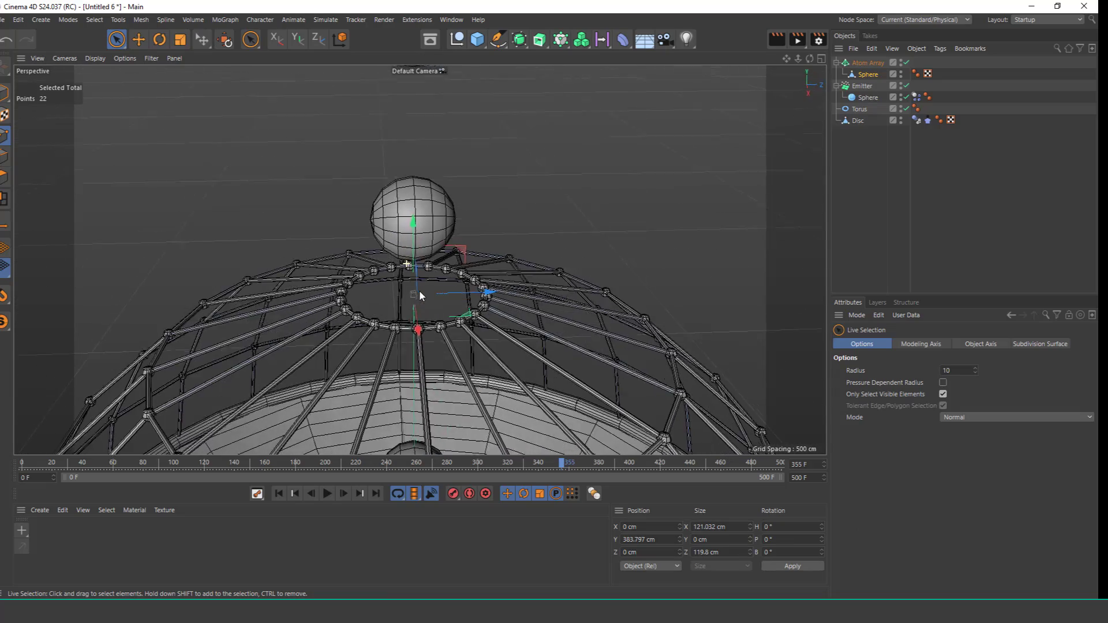
{"action": "scroll", "coordinate": [441, 264], "scroll_direction": "up", "scroll_amount": 2}
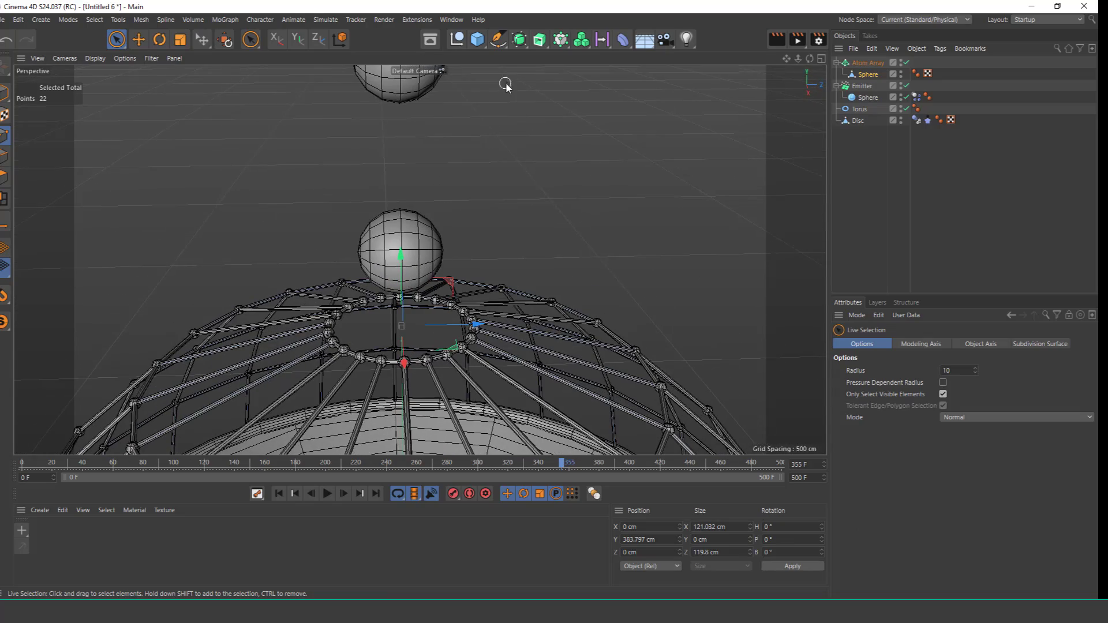
Draw a Bezier spline in the front view from the cage's opening up, sideways and up again, about 609 cm wide and 508 cm tall.
{"action": "left_click", "coordinate": [821, 59]}
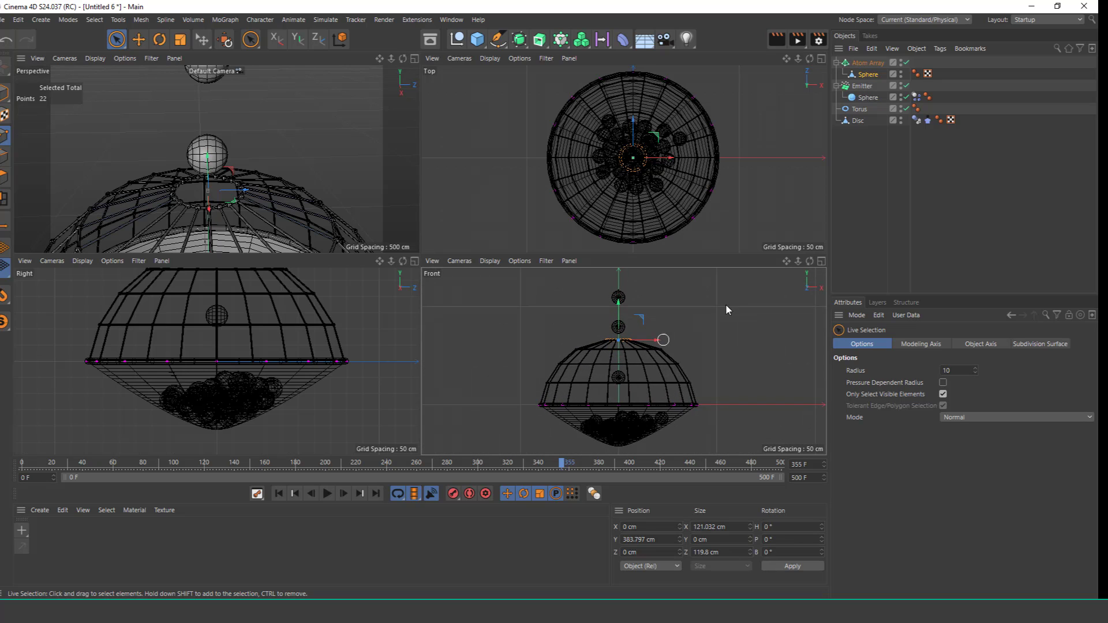
{"action": "left_click", "coordinate": [821, 261]}
{"action": "scroll", "coordinate": [409, 243], "scroll_direction": "up", "scroll_amount": 3}
{"action": "middle_click_drag", "start_coordinate": [462, 223], "coordinate": [382, 242], "text": "alt"}
{"action": "left_click_drag", "start_coordinate": [499, 40], "coordinate": [556, 61]}
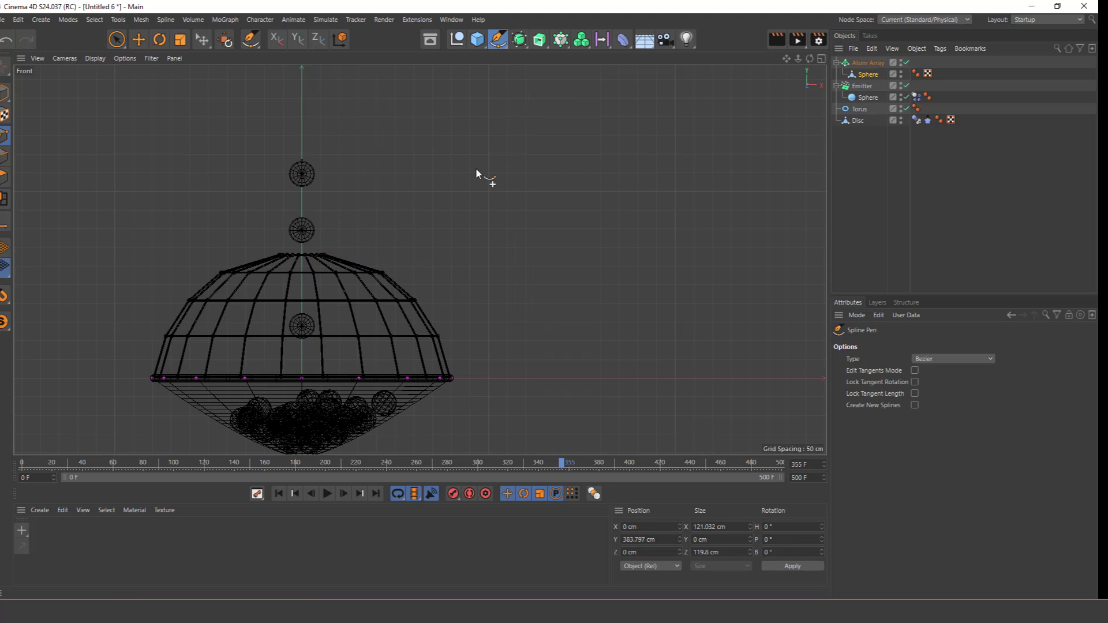
{"action": "left_click", "coordinate": [301, 261]}
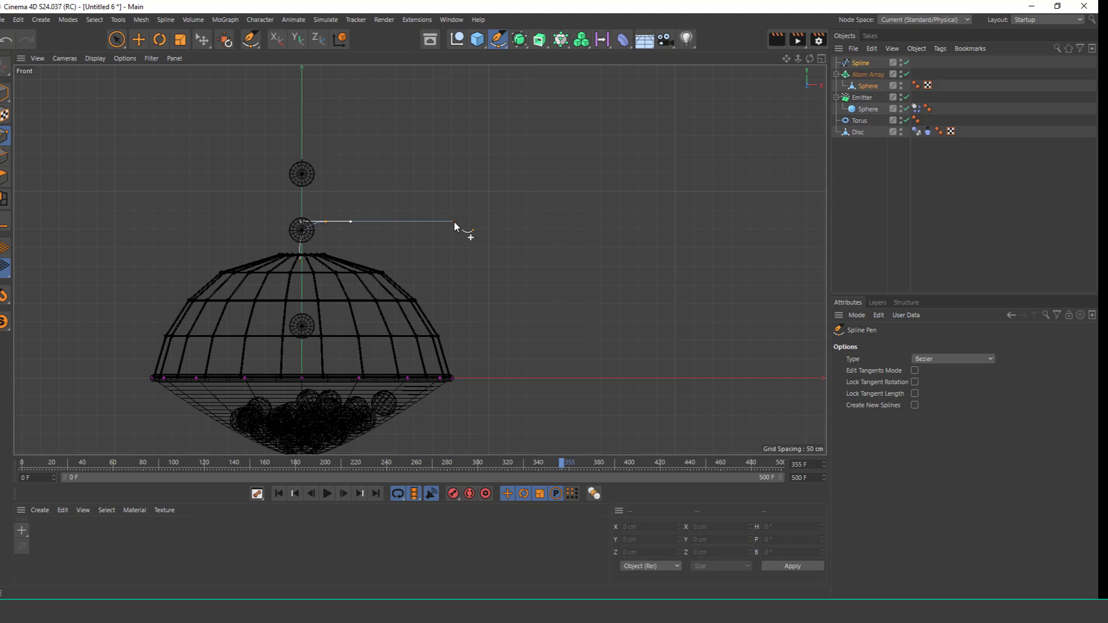
{"action": "left_click", "coordinate": [453, 220]}
{"action": "left_click_drag", "start_coordinate": [526, 183], "coordinate": [526, 173]}
{"action": "key", "text": "ctrl+z"}
{"action": "left_click_drag", "start_coordinate": [526, 189], "coordinate": [527, 162]}
{"action": "left_click", "coordinate": [526, 70]}
{"action": "left_click", "coordinate": [117, 40]}
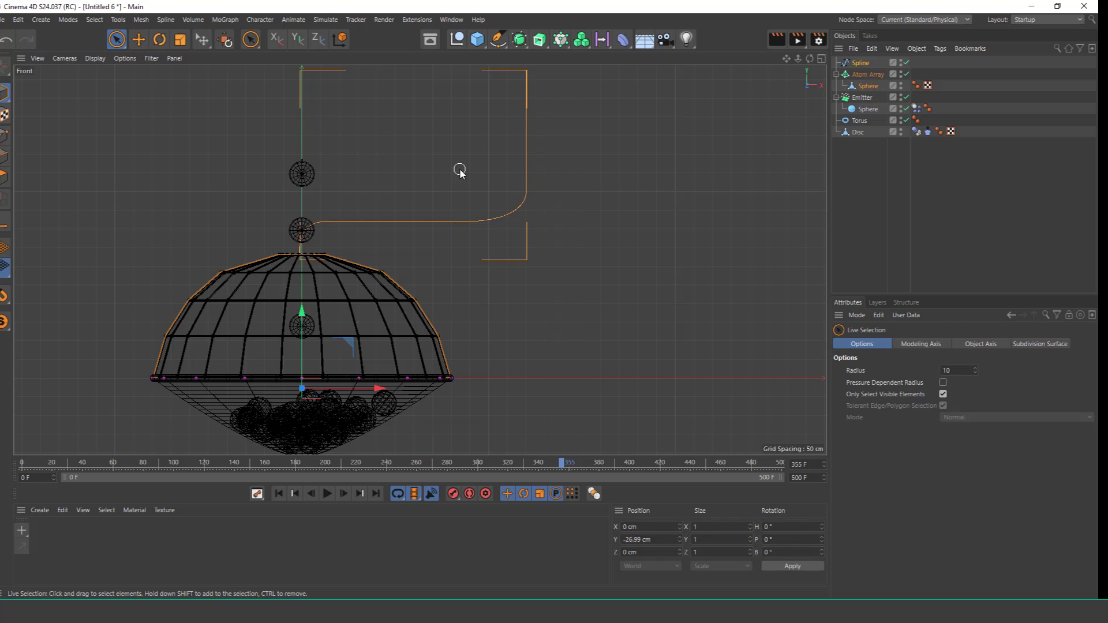
Inspect the spline path in perspective, checking its course relative to the cage and the falling spheres.
{"action": "middle_click", "coordinate": [812, 58]}
{"action": "middle_click", "coordinate": [404, 87]}
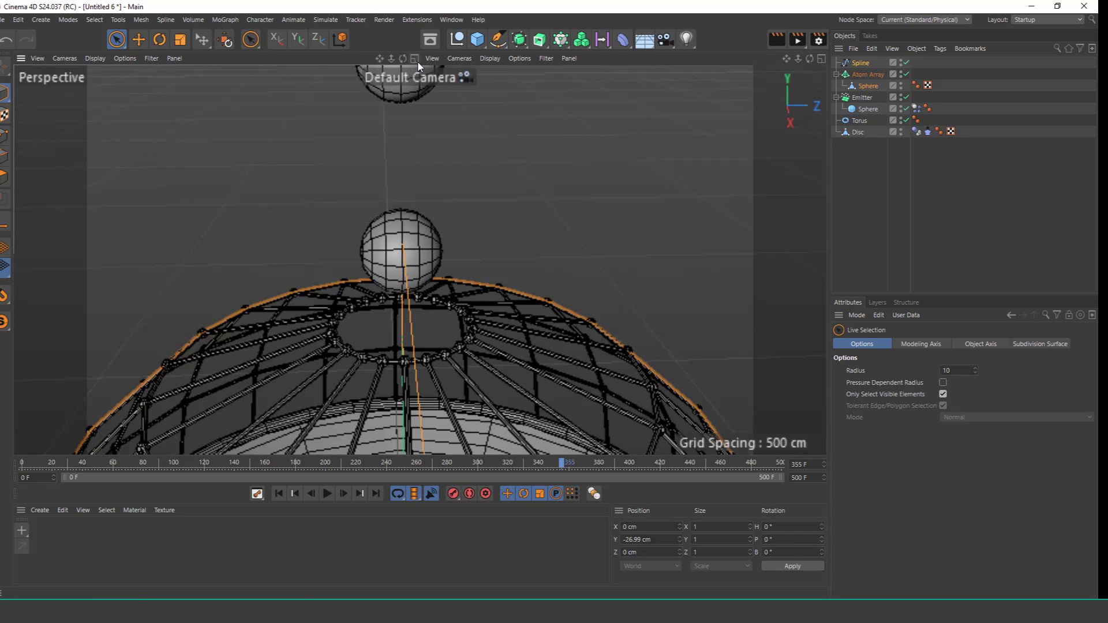
{"action": "left_click_drag", "start_coordinate": [504, 235], "coordinate": [501, 230], "text": "alt"}
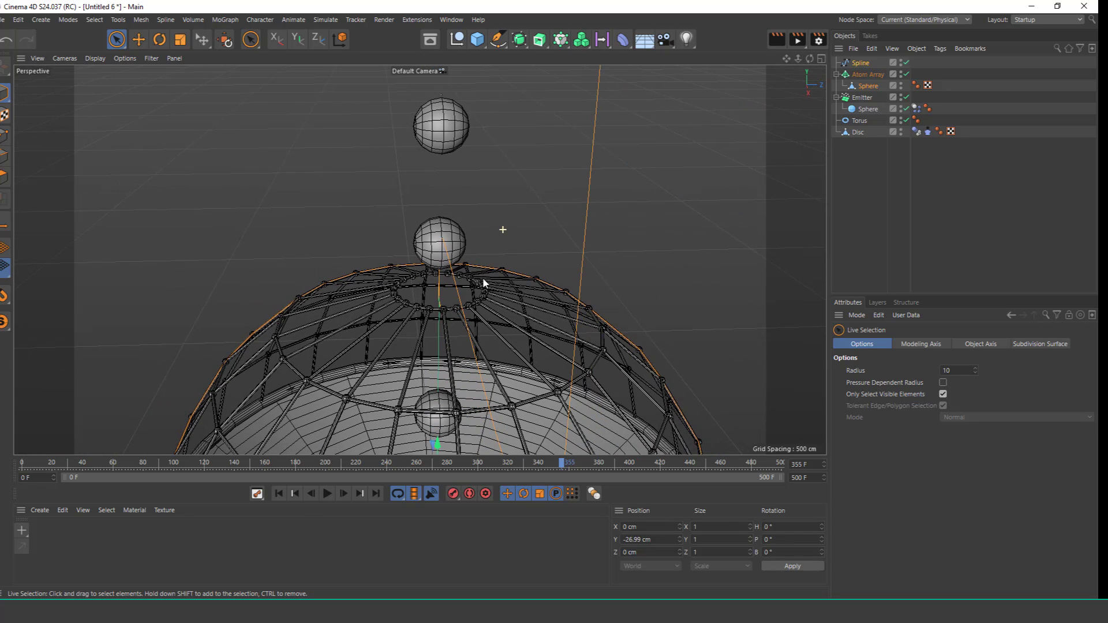
{"action": "left_click", "coordinate": [848, 145]}
{"action": "left_click", "coordinate": [860, 64]}
{"action": "right_click_drag", "start_coordinate": [458, 183], "coordinate": [413, 299], "text": "alt"}
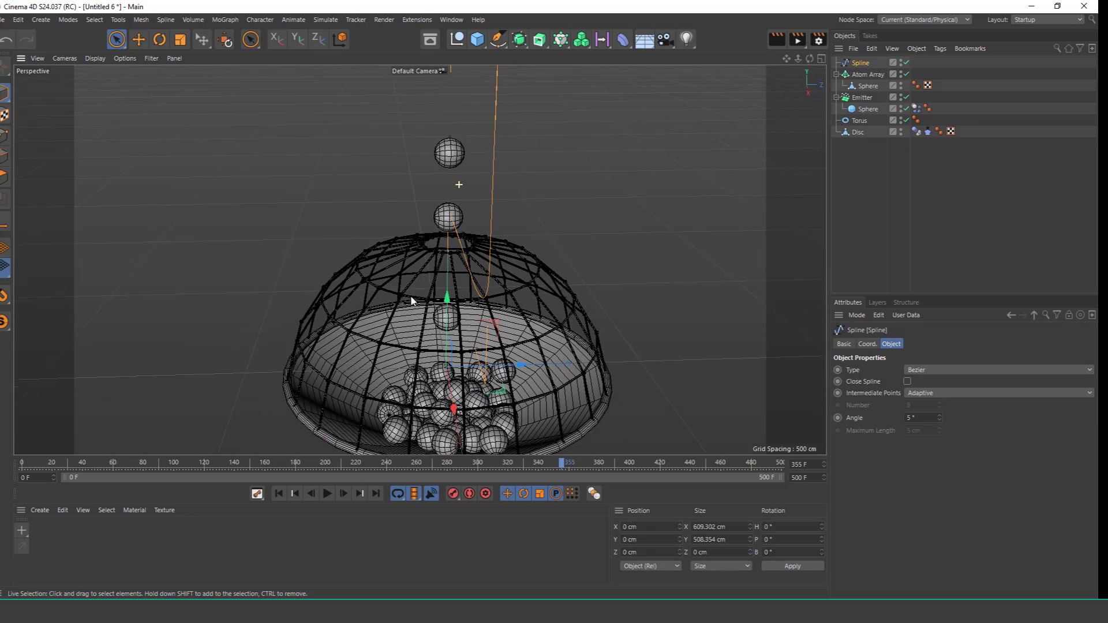
{"action": "left_click_drag", "start_coordinate": [470, 234], "coordinate": [576, 191], "text": "alt"}
{"action": "right_click_drag", "start_coordinate": [623, 172], "coordinate": [612, 193], "text": "alt"}
{"action": "middle_click_drag", "start_coordinate": [612, 193], "coordinate": [508, 255], "text": "alt"}
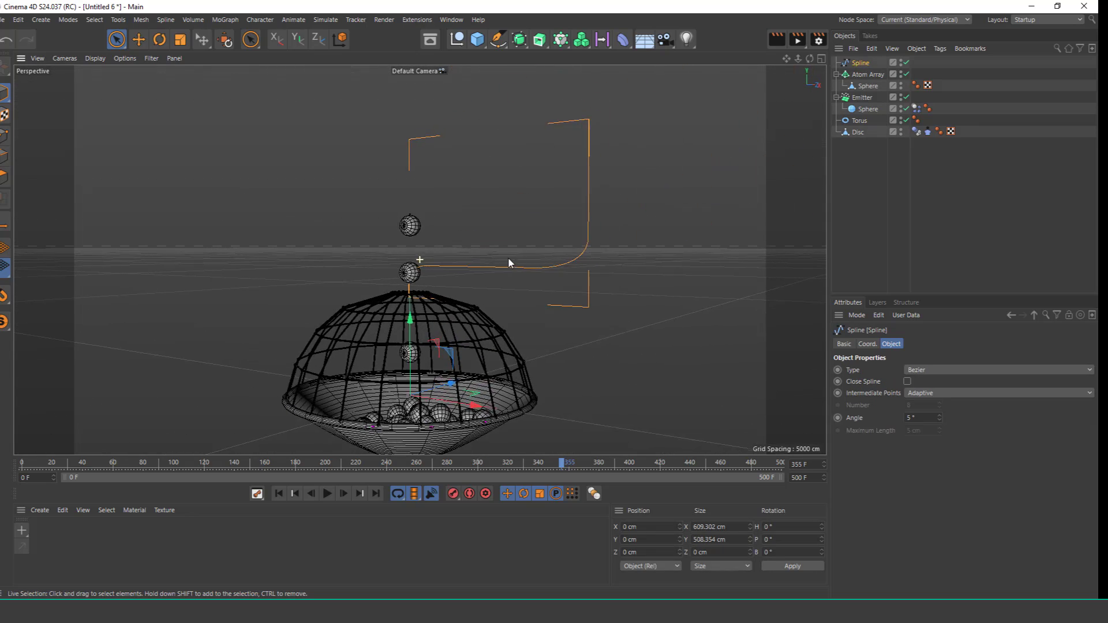
{"action": "right_click_drag", "start_coordinate": [509, 253], "coordinate": [536, 221], "text": "alt"}
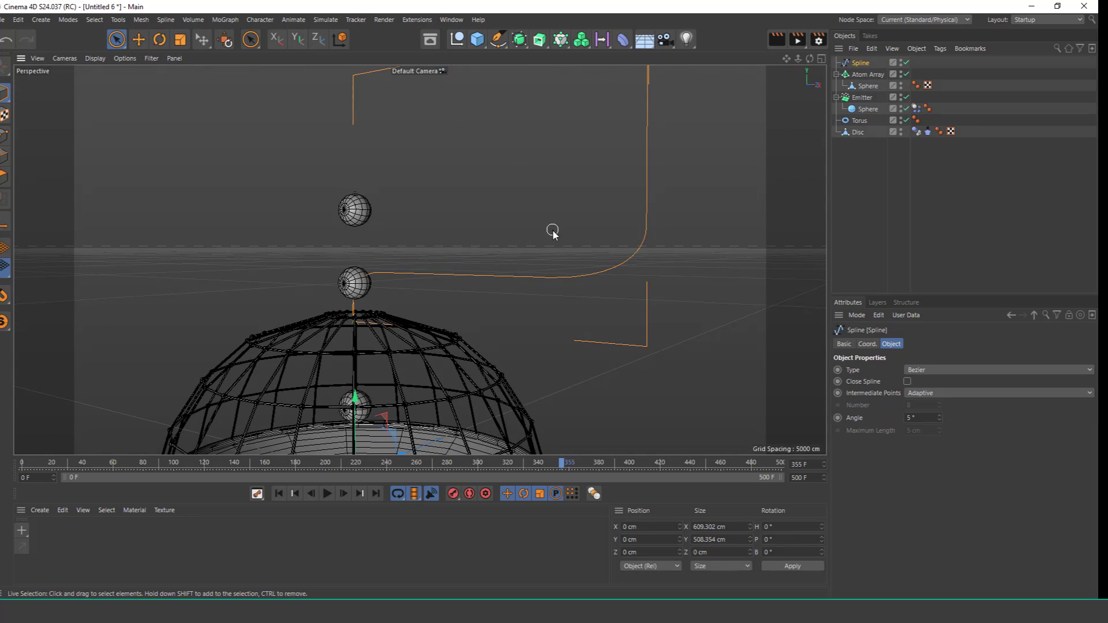
Create a Circle spline with a 20 cm radius and move it straight up to about 650 cm.
{"action": "left_click", "coordinate": [498, 41]}
{"action": "left_click", "coordinate": [620, 82]}
{"action": "right_click_drag", "start_coordinate": [423, 319], "coordinate": [405, 355], "text": "alt"}
{"action": "left_click", "coordinate": [915, 392]}
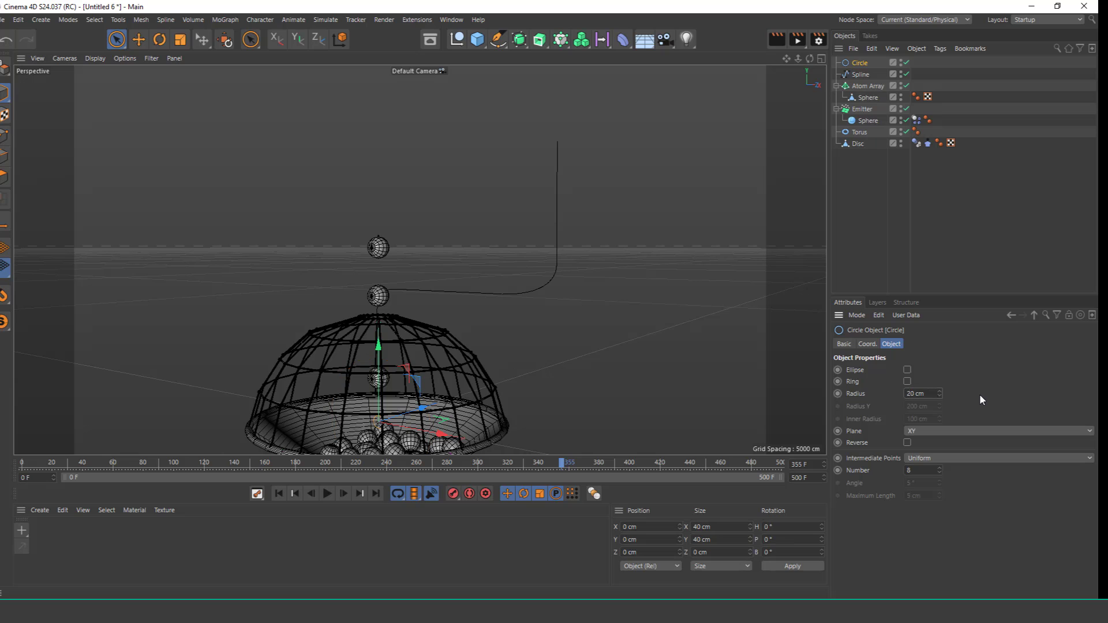
{"action": "left_click_drag", "start_coordinate": [379, 346], "coordinate": [502, 135]}
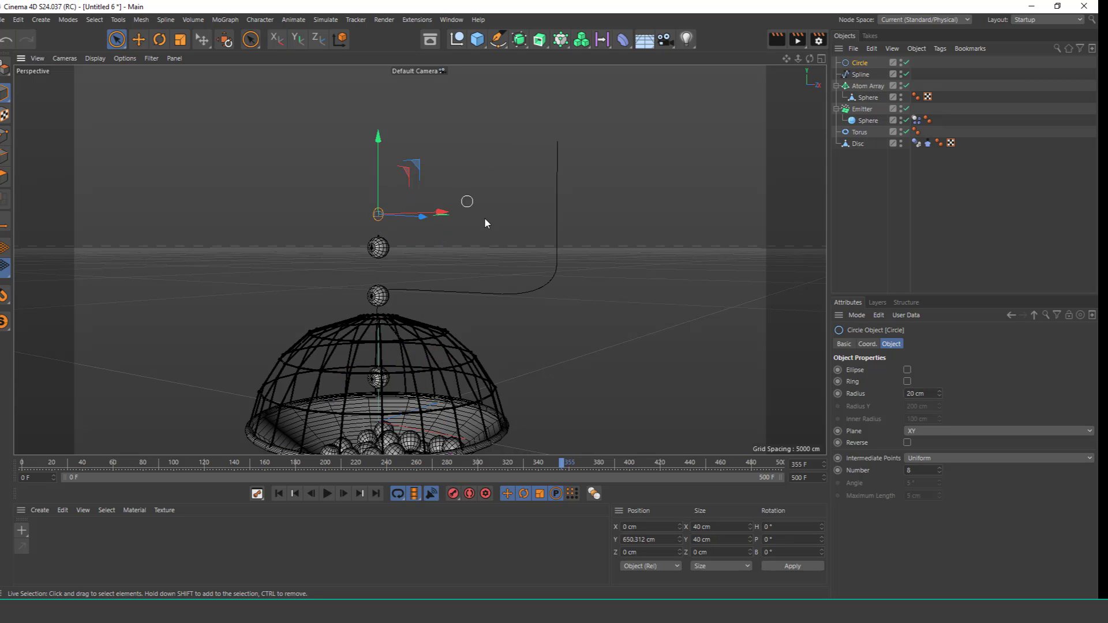
Create a Sweep and make the circle and the spline its children to form a pipe.
{"action": "right_click_drag", "start_coordinate": [476, 236], "coordinate": [492, 207], "text": "alt"}
{"action": "left_click", "coordinate": [518, 39]}
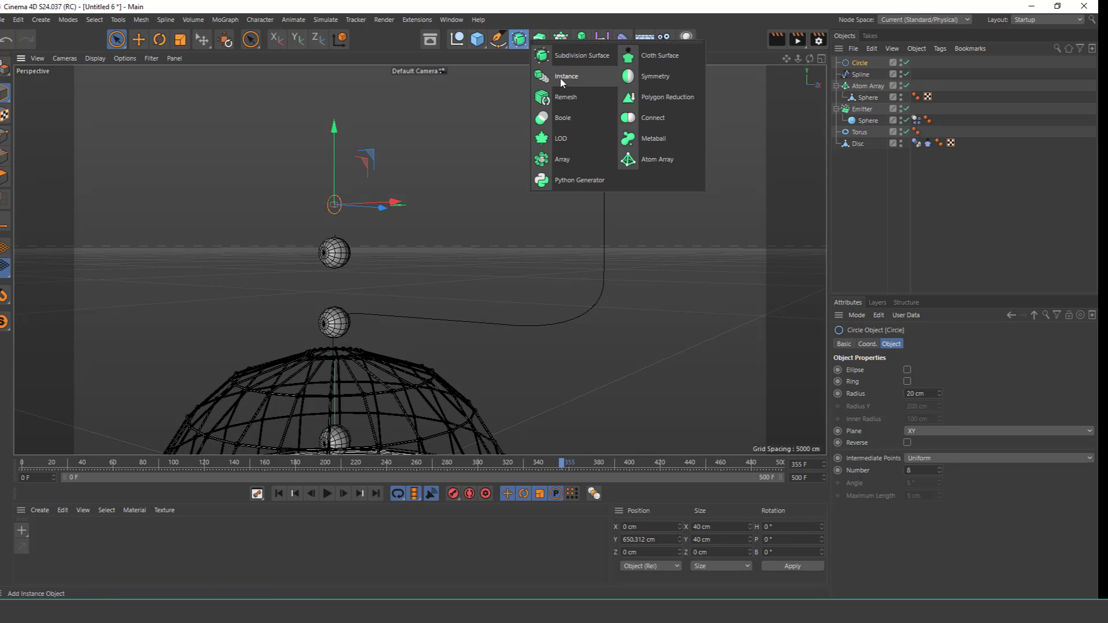
{"action": "left_click", "coordinate": [539, 39]}
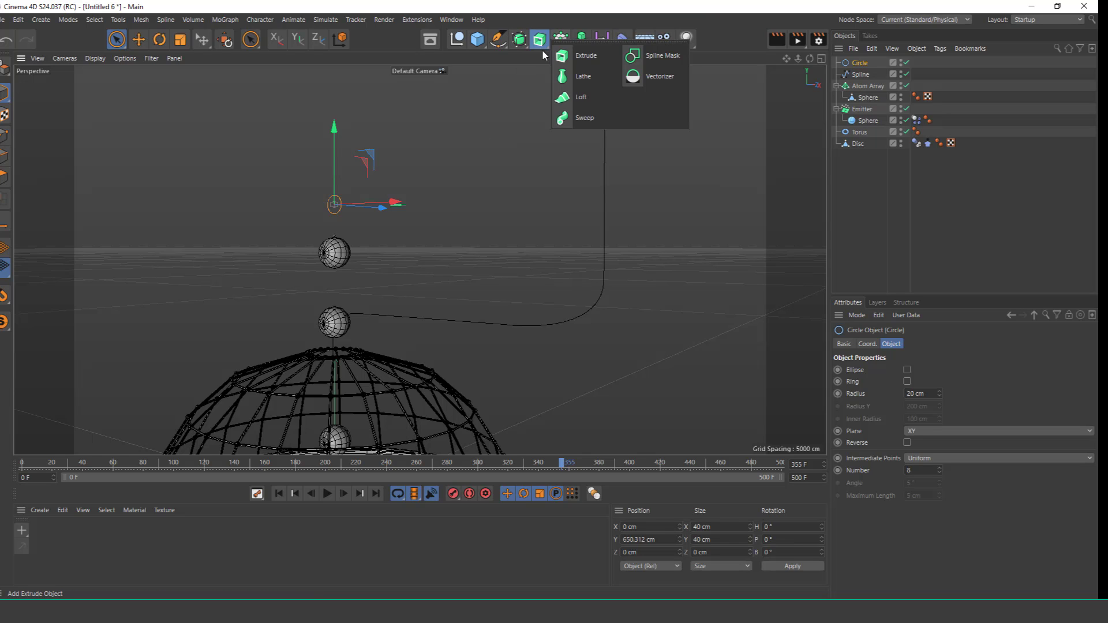
{"action": "left_click", "coordinate": [615, 120]}
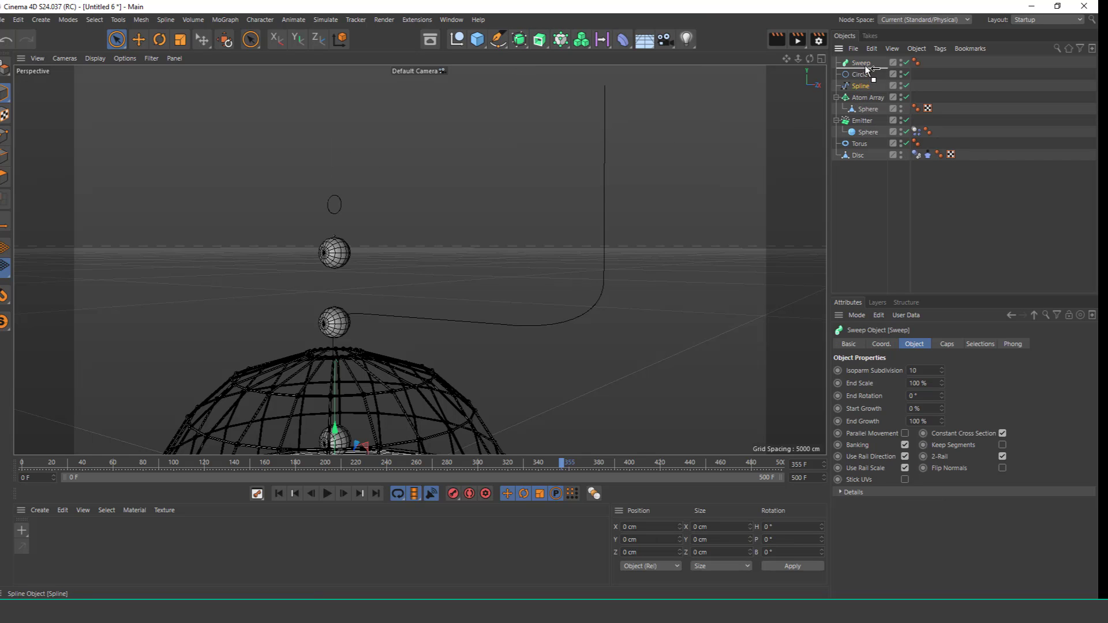
{"action": "left_click_drag", "start_coordinate": [868, 68], "coordinate": [867, 69]}
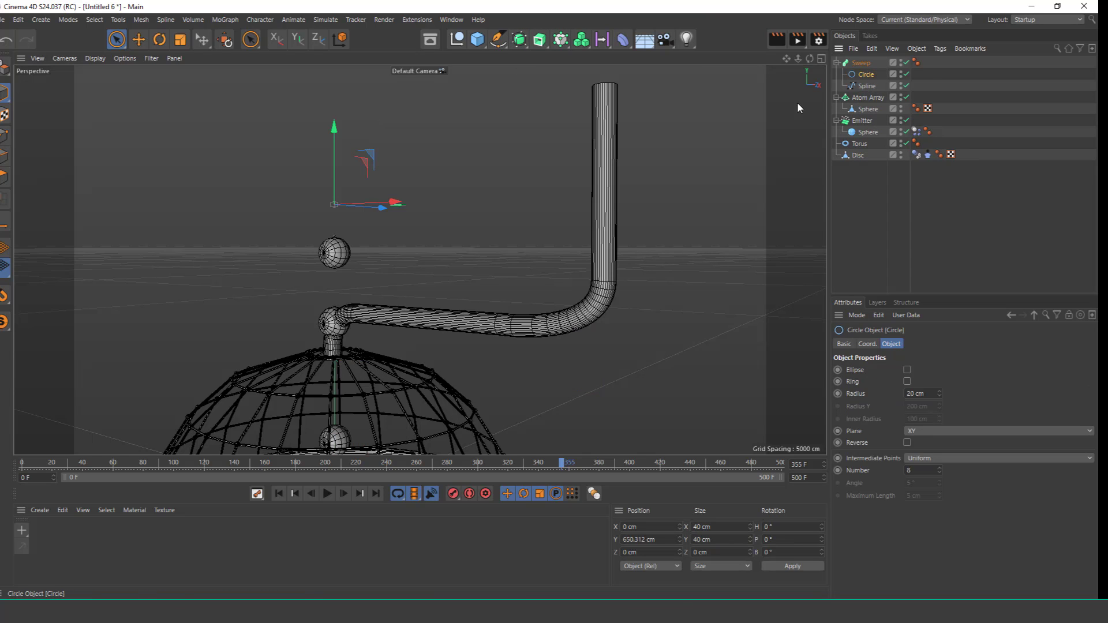
Examine the pipe and how its lower end fits the cage's opening and the spheres.
{"action": "right_click_drag", "start_coordinate": [364, 325], "coordinate": [490, 302], "text": "alt"}
{"action": "left_click_drag", "start_coordinate": [490, 301], "coordinate": [594, 280], "text": "alt"}
{"action": "right_click_drag", "start_coordinate": [505, 260], "coordinate": [494, 289], "text": "alt"}
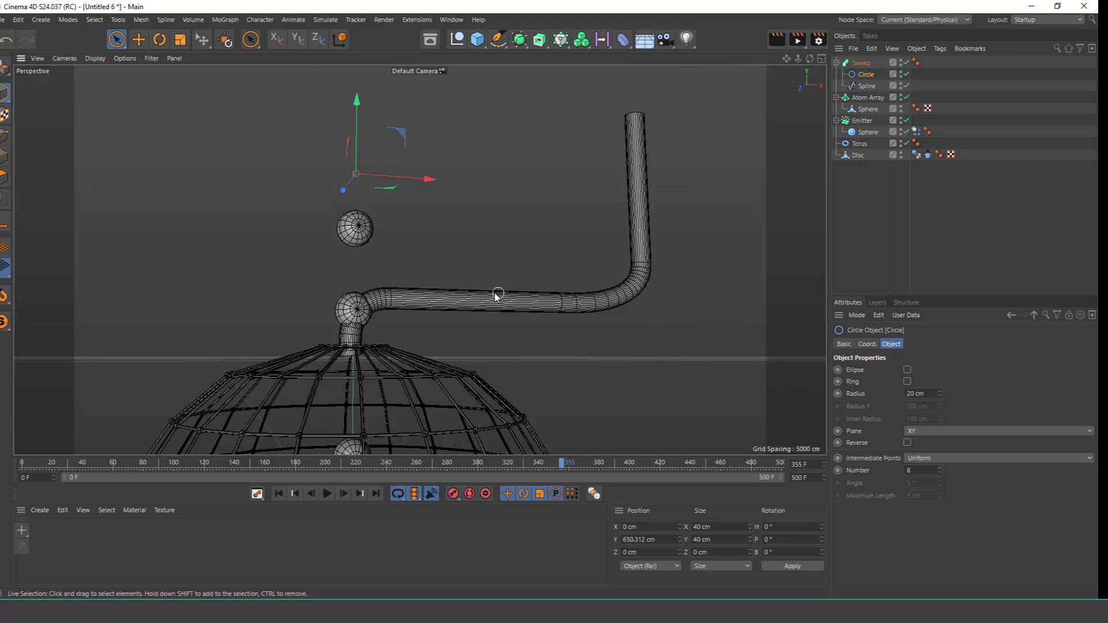
{"action": "left_click_drag", "start_coordinate": [494, 289], "coordinate": [494, 295], "text": "alt"}
{"action": "right_click_drag", "start_coordinate": [494, 295], "coordinate": [501, 278], "text": "alt"}
{"action": "left_click_drag", "start_coordinate": [327, 335], "coordinate": [319, 356], "text": "alt"}
{"action": "right_click_drag", "start_coordinate": [319, 356], "coordinate": [367, 271], "text": "alt"}
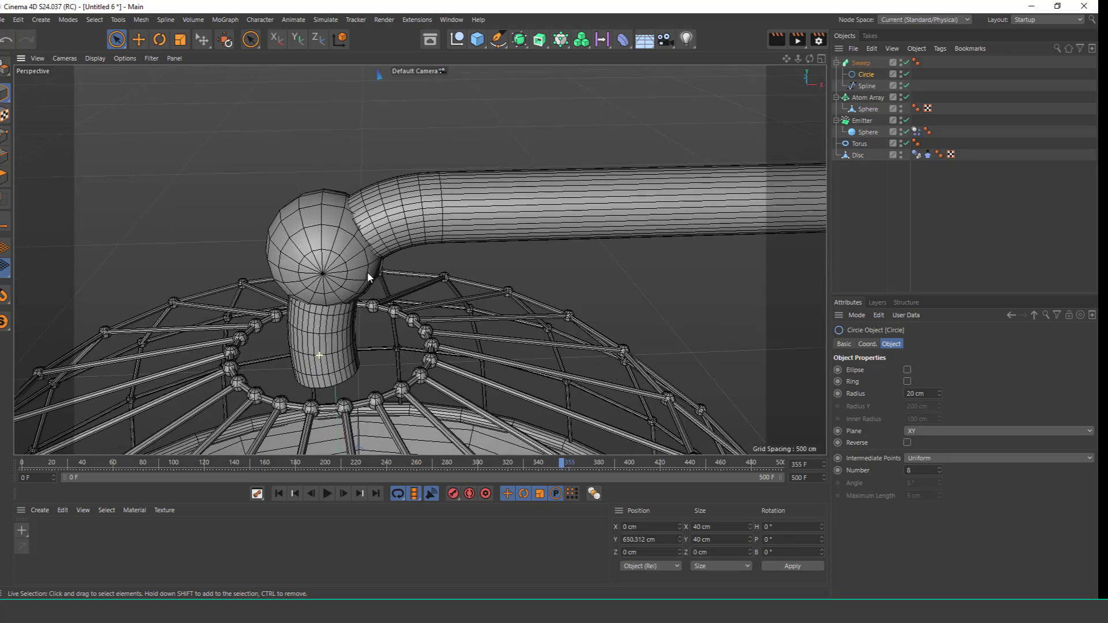
{"action": "middle_click_drag", "start_coordinate": [357, 300], "coordinate": [410, 267], "text": "alt"}
{"action": "right_click_drag", "start_coordinate": [383, 297], "coordinate": [402, 255], "text": "alt"}
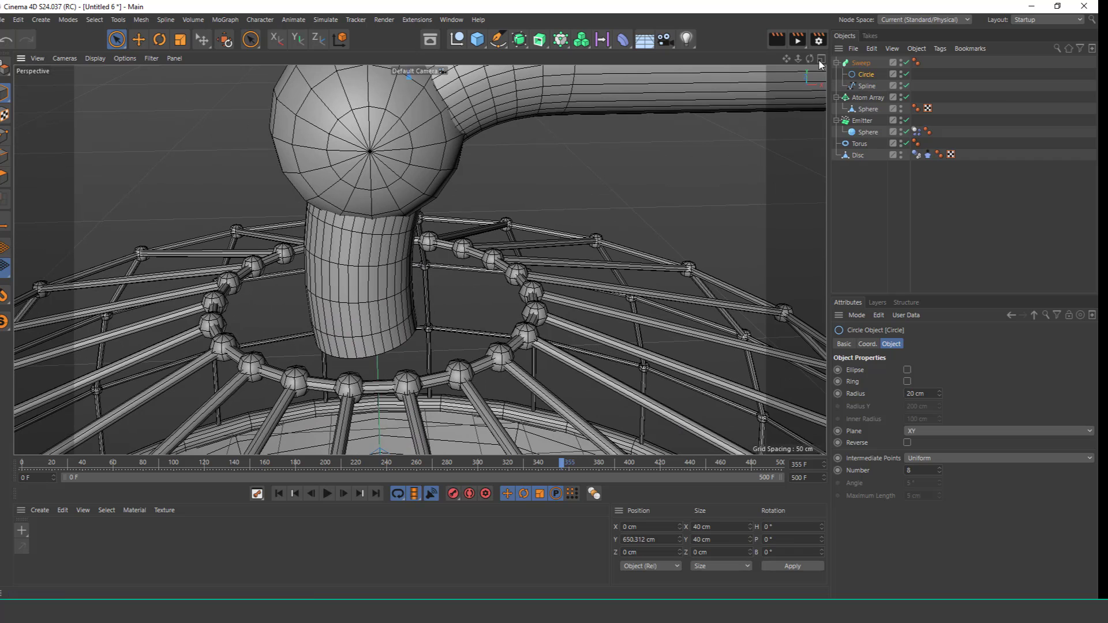
Set the pipe's circle radius to 35 cm and the emitter's sphere radius to 30 cm.
{"action": "left_click_drag", "start_coordinate": [940, 389], "coordinate": [938, 389]}
{"action": "mouse_move", "coordinate": [435, 235]}
{"action": "left_mouse_down", "text": "alt"}
{"action": "mouse_move", "coordinate": [441, 272]}
{"action": "mouse_move", "coordinate": [443, 248]}
{"action": "left_mouse_up", "text": "alt"}
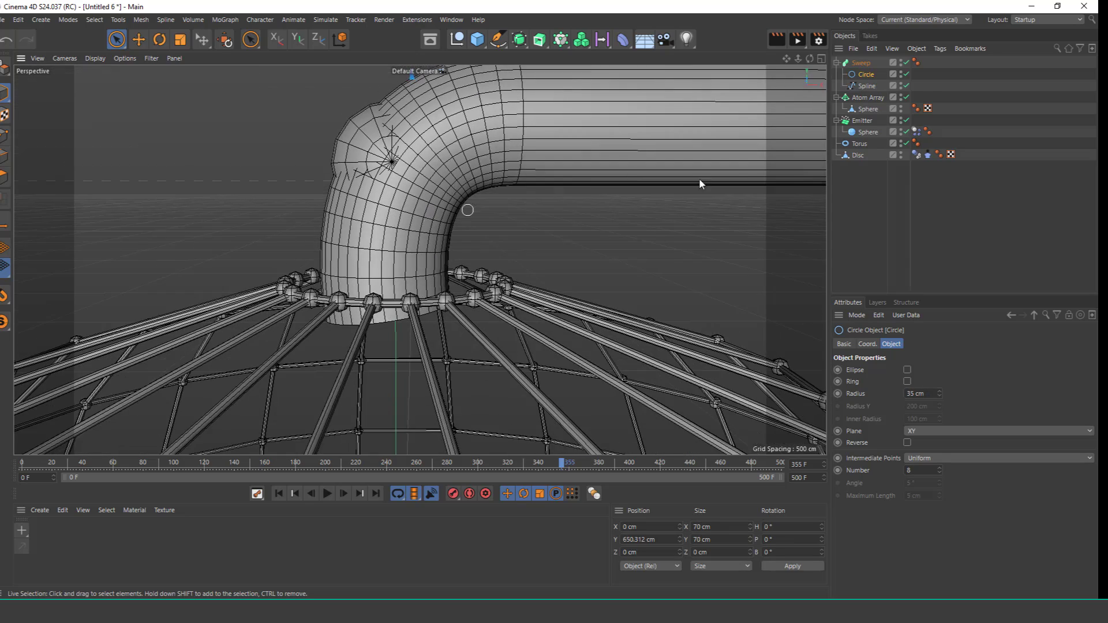
{"action": "left_click", "coordinate": [868, 131]}
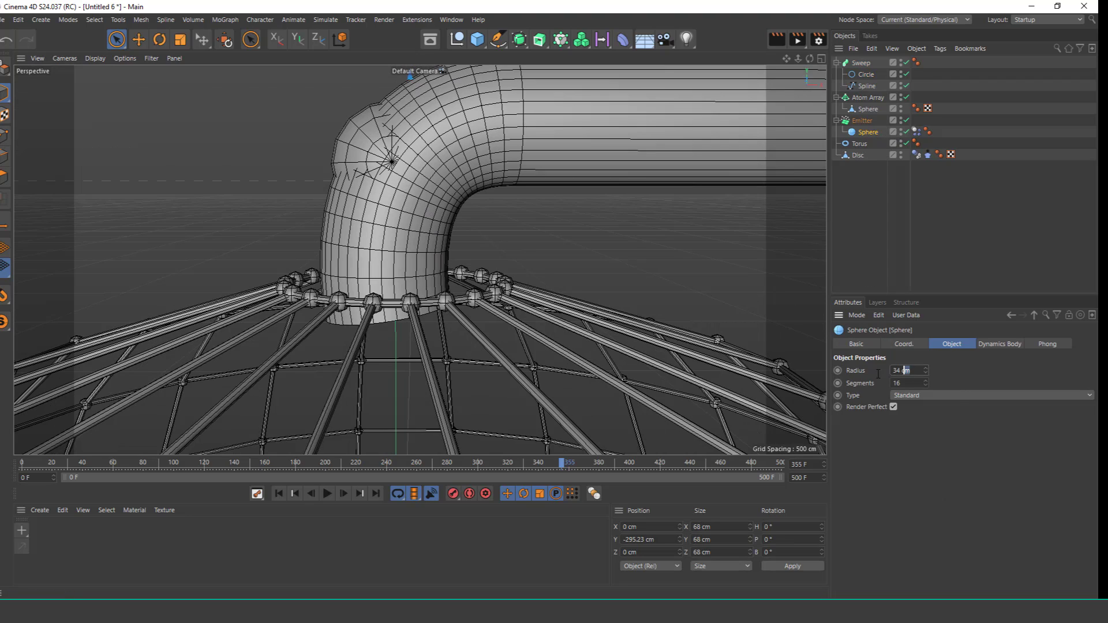
{"action": "type", "text": "30"}
{"action": "key", "text": "Return"}
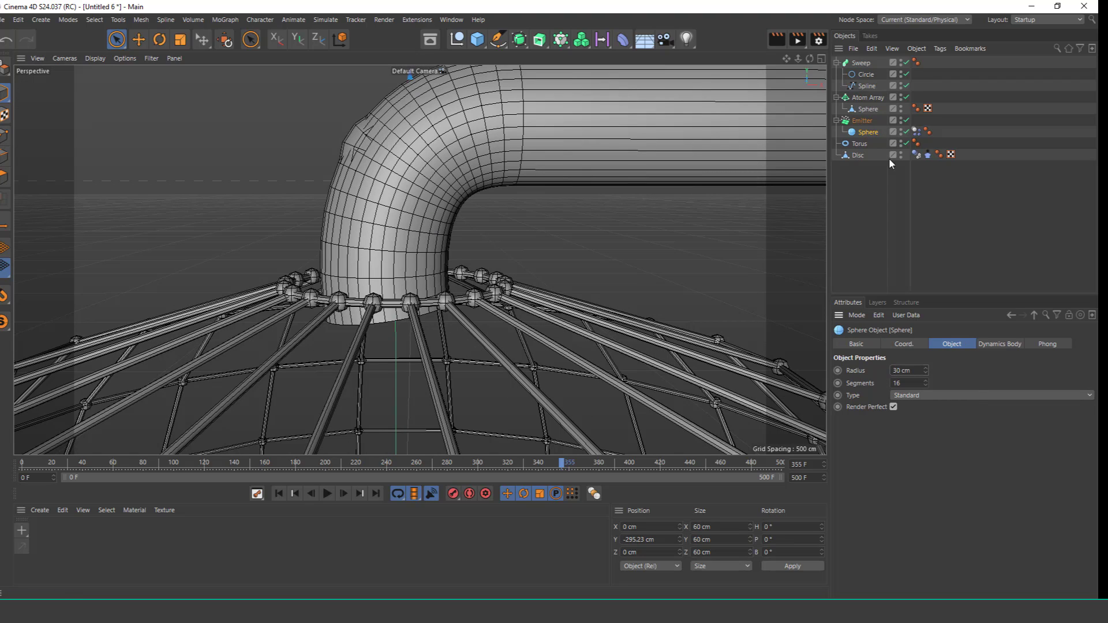
{"action": "left_click", "coordinate": [865, 74]}
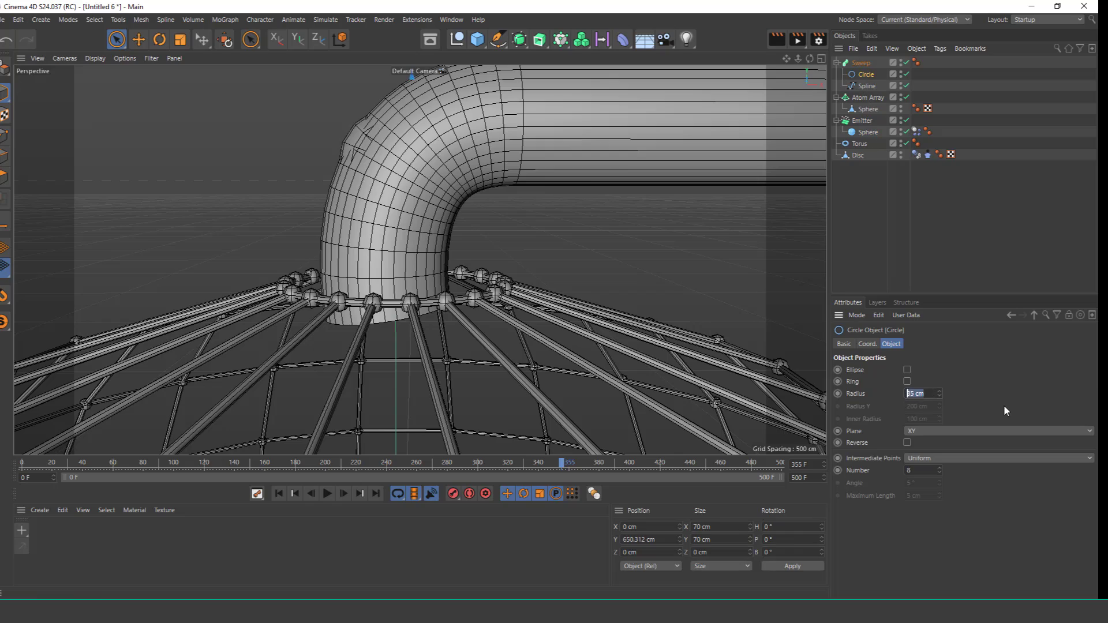
{"action": "left_click", "coordinate": [995, 391]}
Change the intermediate points of the pipe's path spline to Uniform.
{"action": "scroll", "coordinate": [429, 212], "scroll_direction": "down", "scroll_amount": 2}
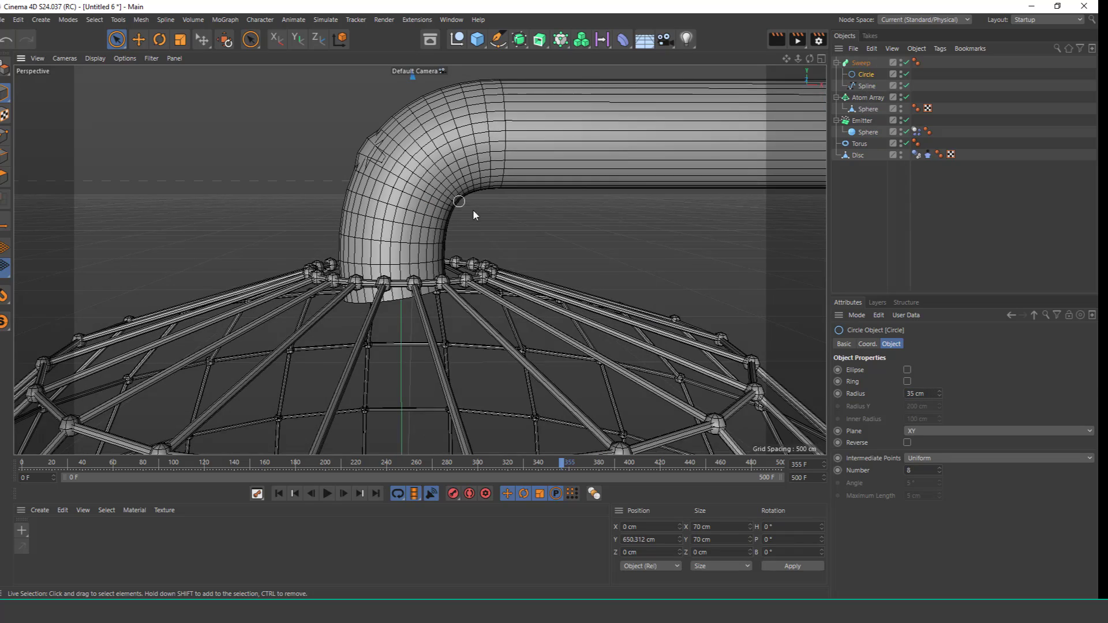
{"action": "scroll", "coordinate": [485, 204], "scroll_direction": "down", "scroll_amount": 2}
{"action": "middle_click_drag", "start_coordinate": [507, 195], "coordinate": [393, 258], "text": "alt"}
{"action": "scroll", "coordinate": [448, 248], "scroll_direction": "down", "scroll_amount": 2}
{"action": "middle_click_drag", "start_coordinate": [537, 211], "coordinate": [501, 270], "text": "alt"}
{"action": "left_click", "coordinate": [865, 86]}
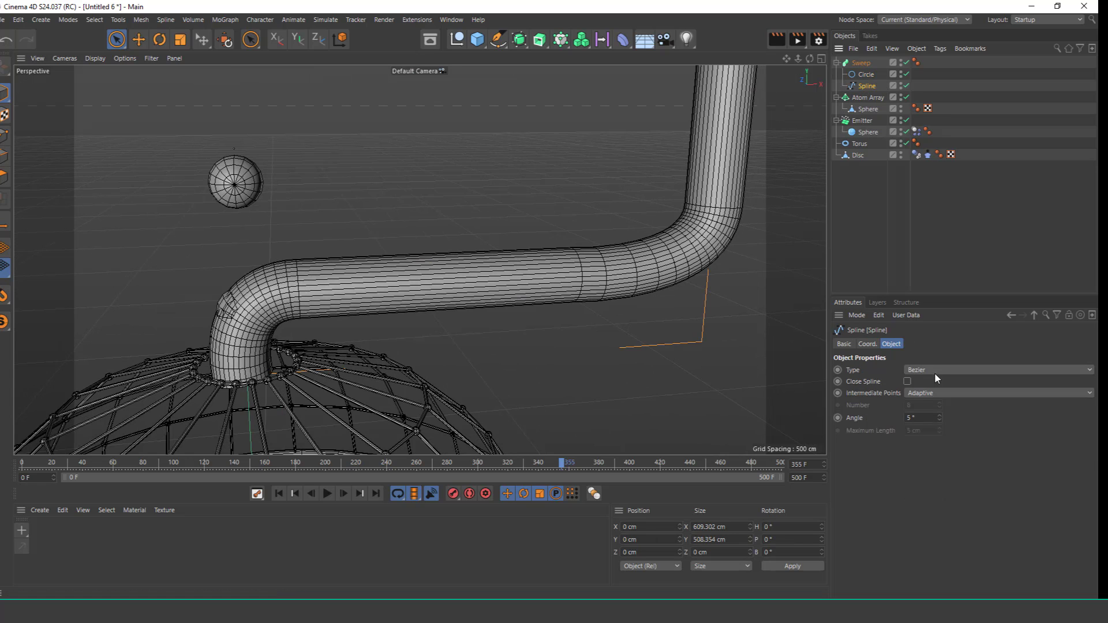
{"action": "left_click", "coordinate": [936, 390]}
{"action": "left_click", "coordinate": [939, 428]}
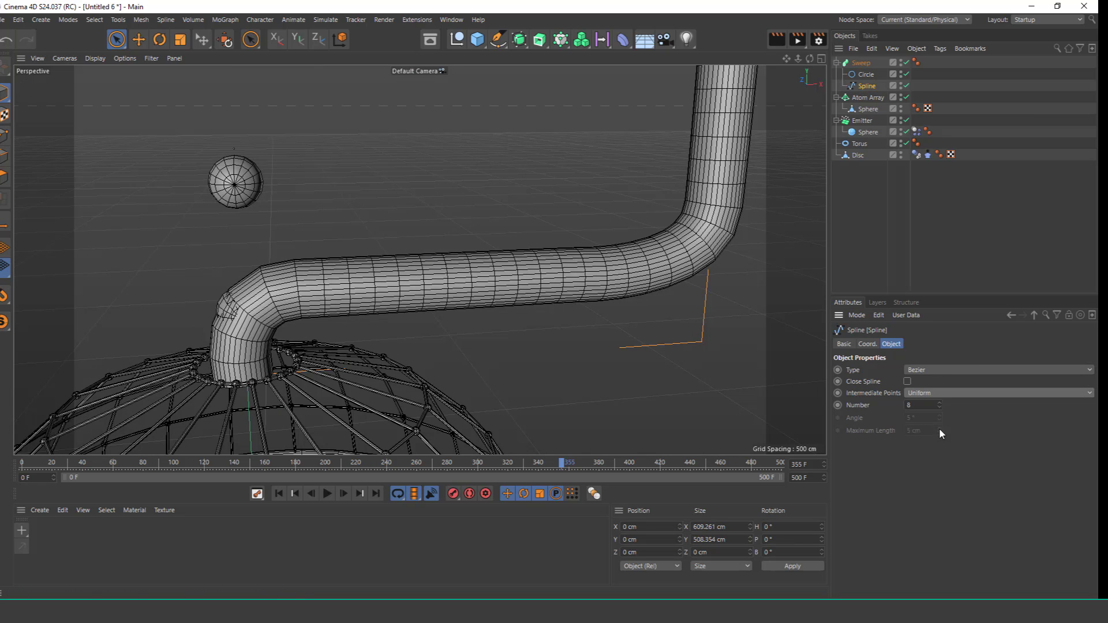
Turn off the Sweep so its path spline is exposed, and show the scene in the front view.
{"action": "mouse_move", "coordinate": [424, 284]}
{"action": "left_mouse_down", "text": "alt"}
{"action": "mouse_move", "coordinate": [439, 271]}
{"action": "mouse_move", "coordinate": [419, 243]}
{"action": "left_mouse_up", "text": "alt"}
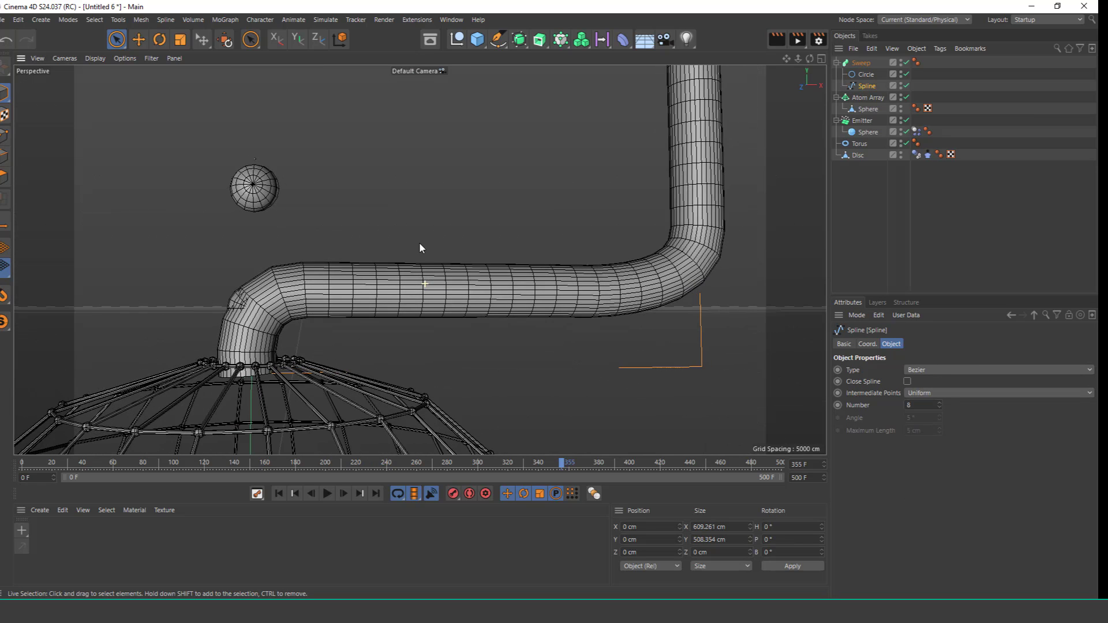
{"action": "left_click", "coordinate": [906, 63]}
{"action": "middle_click", "coordinate": [658, 205]}
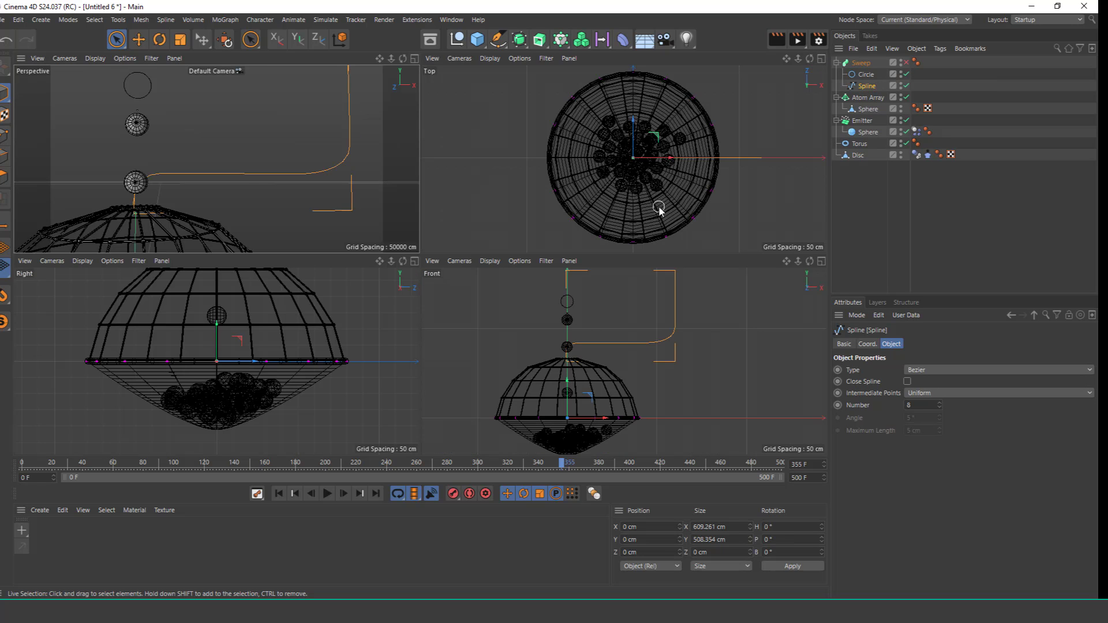
{"action": "left_click", "coordinate": [820, 262]}
{"action": "scroll", "coordinate": [549, 224], "scroll_direction": "up", "scroll_amount": 6}
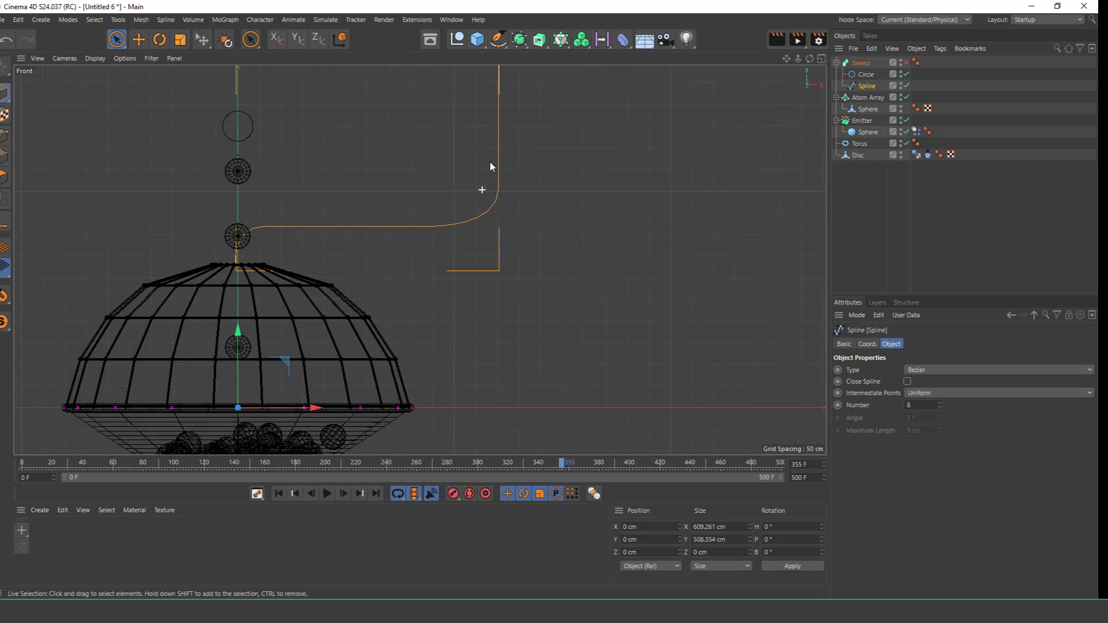
Raise the lowest point of the pipe's path spline about 13.7 cm to the level of the cage's opening.
{"action": "left_click", "coordinate": [4, 136]}
{"action": "scroll", "coordinate": [297, 208], "scroll_direction": "up", "scroll_amount": 2}
{"action": "scroll", "coordinate": [299, 210], "scroll_direction": "down", "scroll_amount": 1}
{"action": "middle_click_drag", "start_coordinate": [300, 210], "coordinate": [301, 226], "text": "alt"}
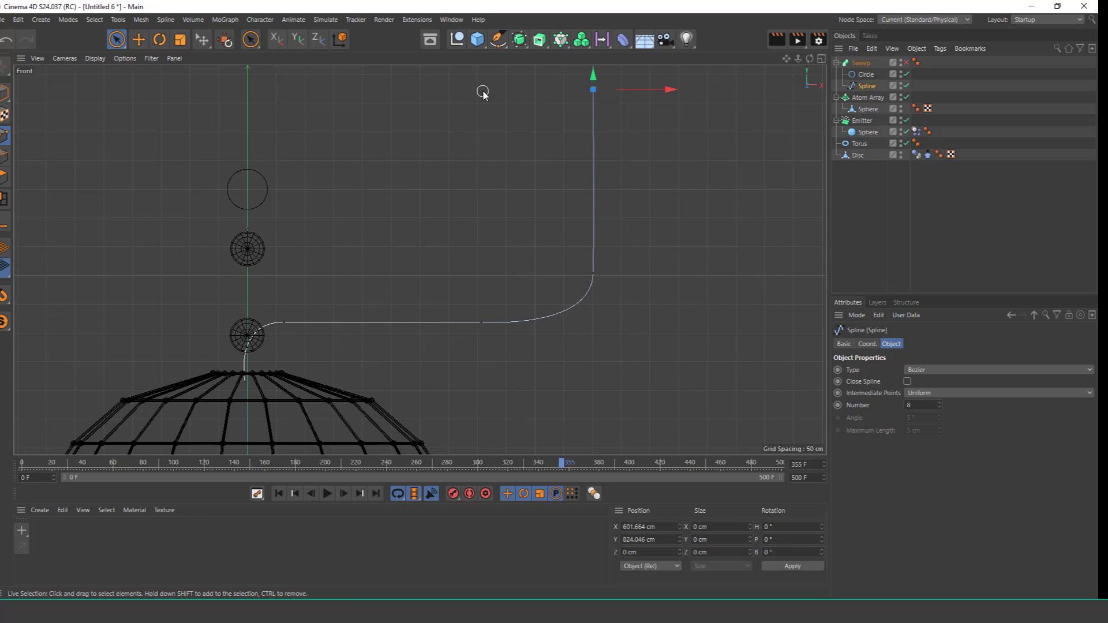
{"action": "scroll", "coordinate": [306, 321], "scroll_direction": "up", "scroll_amount": 10}
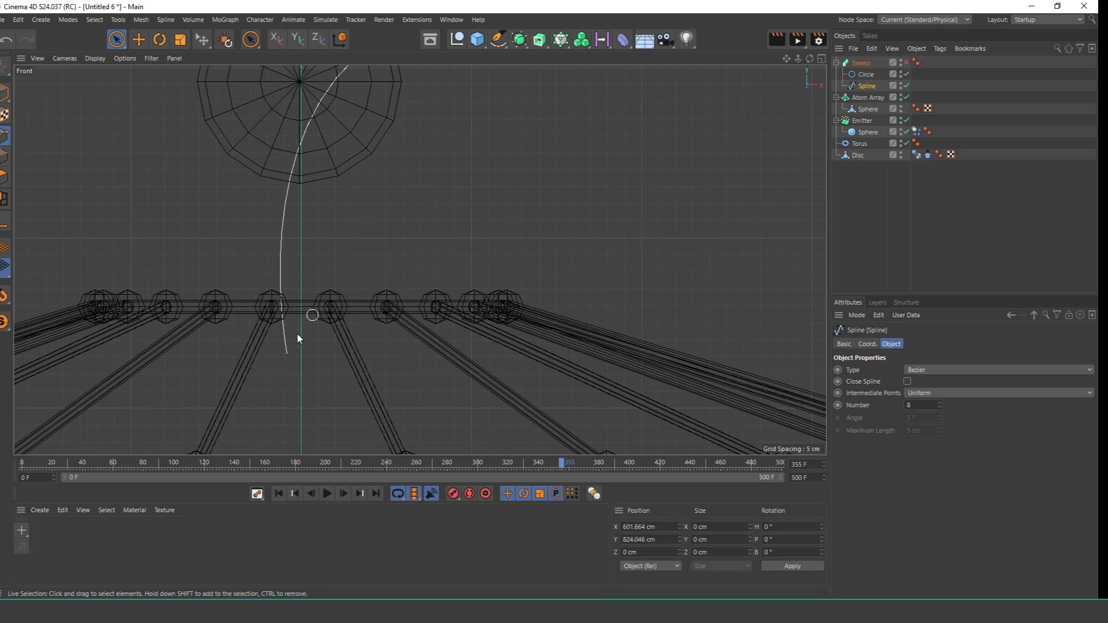
{"action": "left_click", "coordinate": [292, 354]}
{"action": "left_click_drag", "start_coordinate": [290, 278], "coordinate": [291, 234]}
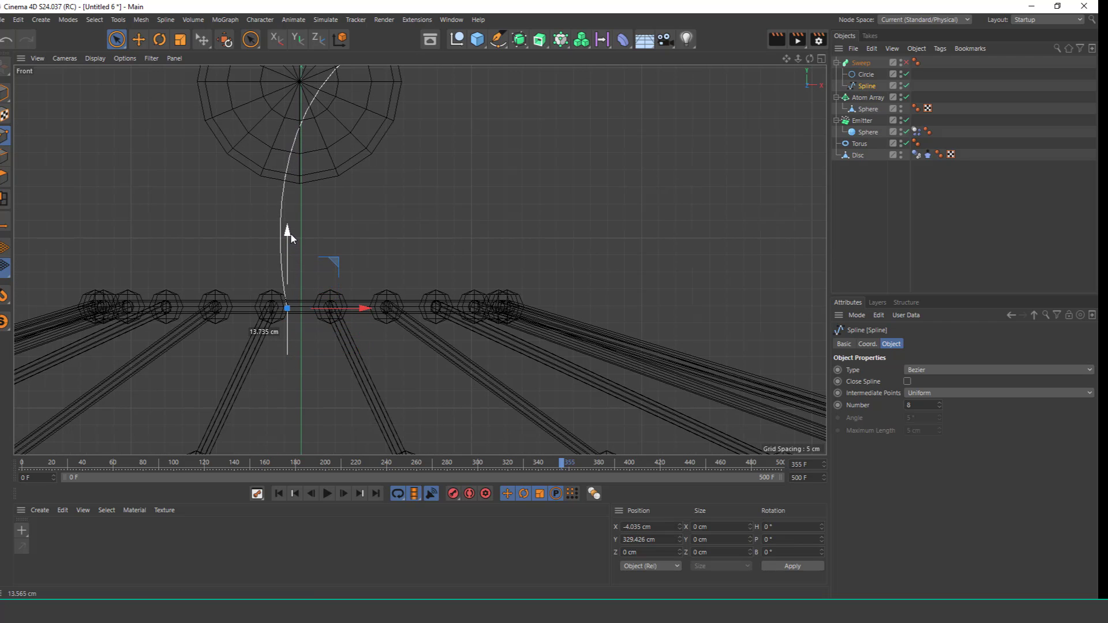
Examine the path spline's lower end against the cage's opening in the perspective and front views.
{"action": "left_click", "coordinate": [160, 39]}
{"action": "key", "text": "F1"}
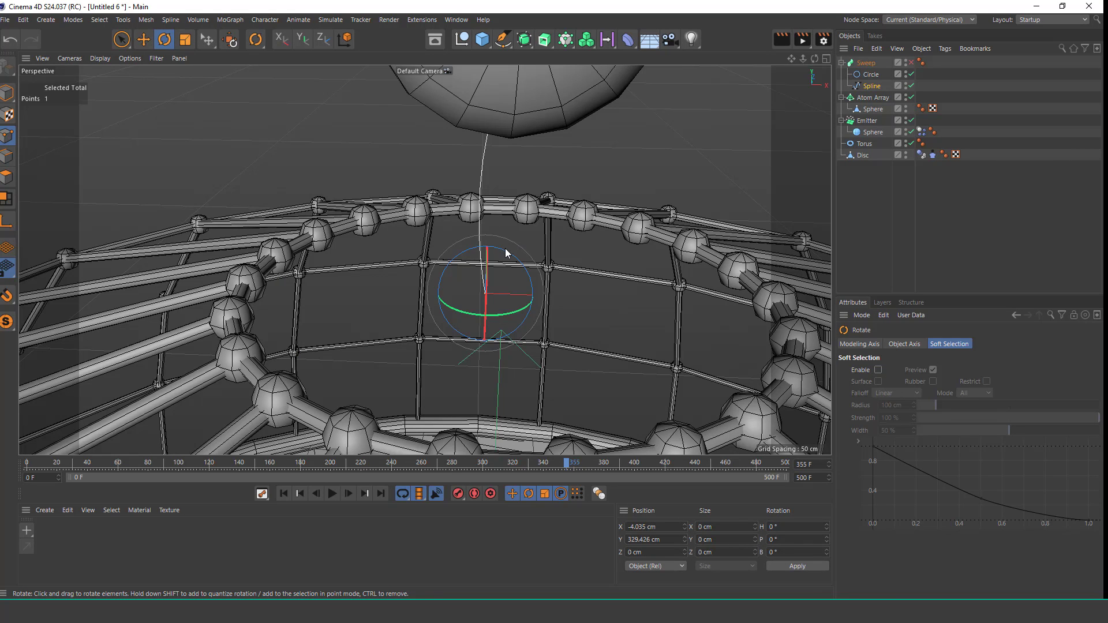
{"action": "left_click", "coordinate": [870, 86]}
{"action": "scroll", "coordinate": [499, 271], "scroll_direction": "down", "scroll_amount": 10}
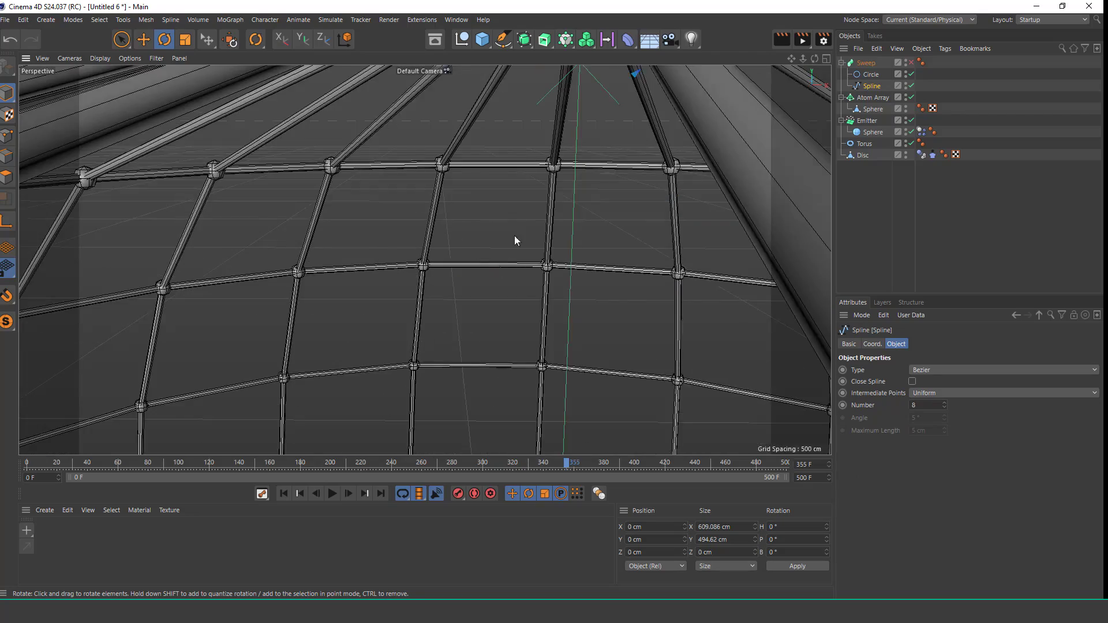
{"action": "scroll", "coordinate": [462, 231], "scroll_direction": "down", "scroll_amount": 5}
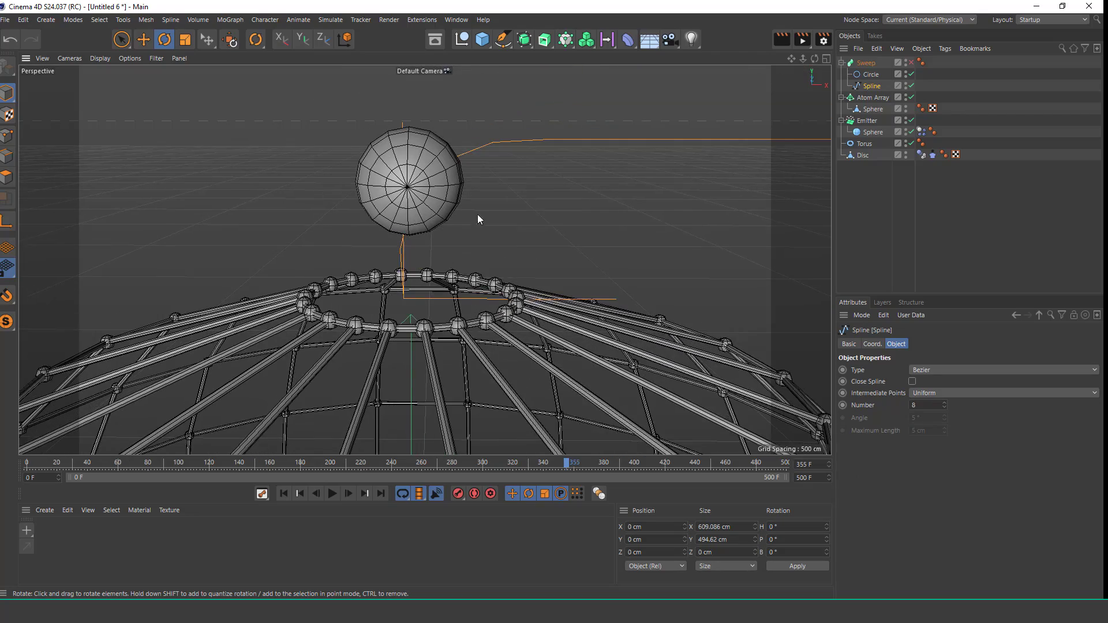
{"action": "left_click", "coordinate": [826, 59]}
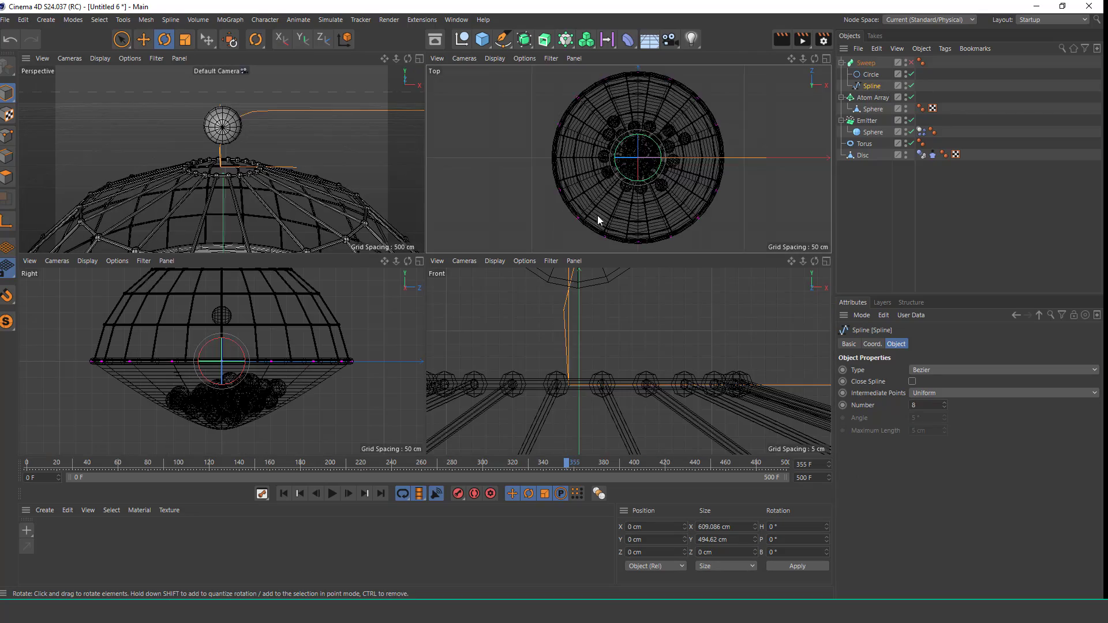
{"action": "scroll", "coordinate": [629, 357], "scroll_direction": "down", "scroll_amount": 5}
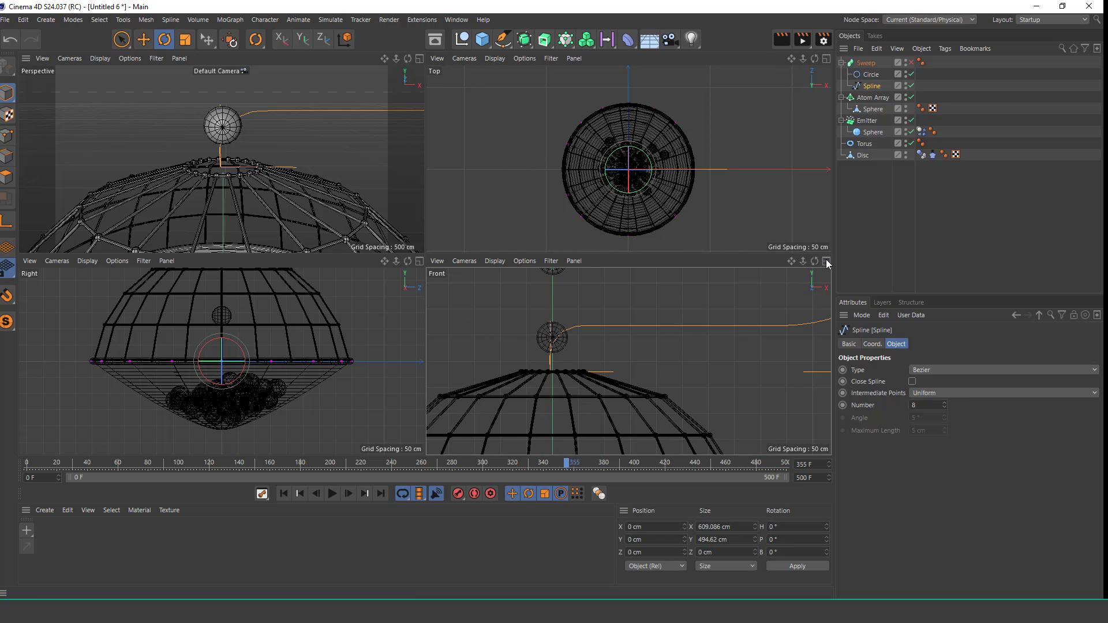
{"action": "left_click", "coordinate": [826, 260]}
{"action": "scroll", "coordinate": [358, 233], "scroll_direction": "down", "scroll_amount": 5}
{"action": "scroll", "coordinate": [404, 230], "scroll_direction": "up", "scroll_amount": 3}
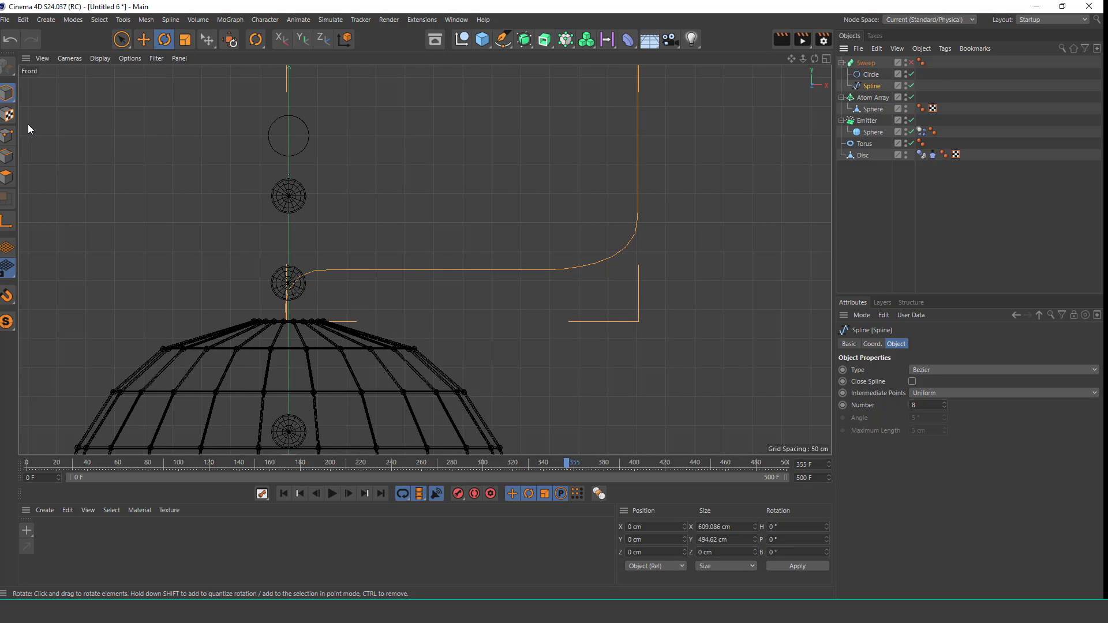
Smooth both bends of the path spline with Spline Smooth at radius 50 and strength 100%.
{"action": "left_click", "coordinate": [7, 135]}
{"action": "left_click", "coordinate": [116, 39]}
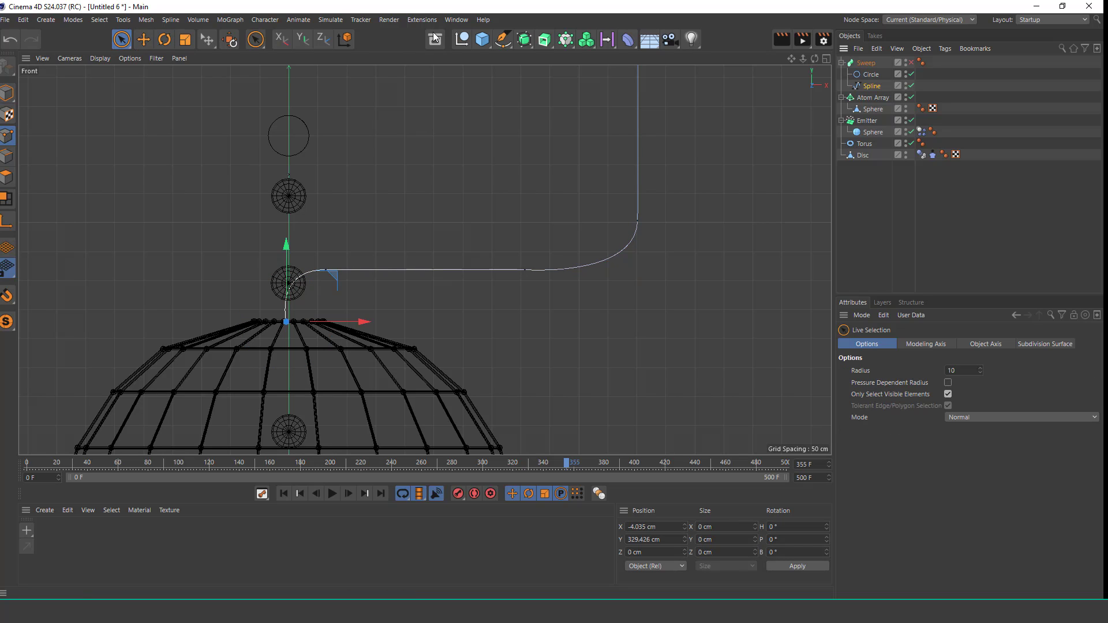
{"action": "left_click", "coordinate": [503, 40]}
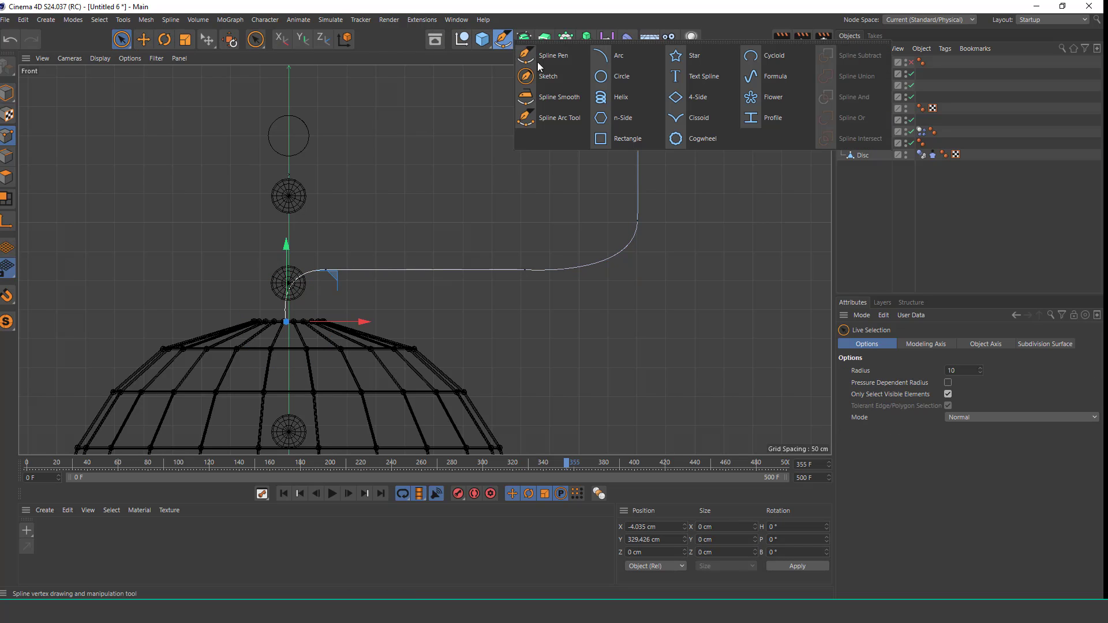
{"action": "left_click", "coordinate": [558, 97]}
{"action": "left_click_drag", "start_coordinate": [637, 212], "coordinate": [639, 199]}
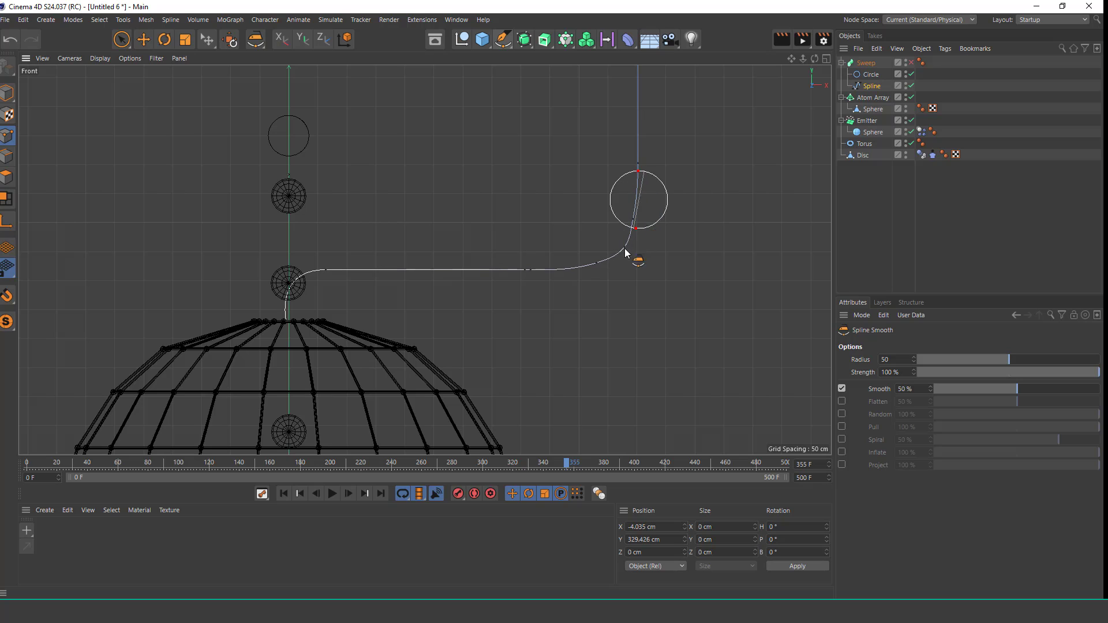
{"action": "left_click_drag", "start_coordinate": [625, 252], "coordinate": [525, 271]}
{"action": "left_click_drag", "start_coordinate": [281, 269], "coordinate": [268, 352]}
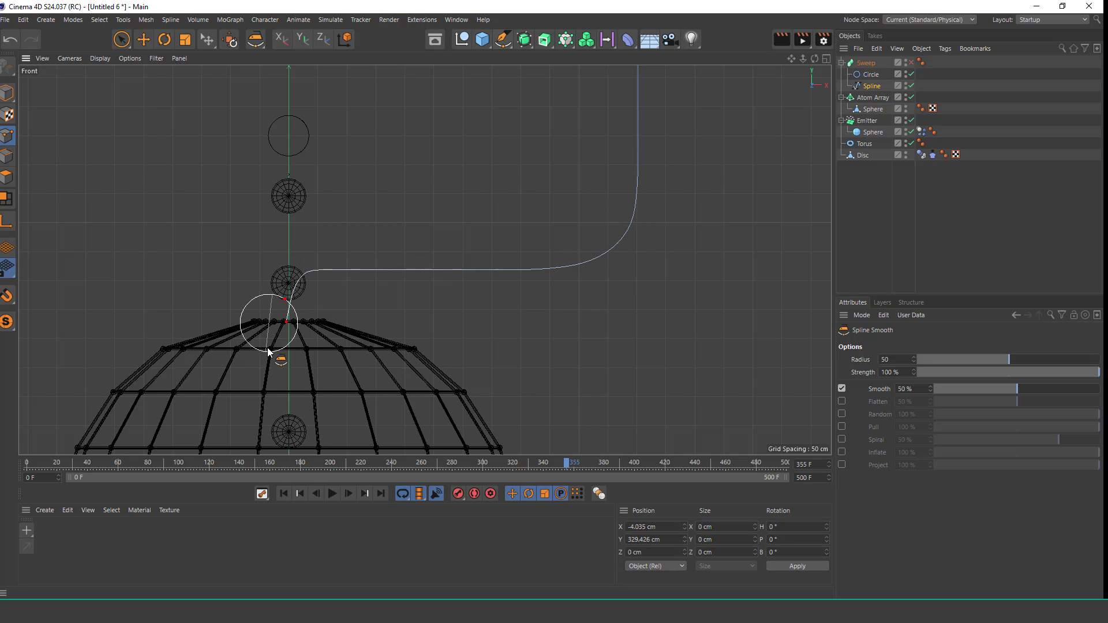
{"action": "left_click_drag", "start_coordinate": [350, 254], "coordinate": [206, 317]}
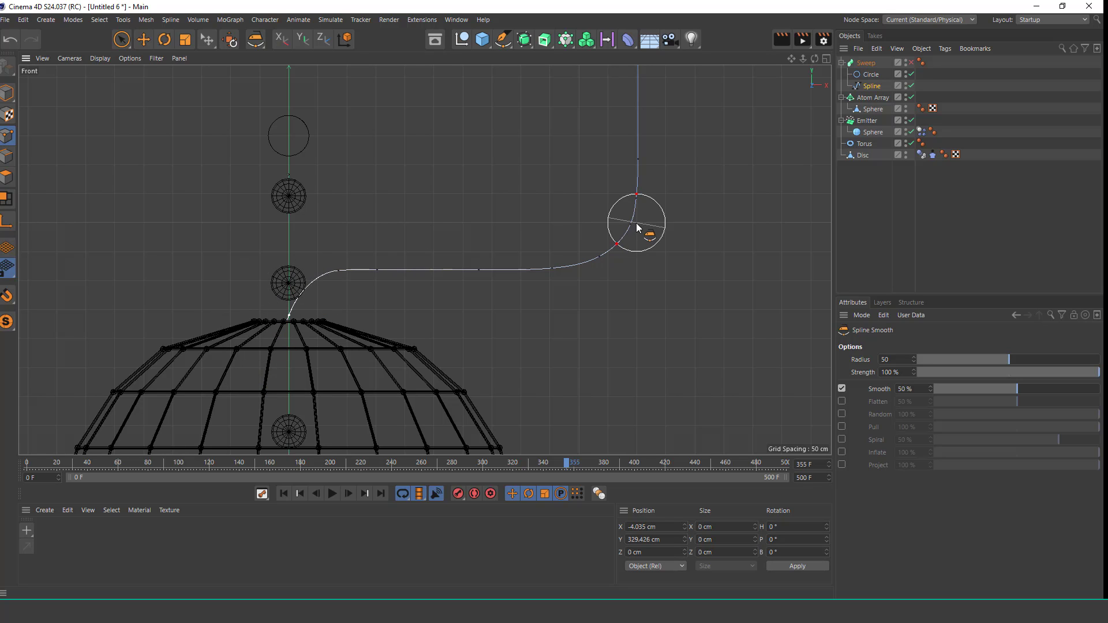
Rotate the tangent of the path spline's lowest point until it is vertical, so the pipe enters the opening straight down.
{"action": "left_click", "coordinate": [122, 40]}
{"action": "scroll", "coordinate": [288, 321], "scroll_direction": "up", "scroll_amount": 10}
{"action": "left_click", "coordinate": [270, 334]}
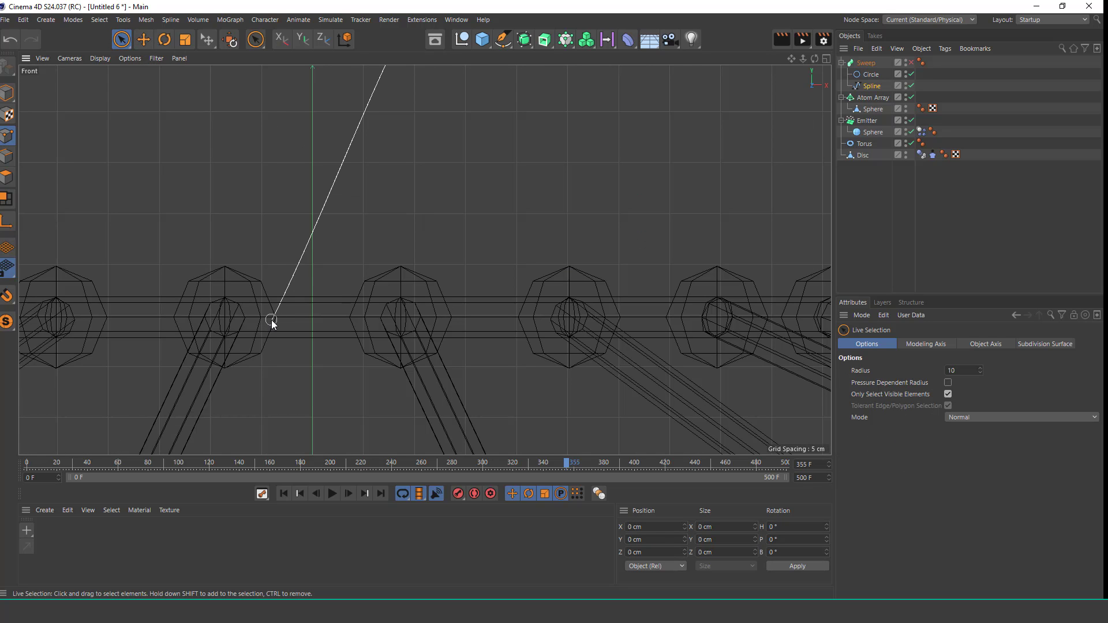
{"action": "left_click", "coordinate": [271, 319]}
{"action": "left_click", "coordinate": [164, 39]}
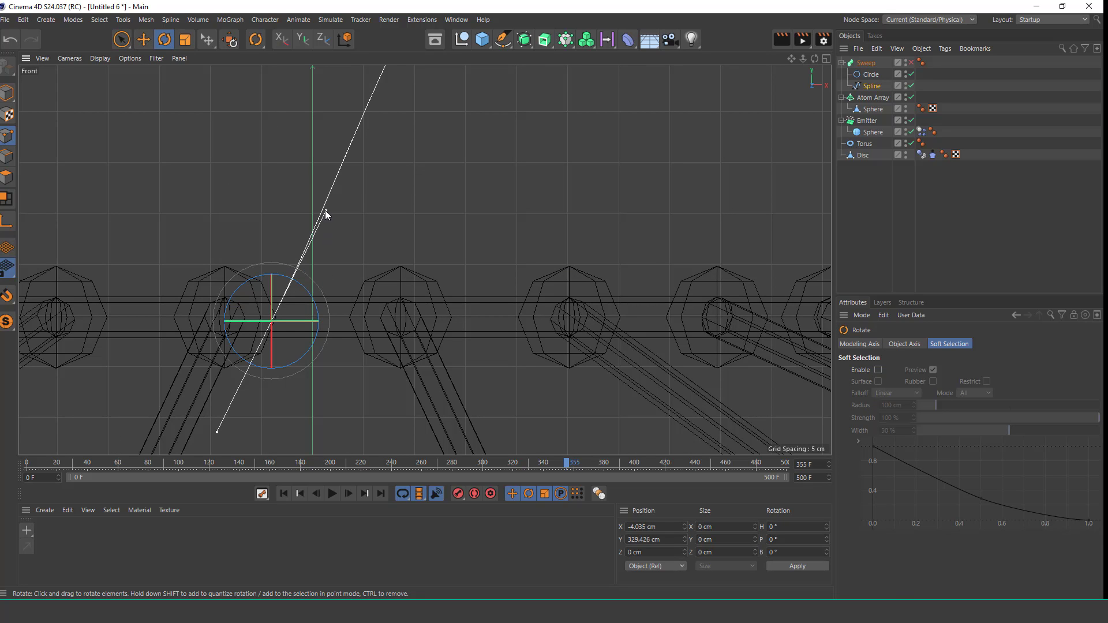
{"action": "left_click_drag", "start_coordinate": [326, 212], "coordinate": [271, 181]}
{"action": "scroll", "coordinate": [308, 210], "scroll_direction": "down", "scroll_amount": 2}
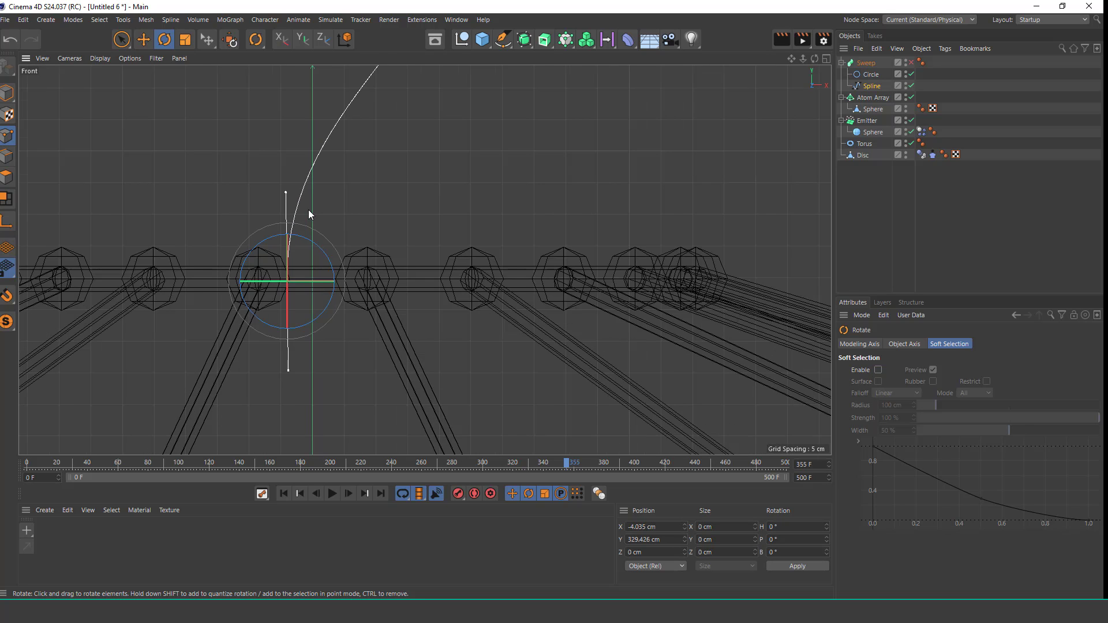
{"action": "scroll", "coordinate": [308, 211], "scroll_direction": "down", "scroll_amount": 3}
Turn the Sweep back on and view the pipe in perspective from the side.
{"action": "left_click", "coordinate": [122, 39]}
{"action": "left_click", "coordinate": [7, 92]}
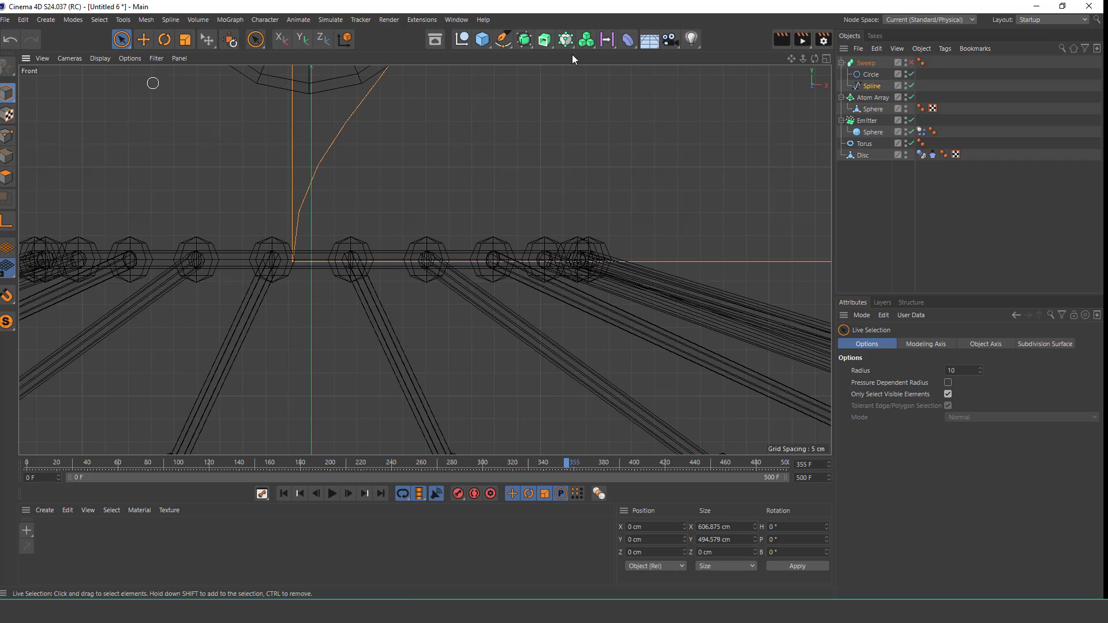
{"action": "left_click", "coordinate": [828, 58]}
{"action": "left_click", "coordinate": [418, 58]}
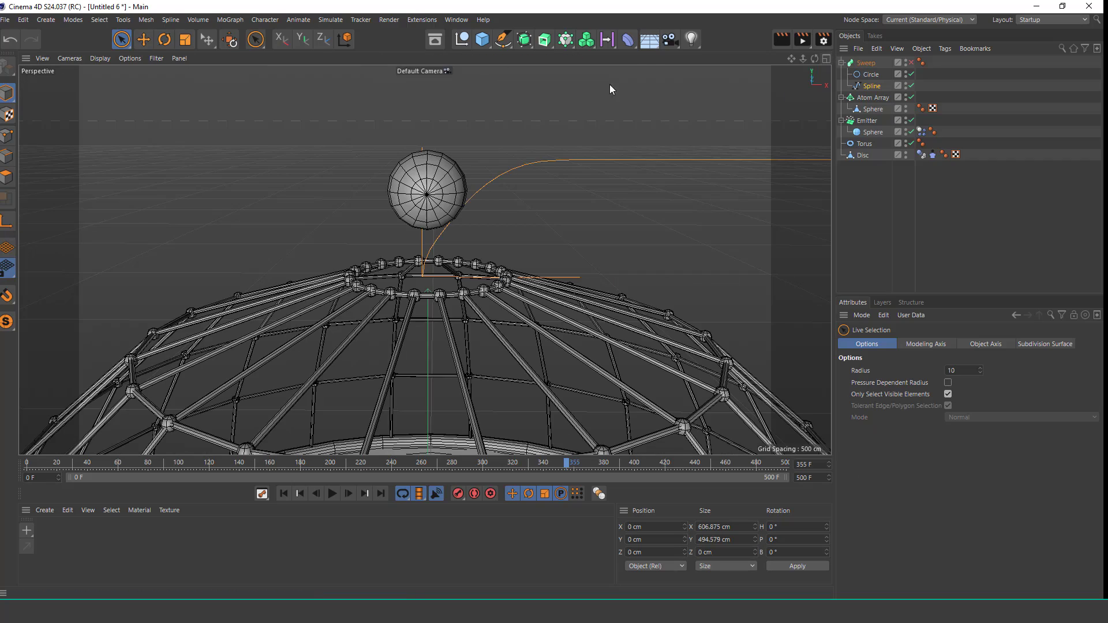
{"action": "left_click", "coordinate": [911, 63]}
{"action": "mouse_move", "coordinate": [506, 197]}
{"action": "left_mouse_down", "text": "alt"}
{"action": "mouse_move", "coordinate": [500, 227]}
{"action": "mouse_move", "coordinate": [511, 147]}
{"action": "mouse_move", "coordinate": [517, 209]}
{"action": "left_mouse_up", "text": "alt"}
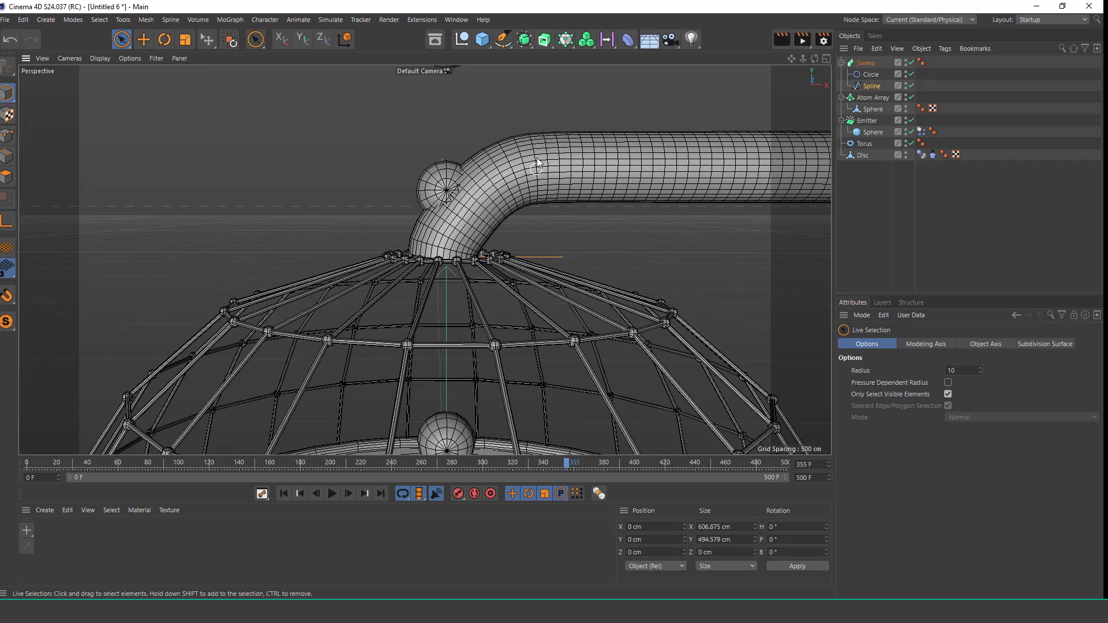
{"action": "middle_click_drag", "start_coordinate": [560, 147], "coordinate": [524, 180], "text": "alt"}
Smooth the path spline's lower bend further with Spline Smooth, turning the Sweep off for the stroke and back on.
{"action": "left_click", "coordinate": [866, 88]}
{"action": "left_click", "coordinate": [502, 41]}
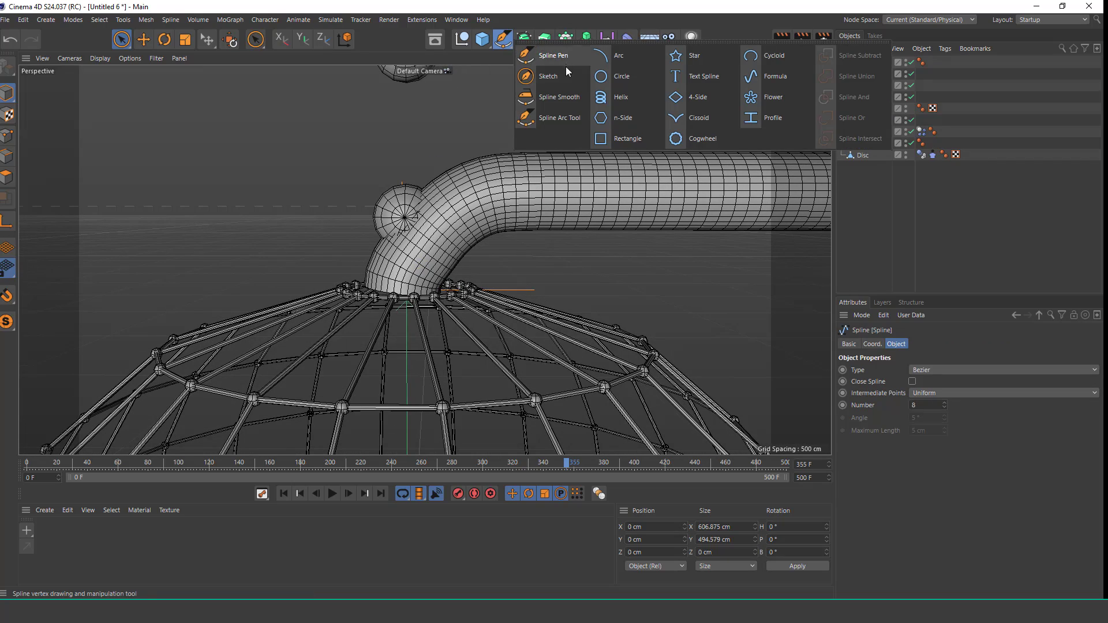
{"action": "left_click", "coordinate": [565, 92]}
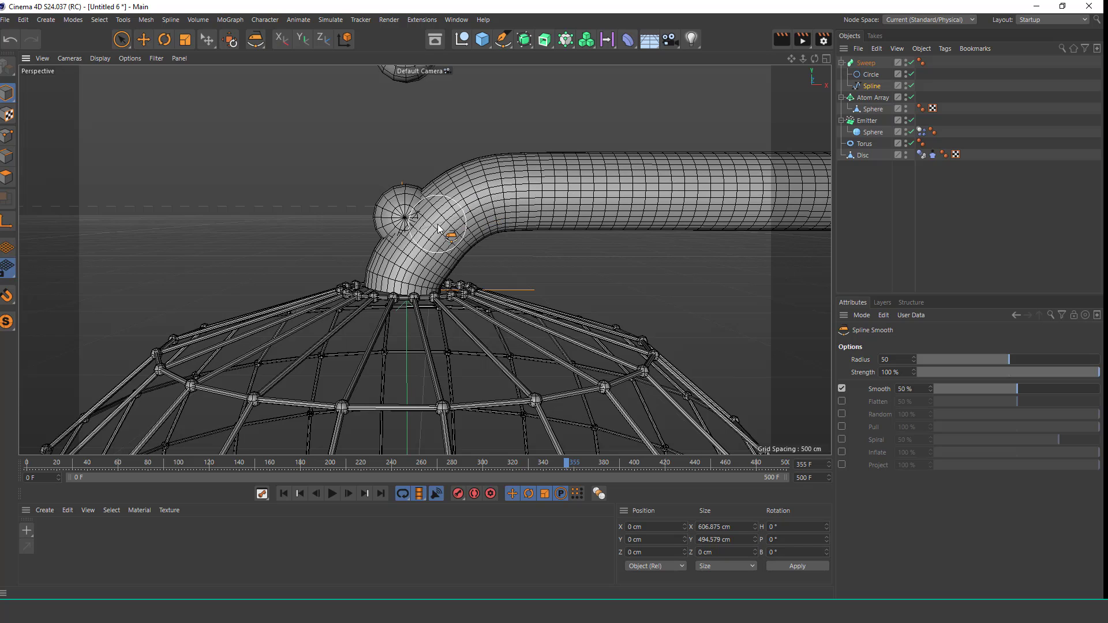
{"action": "scroll", "coordinate": [454, 162], "scroll_direction": "up", "scroll_amount": 2}
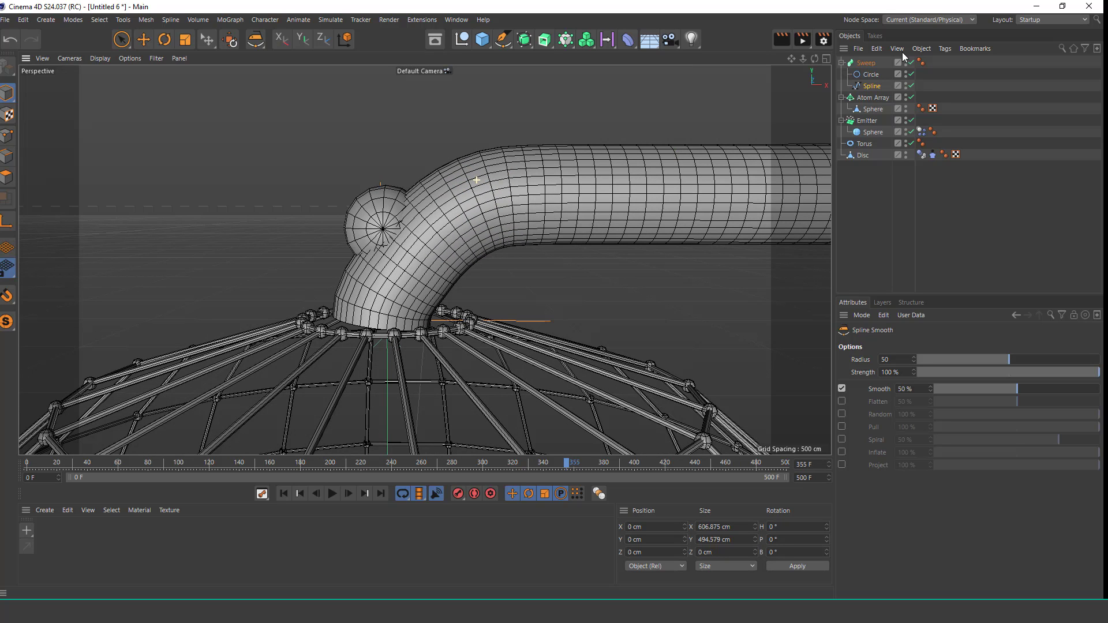
{"action": "left_click", "coordinate": [911, 63]}
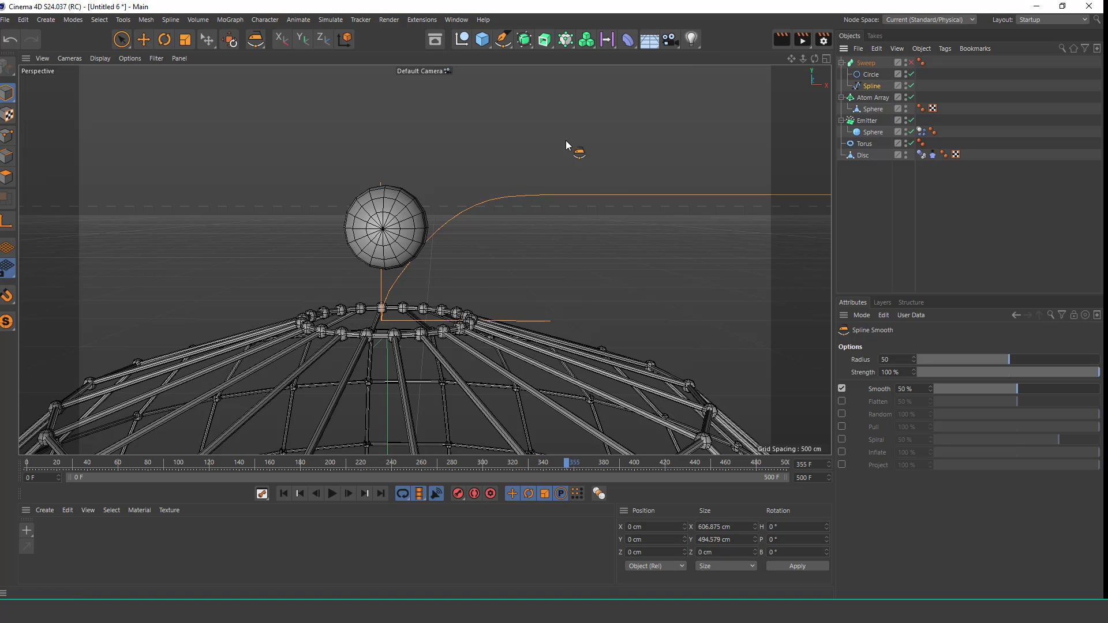
{"action": "left_click", "coordinate": [8, 136]}
{"action": "mouse_move", "coordinate": [549, 195]}
{"action": "left_mouse_down"}
{"action": "mouse_move", "coordinate": [449, 227]}
{"action": "mouse_move", "coordinate": [424, 270]}
{"action": "left_mouse_up"}
{"action": "left_click", "coordinate": [911, 62]}
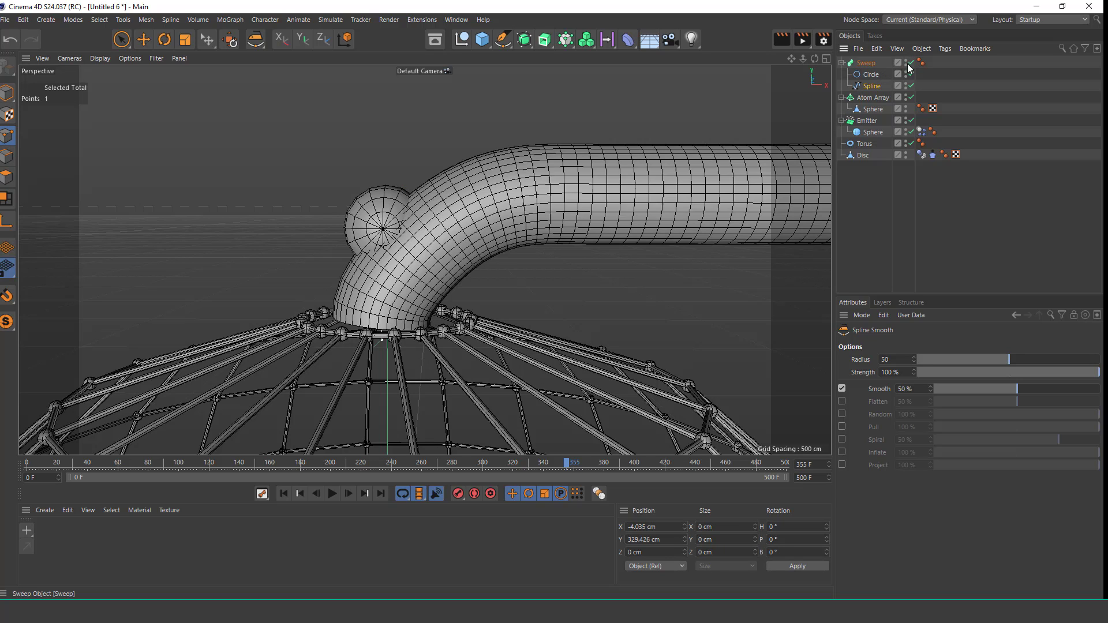
Examine the smoothed bend and how the pipe's lower end sits in the cage's opening from several angles.
{"action": "left_click", "coordinate": [911, 62]}
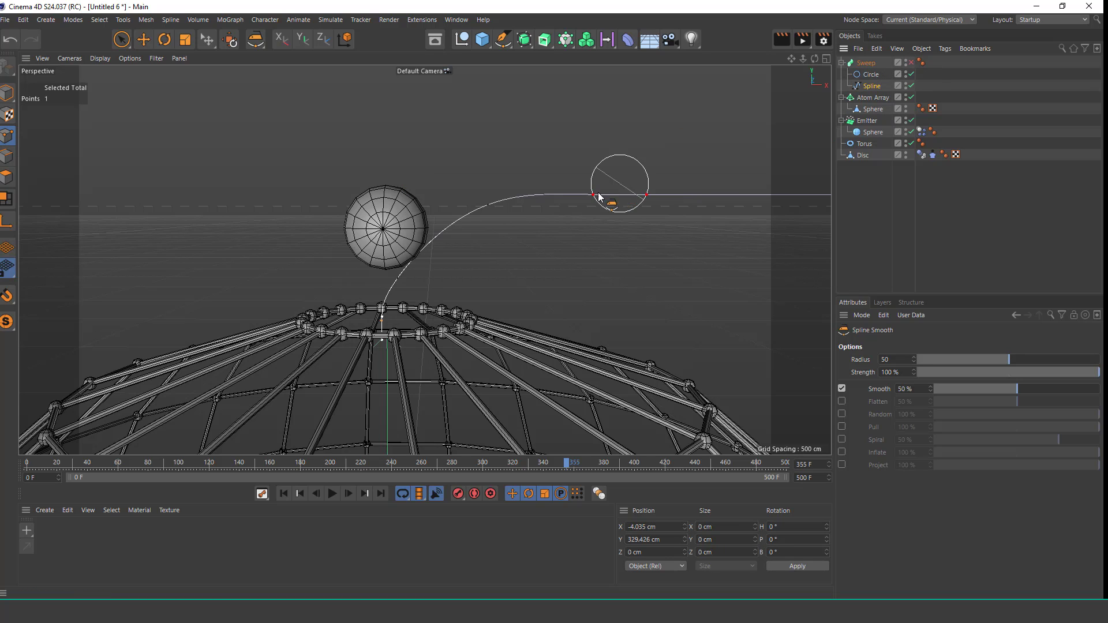
{"action": "left_click", "coordinate": [910, 62]}
{"action": "mouse_move", "coordinate": [611, 165]}
{"action": "left_mouse_down", "text": "alt"}
{"action": "mouse_move", "coordinate": [507, 231]}
{"action": "mouse_move", "coordinate": [545, 180]}
{"action": "mouse_move", "coordinate": [460, 214]}
{"action": "mouse_move", "coordinate": [428, 284]}
{"action": "mouse_move", "coordinate": [440, 260]}
{"action": "left_mouse_up", "text": "alt"}
{"action": "right_click_drag", "start_coordinate": [440, 261], "coordinate": [474, 198], "text": "alt"}
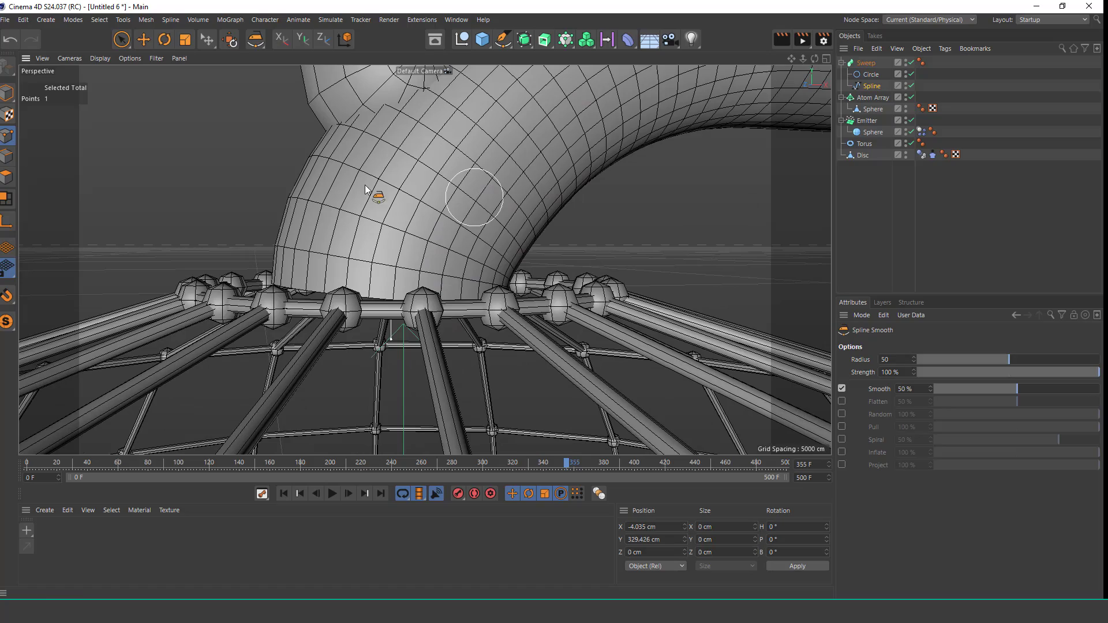
{"action": "left_click", "coordinate": [121, 39]}
{"action": "left_click_drag", "start_coordinate": [424, 277], "coordinate": [330, 197], "text": "alt"}
{"action": "key", "text": "t"}
{"action": "right_click_drag", "start_coordinate": [344, 116], "coordinate": [349, 155], "text": "alt"}
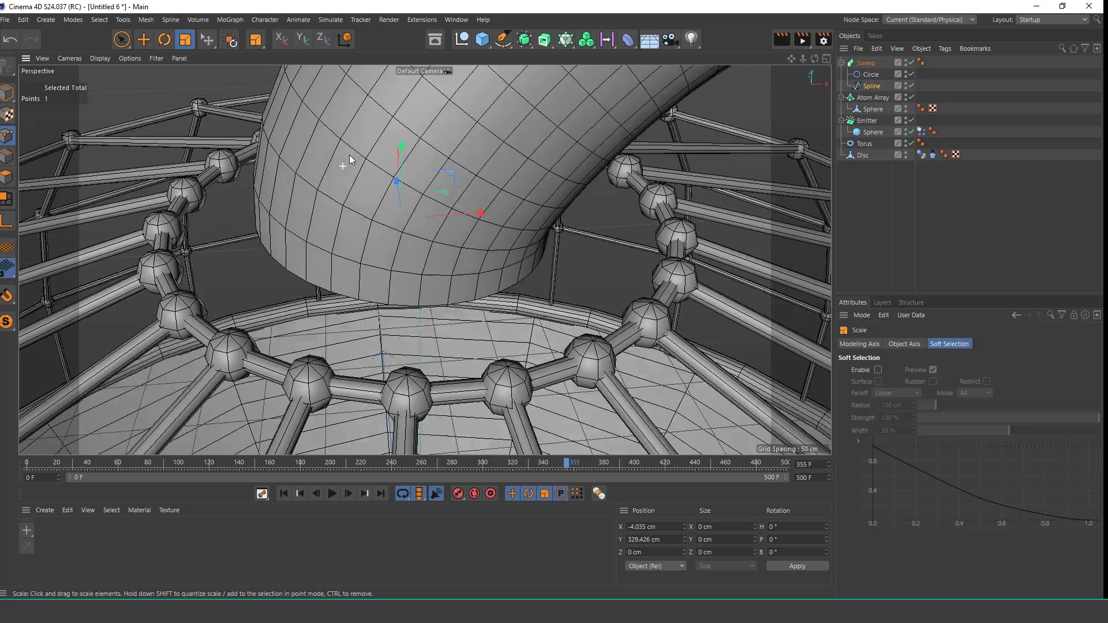
{"action": "left_click_drag", "start_coordinate": [349, 155], "coordinate": [422, 180], "text": "alt"}
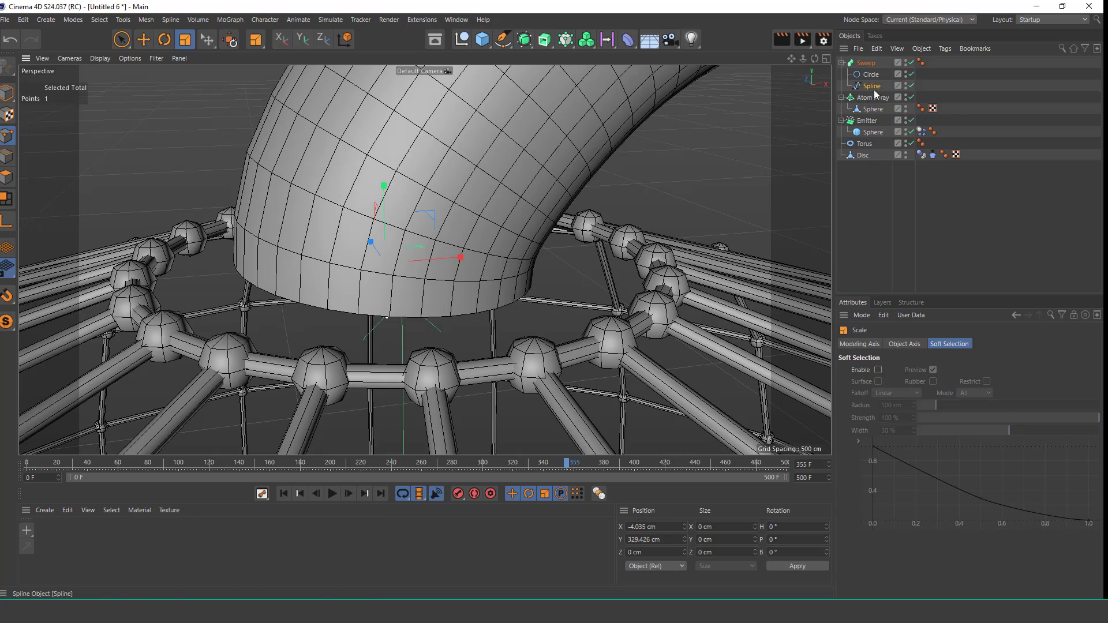
{"action": "scroll", "coordinate": [480, 175], "scroll_direction": "down", "scroll_amount": 4}
{"action": "mouse_move", "coordinate": [481, 225]}
{"action": "left_mouse_down", "text": "alt"}
{"action": "mouse_move", "coordinate": [542, 173]}
{"action": "mouse_move", "coordinate": [493, 202]}
{"action": "mouse_move", "coordinate": [472, 253]}
{"action": "mouse_move", "coordinate": [397, 257]}
{"action": "mouse_move", "coordinate": [428, 223]}
{"action": "mouse_move", "coordinate": [463, 210]}
{"action": "mouse_move", "coordinate": [460, 222]}
{"action": "left_mouse_up", "text": "alt"}
Select the cage sphere's ring of 22 points around the top opening and scale it down to about 67 cm wide.
{"action": "left_click", "coordinate": [865, 154]}
{"action": "left_click", "coordinate": [872, 109]}
{"action": "scroll", "coordinate": [452, 248], "scroll_direction": "up", "scroll_amount": 1}
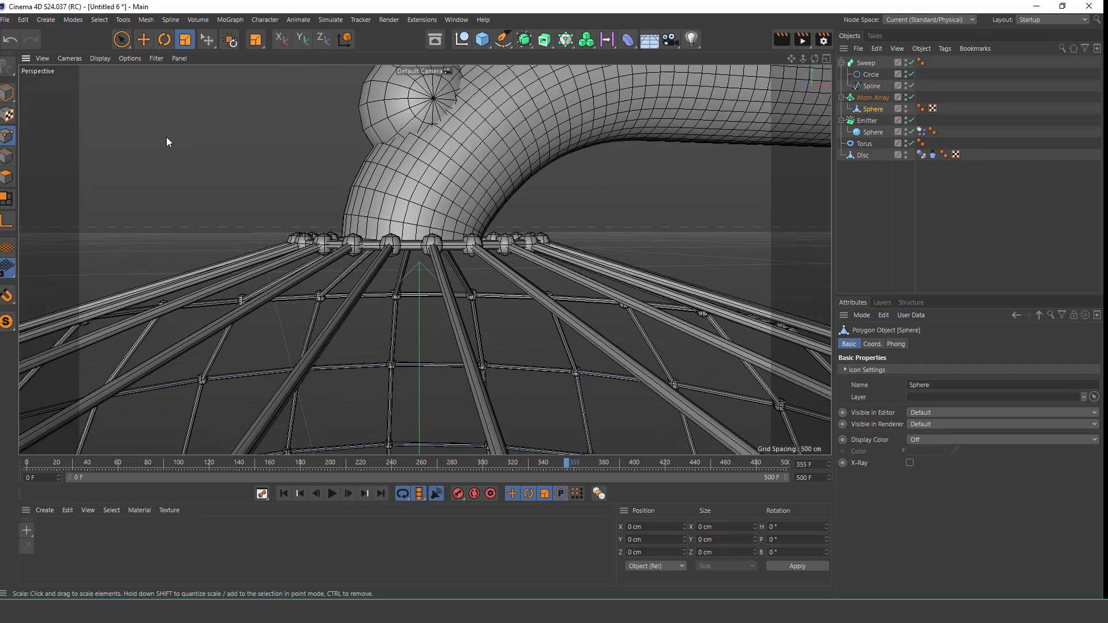
{"action": "left_click_drag", "start_coordinate": [121, 39], "coordinate": [176, 77]}
{"action": "left_click_drag", "start_coordinate": [277, 196], "coordinate": [607, 274]}
{"action": "left_click_drag", "start_coordinate": [584, 216], "coordinate": [567, 277], "text": "alt"}
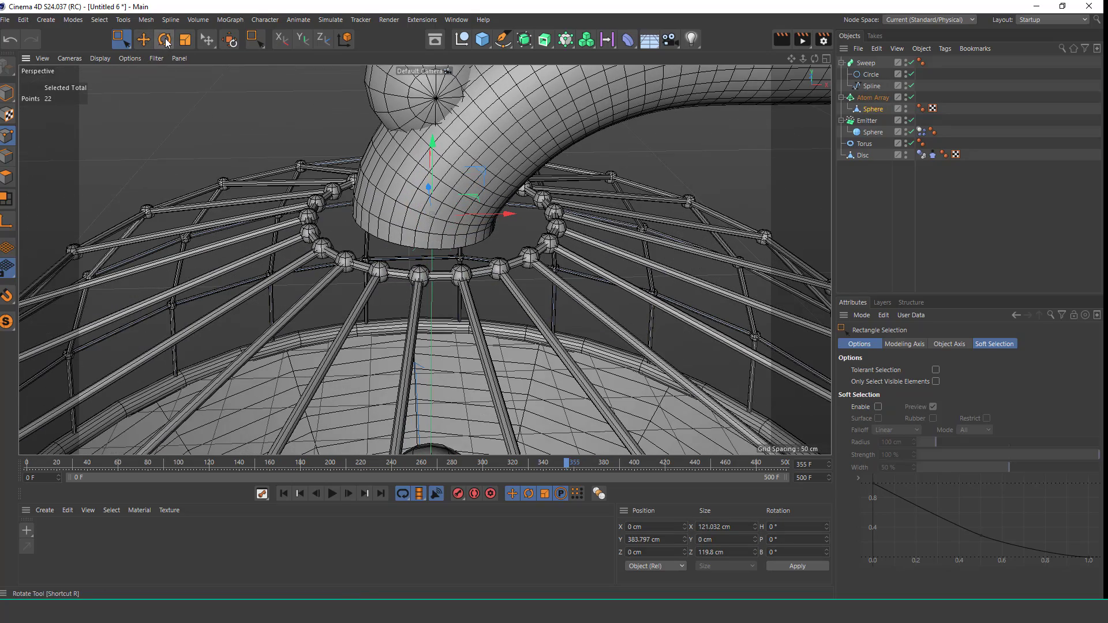
{"action": "left_click", "coordinate": [185, 39]}
{"action": "left_click_drag", "start_coordinate": [520, 214], "coordinate": [455, 190]}
{"action": "scroll", "coordinate": [480, 138], "scroll_direction": "up", "scroll_amount": 4}
{"action": "left_click", "coordinate": [825, 60]}
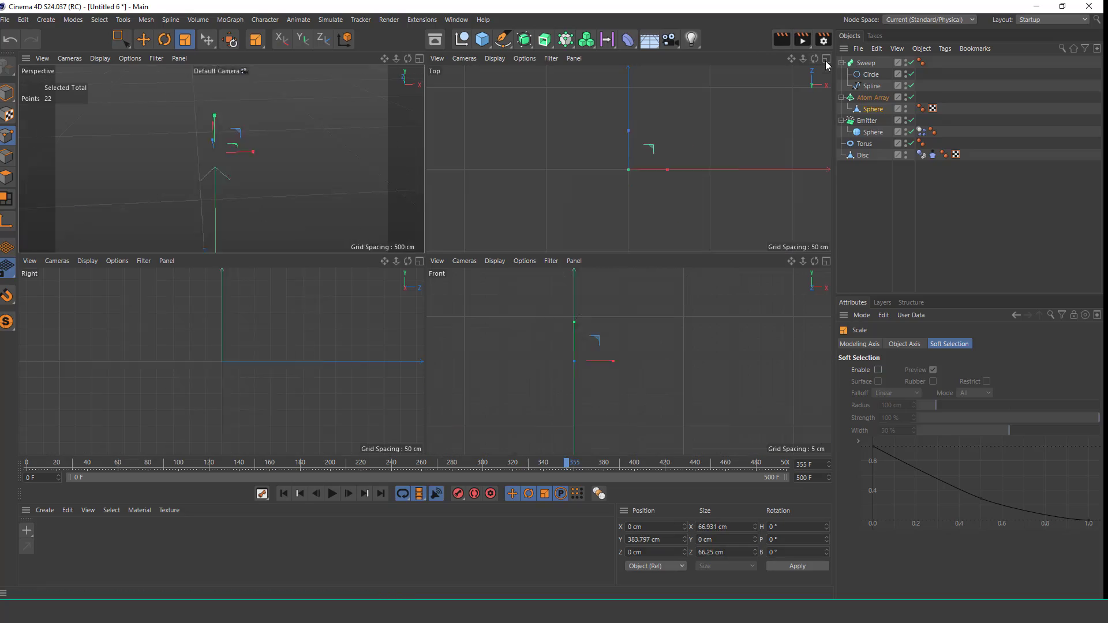
Shift the pipe path spline's lowest point along X to about -2.34 cm in the front view.
{"action": "left_click", "coordinate": [576, 206]}
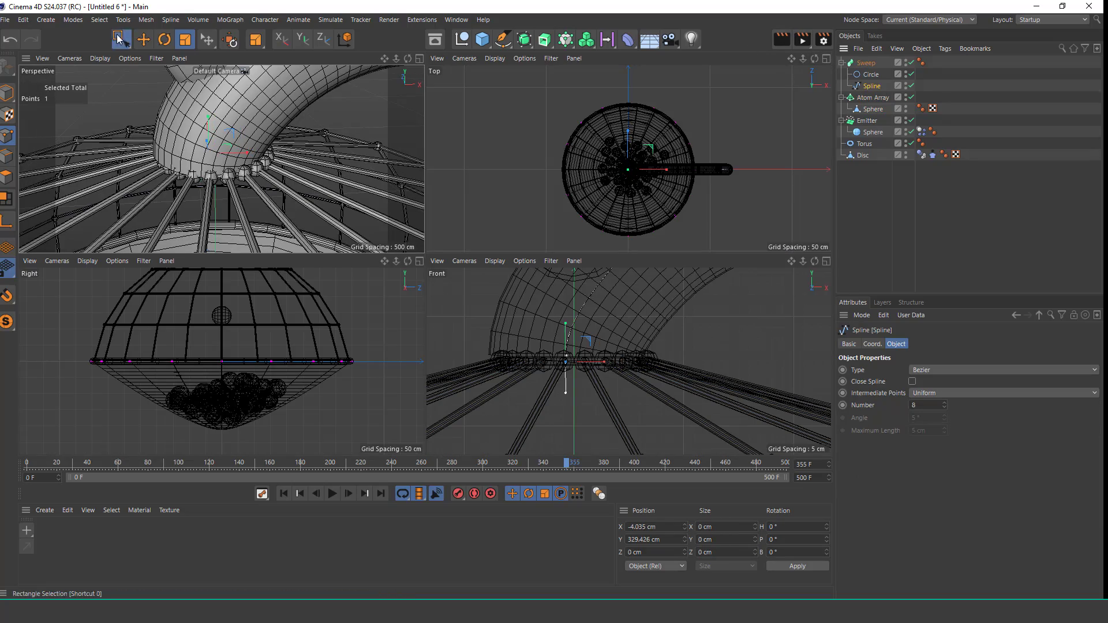
{"action": "left_click_drag", "start_coordinate": [122, 39], "coordinate": [156, 54]}
{"action": "right_click_drag", "start_coordinate": [555, 350], "coordinate": [587, 340], "text": "alt"}
{"action": "left_click_drag", "start_coordinate": [609, 373], "coordinate": [616, 374]}
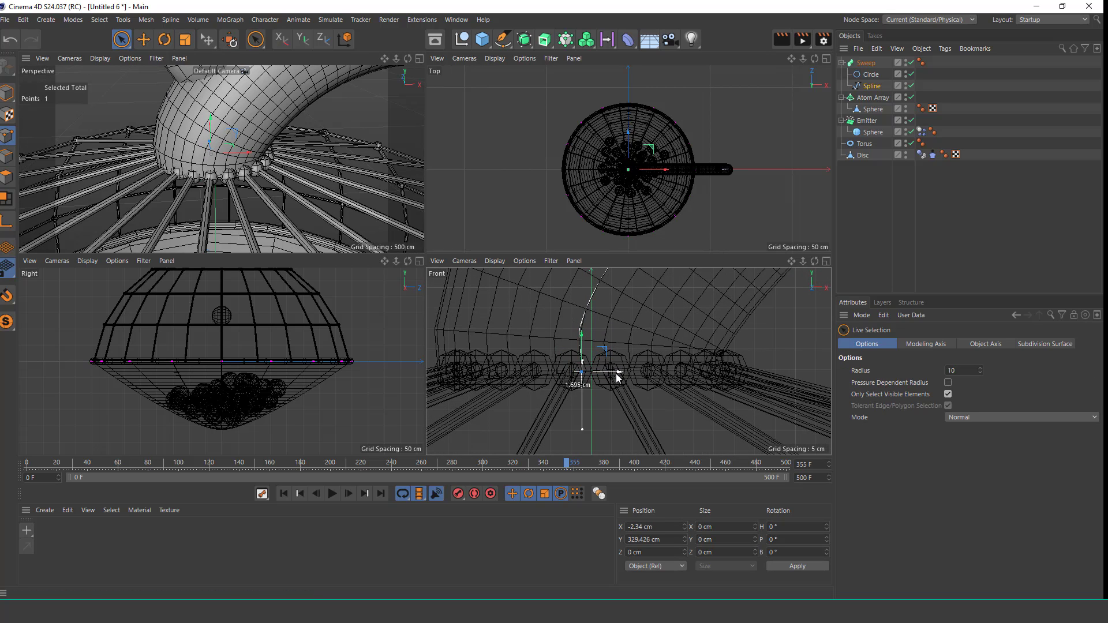
{"action": "right_click_drag", "start_coordinate": [609, 344], "coordinate": [601, 342], "text": "alt"}
{"action": "middle_click_drag", "start_coordinate": [596, 334], "coordinate": [610, 332], "text": "alt"}
{"action": "right_click_drag", "start_coordinate": [611, 336], "coordinate": [603, 329], "text": "alt"}
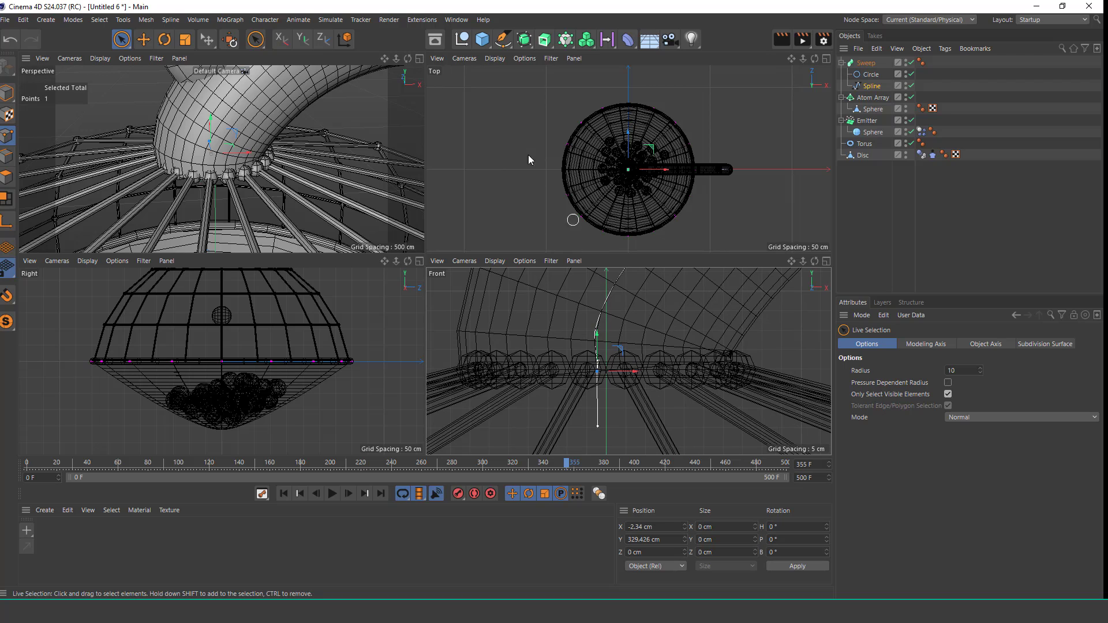
Smooth the stretch of the path spline just above its lower end with Spline Smooth, then return to Live Selection in model mode.
{"action": "left_click", "coordinate": [502, 39]}
{"action": "left_click", "coordinate": [556, 97]}
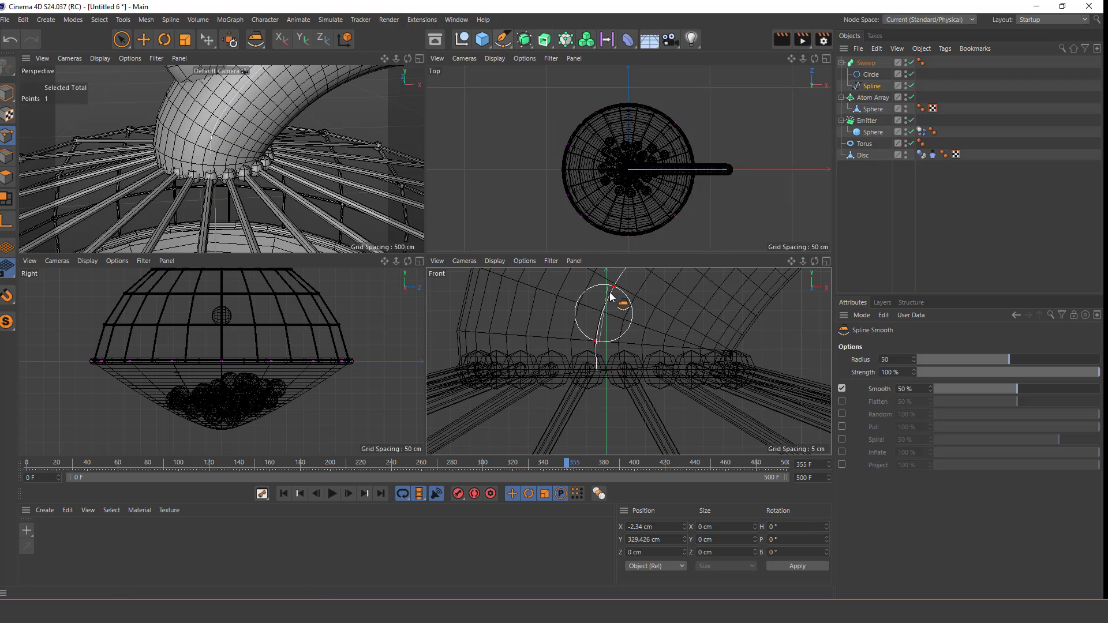
{"action": "left_click_drag", "start_coordinate": [610, 297], "coordinate": [673, 326]}
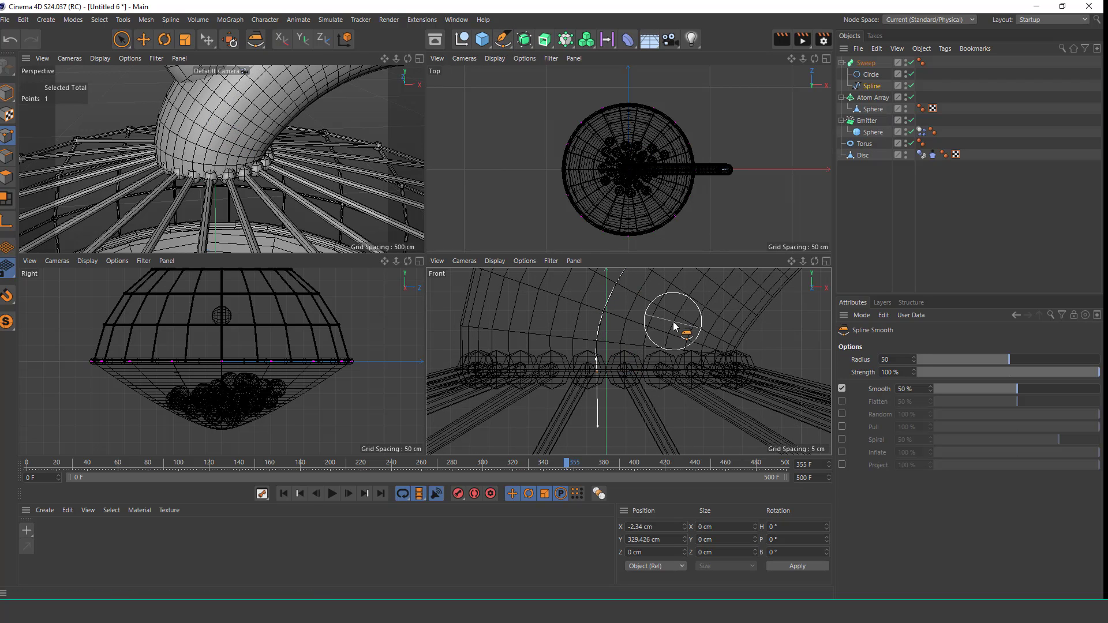
{"action": "left_click", "coordinate": [122, 40]}
{"action": "left_click", "coordinate": [7, 93]}
Fine-tune the spline's lowest point to about X -2.034 cm and Y 329.94 cm so the pipe end fits the cage opening.
{"action": "scroll", "coordinate": [280, 142], "scroll_direction": "down", "scroll_amount": 5}
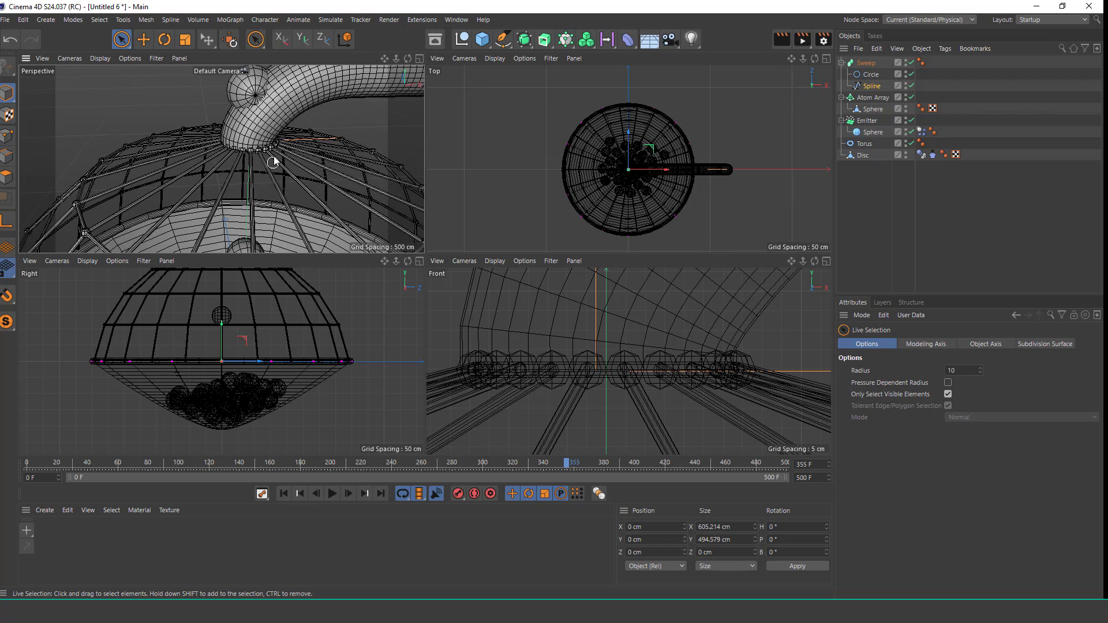
{"action": "scroll", "coordinate": [273, 162], "scroll_direction": "up", "scroll_amount": 5}
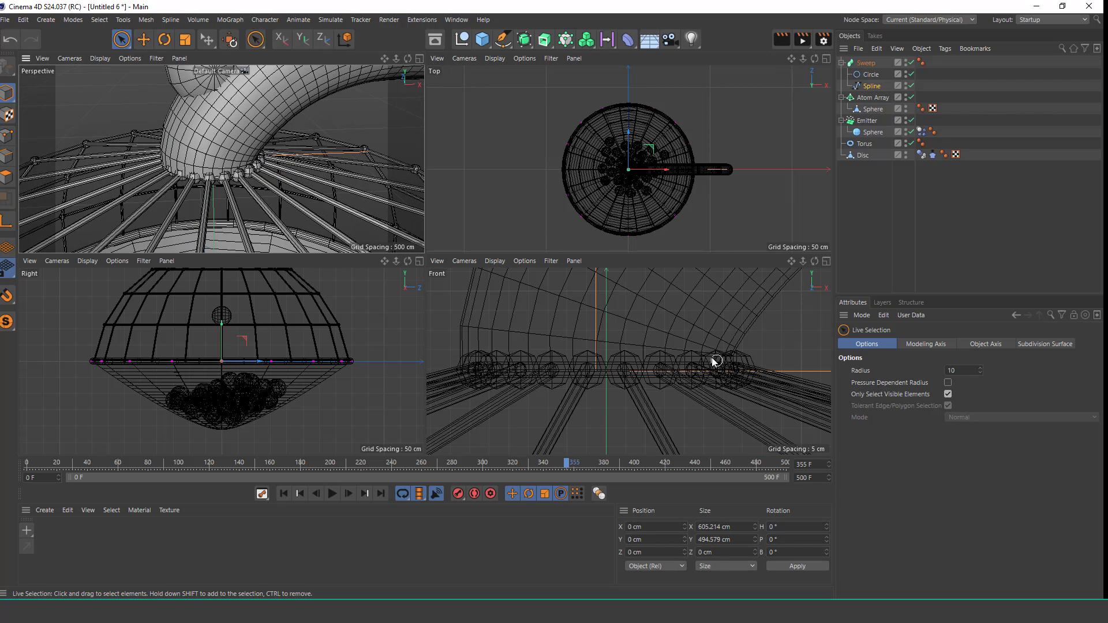
{"action": "scroll", "coordinate": [715, 363], "scroll_direction": "down", "scroll_amount": 1}
{"action": "left_click", "coordinate": [871, 86]}
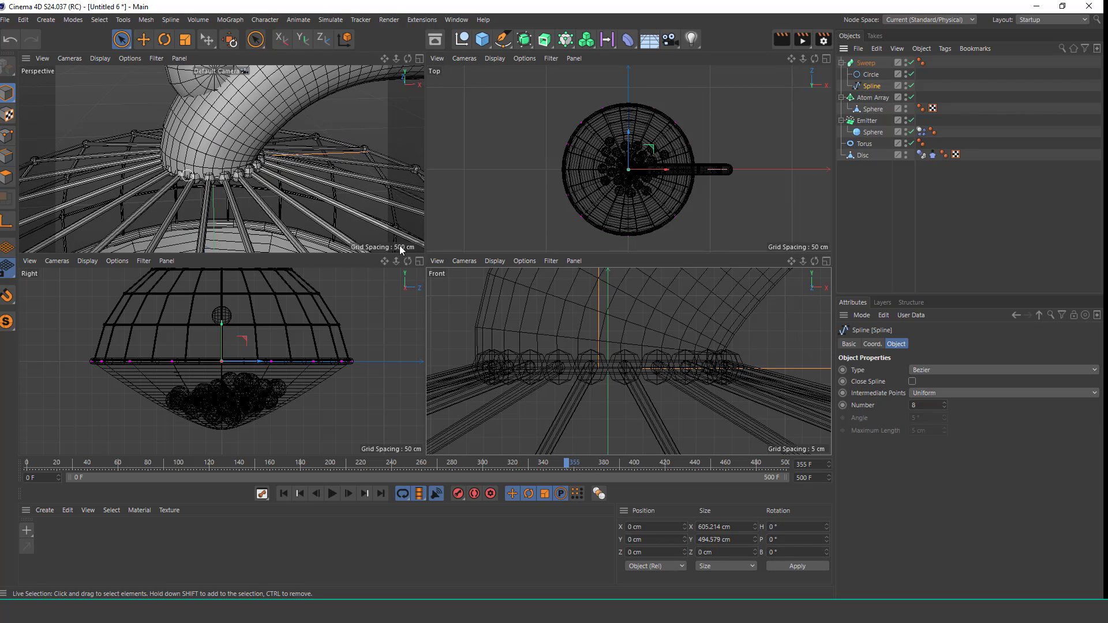
{"action": "scroll", "coordinate": [608, 369], "scroll_direction": "down", "scroll_amount": 8}
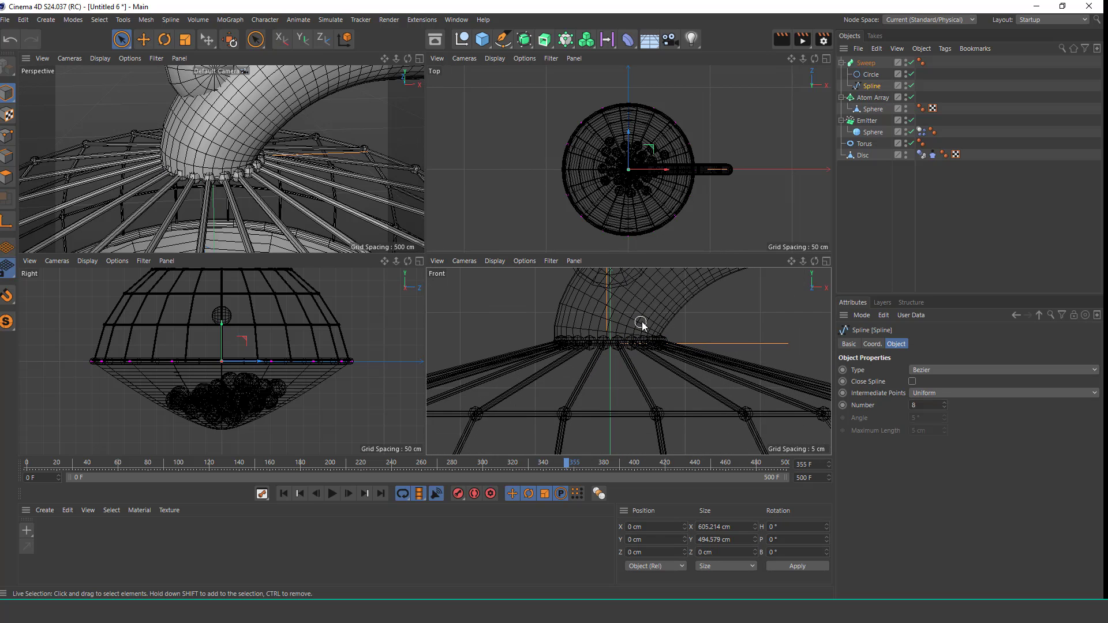
{"action": "left_click", "coordinate": [7, 137]}
{"action": "left_click_drag", "start_coordinate": [603, 307], "coordinate": [644, 345]}
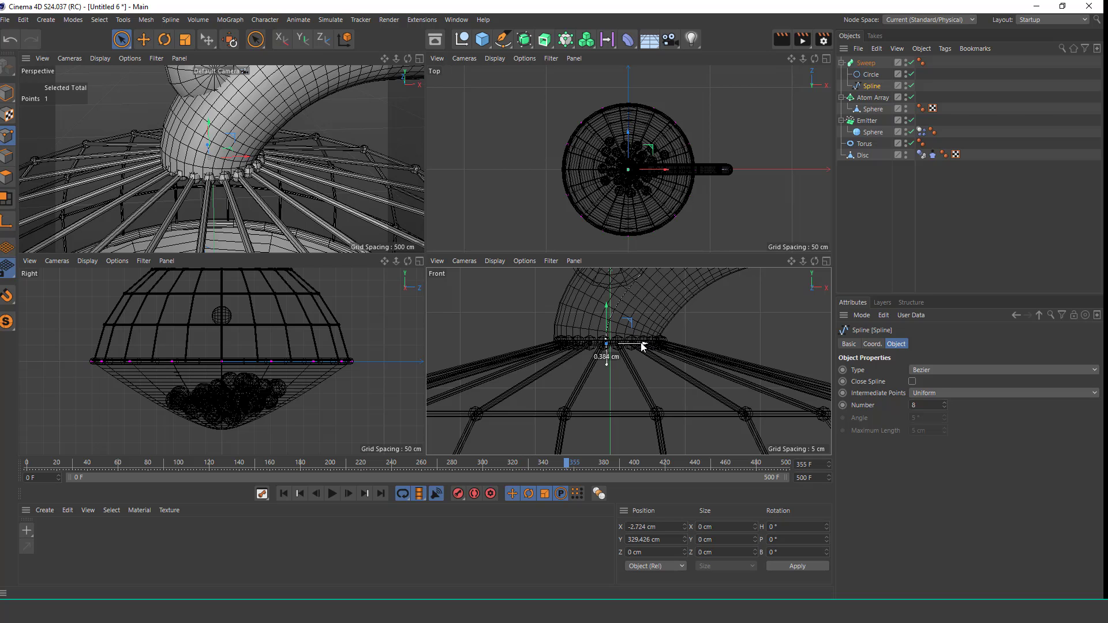
{"action": "scroll", "coordinate": [271, 363], "scroll_direction": "up", "scroll_amount": 6}
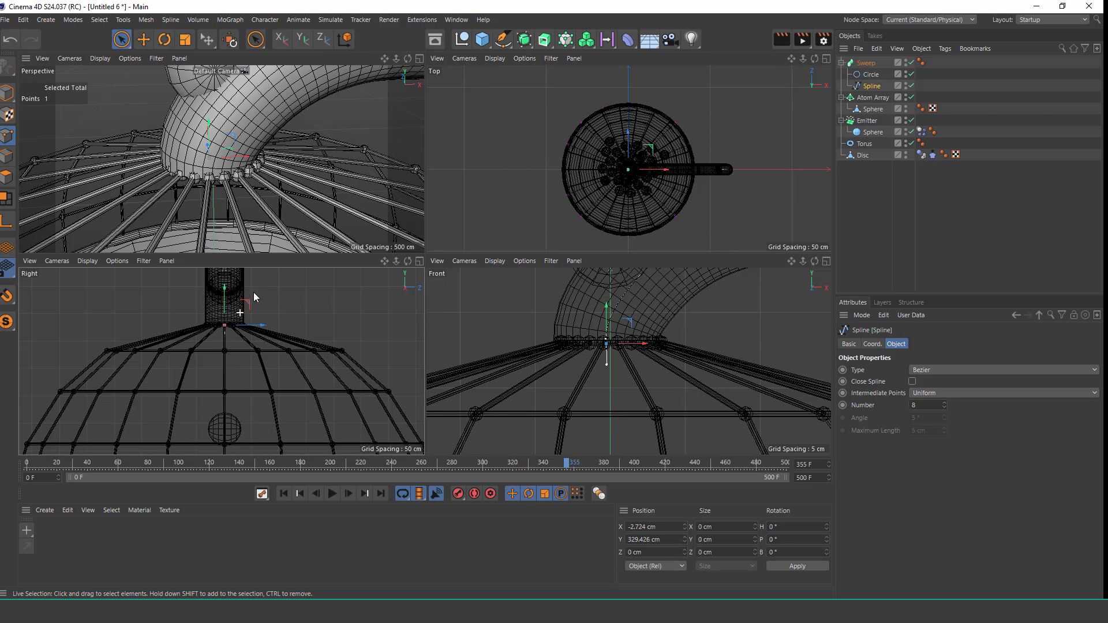
{"action": "scroll", "coordinate": [254, 297], "scroll_direction": "up", "scroll_amount": 8}
{"action": "mouse_move", "coordinate": [221, 345]}
{"action": "left_mouse_down"}
{"action": "mouse_move", "coordinate": [219, 323]}
{"action": "mouse_move", "coordinate": [221, 339]}
{"action": "left_mouse_up"}
{"action": "left_click_drag", "start_coordinate": [247, 155], "coordinate": [248, 156]}
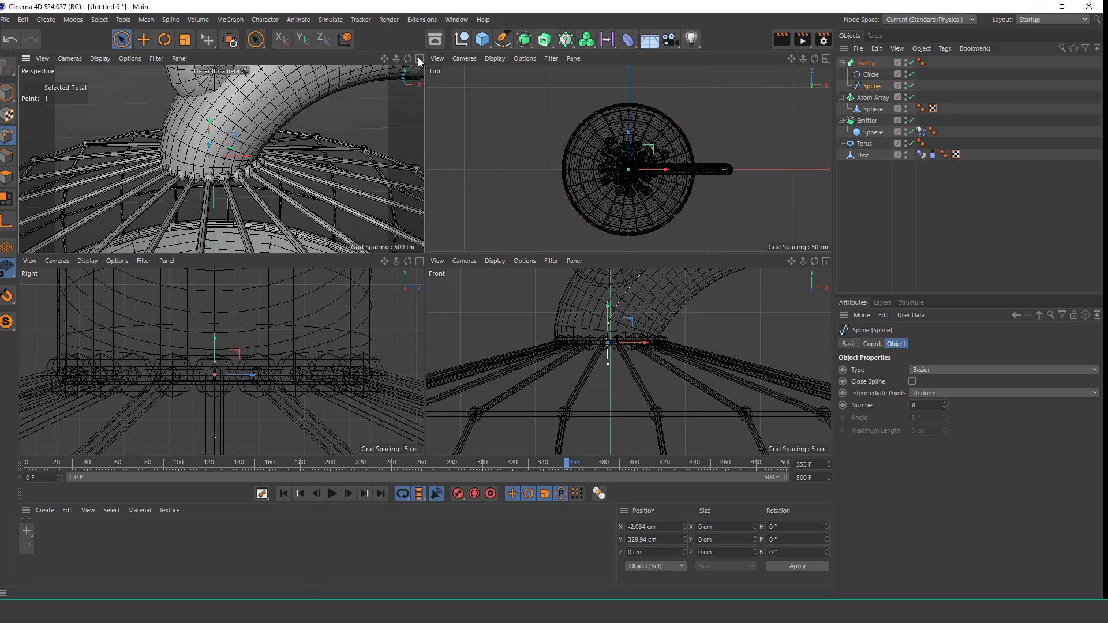
Examine the joint between the pipe's lower end and the cage's top ring up close, and the whole assembly from a distance.
{"action": "left_click", "coordinate": [419, 59]}
{"action": "scroll", "coordinate": [388, 231], "scroll_direction": "up", "scroll_amount": 2}
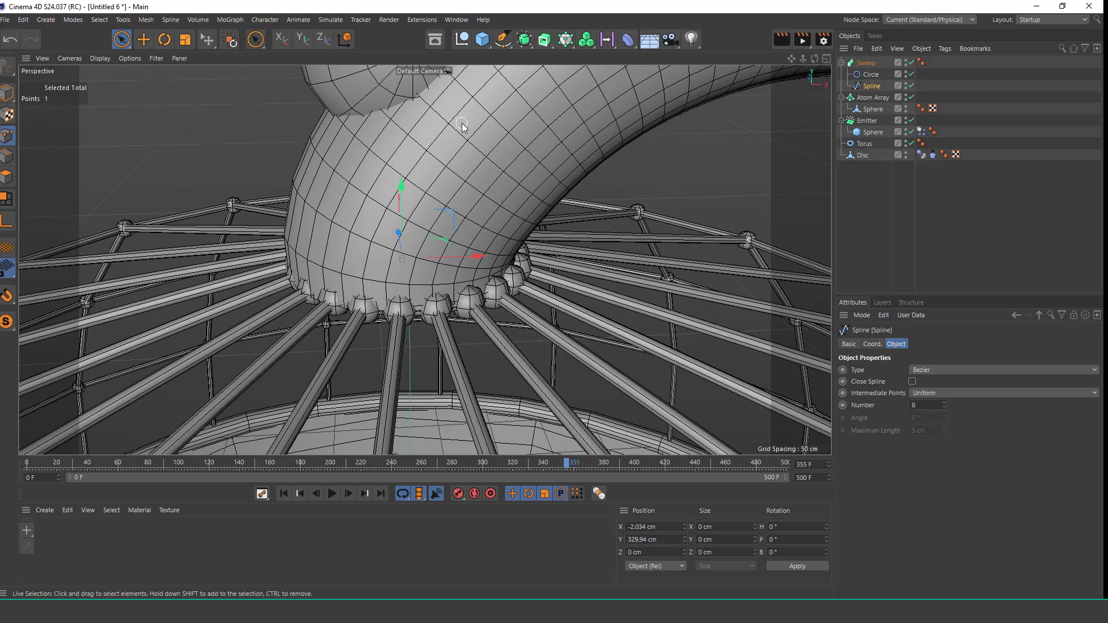
{"action": "mouse_move", "coordinate": [460, 123]}
{"action": "left_mouse_down", "text": "alt"}
{"action": "mouse_move", "coordinate": [455, 148]}
{"action": "mouse_move", "coordinate": [451, 131]}
{"action": "left_mouse_up", "text": "alt"}
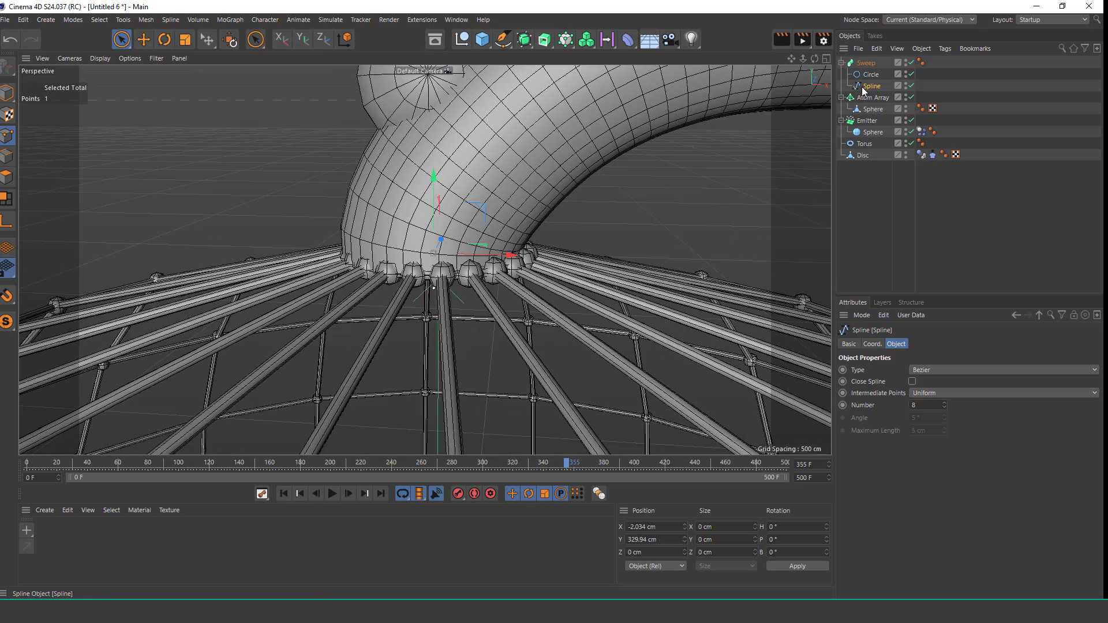
{"action": "left_click", "coordinate": [7, 136]}
{"action": "left_click", "coordinate": [6, 99]}
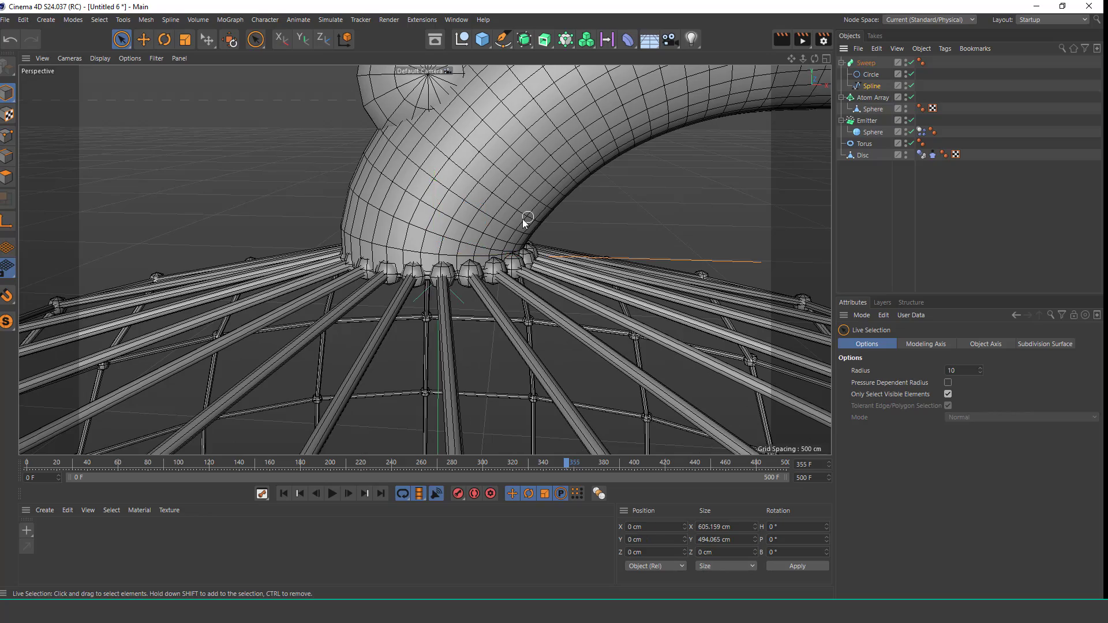
{"action": "left_click_drag", "start_coordinate": [578, 167], "coordinate": [640, 163], "text": "alt"}
{"action": "left_click", "coordinate": [871, 86]}
{"action": "scroll", "coordinate": [378, 221], "scroll_direction": "down", "scroll_amount": 10}
{"action": "scroll", "coordinate": [561, 190], "scroll_direction": "down", "scroll_amount": 5}
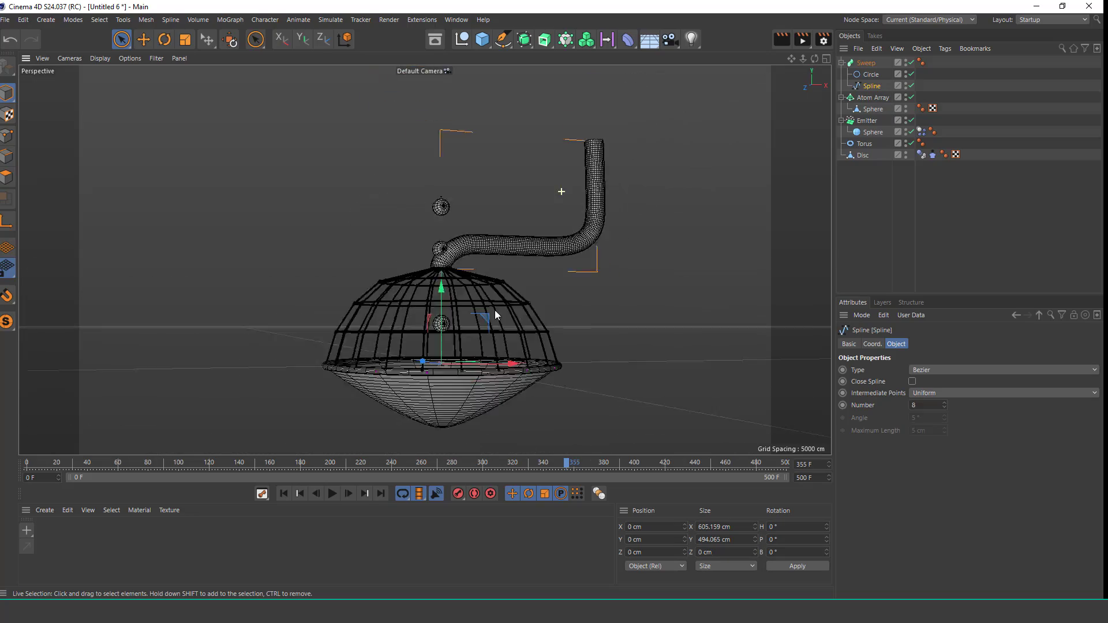
{"action": "left_click_drag", "start_coordinate": [494, 310], "coordinate": [517, 332], "text": "alt"}
{"action": "scroll", "coordinate": [511, 289], "scroll_direction": "up", "scroll_amount": 6}
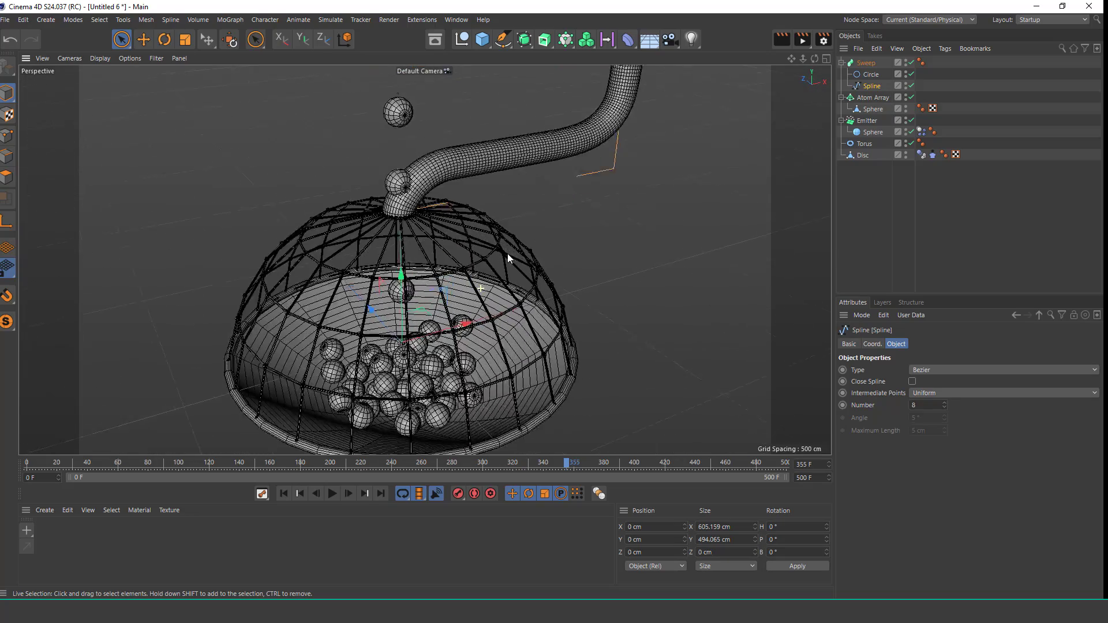
Open both ends of the pipe by turning off the Sweep's Start Cap and End Cap, checking from beneath the cage opening.
{"action": "left_click_drag", "start_coordinate": [381, 194], "coordinate": [407, 174], "text": "alt"}
{"action": "scroll", "coordinate": [405, 216], "scroll_direction": "up", "scroll_amount": 5}
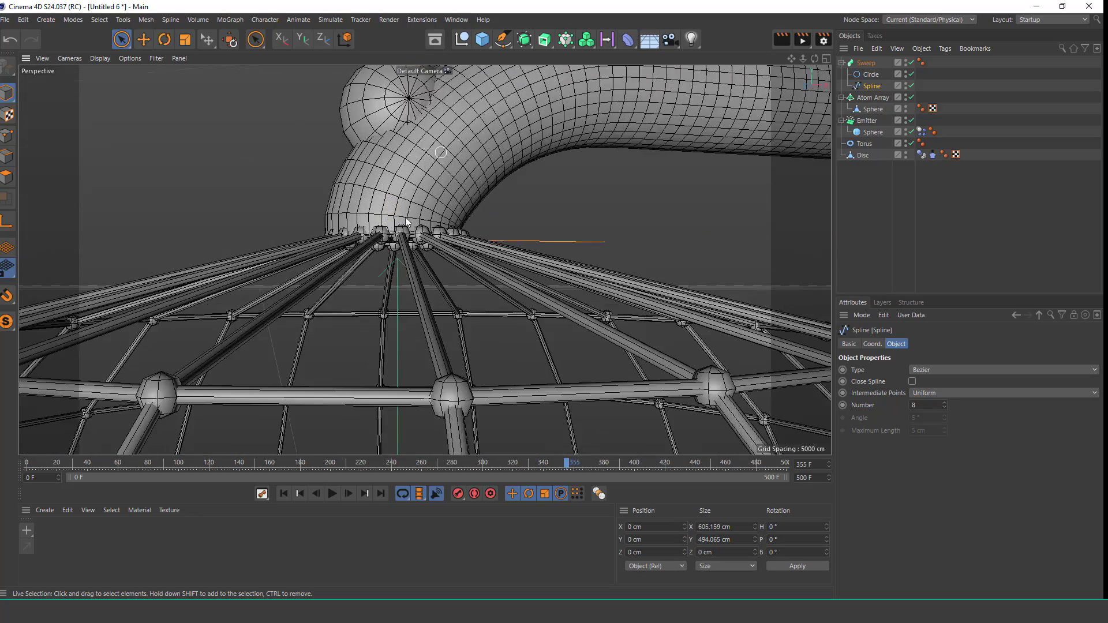
{"action": "left_click_drag", "start_coordinate": [405, 217], "coordinate": [425, 164], "text": "alt"}
{"action": "scroll", "coordinate": [398, 185], "scroll_direction": "up", "scroll_amount": 3}
{"action": "left_click_drag", "start_coordinate": [389, 217], "coordinate": [404, 184], "text": "alt"}
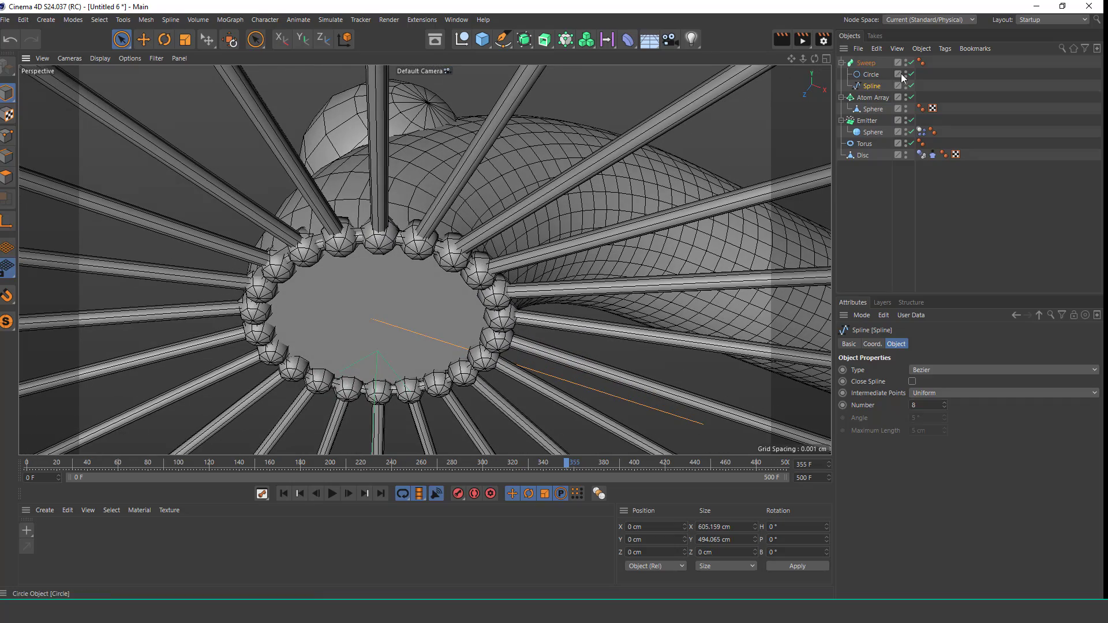
{"action": "left_click", "coordinate": [865, 63]}
{"action": "left_click", "coordinate": [955, 344]}
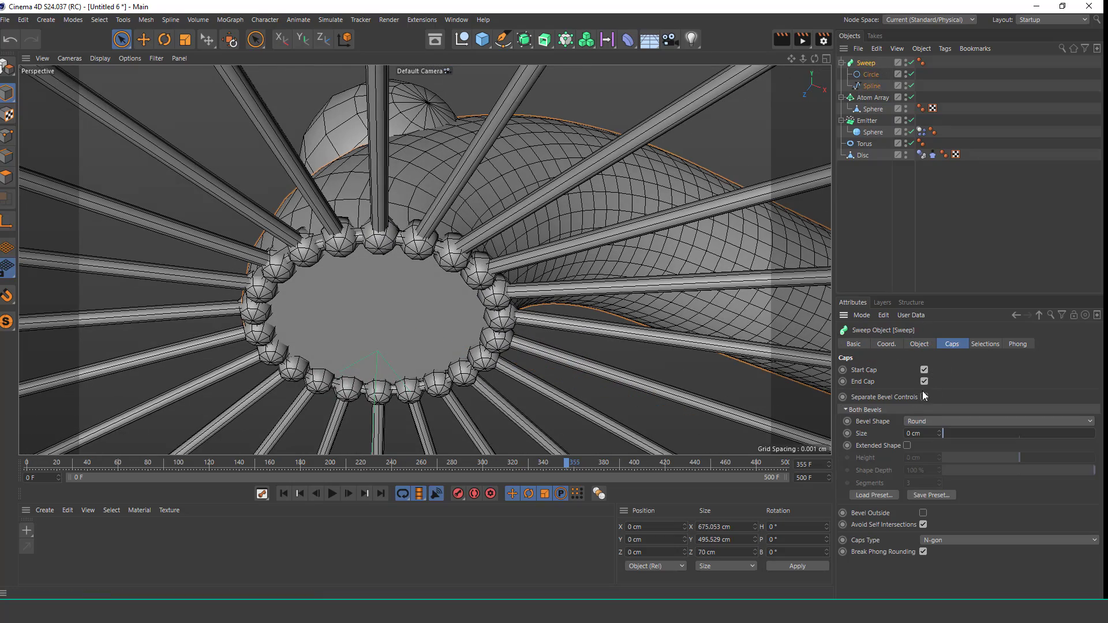
{"action": "left_click", "coordinate": [924, 370]}
{"action": "left_click_drag", "start_coordinate": [409, 316], "coordinate": [472, 262], "text": "alt"}
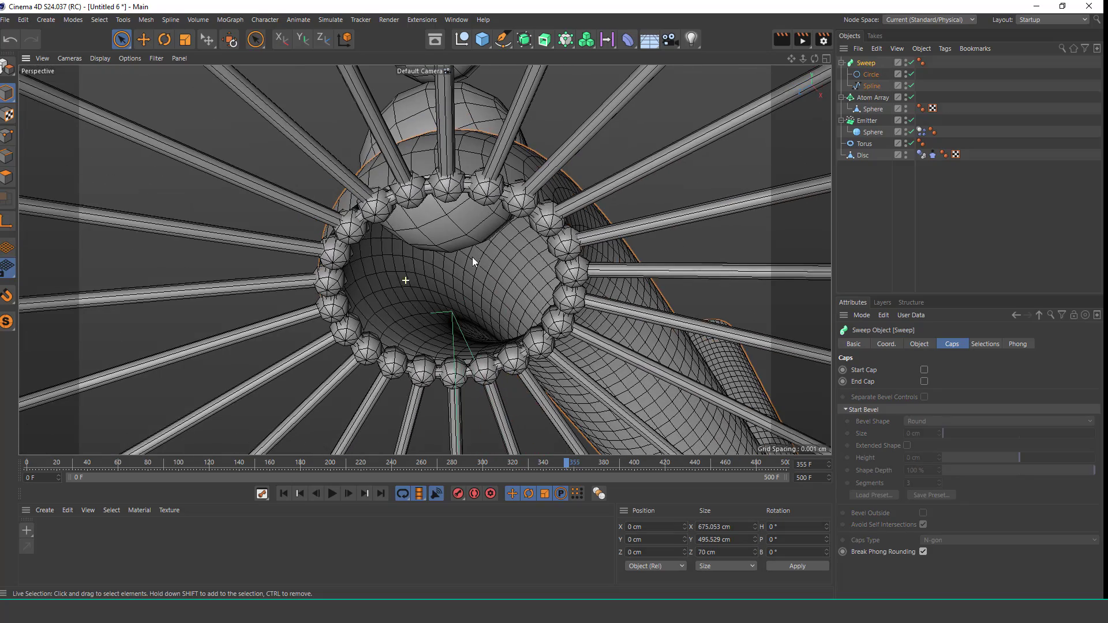
Set the Atom Array's Sphere Radius to 2 cm and check the slimmer joints around the pipe end.
{"action": "left_click", "coordinate": [878, 97]}
{"action": "left_click", "coordinate": [908, 383]}
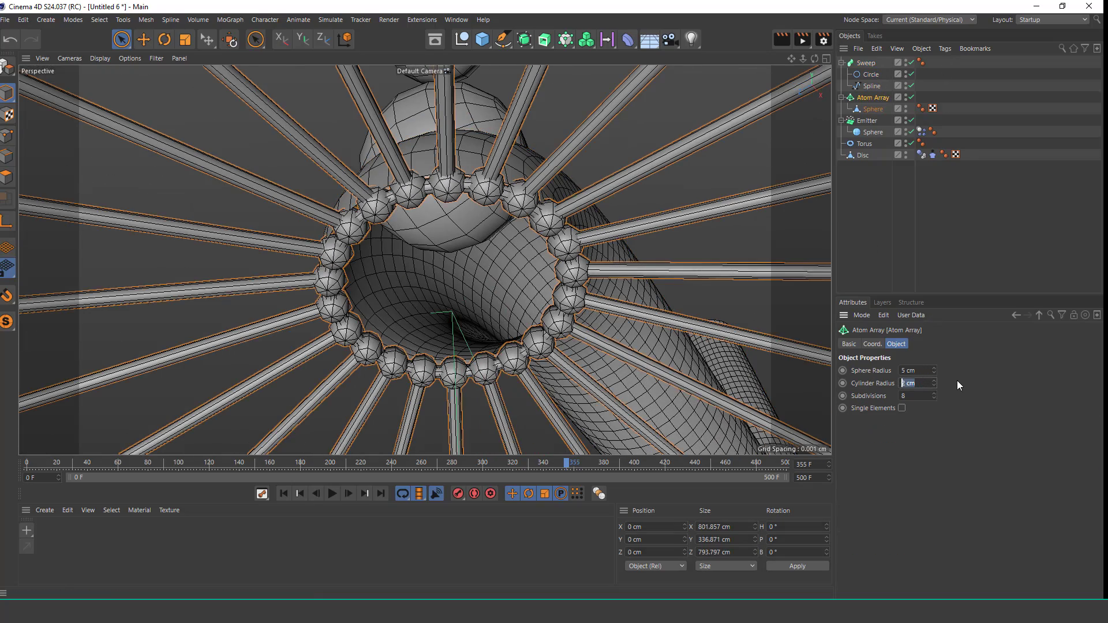
{"action": "double_click", "coordinate": [908, 371]}
{"action": "type", "text": "2"}
{"action": "key", "text": "Return"}
{"action": "left_click_drag", "start_coordinate": [785, 328], "coordinate": [718, 335], "text": "alt"}
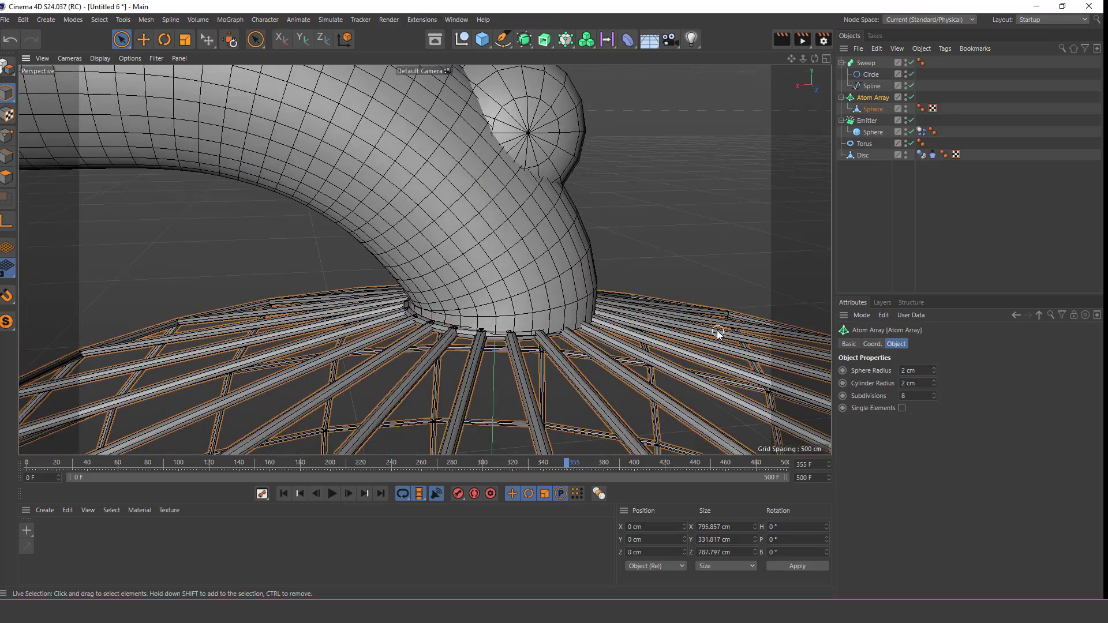
{"action": "left_click_drag", "start_coordinate": [605, 298], "coordinate": [488, 268], "text": "alt"}
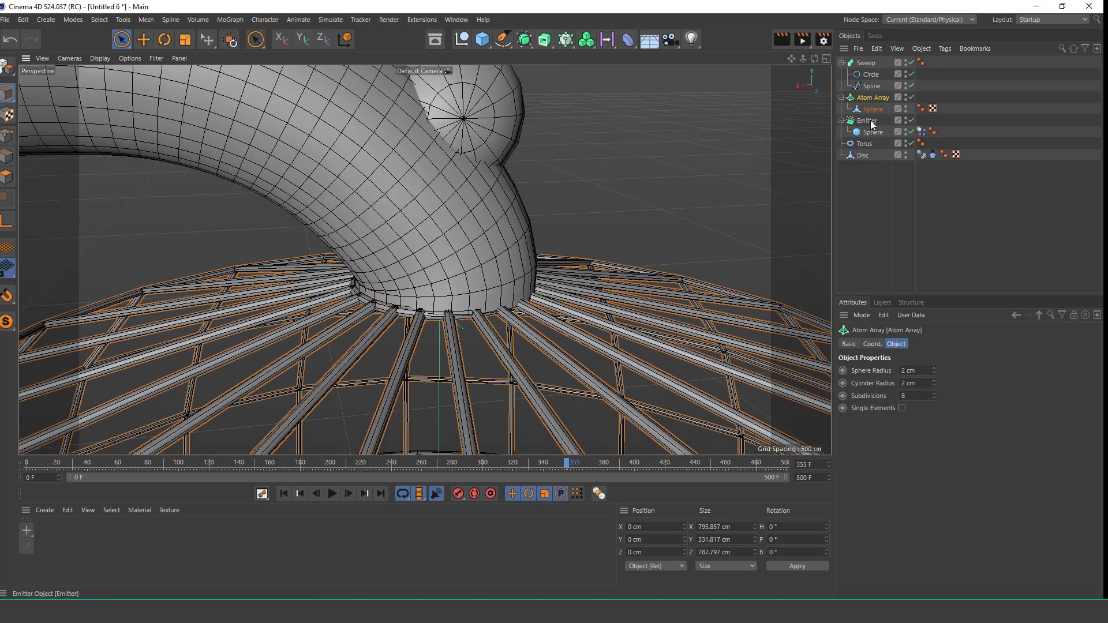
Shift the cage sphere's selected ring of 22 top points along X to about -1.795 cm to line up with the pipe.
{"action": "left_click", "coordinate": [869, 64]}
{"action": "left_click", "coordinate": [871, 75]}
{"action": "left_click", "coordinate": [871, 87]}
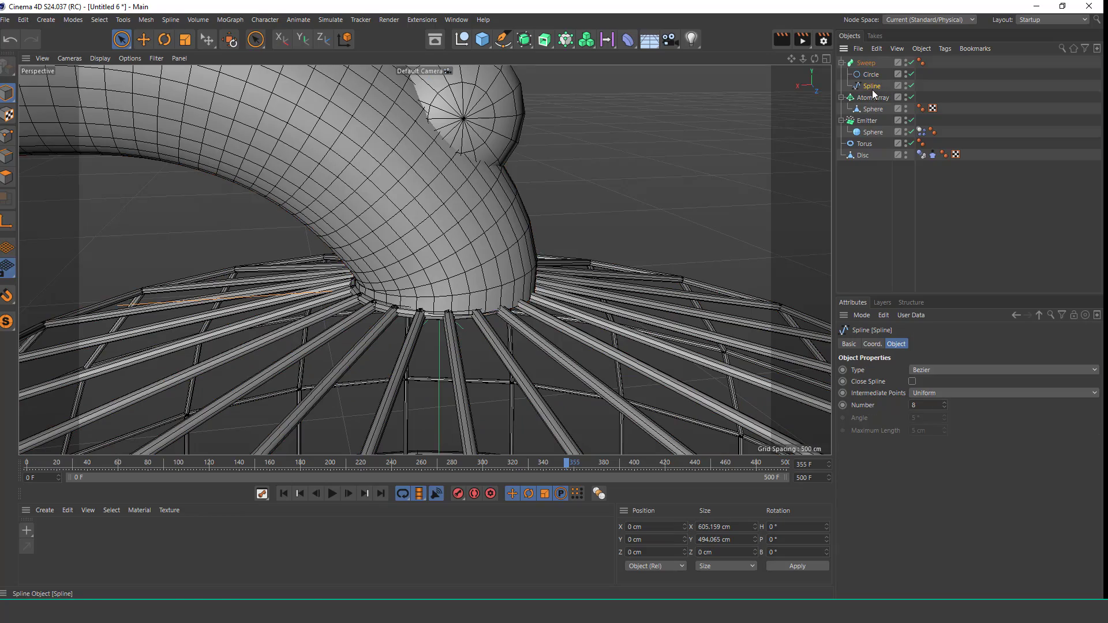
{"action": "left_click_drag", "start_coordinate": [505, 218], "coordinate": [527, 201], "text": "alt"}
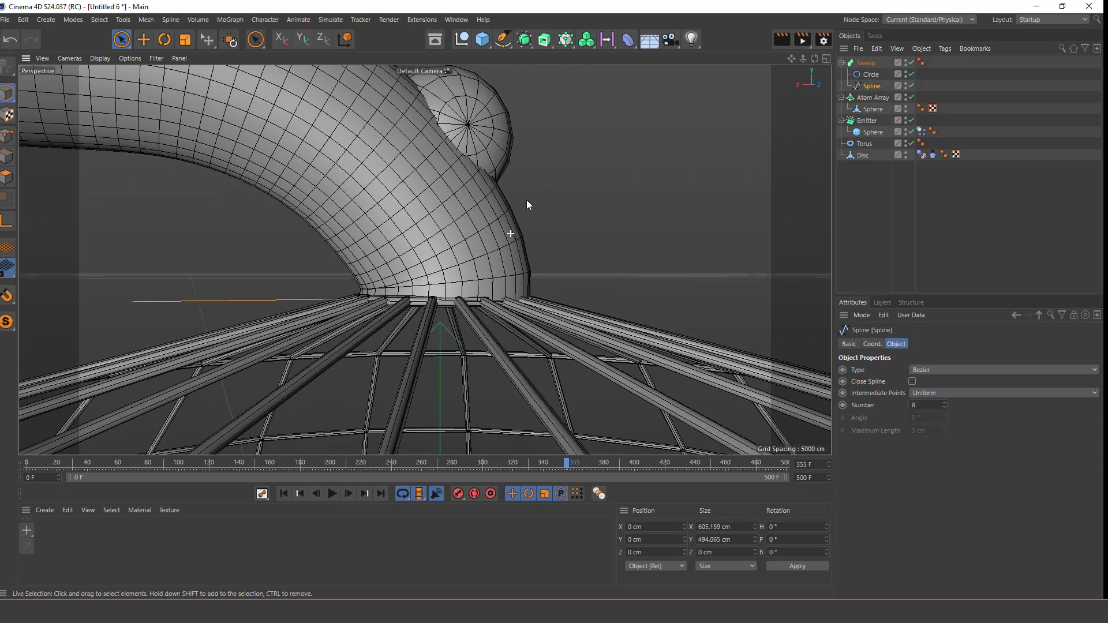
{"action": "left_click", "coordinate": [873, 109]}
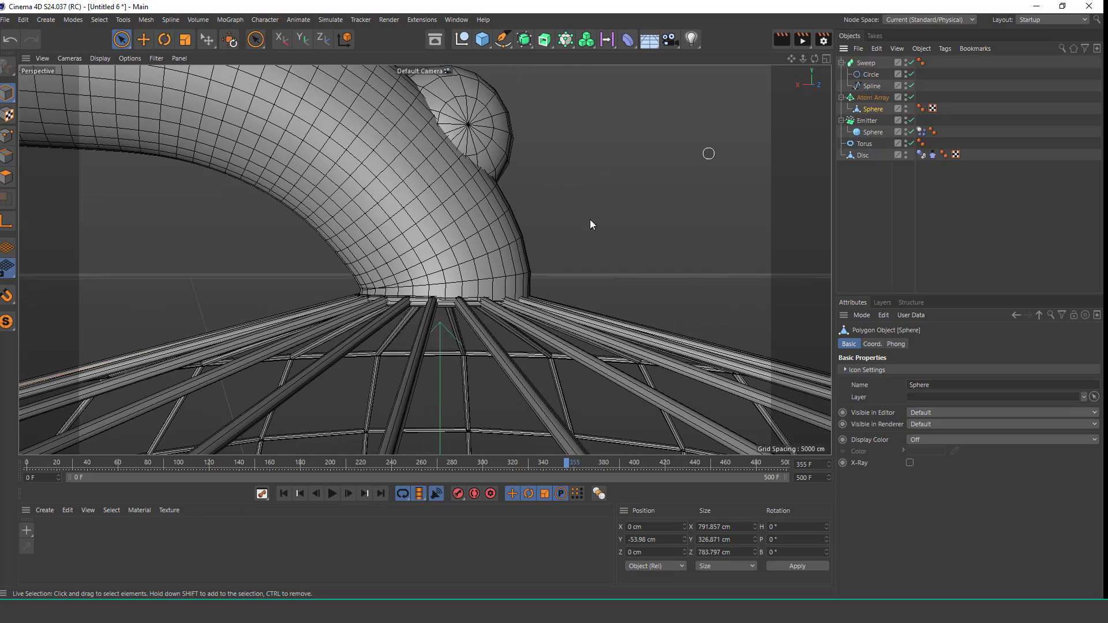
{"action": "left_click", "coordinate": [7, 136]}
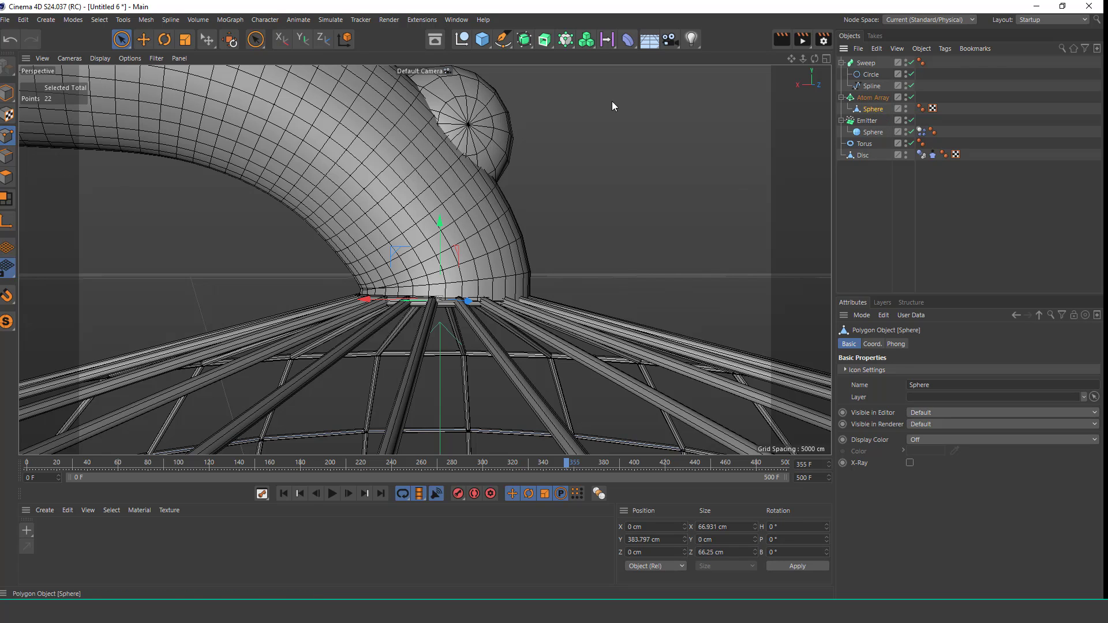
{"action": "left_click", "coordinate": [122, 40]}
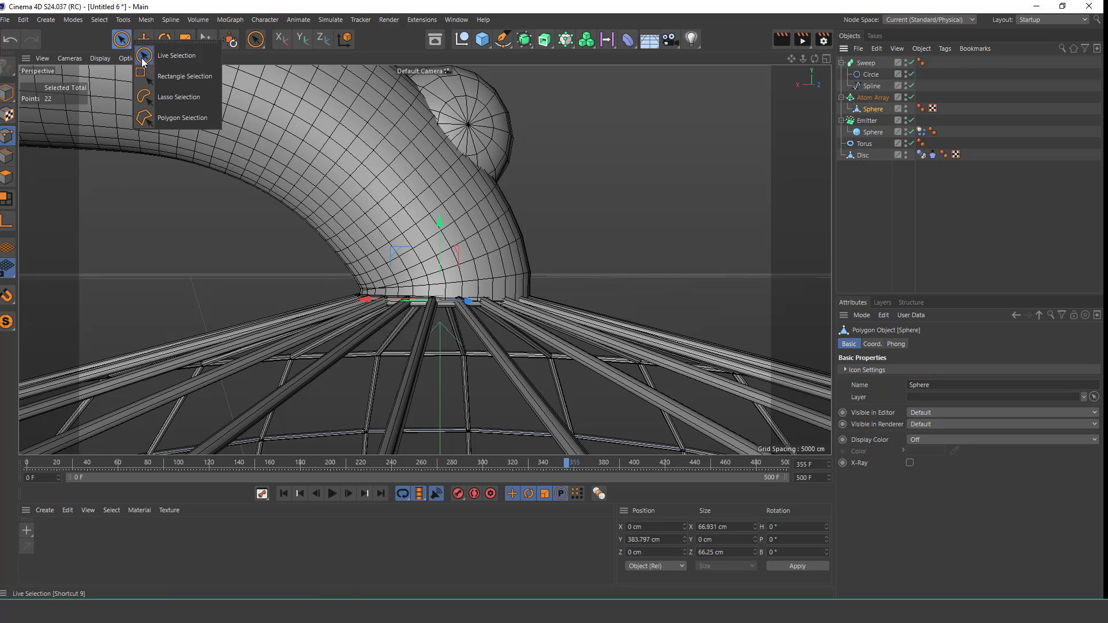
{"action": "left_click", "coordinate": [173, 76]}
{"action": "left_click_drag", "start_coordinate": [266, 245], "coordinate": [588, 332]}
{"action": "left_click_drag", "start_coordinate": [453, 281], "coordinate": [461, 346], "text": "alt"}
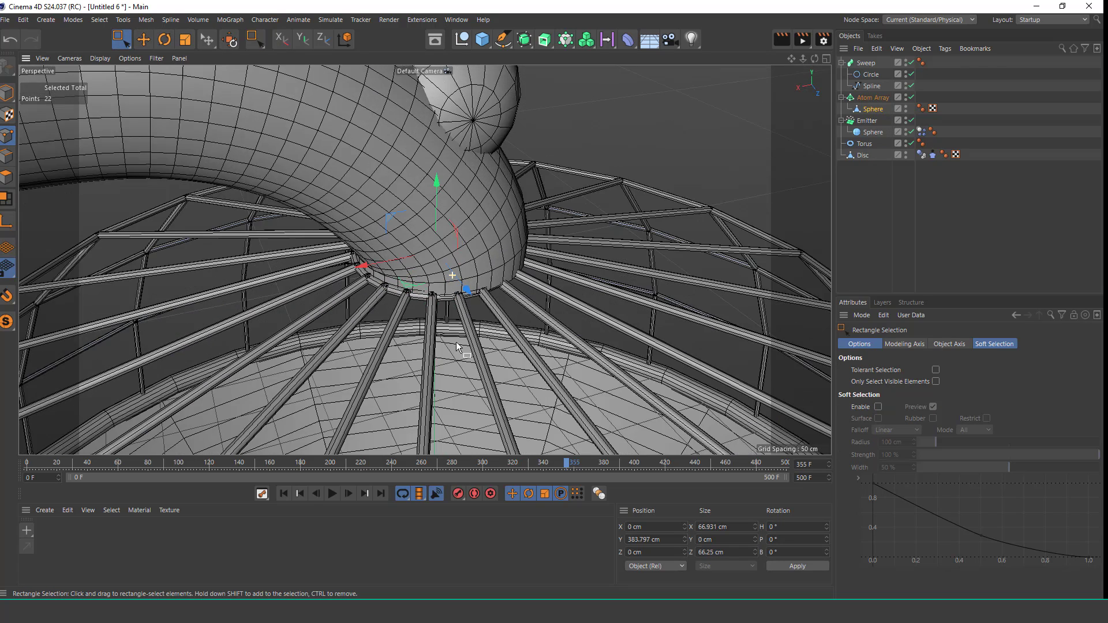
{"action": "left_click_drag", "start_coordinate": [442, 287], "coordinate": [426, 305], "text": "alt"}
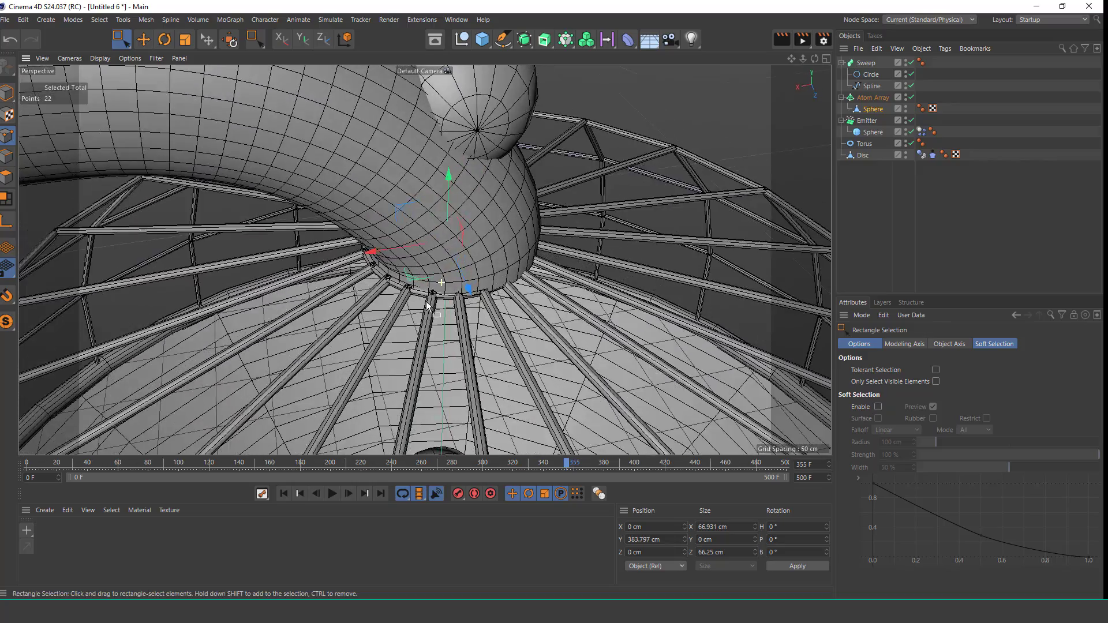
{"action": "left_click_drag", "start_coordinate": [370, 254], "coordinate": [374, 252]}
{"action": "left_click_drag", "start_coordinate": [490, 244], "coordinate": [390, 96], "text": "alt"}
View the whole assembly, play the simulation from the first frame and pause it at about frame 86.
{"action": "left_click_drag", "start_coordinate": [122, 40], "coordinate": [167, 53]}
{"action": "scroll", "coordinate": [373, 293], "scroll_direction": "down", "scroll_amount": 8}
{"action": "left_click_drag", "start_coordinate": [399, 231], "coordinate": [378, 314], "text": "alt"}
{"action": "scroll", "coordinate": [450, 216], "scroll_direction": "down", "scroll_amount": 10}
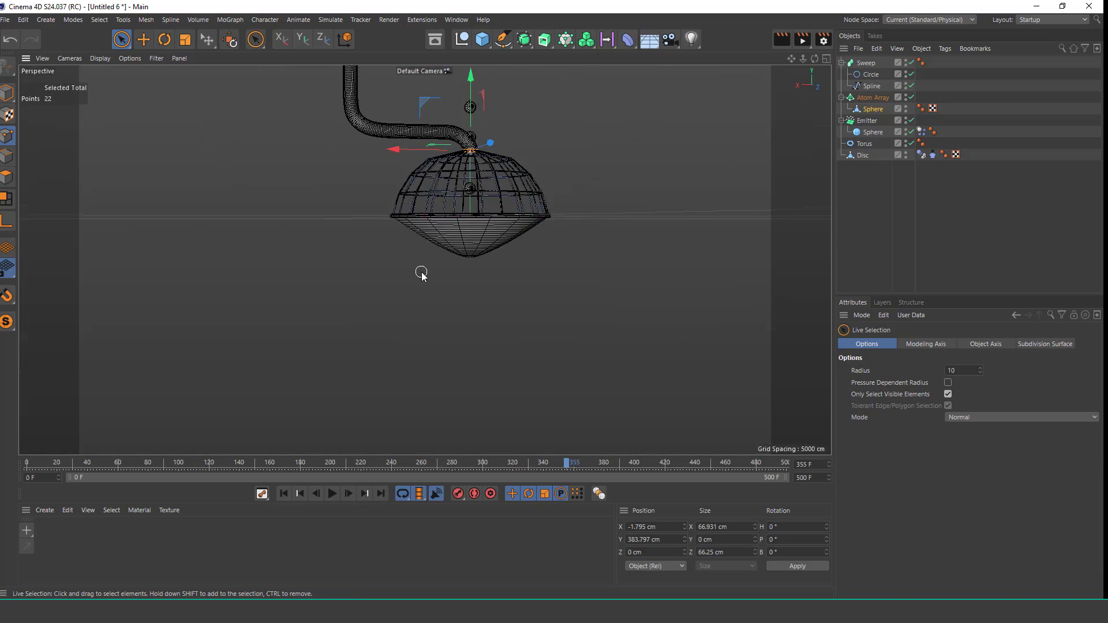
{"action": "left_click_drag", "start_coordinate": [443, 179], "coordinate": [670, 189], "text": "alt"}
{"action": "scroll", "coordinate": [477, 185], "scroll_direction": "up", "scroll_amount": 6}
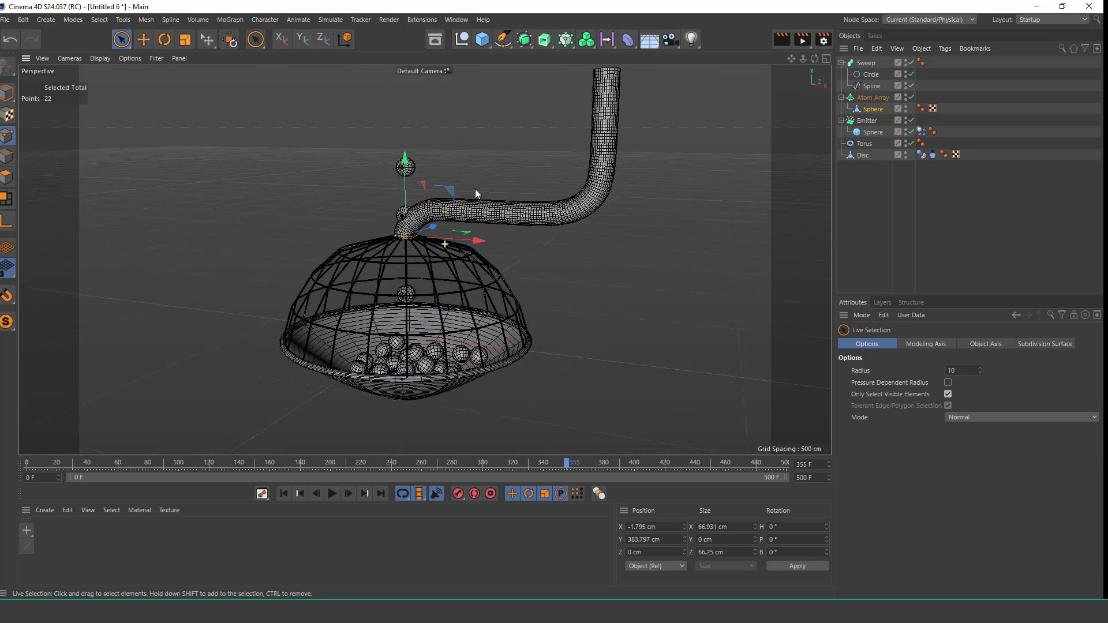
{"action": "left_click", "coordinate": [284, 493]}
{"action": "left_click", "coordinate": [331, 493]}
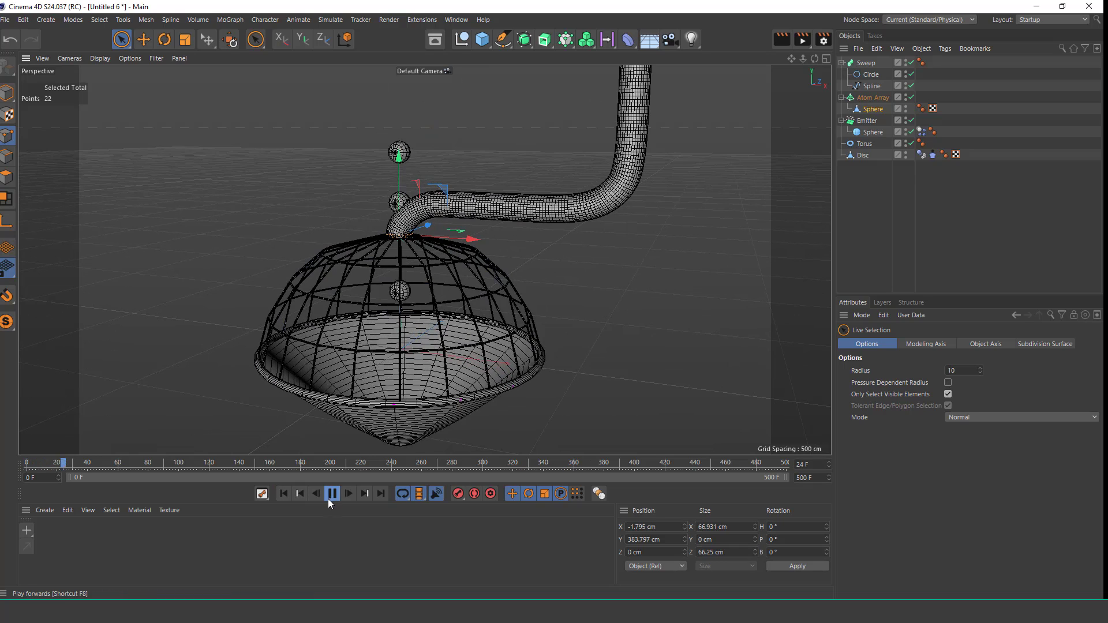
{"action": "left_click", "coordinate": [332, 493]}
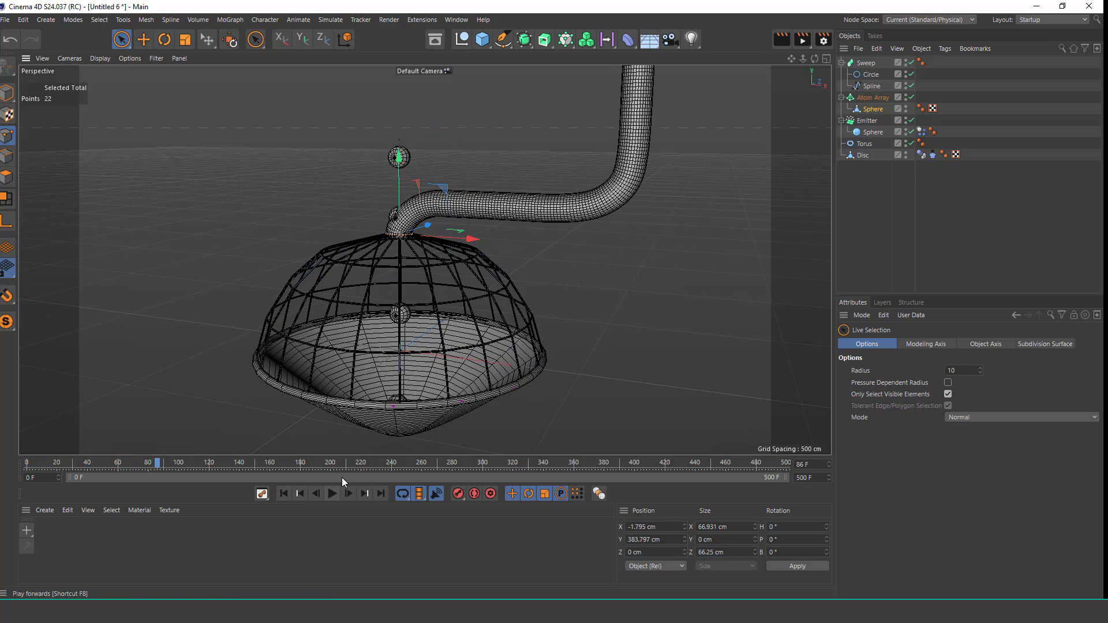
{"action": "left_click", "coordinate": [827, 58]}
{"action": "scroll", "coordinate": [617, 360], "scroll_direction": "down", "scroll_amount": 6}
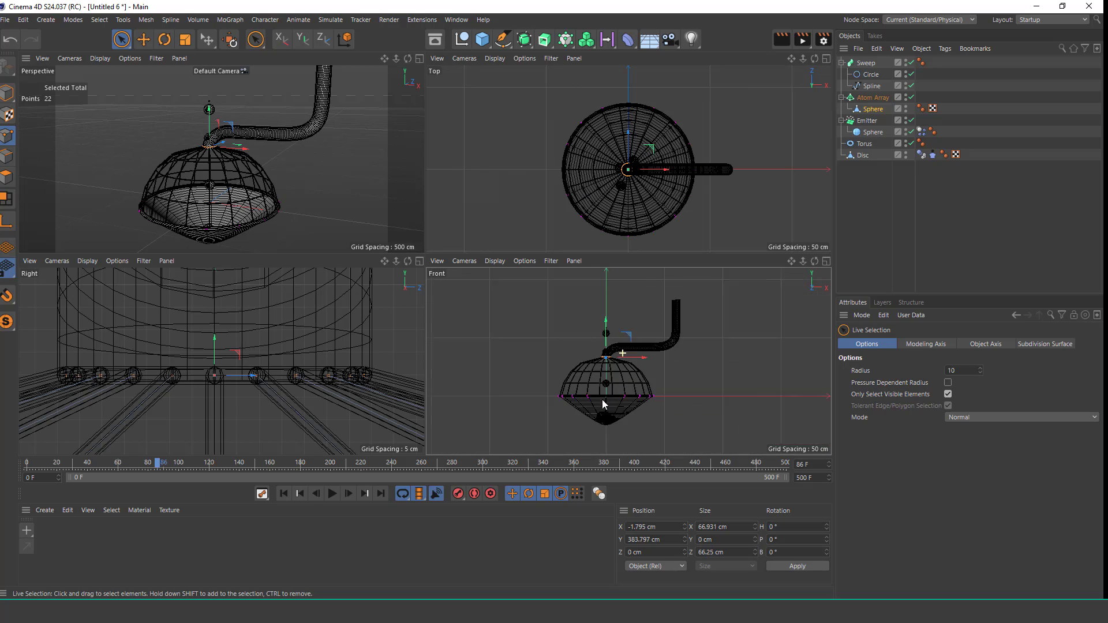
{"action": "left_click_drag", "start_coordinate": [600, 354], "coordinate": [604, 293]}
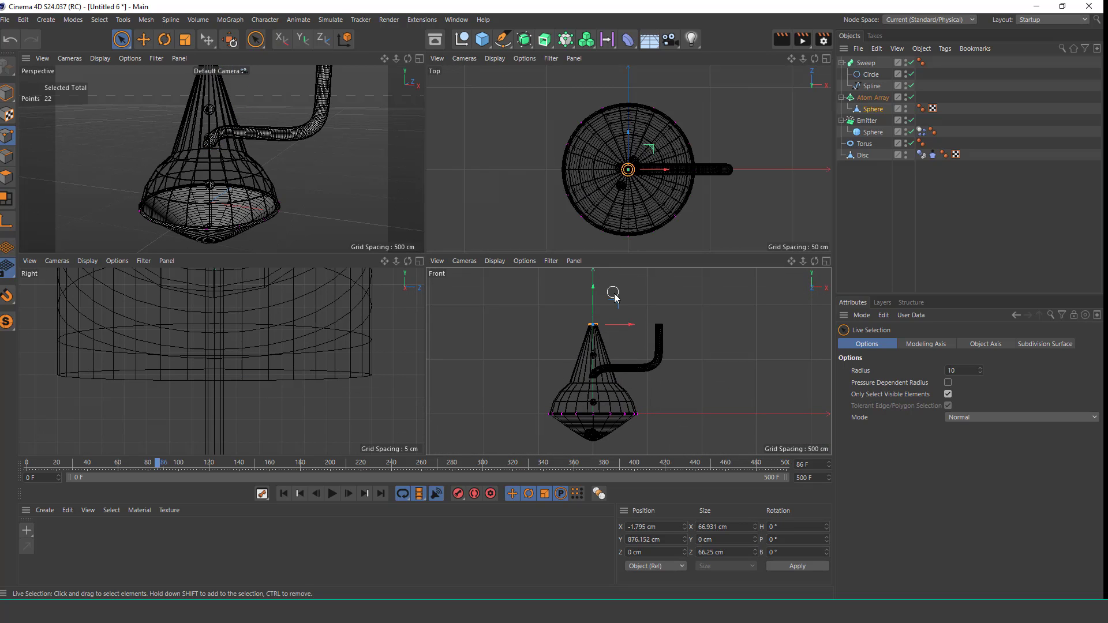
{"action": "left_click", "coordinate": [865, 121]}
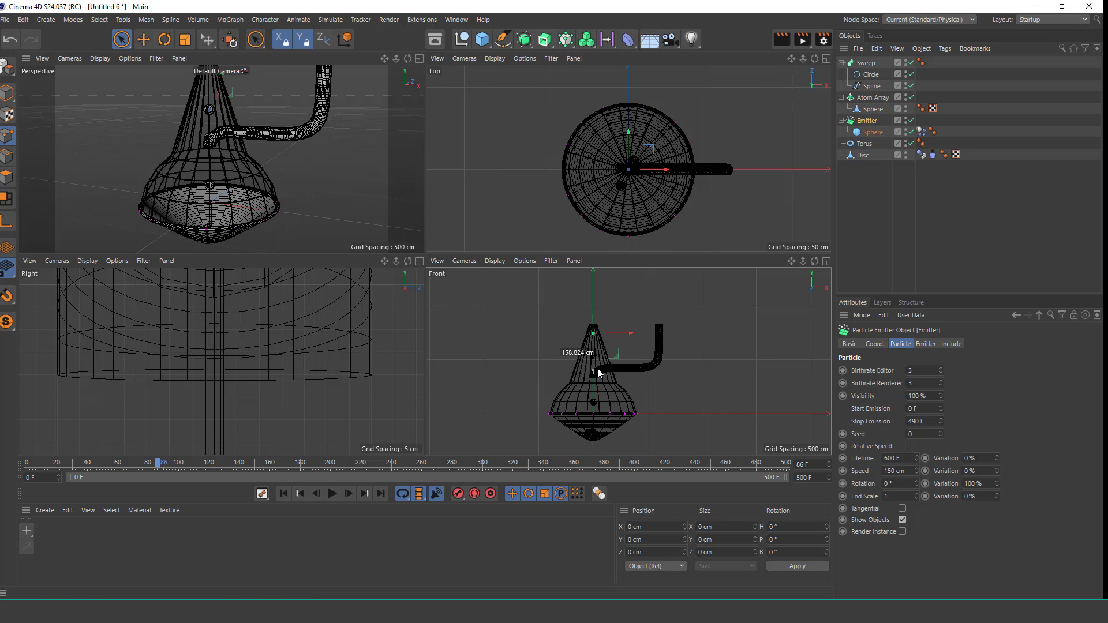
{"action": "key", "text": "ctrl+z"}
{"action": "key", "text": "ctrl+z"}
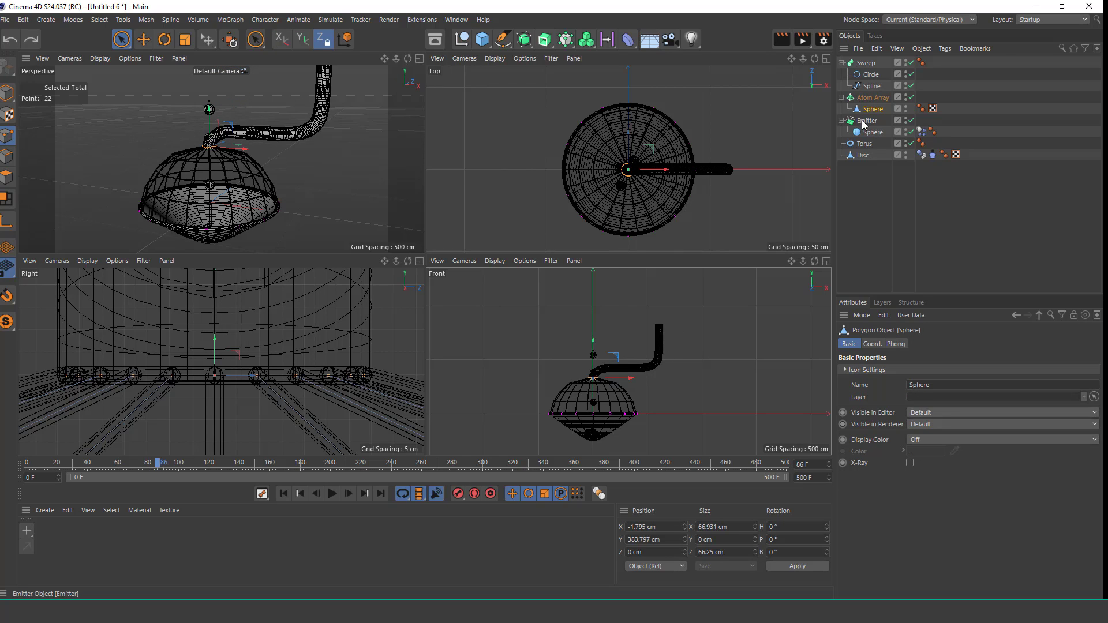
Raise the Emitter along Y in the front view to the height of the pipe's upper open end.
{"action": "left_click", "coordinate": [864, 121]}
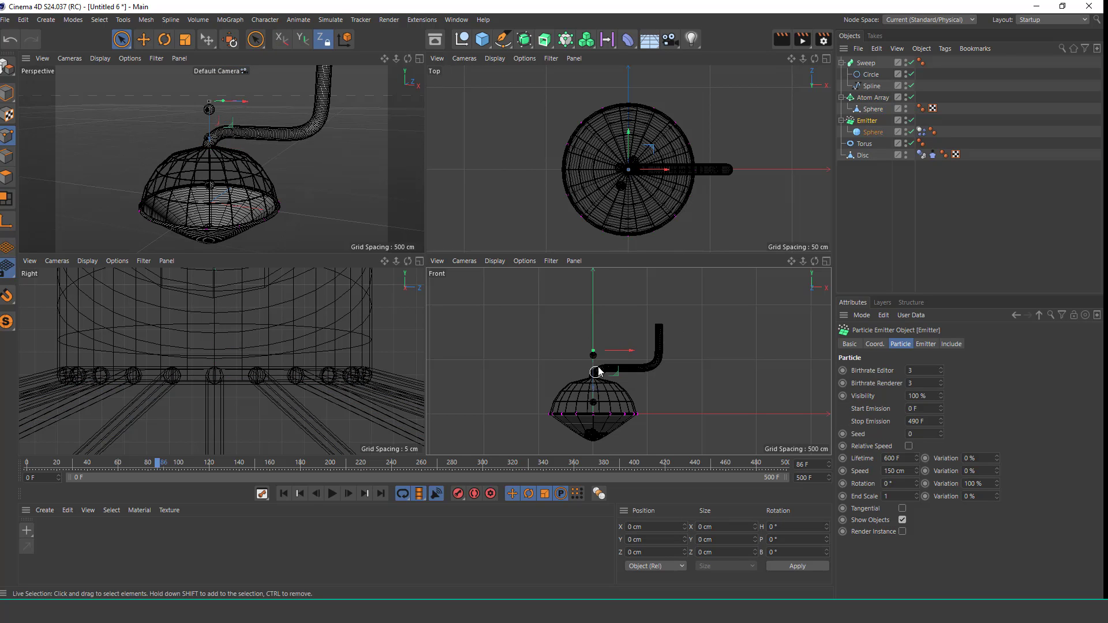
{"action": "scroll", "coordinate": [604, 352], "scroll_direction": "up", "scroll_amount": 5}
{"action": "left_click_drag", "start_coordinate": [601, 314], "coordinate": [601, 310]}
{"action": "right_click_drag", "start_coordinate": [605, 304], "coordinate": [605, 353], "text": "alt"}
{"action": "middle_click_drag", "start_coordinate": [610, 317], "coordinate": [605, 354], "text": "alt"}
{"action": "right_click_drag", "start_coordinate": [593, 338], "coordinate": [599, 325], "text": "alt"}
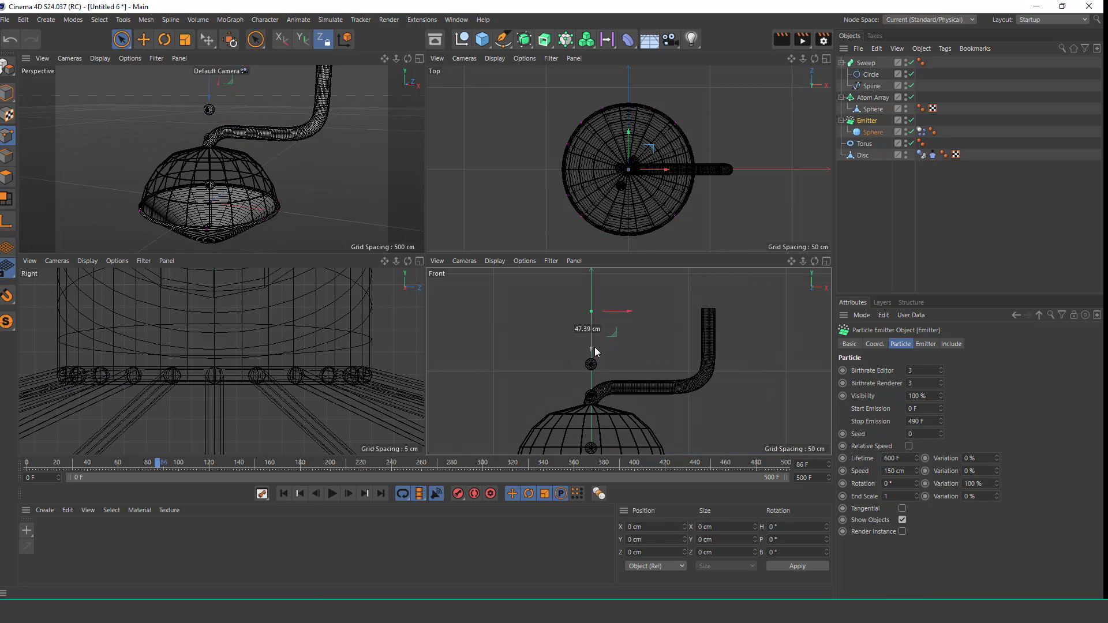
Move the Emitter along X over the pipe's vertical section and centre it just inside the upper opening, checking from the top view.
{"action": "left_click_drag", "start_coordinate": [745, 307], "coordinate": [745, 307]}
{"action": "right_click_drag", "start_coordinate": [708, 306], "coordinate": [741, 257], "text": "alt"}
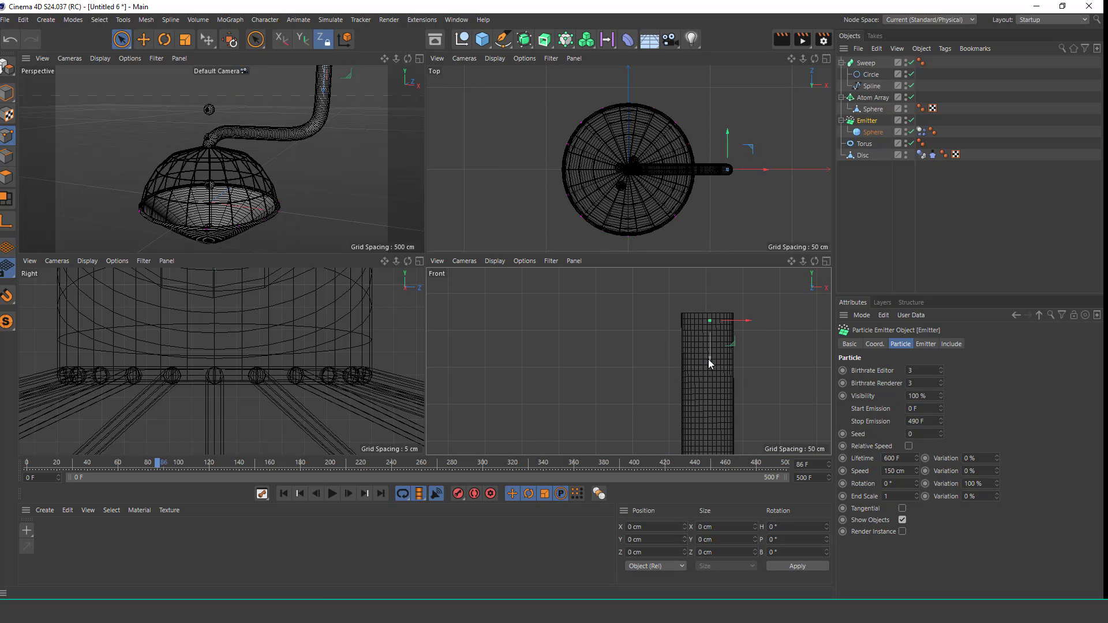
{"action": "left_click_drag", "start_coordinate": [708, 359], "coordinate": [710, 352]}
{"action": "scroll", "coordinate": [708, 341], "scroll_direction": "down", "scroll_amount": 2}
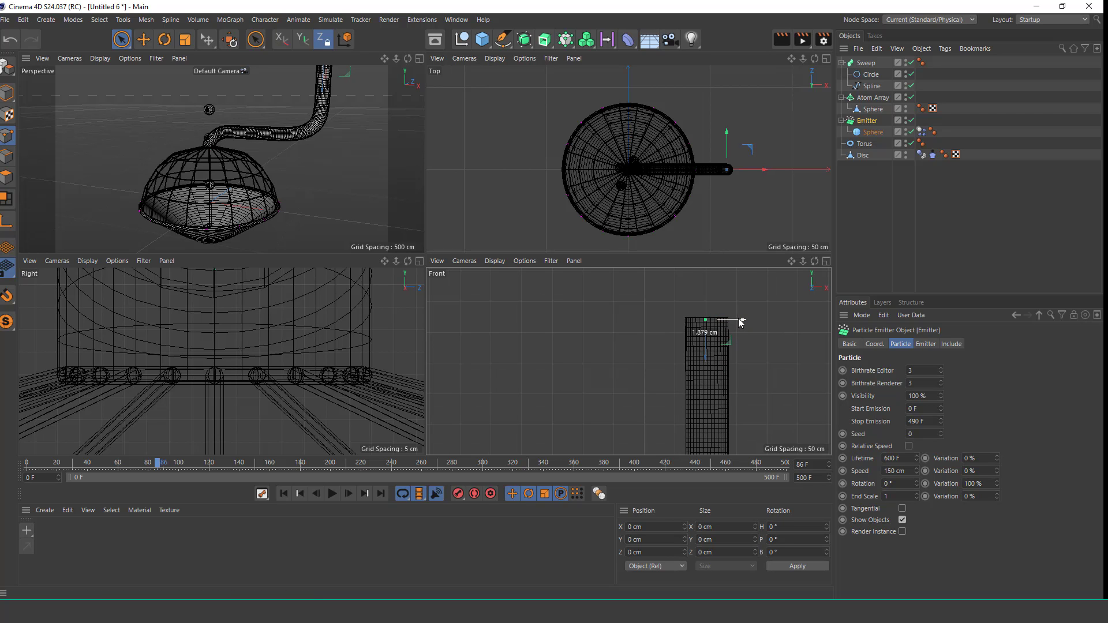
{"action": "scroll", "coordinate": [756, 138], "scroll_direction": "up", "scroll_amount": 6}
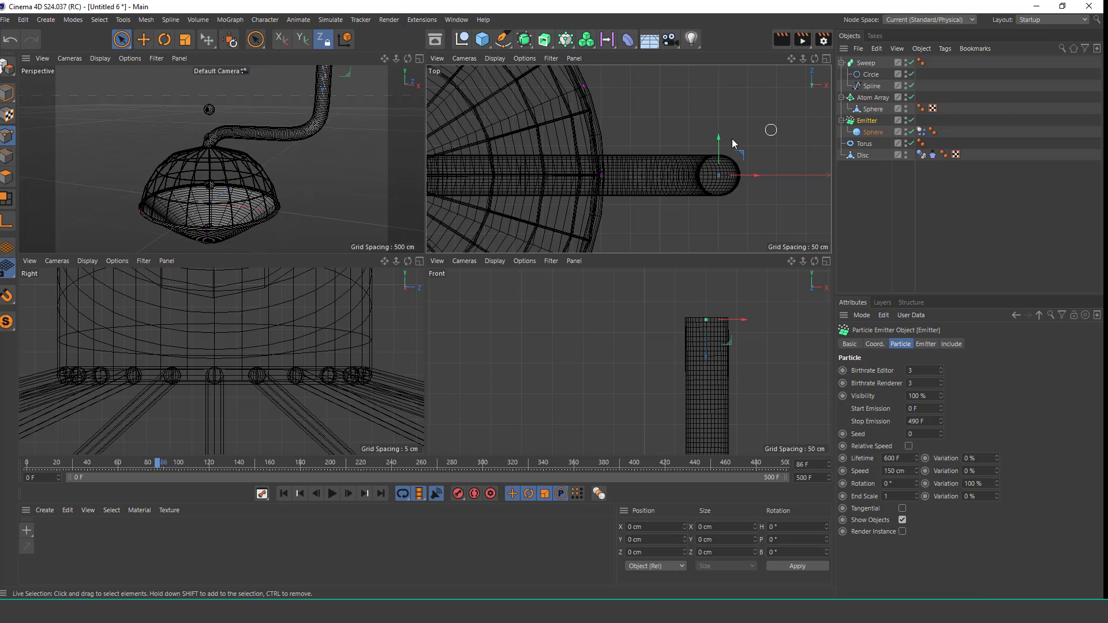
Play the simulation from the first frame in a full perspective view and examine how the spheres travel at the pipe's bend.
{"action": "left_click", "coordinate": [420, 59]}
{"action": "scroll", "coordinate": [432, 220], "scroll_direction": "down", "scroll_amount": 2}
{"action": "left_click_drag", "start_coordinate": [461, 201], "coordinate": [353, 435], "text": "alt"}
{"action": "left_click", "coordinate": [286, 494]}
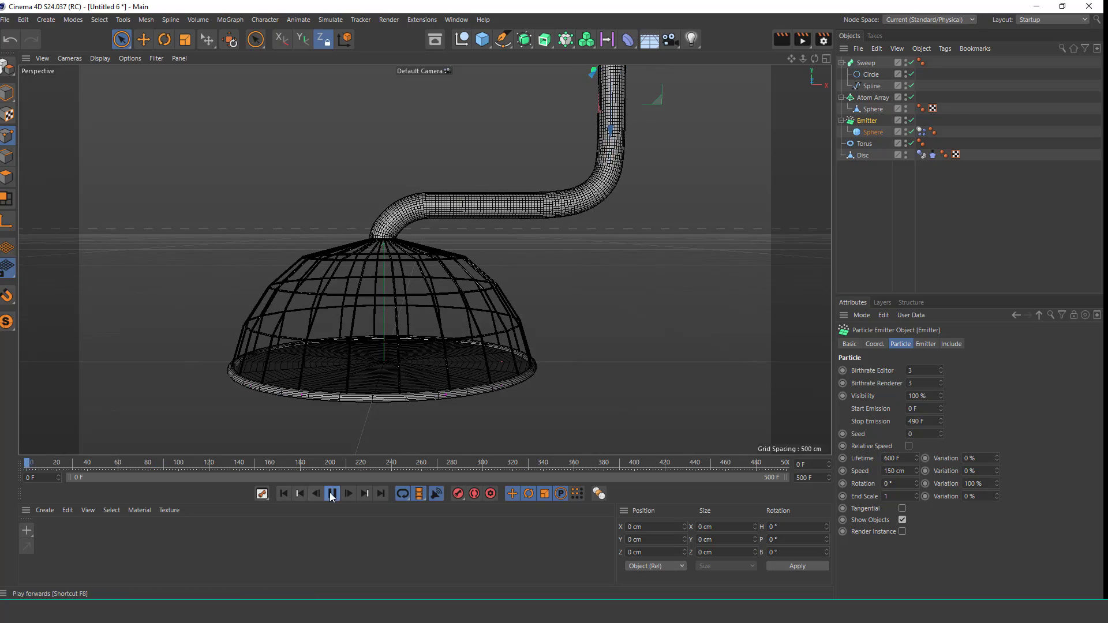
{"action": "left_click", "coordinate": [332, 494]}
{"action": "left_click_drag", "start_coordinate": [609, 165], "coordinate": [586, 203], "text": "alt"}
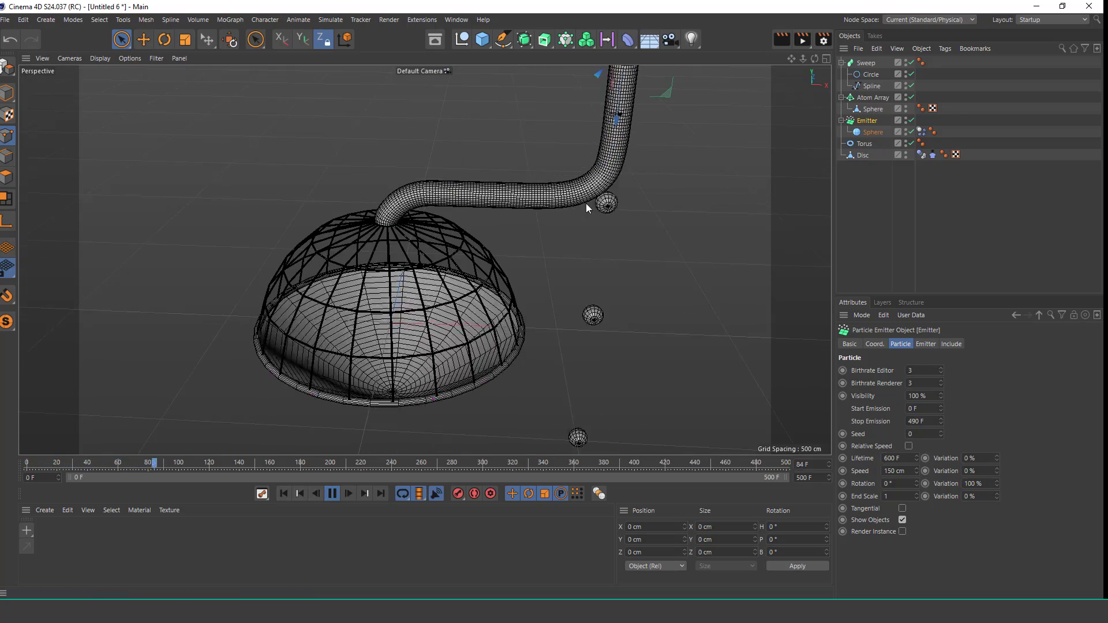
{"action": "middle_click_drag", "start_coordinate": [586, 203], "coordinate": [549, 254], "text": "alt"}
{"action": "scroll", "coordinate": [604, 171], "scroll_direction": "up", "scroll_amount": 5}
{"action": "left_click_drag", "start_coordinate": [604, 171], "coordinate": [666, 187], "text": "alt"}
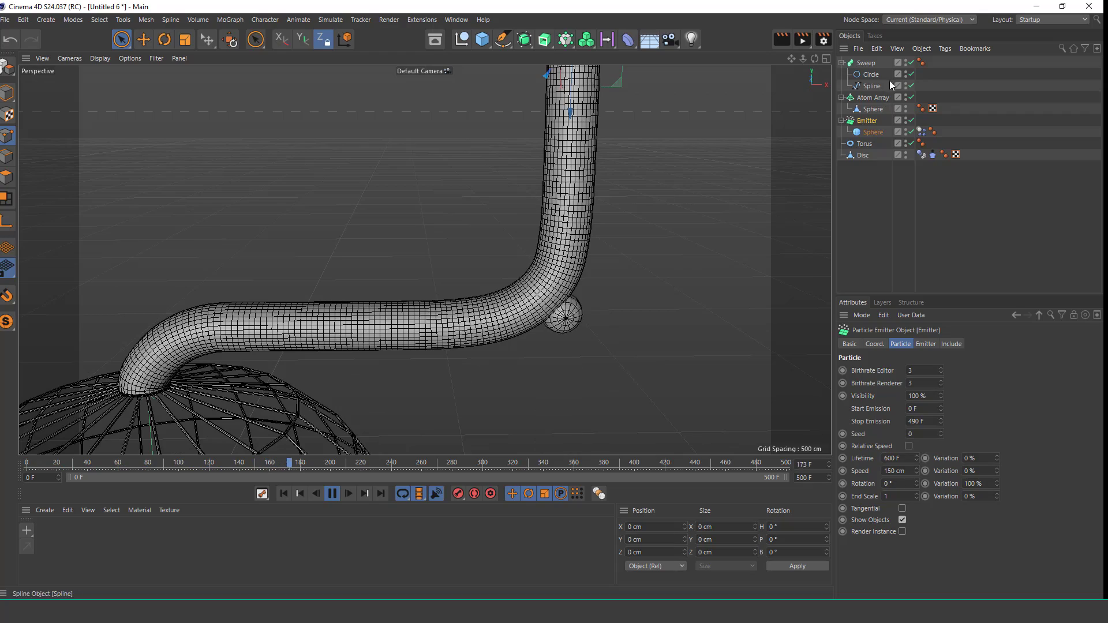
Turn on X-Ray for the Sweep pipe, look at the spheres inside it and pause playback at frame 42.
{"action": "left_click", "coordinate": [867, 62]}
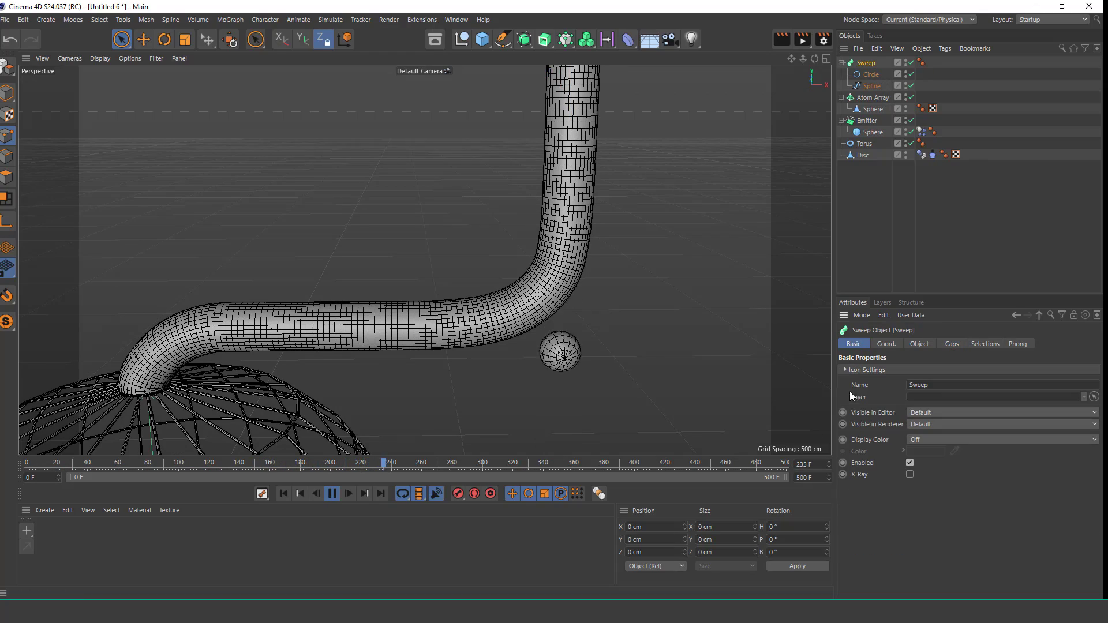
{"action": "left_click", "coordinate": [907, 474]}
{"action": "scroll", "coordinate": [587, 234], "scroll_direction": "down", "scroll_amount": 2}
{"action": "middle_click_drag", "start_coordinate": [586, 235], "coordinate": [566, 268], "text": "alt"}
{"action": "left_click_drag", "start_coordinate": [564, 229], "coordinate": [516, 423], "text": "alt"}
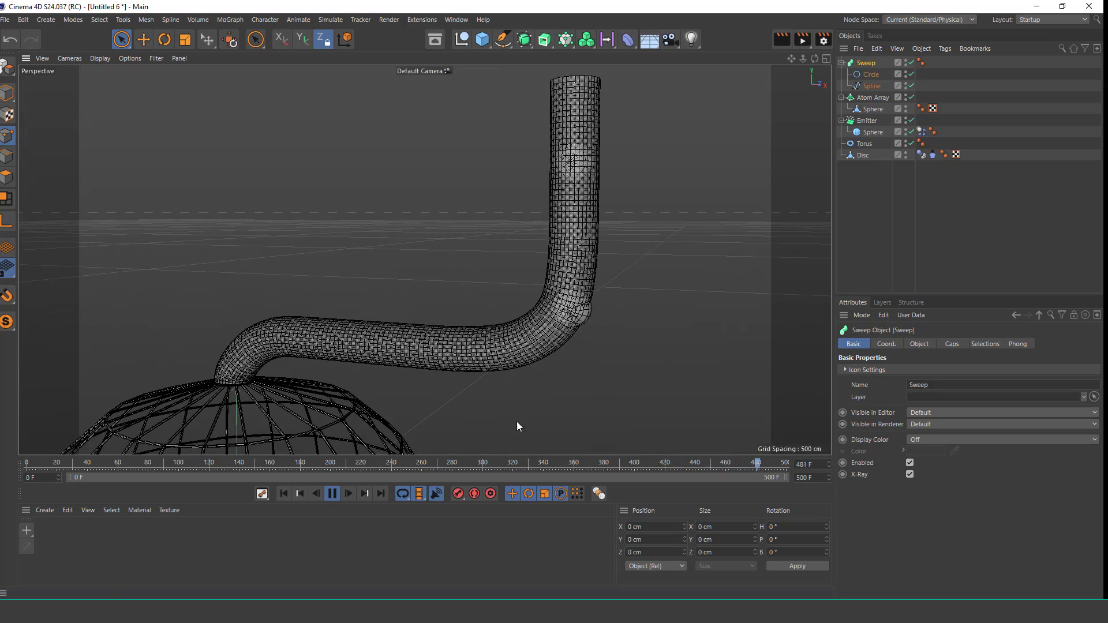
{"action": "left_click", "coordinate": [333, 494]}
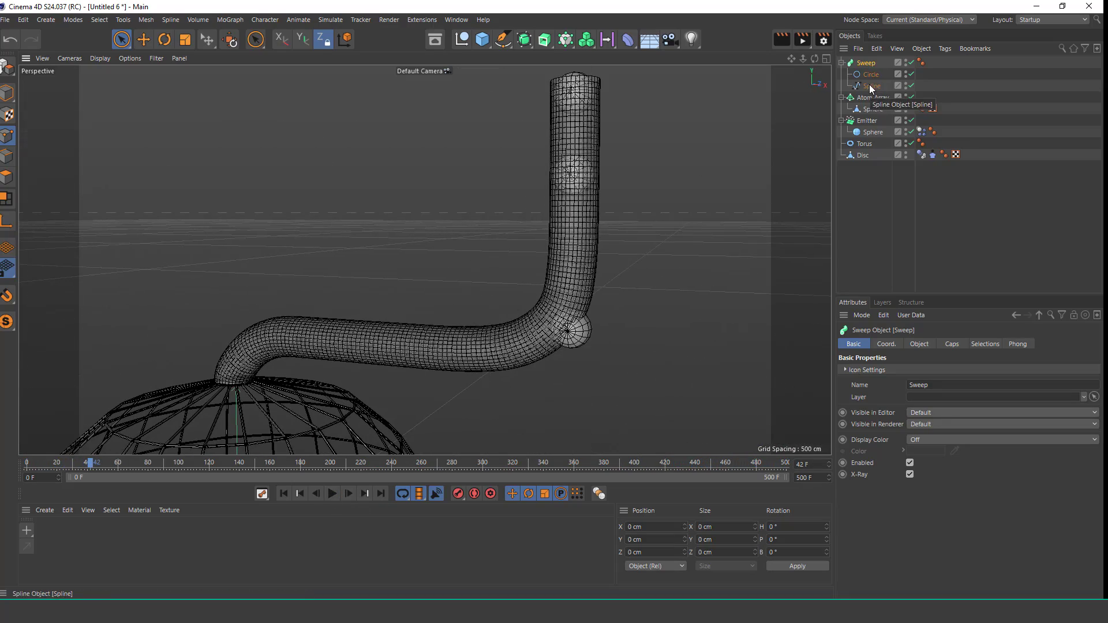
Add a Rigid Body dynamics tag to the Sweep pipe and set its collision Shape to Static Mesh.
{"action": "left_click", "coordinate": [943, 48]}
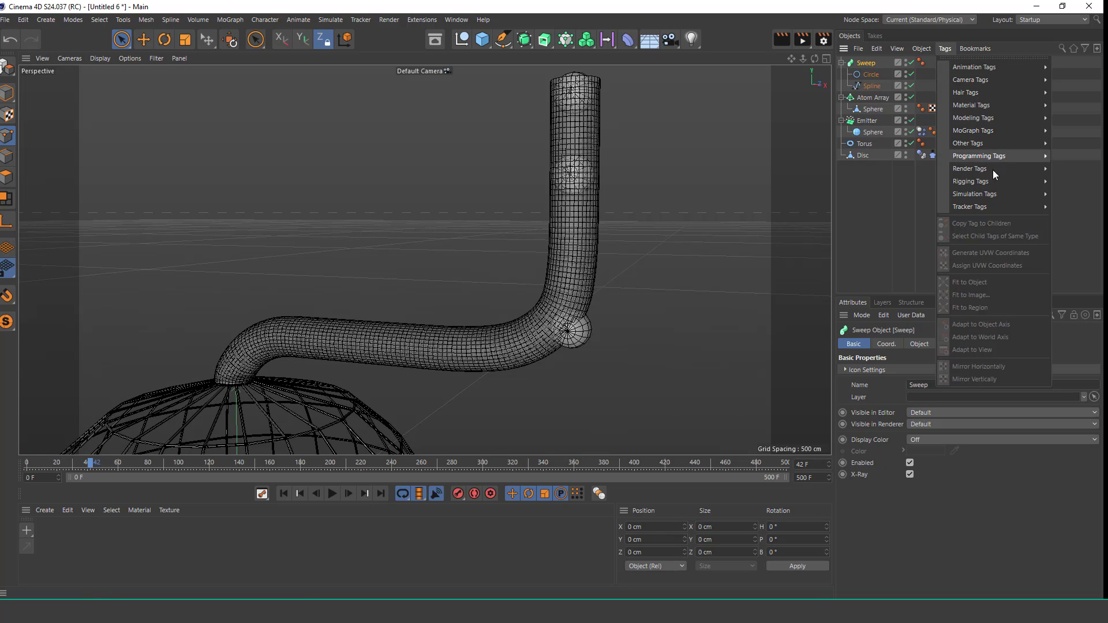
{"action": "mouse_move", "coordinate": [988, 193]}
{"action": "left_click", "coordinate": [923, 193]}
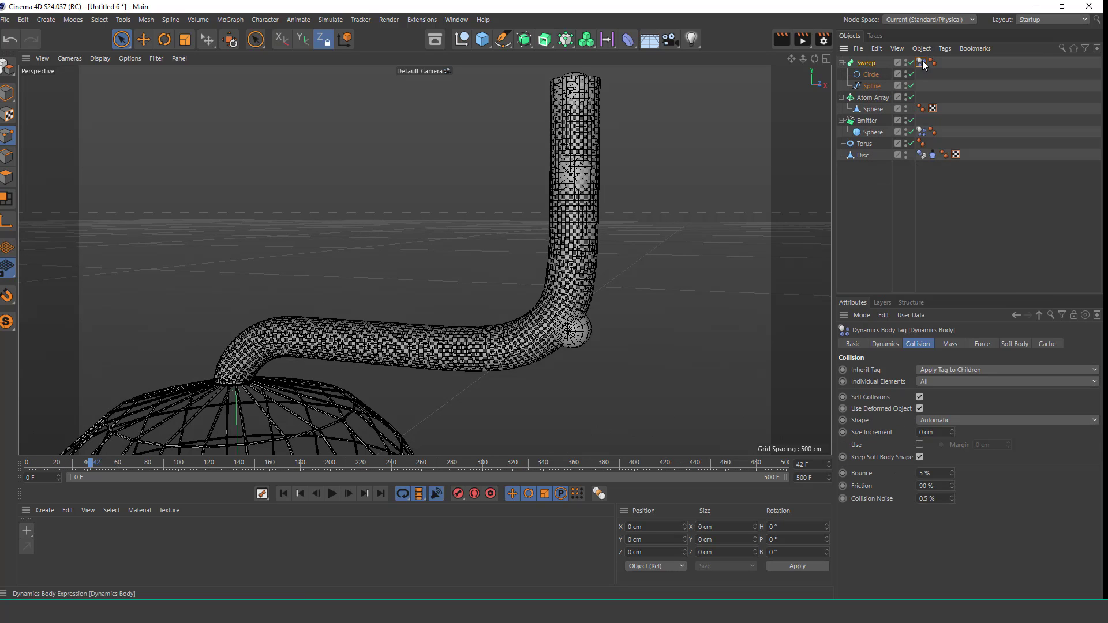
{"action": "left_click", "coordinate": [959, 419]}
{"action": "left_click", "coordinate": [964, 542]}
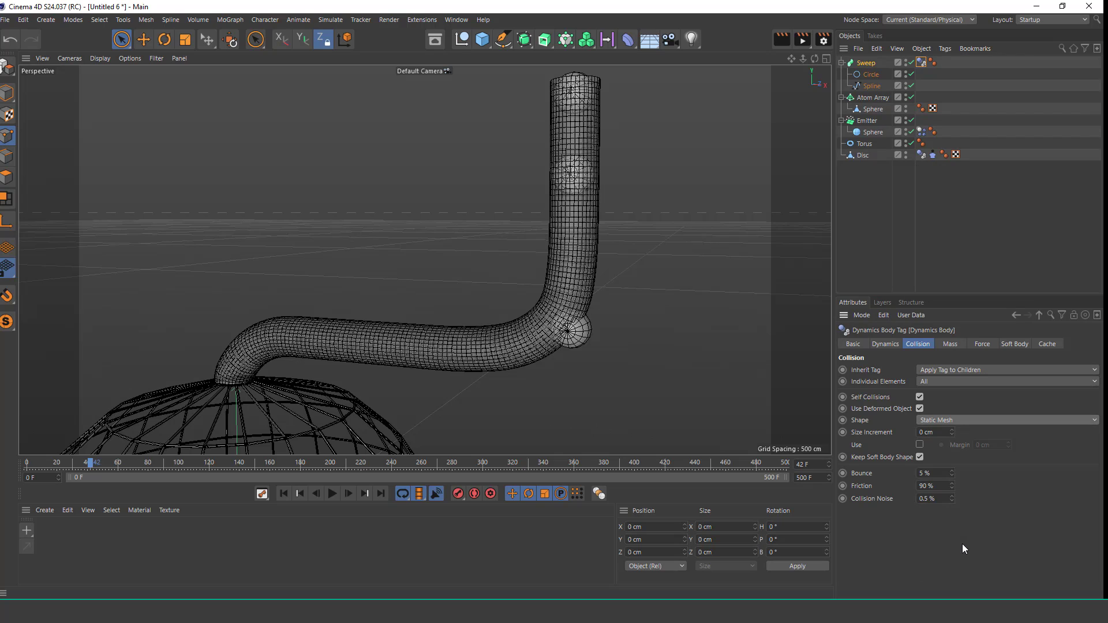
Try Moving Mesh as the collision Shape of the Emitter's sphere and return it to Automatic.
{"action": "left_click", "coordinate": [891, 121]}
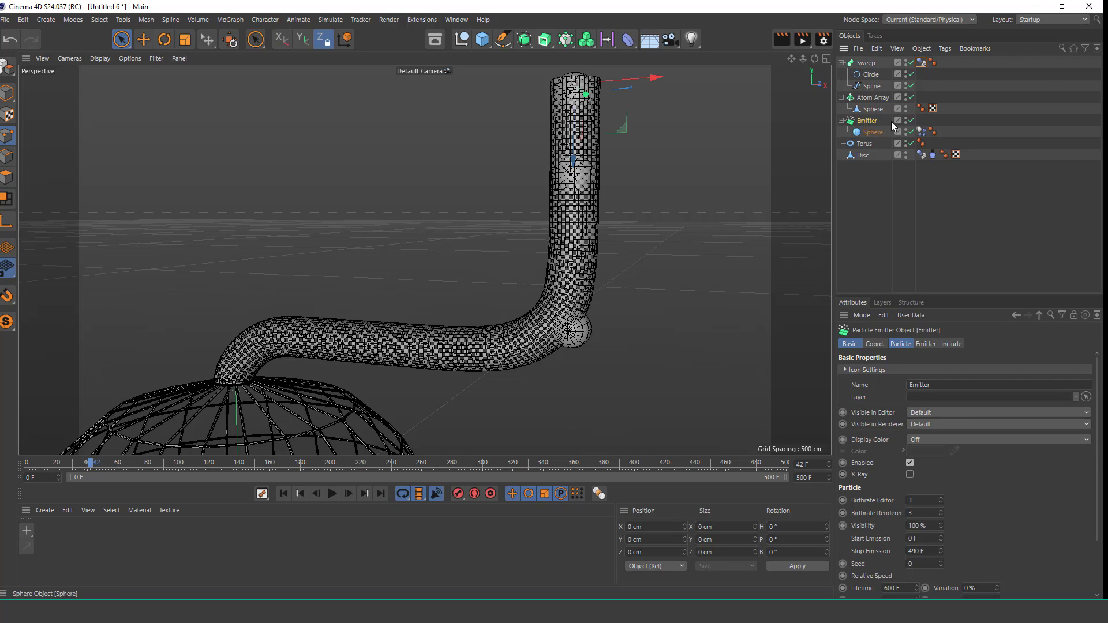
{"action": "left_click", "coordinate": [945, 50]}
{"action": "mouse_move", "coordinate": [999, 182]}
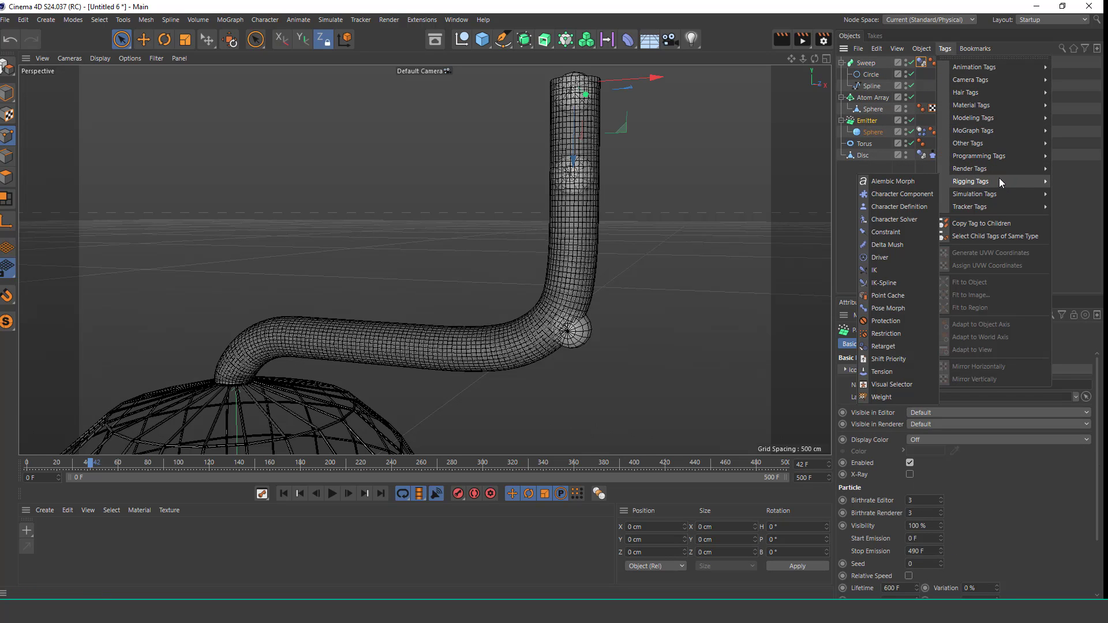
{"action": "left_click", "coordinate": [843, 165]}
{"action": "left_click", "coordinate": [920, 132]}
{"action": "left_click", "coordinate": [970, 420]}
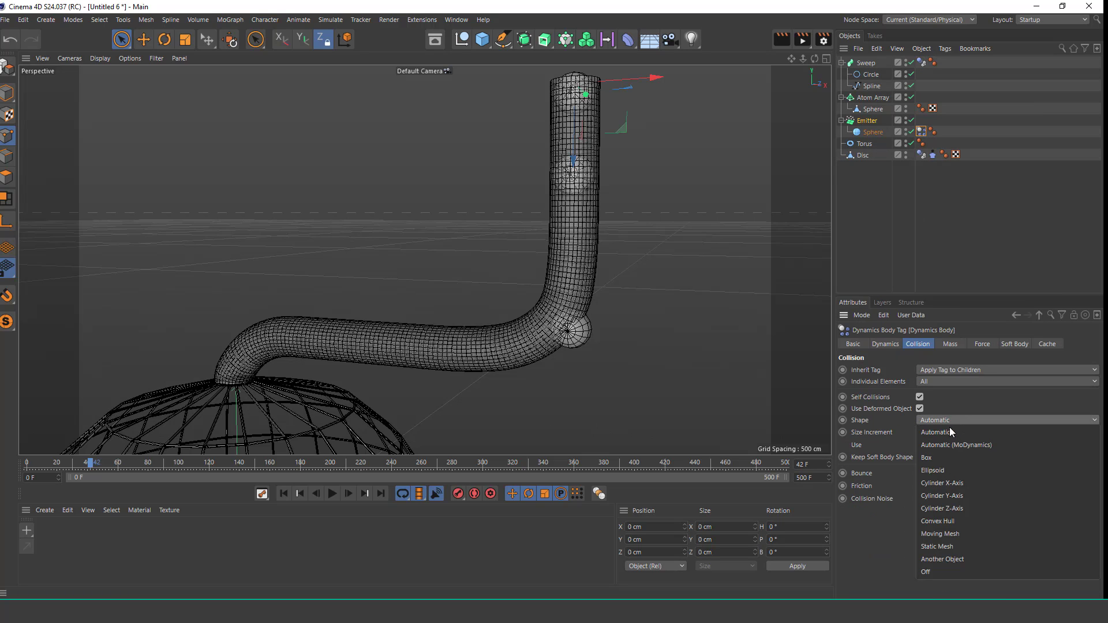
{"action": "left_click", "coordinate": [961, 534]}
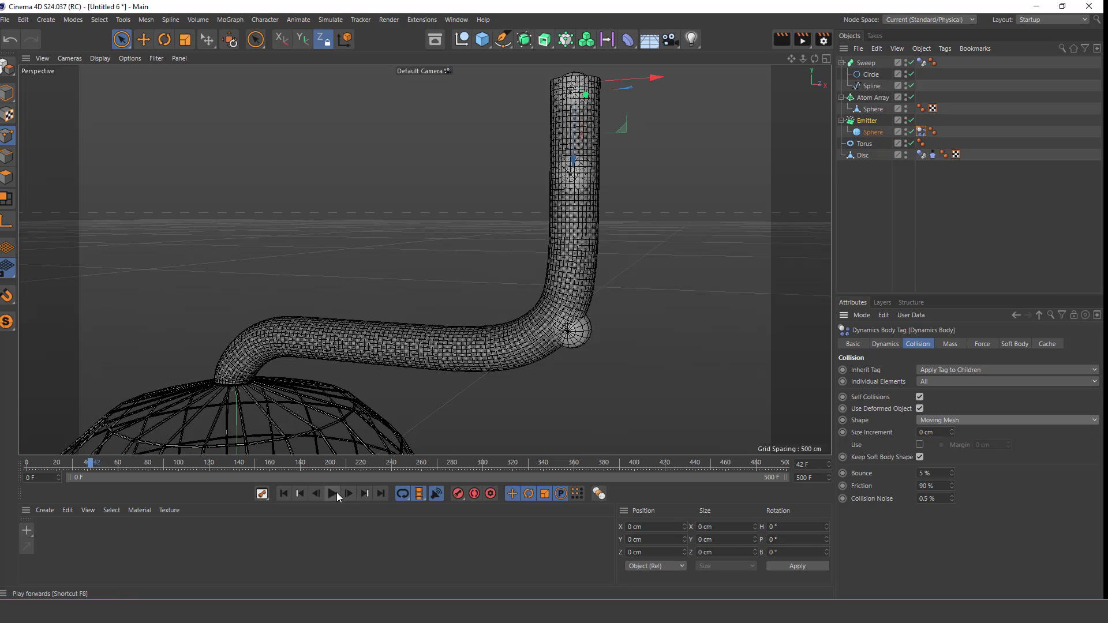
{"action": "left_click", "coordinate": [948, 420]}
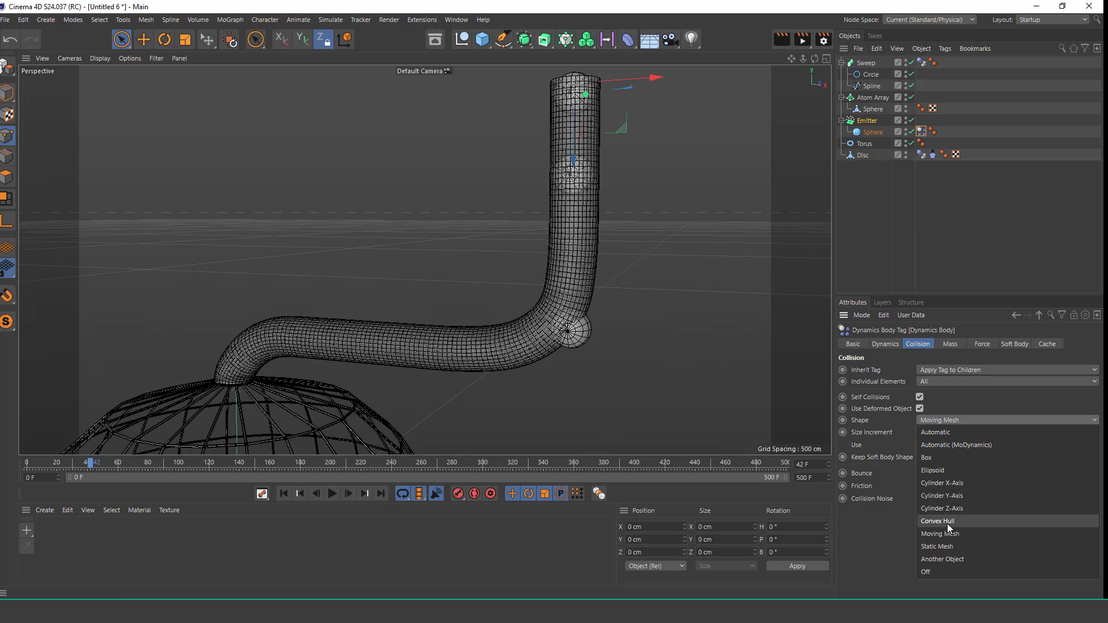
{"action": "left_click", "coordinate": [949, 432]}
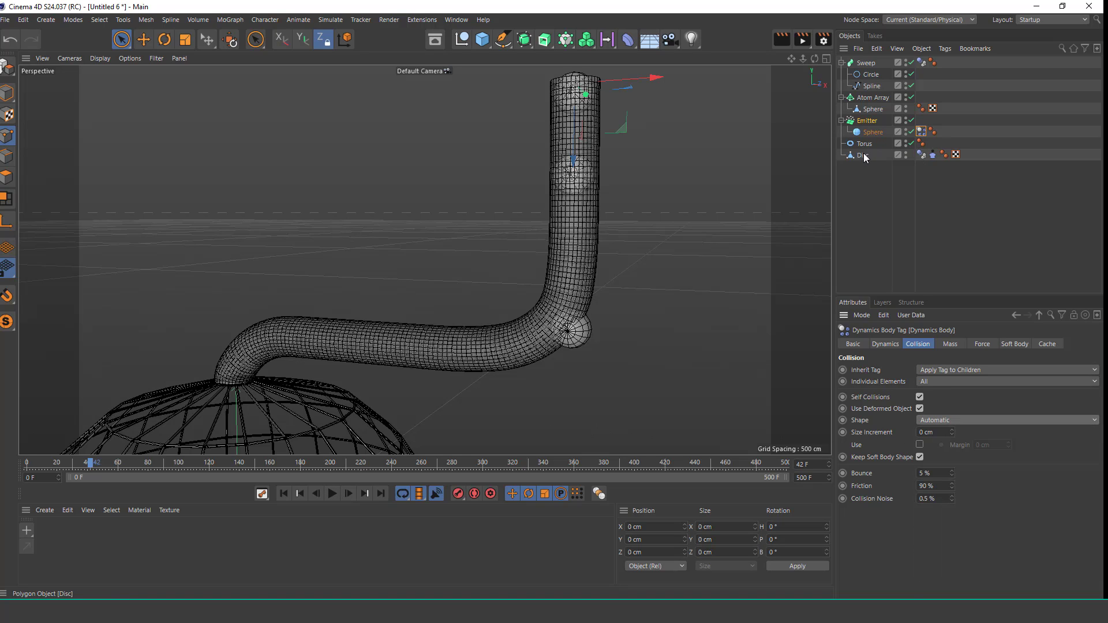
Test Moving Mesh as the pipe's collision Shape by playing from the first frame, and return the Shape to Static Mesh.
{"action": "left_click", "coordinate": [867, 64]}
{"action": "left_click", "coordinate": [922, 62]}
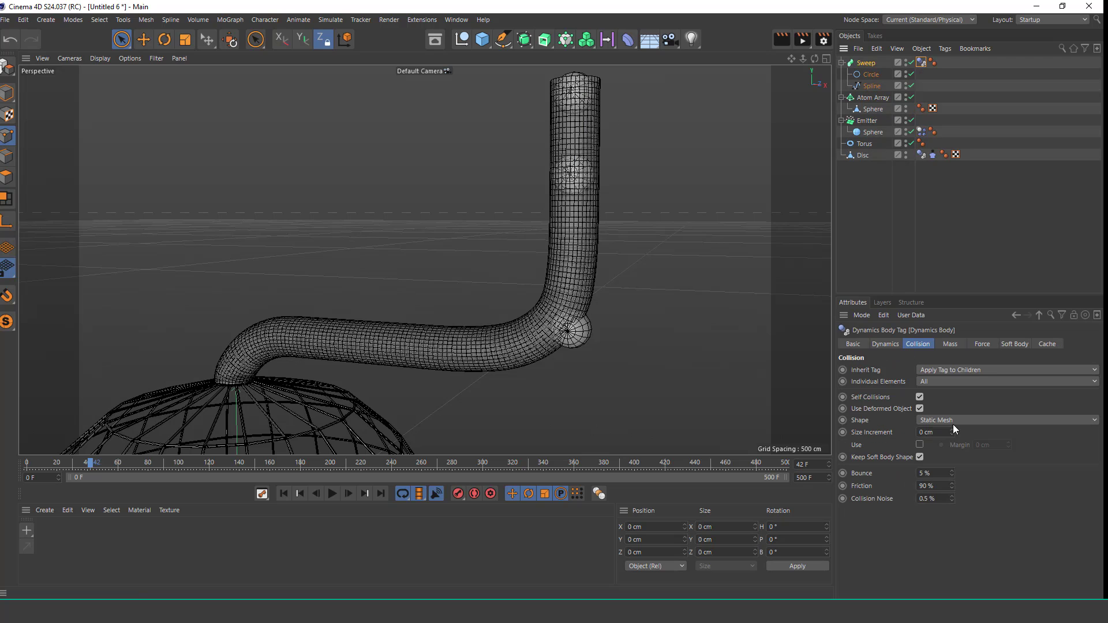
{"action": "left_click", "coordinate": [981, 420]}
{"action": "left_click", "coordinate": [946, 536]}
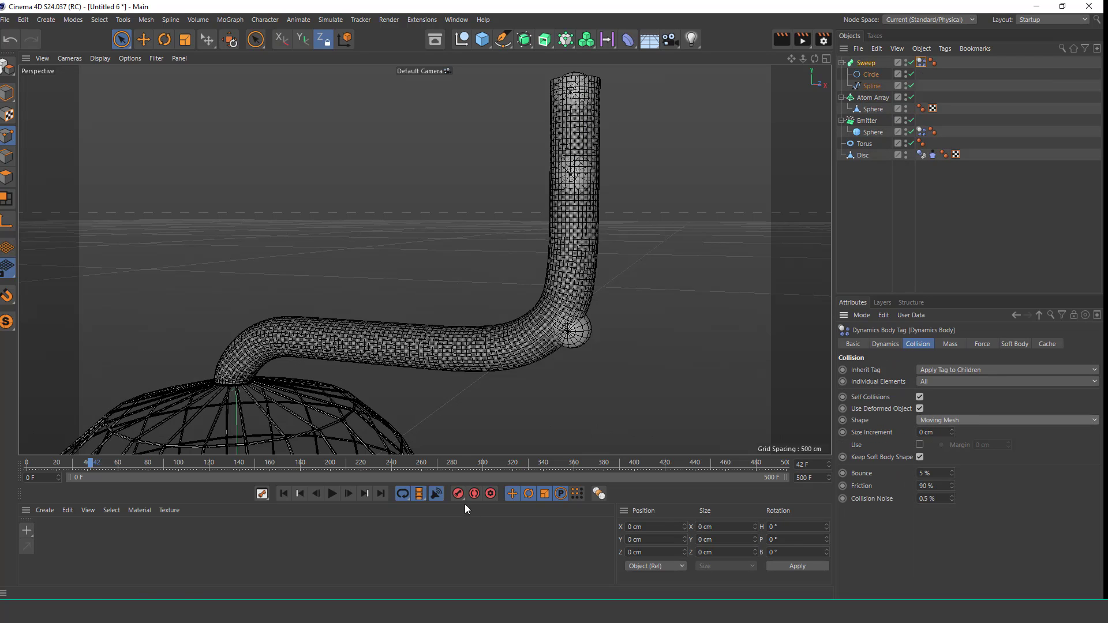
{"action": "left_click", "coordinate": [284, 494]}
{"action": "left_click", "coordinate": [332, 493]}
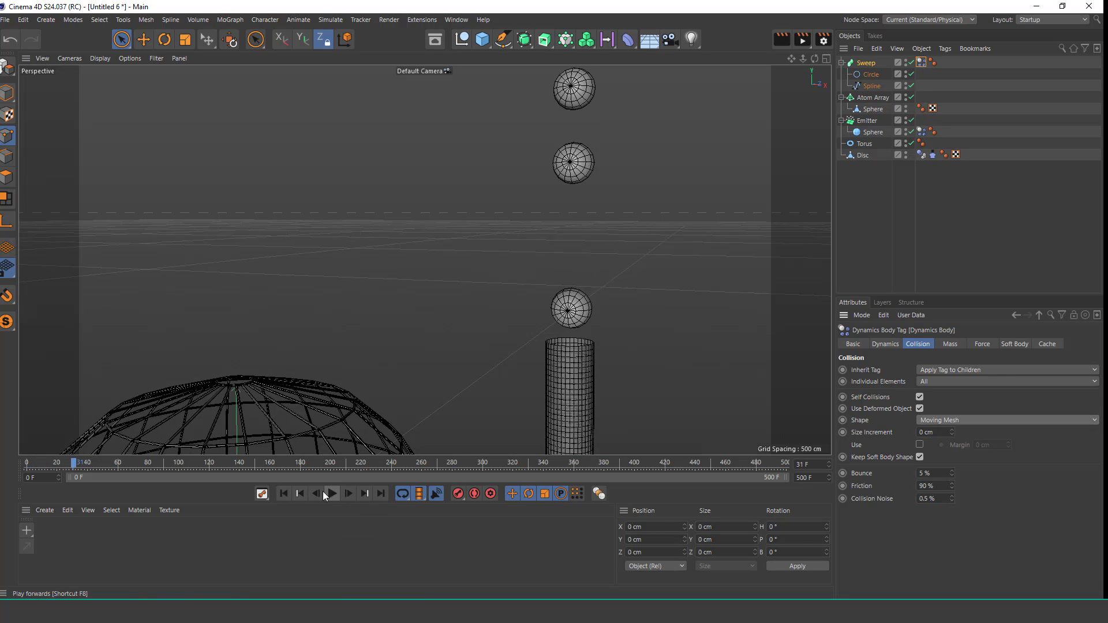
{"action": "left_click", "coordinate": [283, 493]}
{"action": "left_click", "coordinate": [983, 420]}
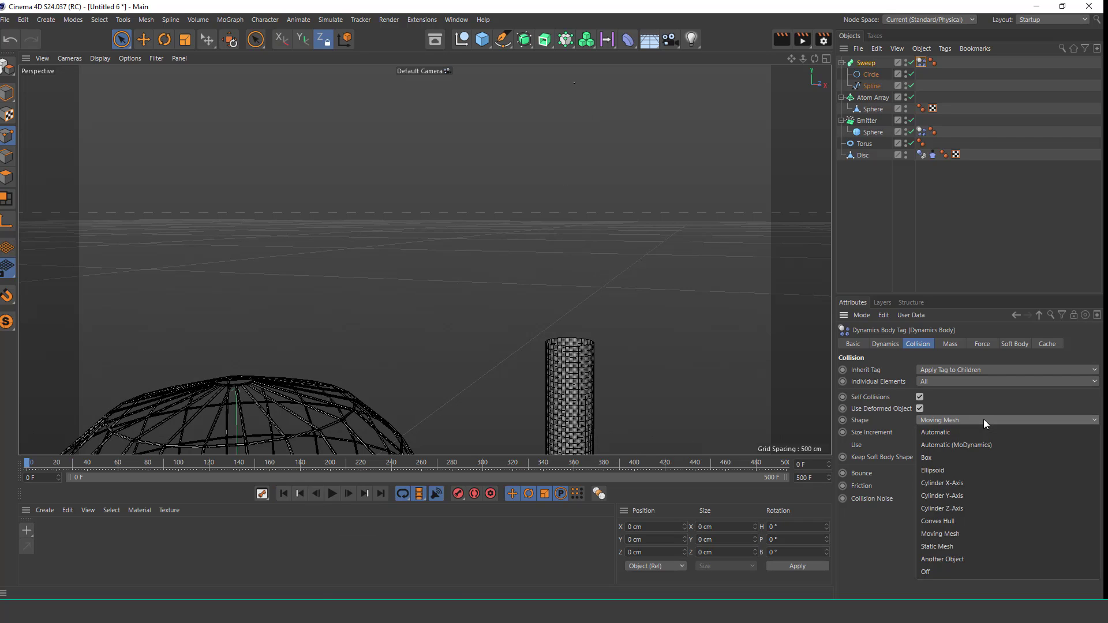
{"action": "left_click", "coordinate": [947, 540]}
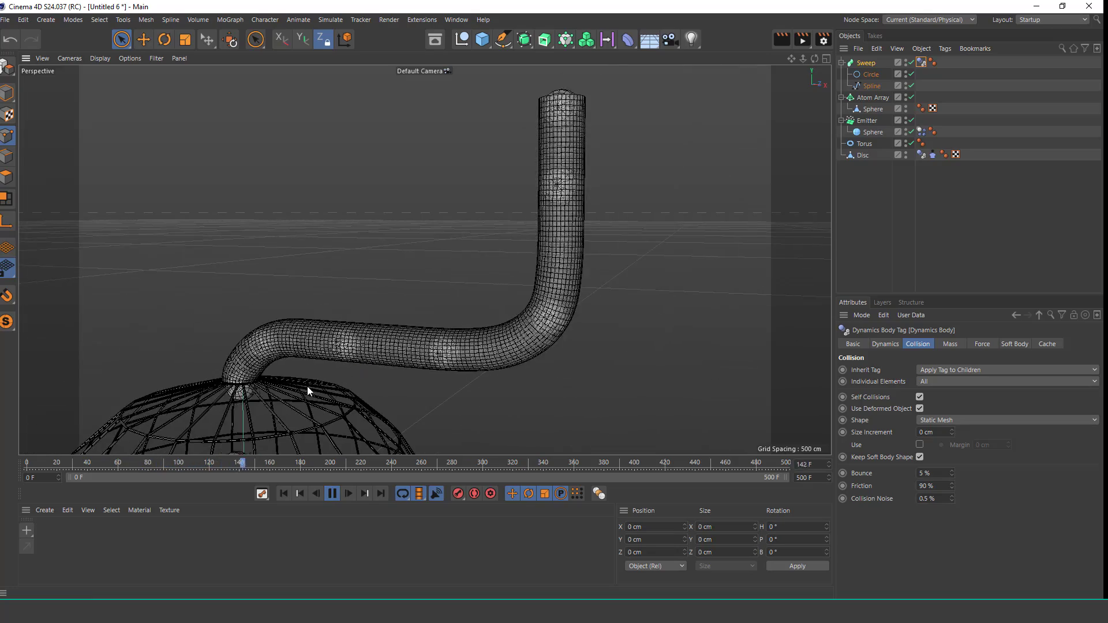
Examine up close, during playback, how the spheres leave the pipe's lower mouth and drop through the cage's top opening.
{"action": "middle_click_drag", "start_coordinate": [310, 387], "coordinate": [480, 186], "text": "alt"}
{"action": "scroll", "coordinate": [445, 254], "scroll_direction": "down", "scroll_amount": 3}
{"action": "left_click_drag", "start_coordinate": [434, 281], "coordinate": [531, 230], "text": "alt"}
{"action": "scroll", "coordinate": [529, 230], "scroll_direction": "up", "scroll_amount": 4}
{"action": "left_click_drag", "start_coordinate": [446, 225], "coordinate": [438, 155], "text": "alt"}
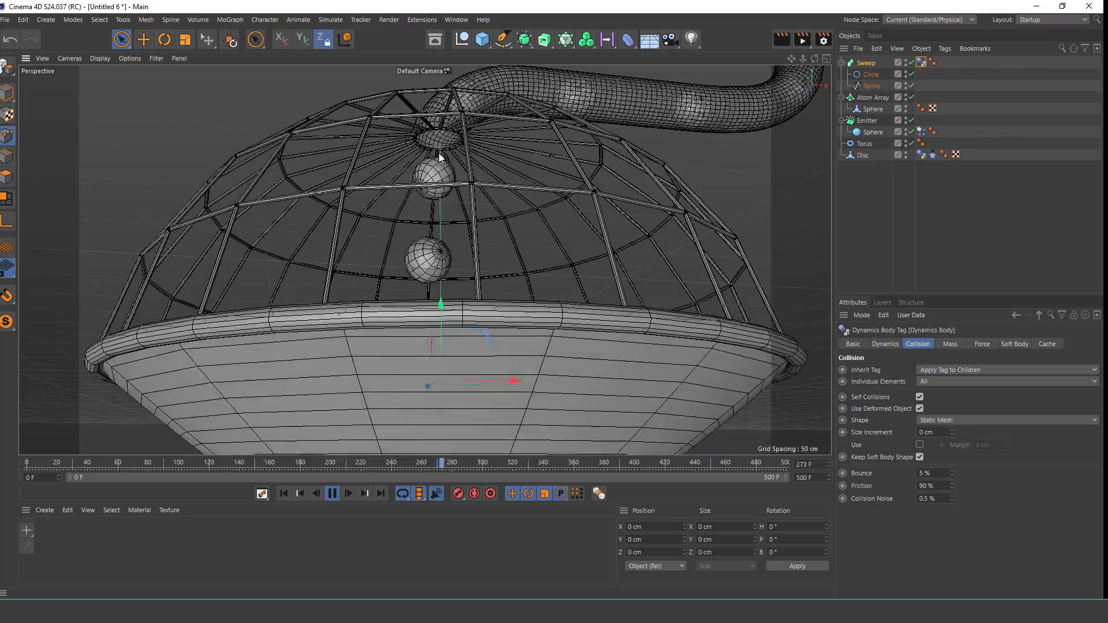
{"action": "right_click_drag", "start_coordinate": [438, 153], "coordinate": [488, 82], "text": "alt"}
{"action": "left_click_drag", "start_coordinate": [468, 128], "coordinate": [471, 88], "text": "alt"}
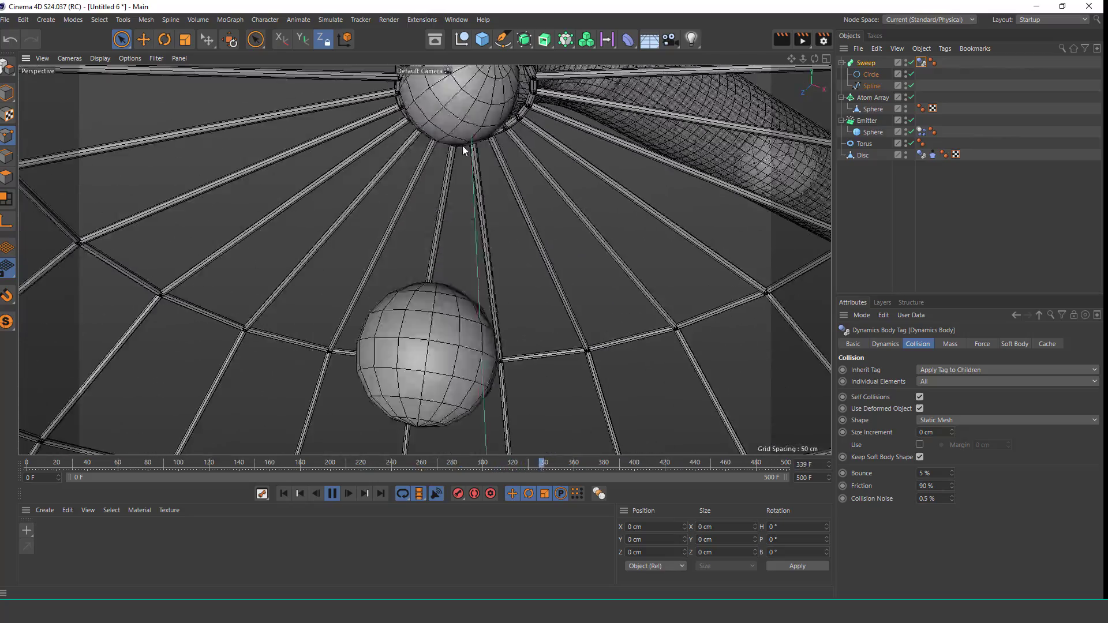
Check the cage opening from beneath and view the whole assembly while the spheres fall into the bowl.
{"action": "middle_click_drag", "start_coordinate": [462, 145], "coordinate": [450, 179], "text": "alt"}
{"action": "right_click_drag", "start_coordinate": [450, 179], "coordinate": [457, 156], "text": "alt"}
{"action": "left_click_drag", "start_coordinate": [458, 154], "coordinate": [400, 275], "text": "alt"}
{"action": "middle_click_drag", "start_coordinate": [466, 151], "coordinate": [434, 186], "text": "alt"}
{"action": "right_click_drag", "start_coordinate": [434, 185], "coordinate": [362, 321], "text": "alt"}
{"action": "middle_click_drag", "start_coordinate": [463, 191], "coordinate": [440, 261], "text": "alt"}
{"action": "right_click_drag", "start_coordinate": [439, 261], "coordinate": [482, 208], "text": "alt"}
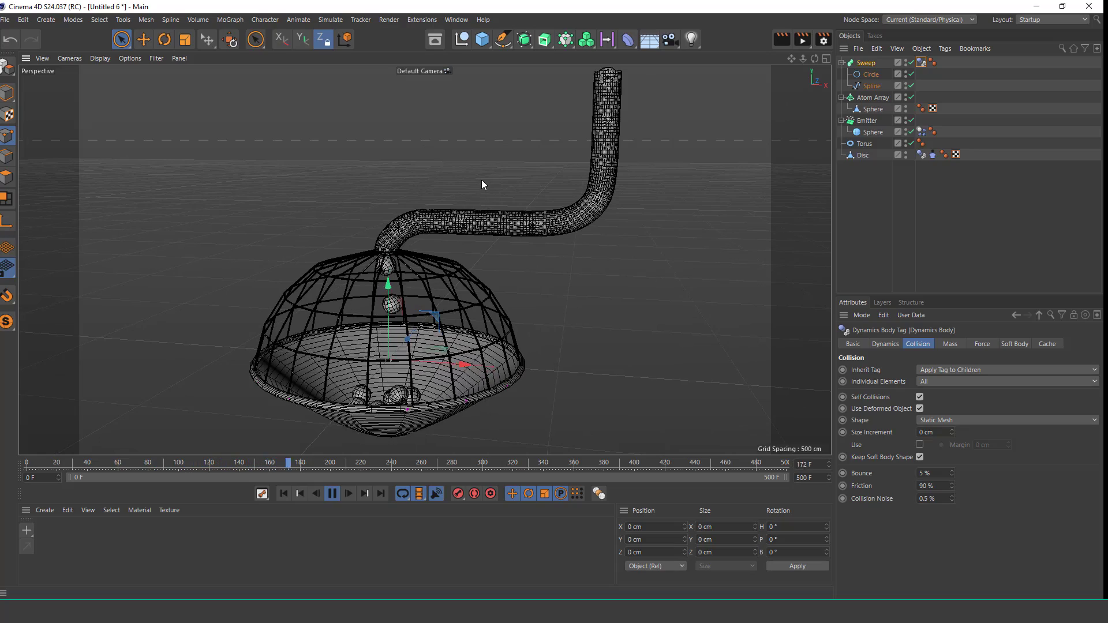
Pause the simulation at frame 239 and render a preview of the perspective view framed on the bowl and cage.
{"action": "left_click", "coordinate": [332, 493]}
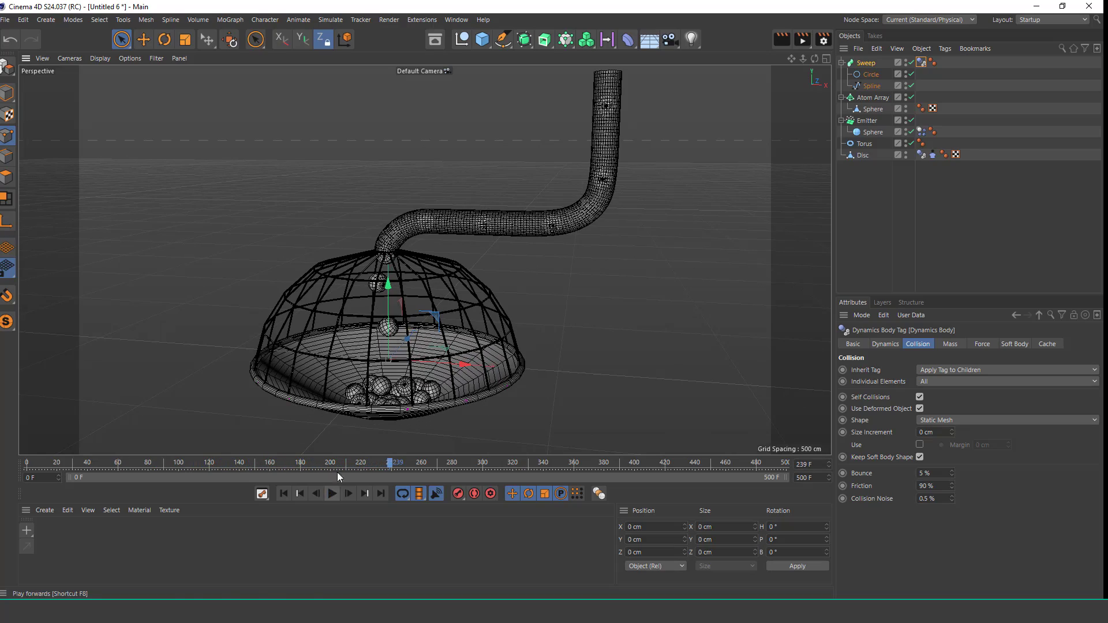
{"action": "scroll", "coordinate": [393, 350], "scroll_direction": "up", "scroll_amount": 4}
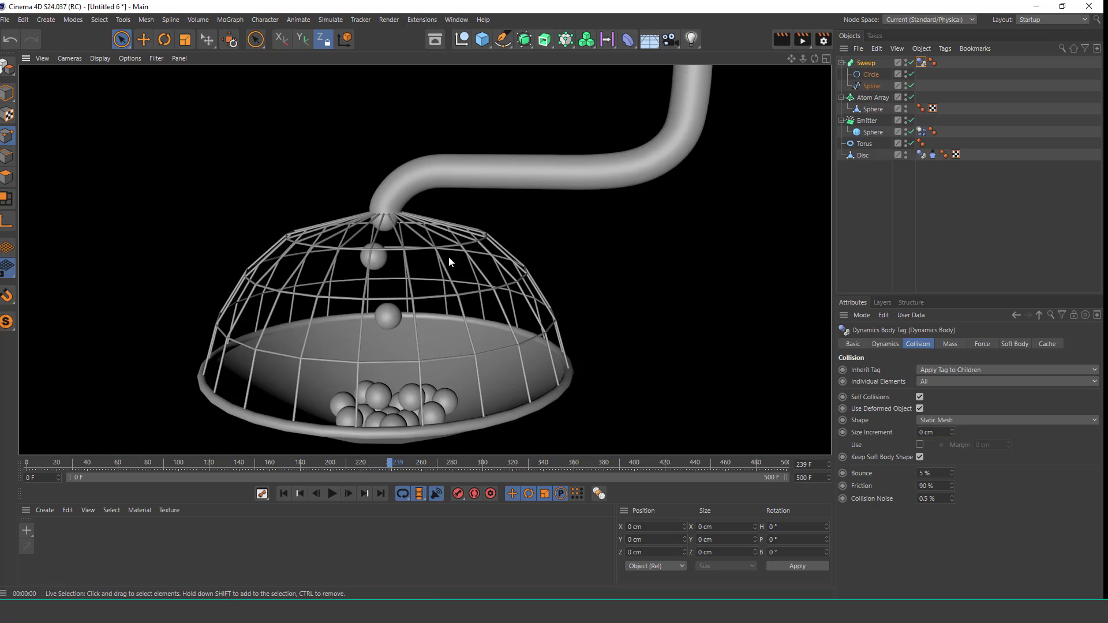
{"action": "left_click", "coordinate": [416, 253]}
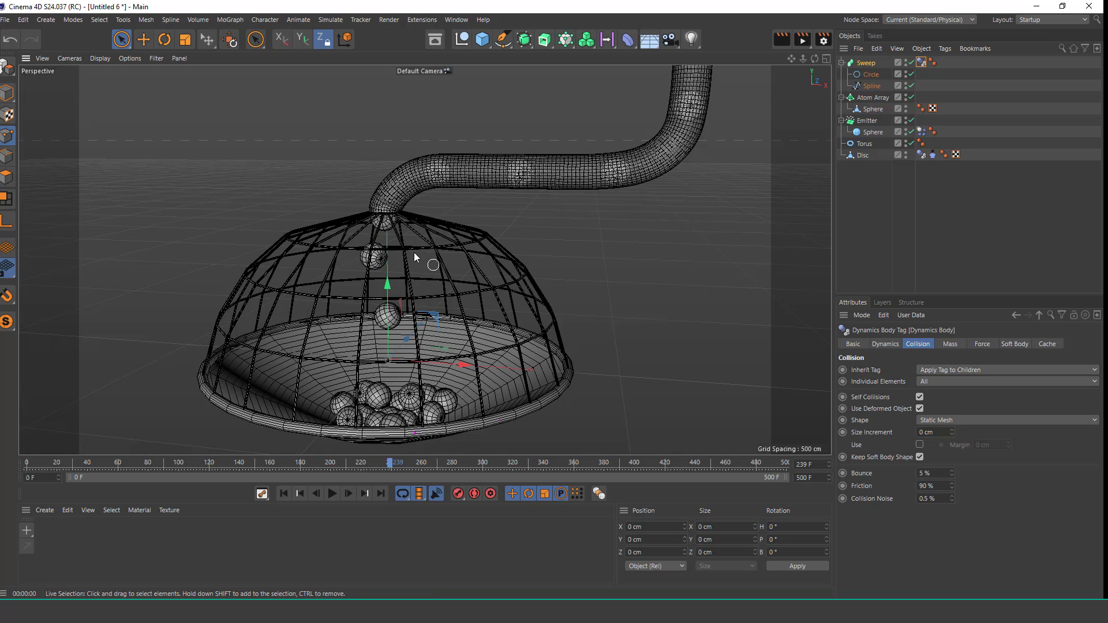
Play the simulation to watch the spheres pile up in the bowl, and return to the first frame.
{"action": "scroll", "coordinate": [415, 271], "scroll_direction": "down", "scroll_amount": 2}
{"action": "scroll", "coordinate": [412, 266], "scroll_direction": "up", "scroll_amount": 2}
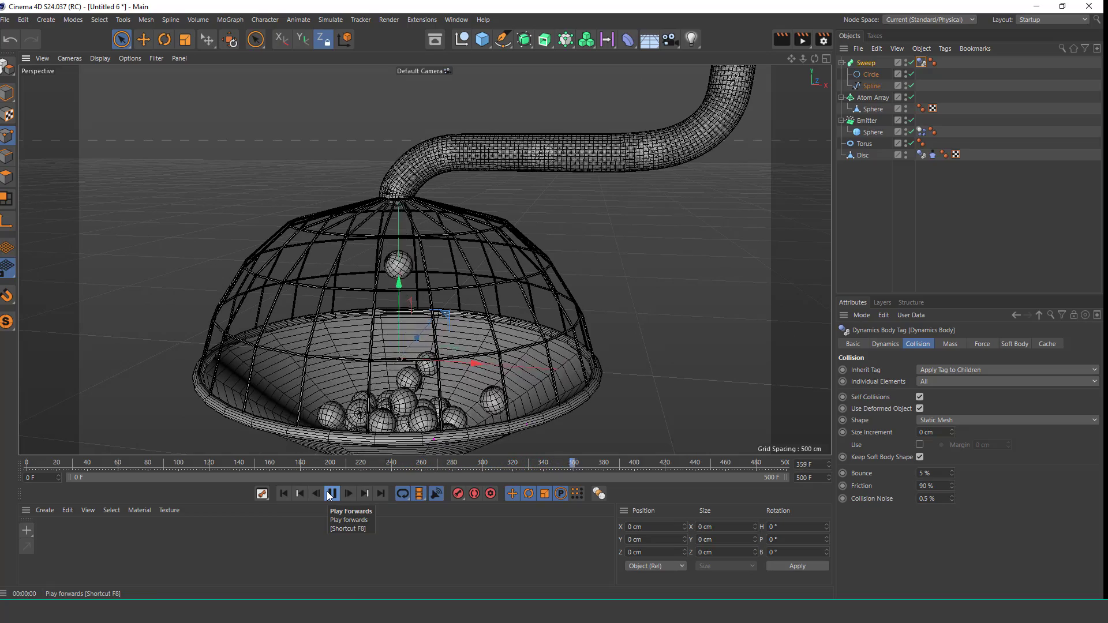
{"action": "scroll", "coordinate": [383, 406], "scroll_direction": "down", "scroll_amount": 2}
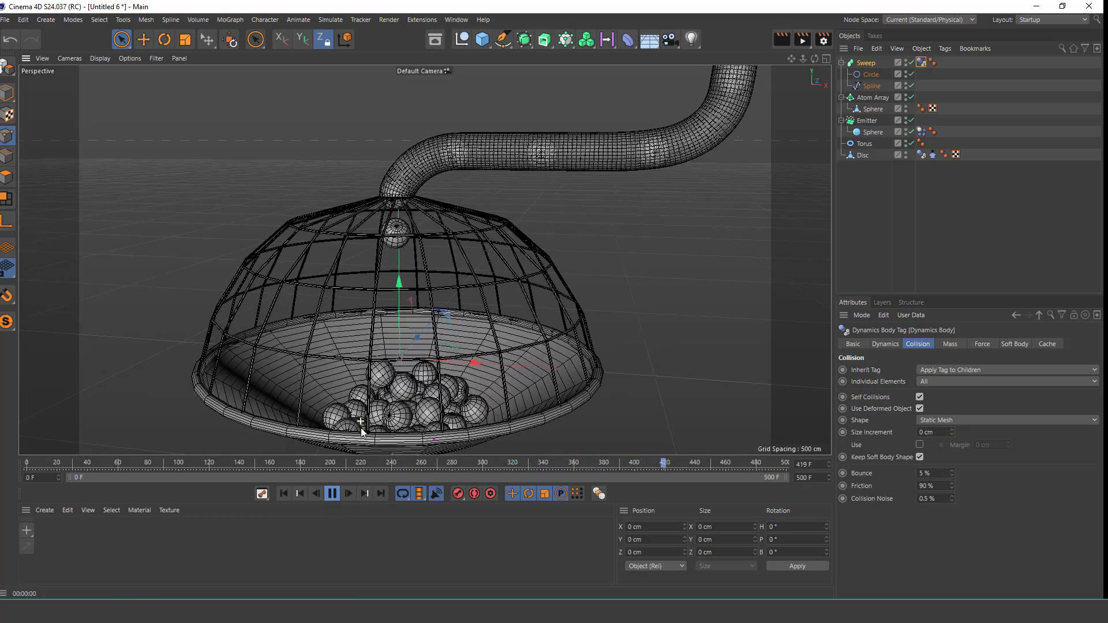
{"action": "left_click", "coordinate": [332, 493]}
{"action": "left_click", "coordinate": [283, 493]}
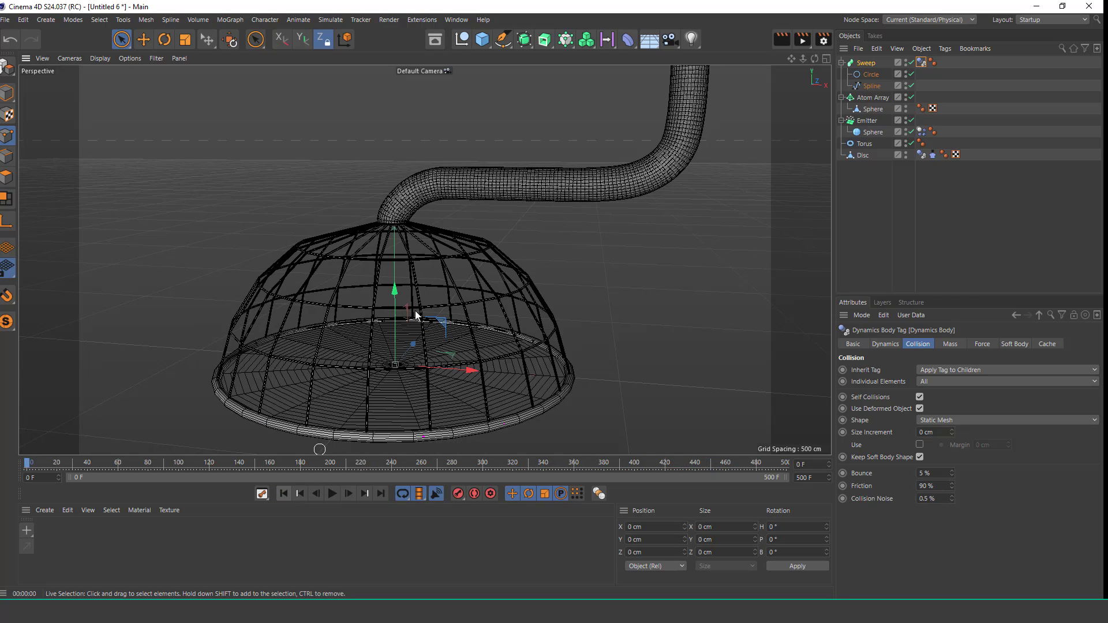
Add a Null and a target camera, look through the camera, and assign the Null as its Target Object.
{"action": "scroll", "coordinate": [409, 328], "scroll_direction": "down", "scroll_amount": 2}
{"action": "middle_click_drag", "start_coordinate": [410, 327], "coordinate": [436, 262], "text": "alt"}
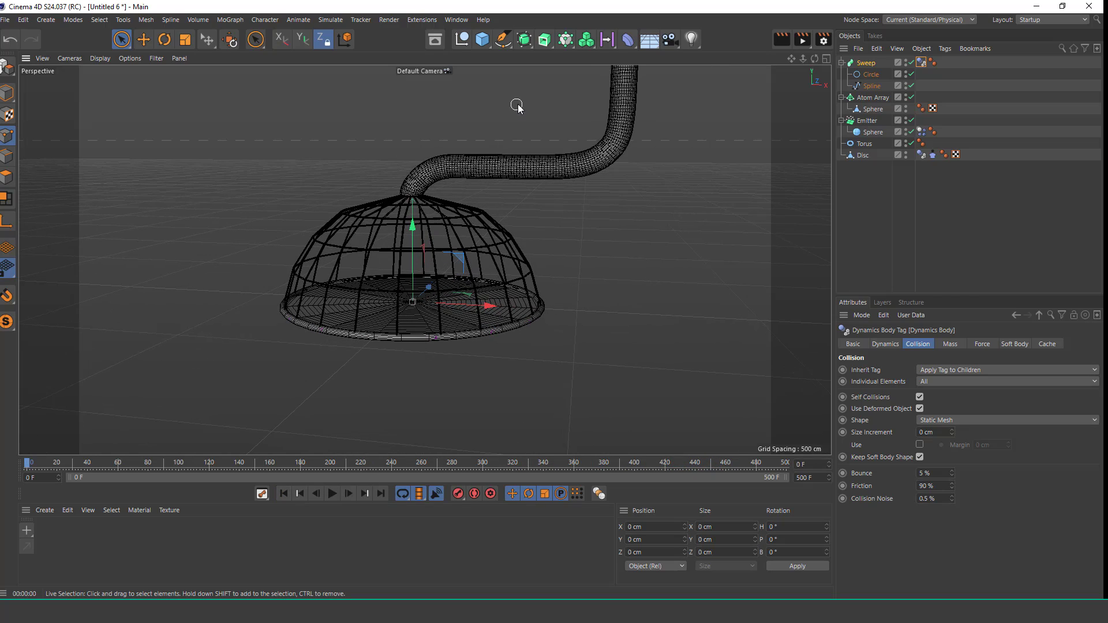
{"action": "left_click", "coordinate": [464, 43]}
{"action": "left_click", "coordinate": [670, 39]}
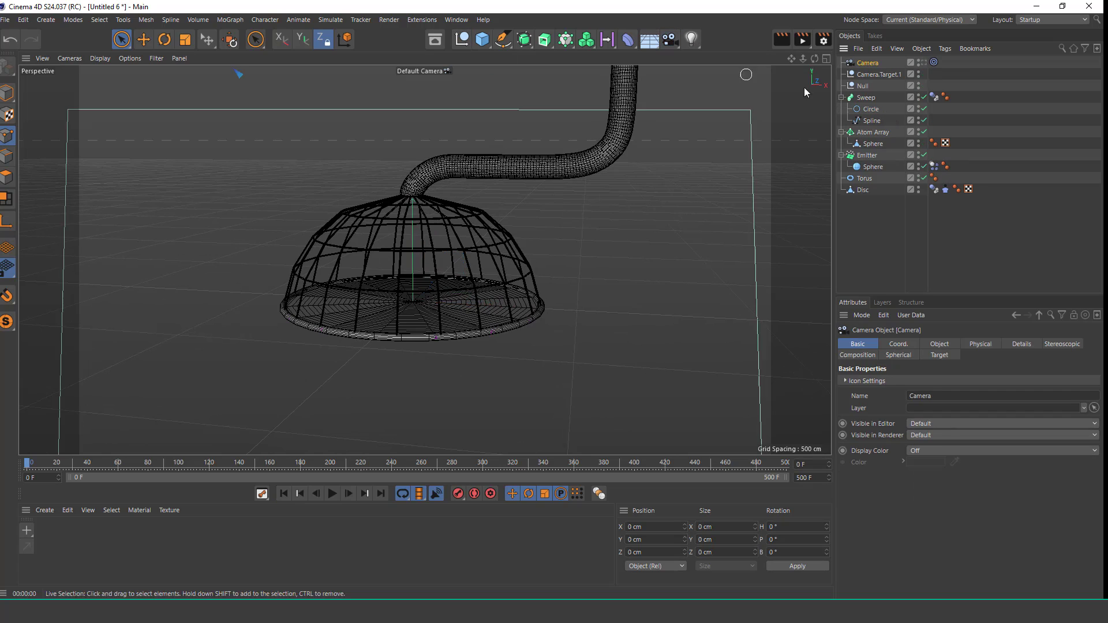
{"action": "left_click", "coordinate": [934, 62]}
{"action": "left_click_drag", "start_coordinate": [881, 85], "coordinate": [933, 378]}
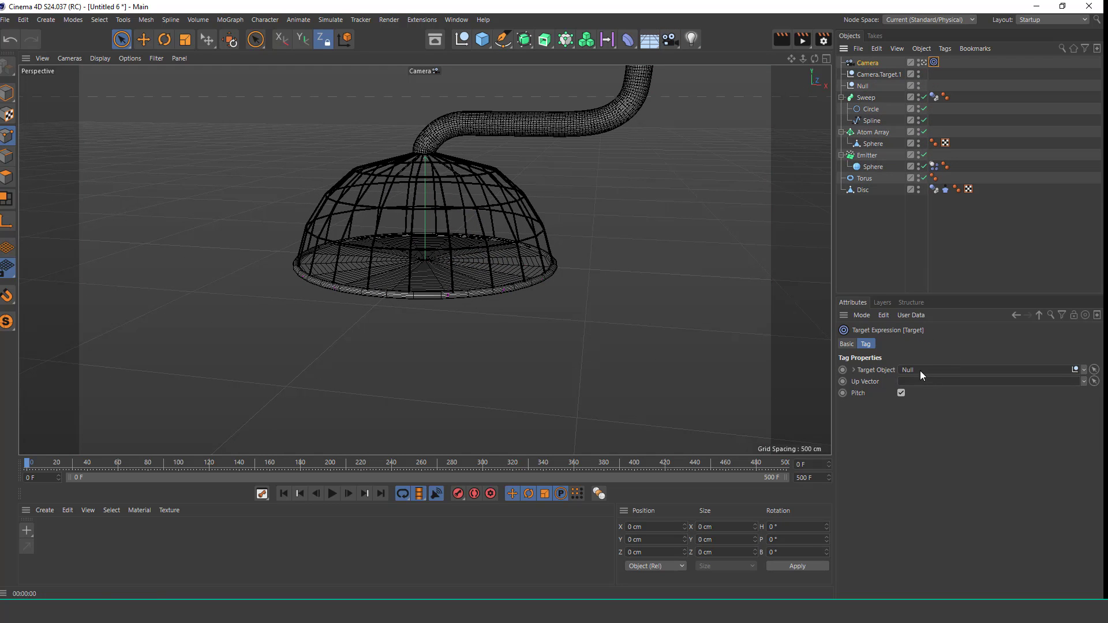
Keyframe the Camera on a raised view of the bowl at frame 0 and on a close-up at frame 136.
{"action": "left_click", "coordinate": [872, 64]}
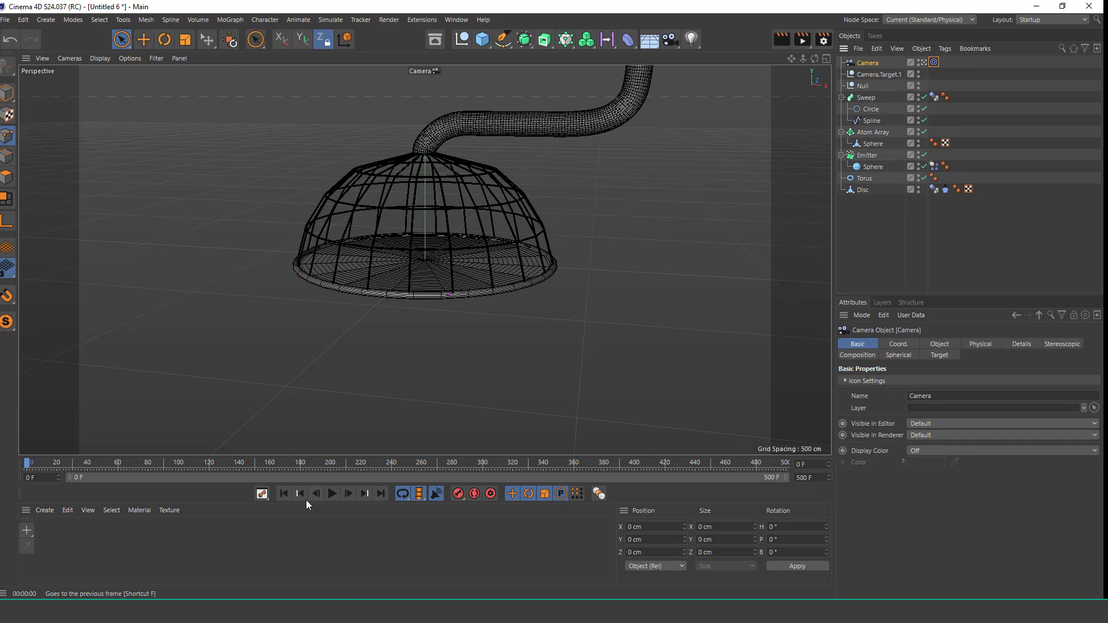
{"action": "mouse_move", "coordinate": [425, 280]}
{"action": "left_mouse_down", "text": "alt"}
{"action": "mouse_move", "coordinate": [425, 299]}
{"action": "mouse_move", "coordinate": [431, 279]}
{"action": "left_mouse_up", "text": "alt"}
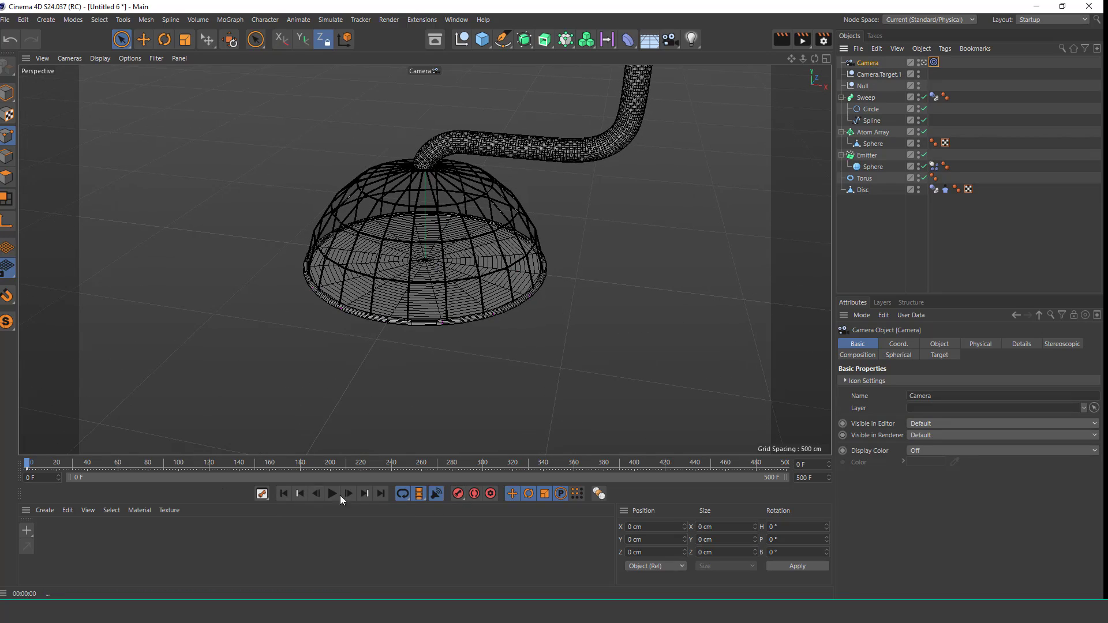
{"action": "left_click_drag", "start_coordinate": [34, 463], "coordinate": [234, 464]}
{"action": "scroll", "coordinate": [462, 181], "scroll_direction": "up", "scroll_amount": 10}
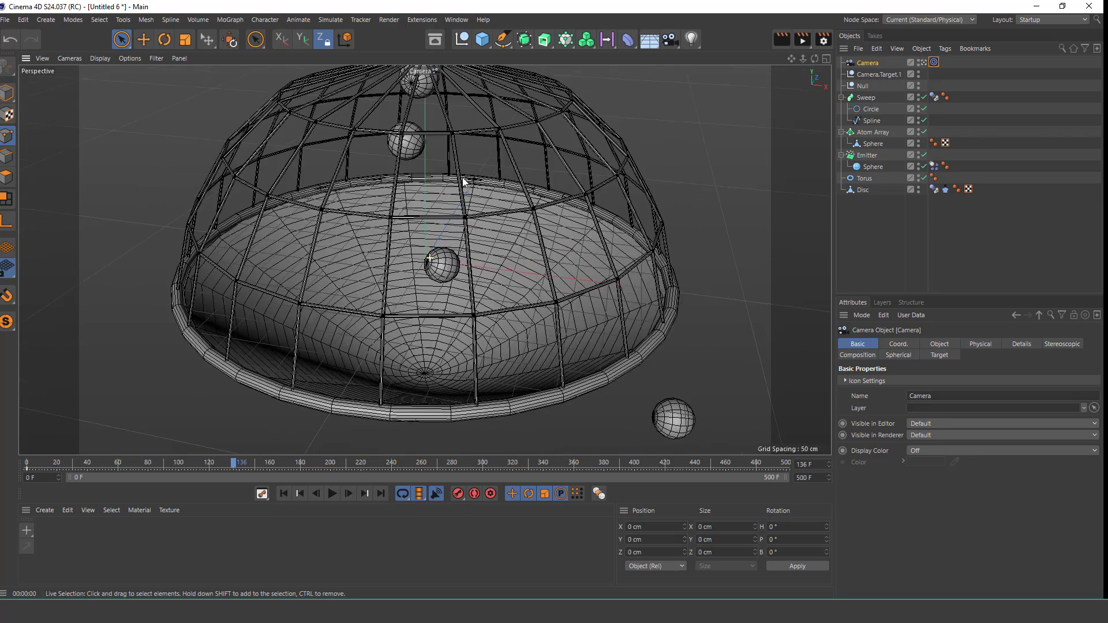
{"action": "scroll", "coordinate": [443, 227], "scroll_direction": "up", "scroll_amount": 10}
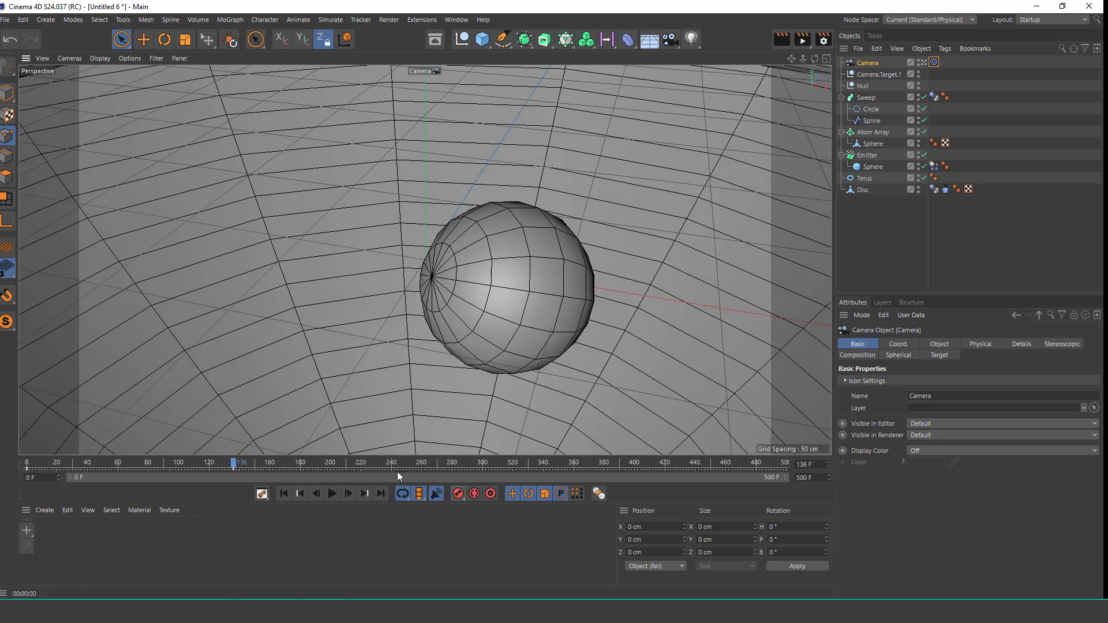
Orbit the camera to look up into the cage at frame 229, and key the Null at frame 0.
{"action": "left_click_drag", "start_coordinate": [454, 213], "coordinate": [512, 173], "text": "alt"}
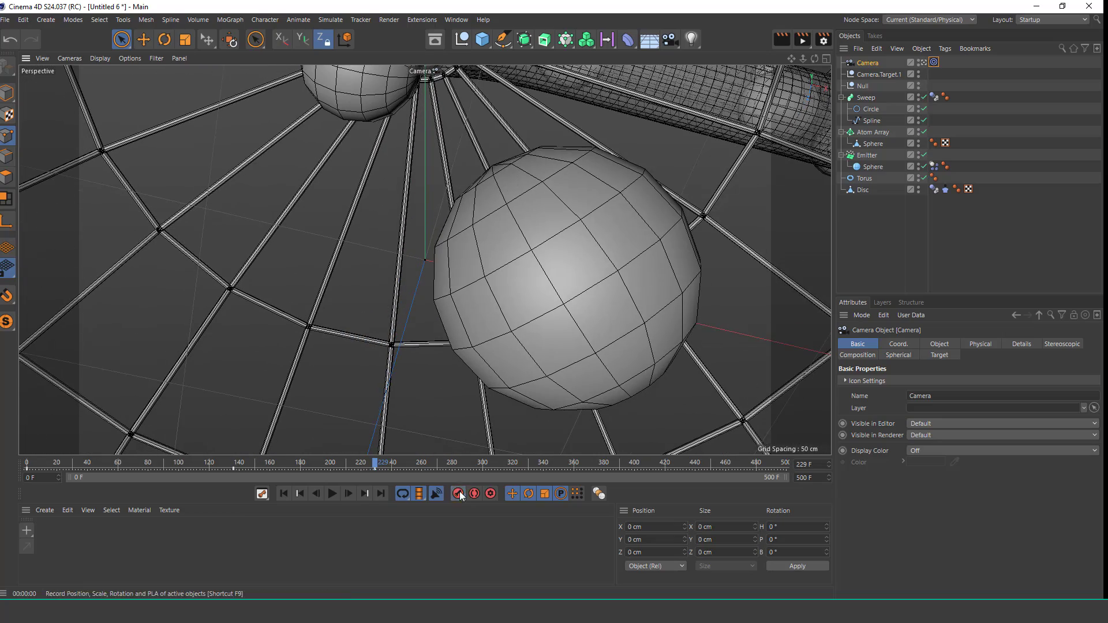
{"action": "left_click", "coordinate": [862, 86]}
{"action": "left_click", "coordinate": [454, 495]}
{"action": "left_click", "coordinate": [363, 473]}
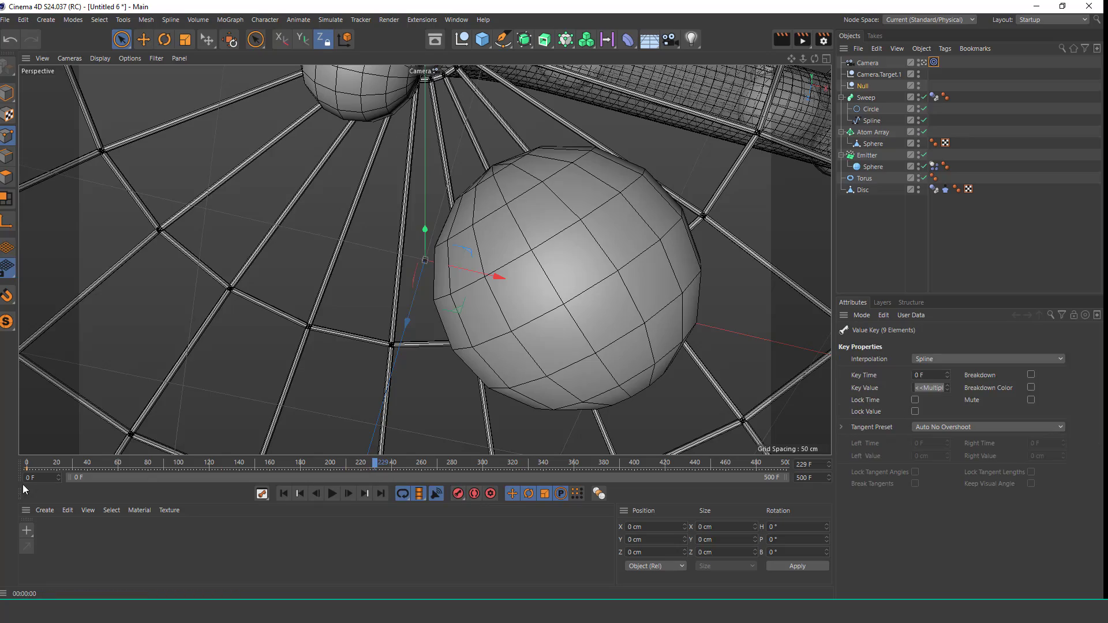
Set the Camera's Sensor Size to 70 mm (52.5 mm), trying the Tele (135 mm) focal length before returning to Classic (36 mm).
{"action": "left_click", "coordinate": [862, 88]}
{"action": "left_click_drag", "start_coordinate": [407, 316], "coordinate": [462, 180], "text": "alt"}
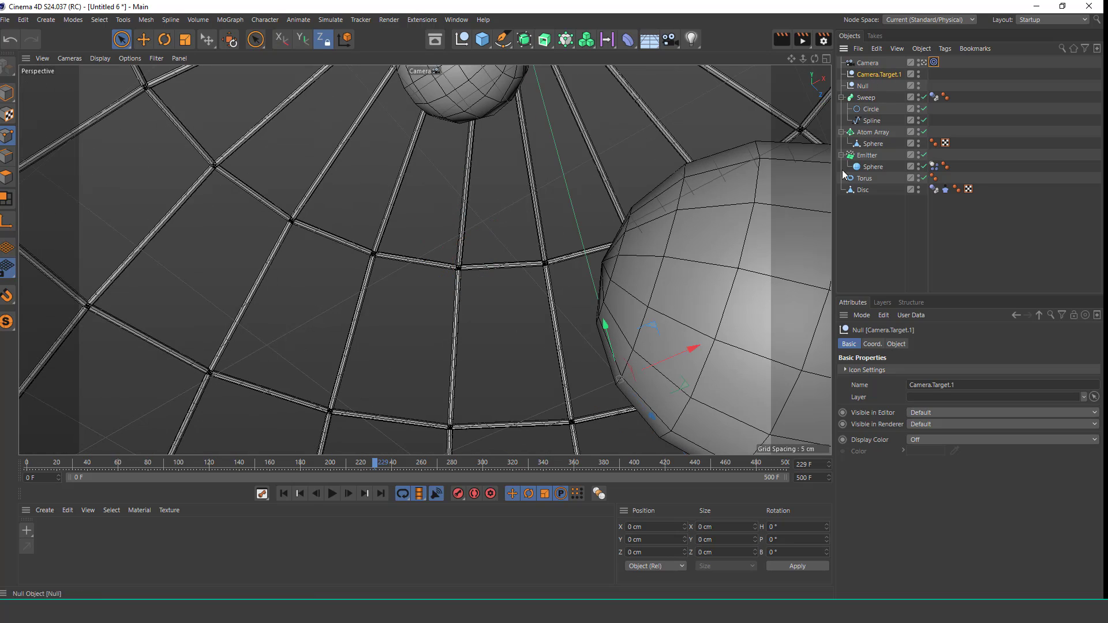
{"action": "left_click", "coordinate": [939, 344]}
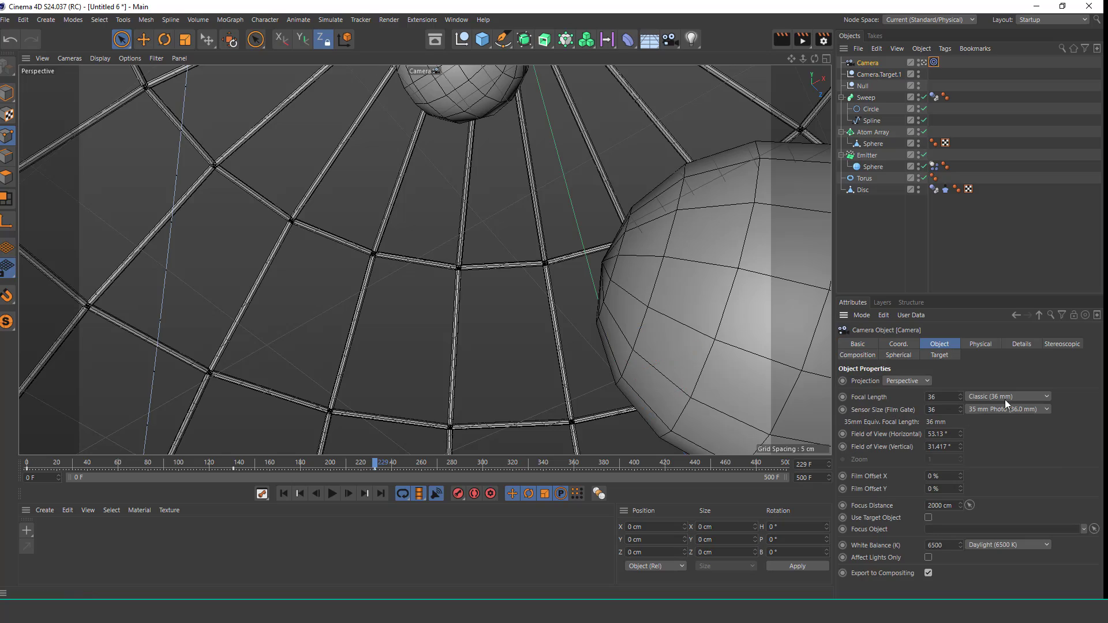
{"action": "left_click", "coordinate": [1008, 484]}
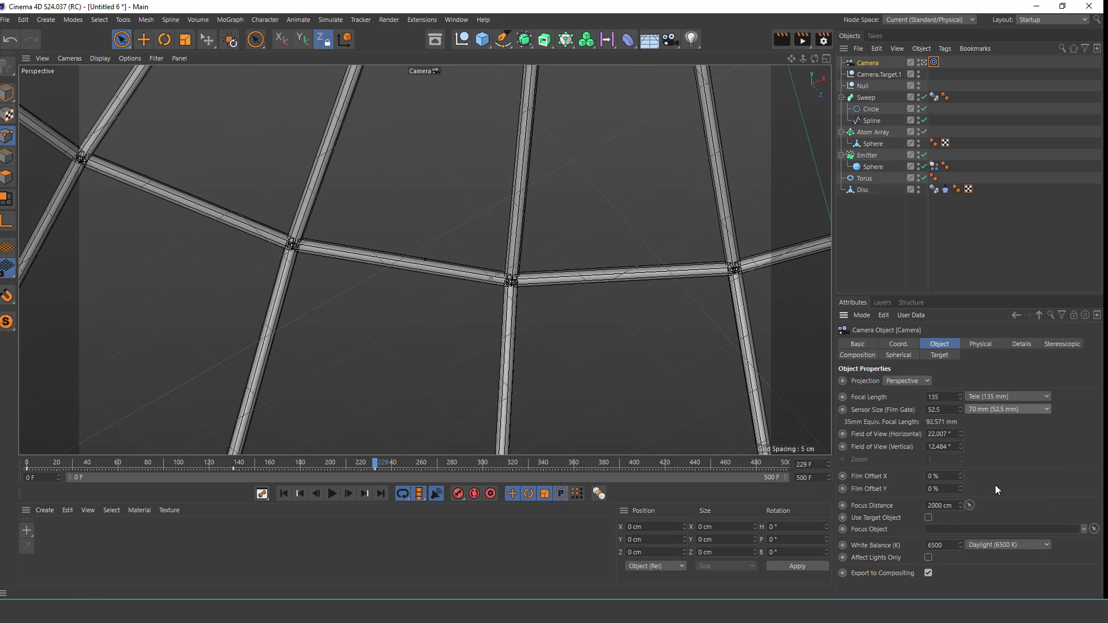
Reframe the camera on the falling sphere from inside the bowl and record its keyframe at frame 229.
{"action": "right_click_drag", "start_coordinate": [435, 210], "coordinate": [407, 294], "text": "alt"}
{"action": "left_click_drag", "start_coordinate": [423, 235], "coordinate": [465, 195], "text": "alt"}
{"action": "right_click_drag", "start_coordinate": [465, 195], "coordinate": [551, 133], "text": "alt"}
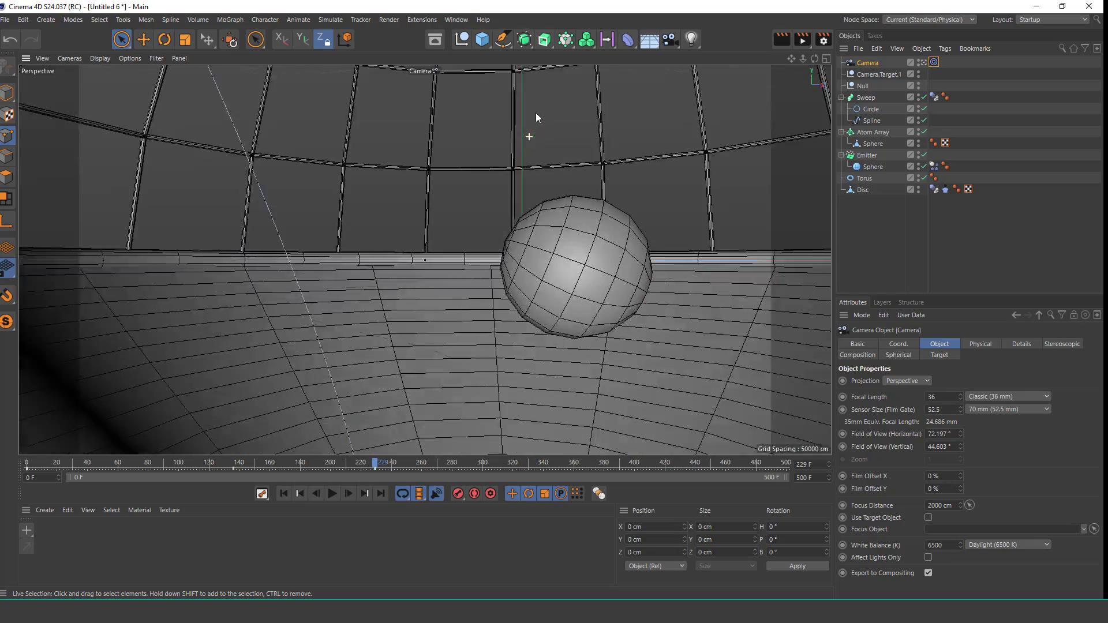
{"action": "left_click_drag", "start_coordinate": [544, 152], "coordinate": [832, 82], "text": "alt"}
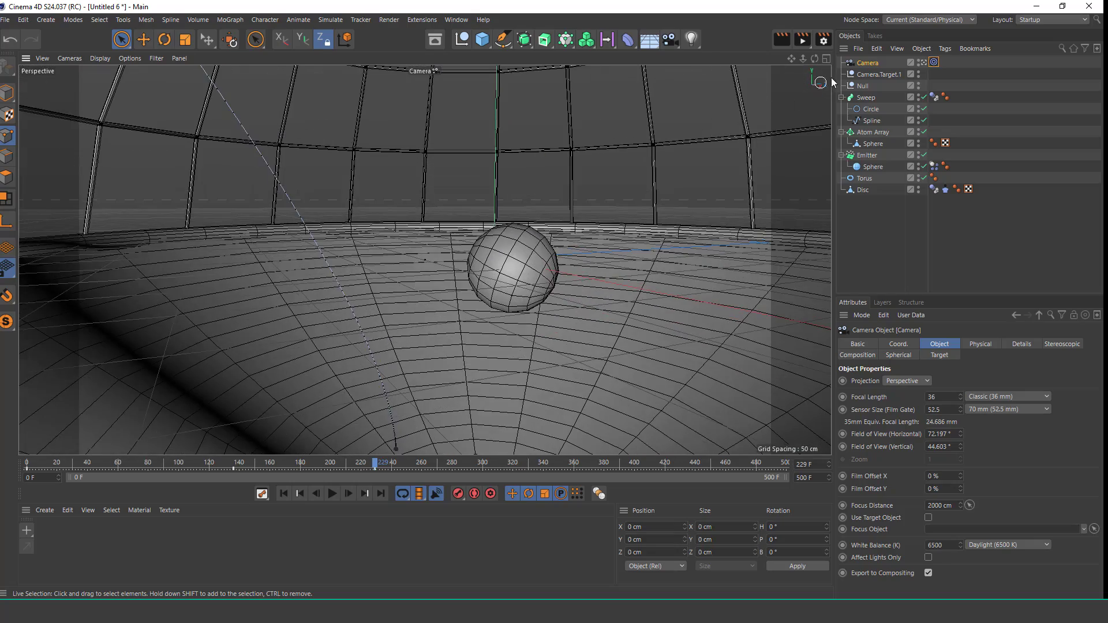
{"action": "left_click", "coordinate": [459, 497]}
Raise the Null toward the cage's top opening and keyframe it at frame 229.
{"action": "left_click", "coordinate": [869, 85]}
{"action": "mouse_move", "coordinate": [425, 199]}
{"action": "left_mouse_down"}
{"action": "mouse_move", "coordinate": [462, 113]}
{"action": "mouse_move", "coordinate": [421, 202]}
{"action": "left_mouse_up"}
{"action": "right_click_drag", "start_coordinate": [462, 346], "coordinate": [548, 323], "text": "alt"}
{"action": "left_click", "coordinate": [458, 494]}
Play the camera animation from the first frame and pause it at frame 256.
{"action": "left_click", "coordinate": [867, 62]}
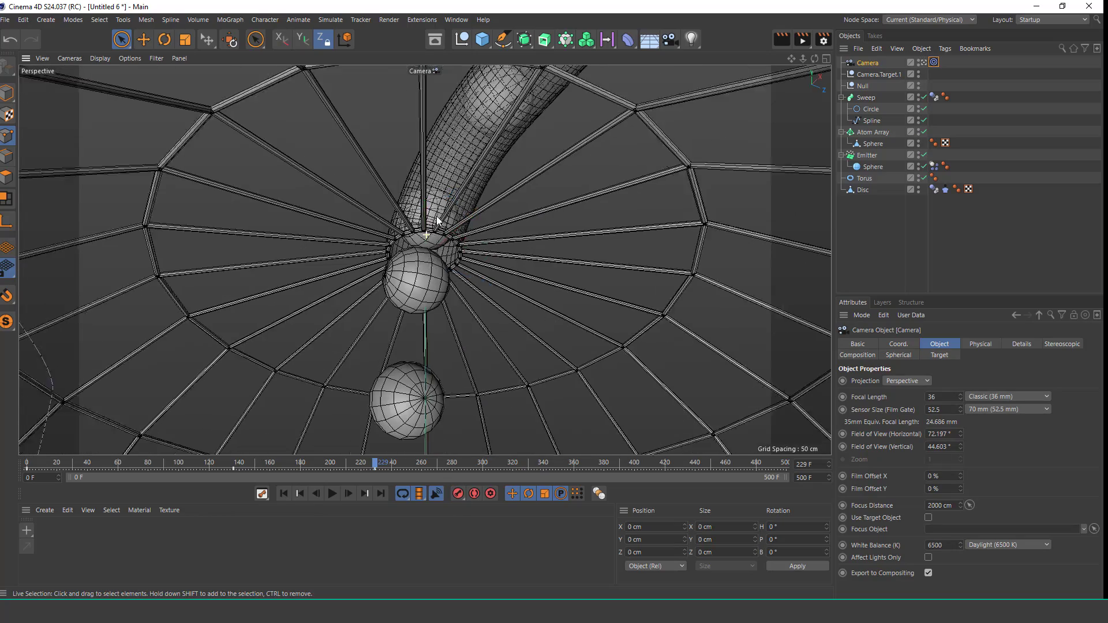
{"action": "left_click", "coordinate": [300, 494]}
{"action": "left_click", "coordinate": [332, 494]}
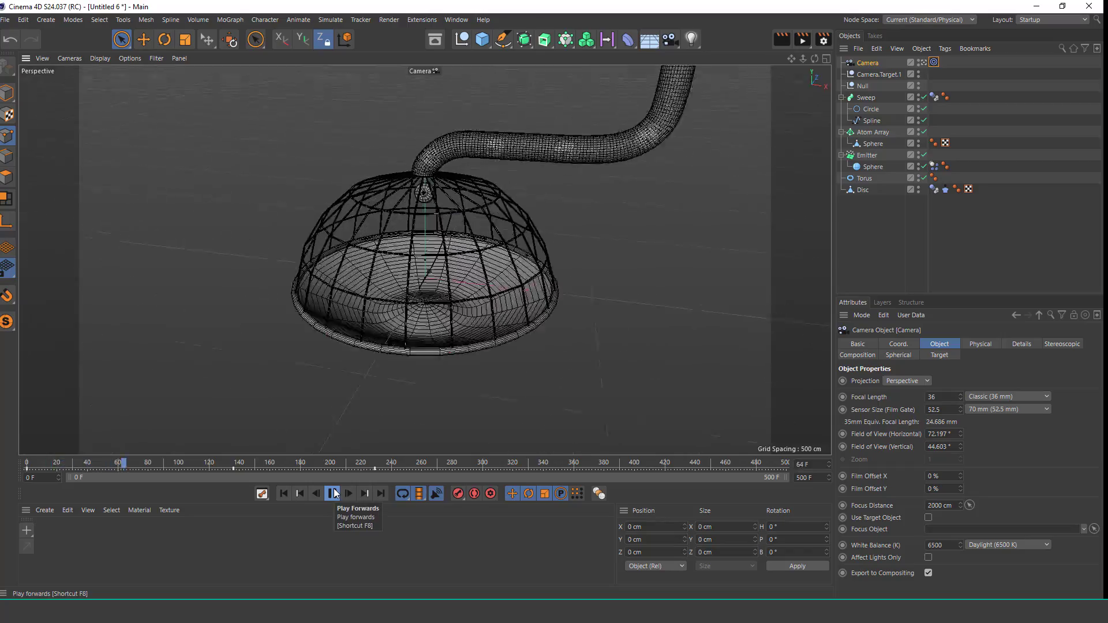
{"action": "left_click", "coordinate": [333, 493]}
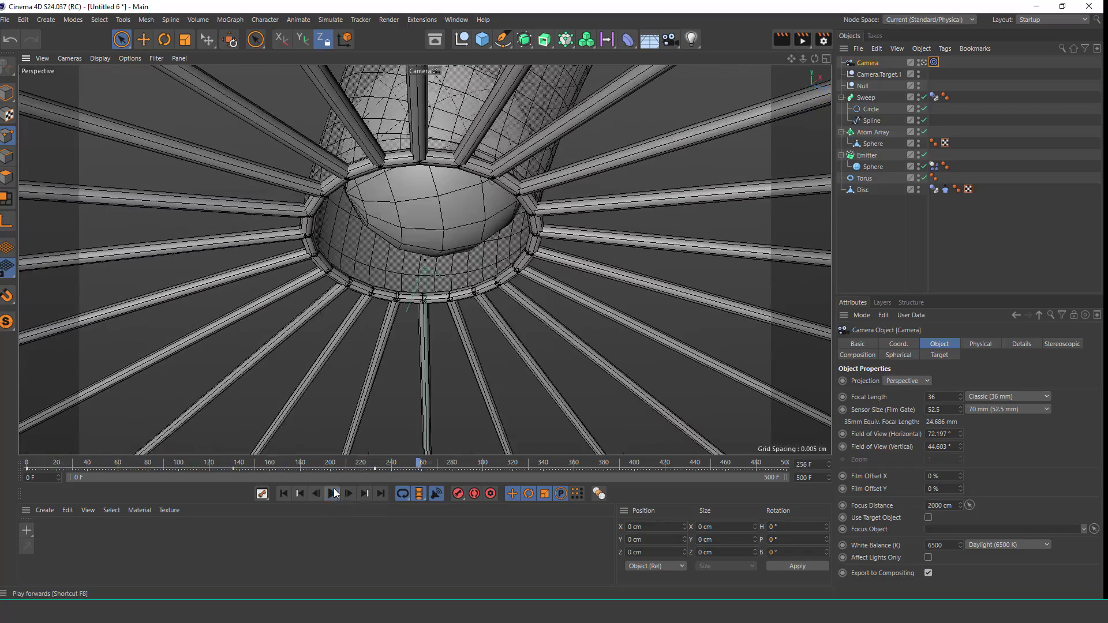
Keyframe the Camera at frame 351 on a pulled-back side view of the cage's top and the pipe.
{"action": "left_click_drag", "start_coordinate": [560, 456], "coordinate": [560, 456]}
{"action": "scroll", "coordinate": [400, 171], "scroll_direction": "down", "scroll_amount": 10}
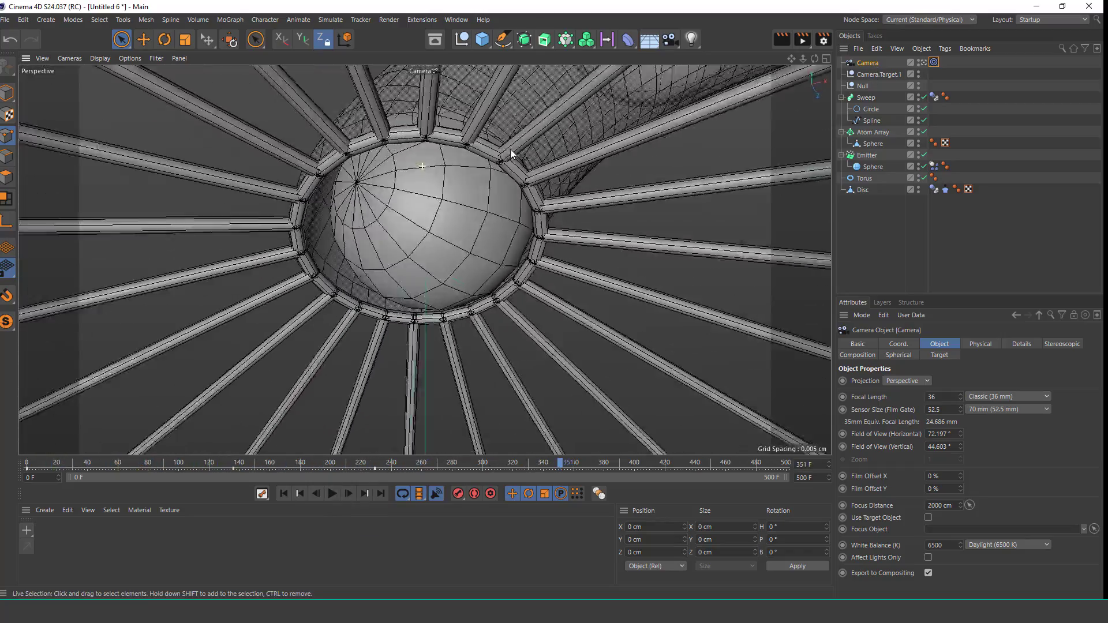
{"action": "left_click_drag", "start_coordinate": [449, 273], "coordinate": [464, 363], "text": "alt"}
{"action": "left_click", "coordinate": [459, 496]}
Play back the camera move, shift the Camera's keyframe from frame 351 to 391, and key the Camera at frame 358.
{"action": "left_click", "coordinate": [333, 495]}
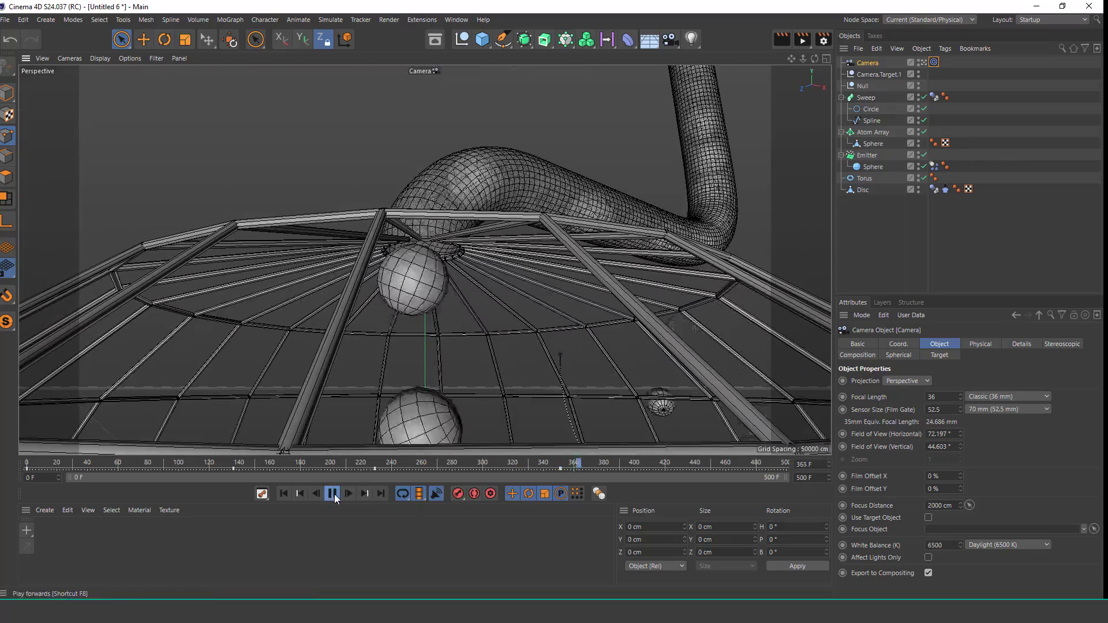
{"action": "left_click", "coordinate": [288, 464]}
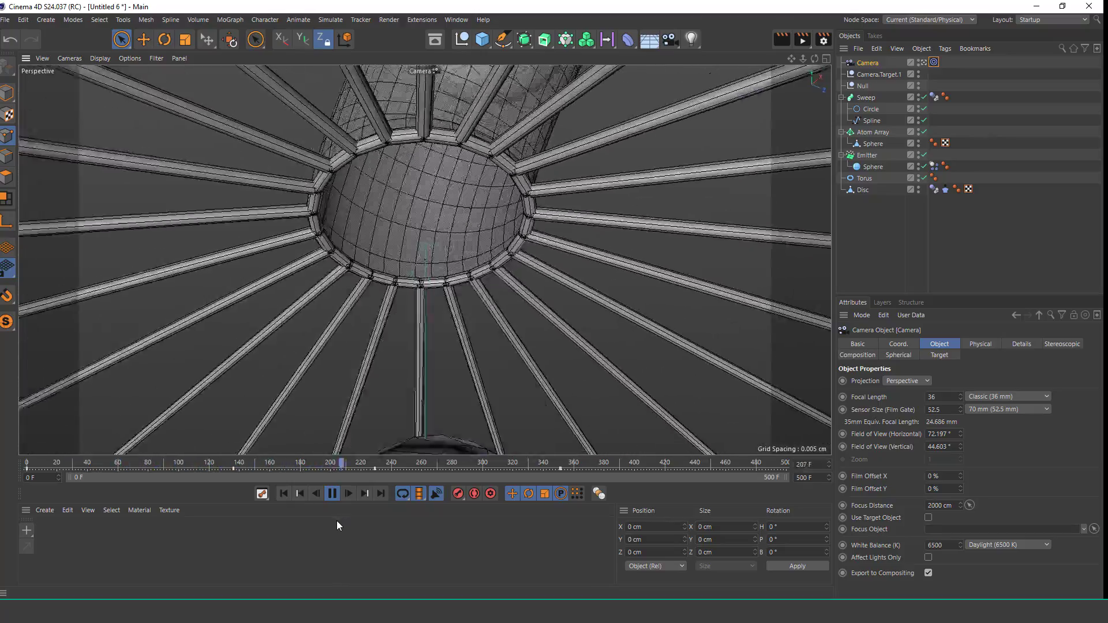
{"action": "left_click", "coordinate": [561, 468]}
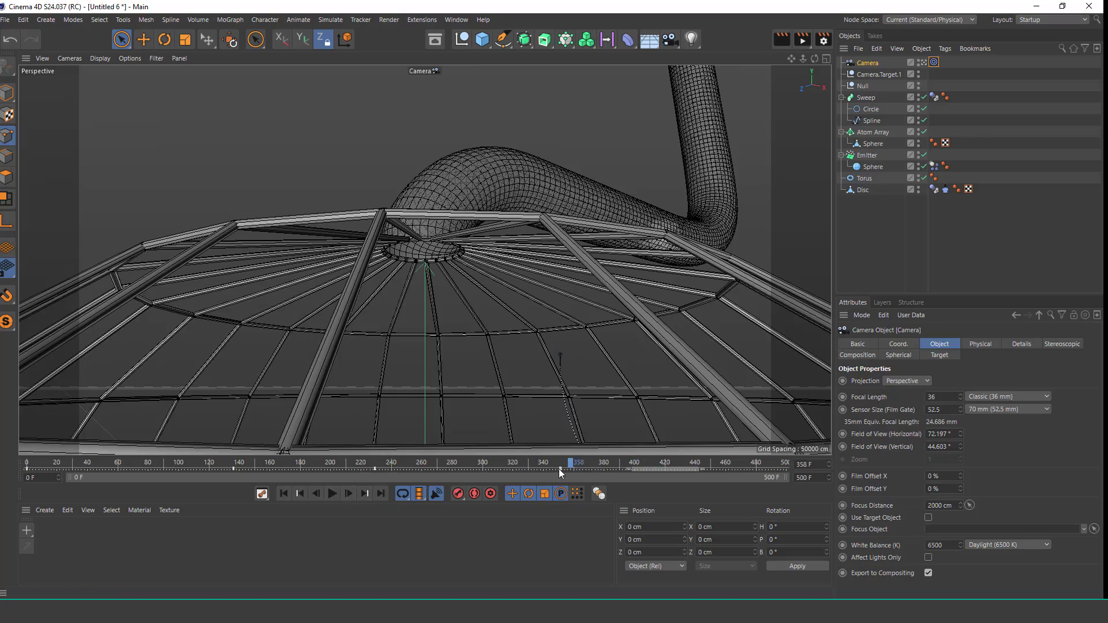
{"action": "left_click", "coordinate": [621, 468]}
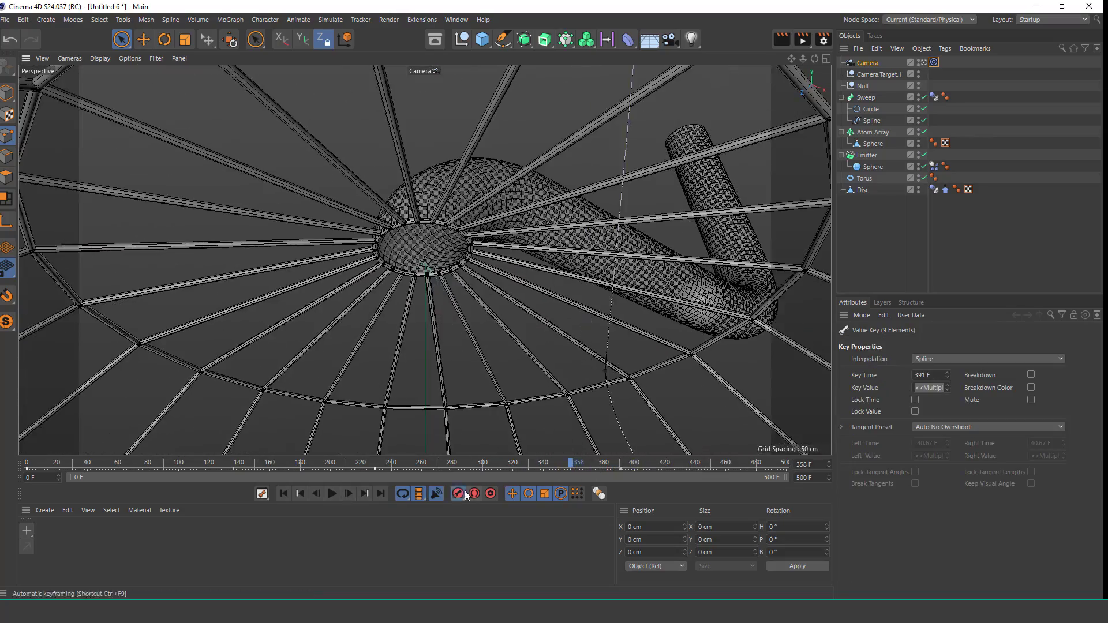
Pull the camera back at frame 391 to frame the whole bowl, cage and pipe, and update its keyframe.
{"action": "left_click_drag", "start_coordinate": [593, 463], "coordinate": [630, 463]}
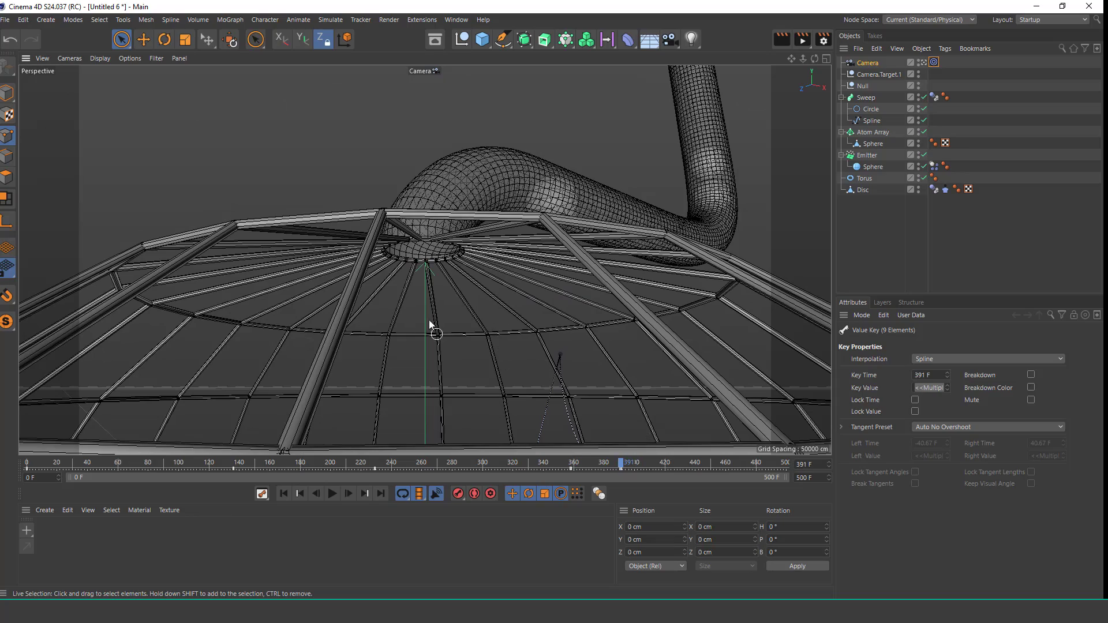
{"action": "scroll", "coordinate": [429, 325], "scroll_direction": "down", "scroll_amount": 10}
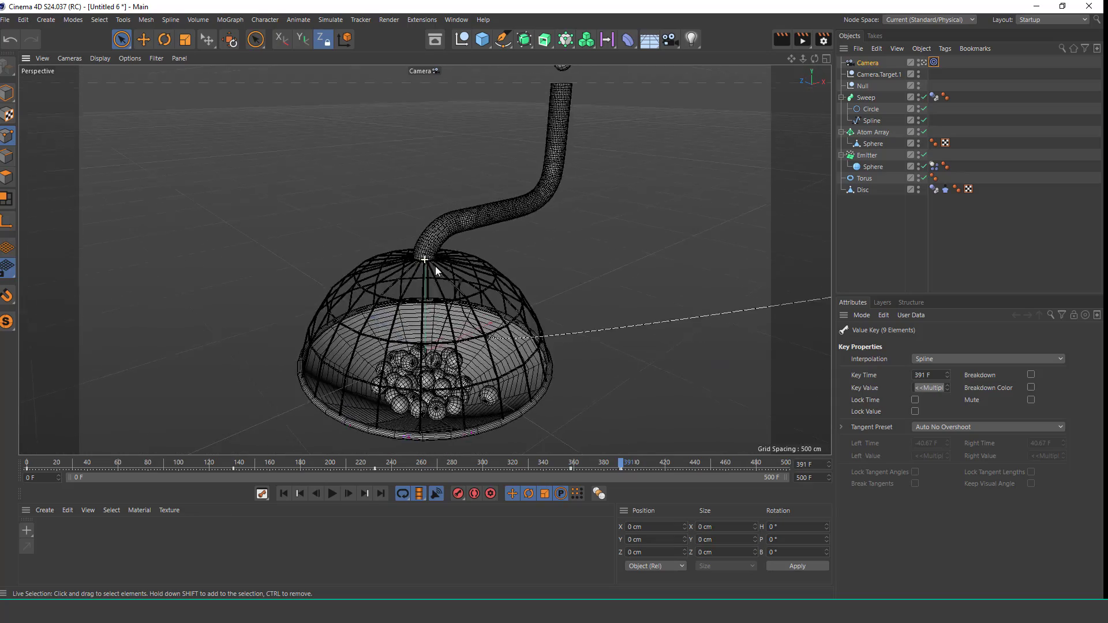
{"action": "left_click_drag", "start_coordinate": [435, 265], "coordinate": [432, 320], "text": "alt"}
Lower the Null toward the bowl at frame 391, keyframe it, and play the animation from the first frame.
{"action": "left_click", "coordinate": [862, 86]}
{"action": "left_click_drag", "start_coordinate": [425, 199], "coordinate": [411, 307]}
{"action": "left_click", "coordinate": [283, 494]}
{"action": "left_click", "coordinate": [332, 494]}
{"action": "left_click", "coordinate": [695, 240]}
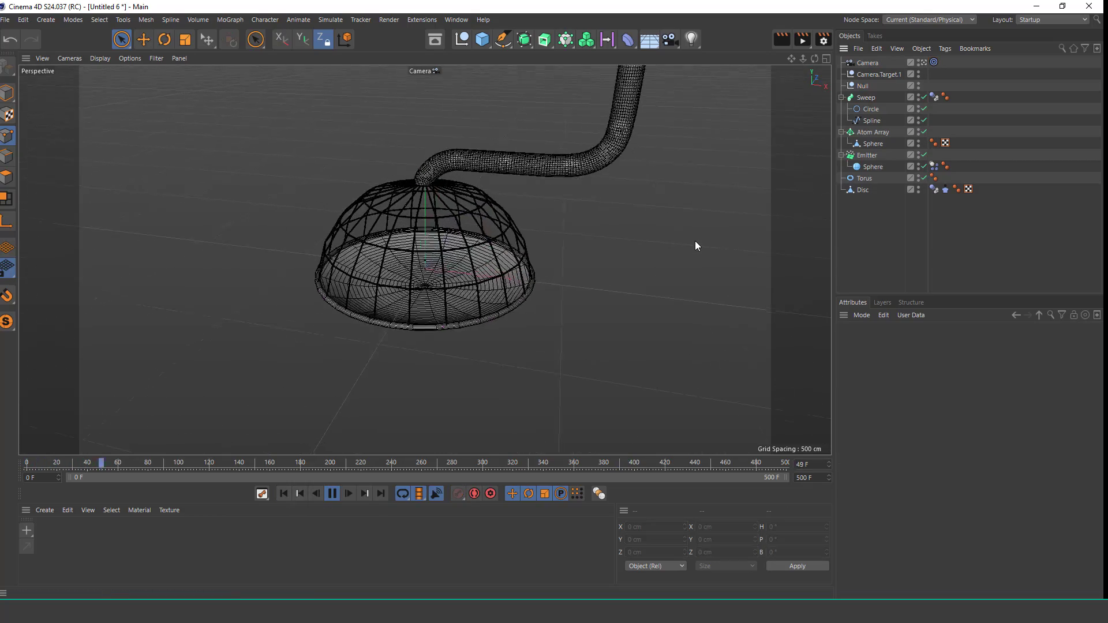
Raise the Null onto the falling sphere at frame 135 and play the animation from there.
{"action": "left_click_drag", "start_coordinate": [280, 463], "coordinate": [232, 470]}
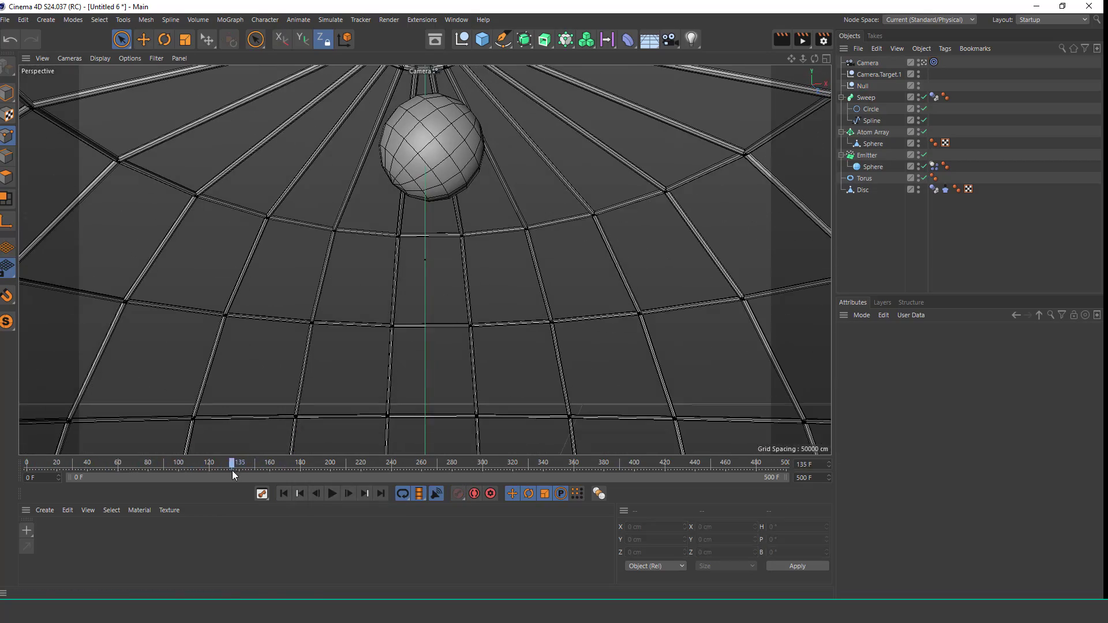
{"action": "left_click_drag", "start_coordinate": [425, 191], "coordinate": [482, 64]}
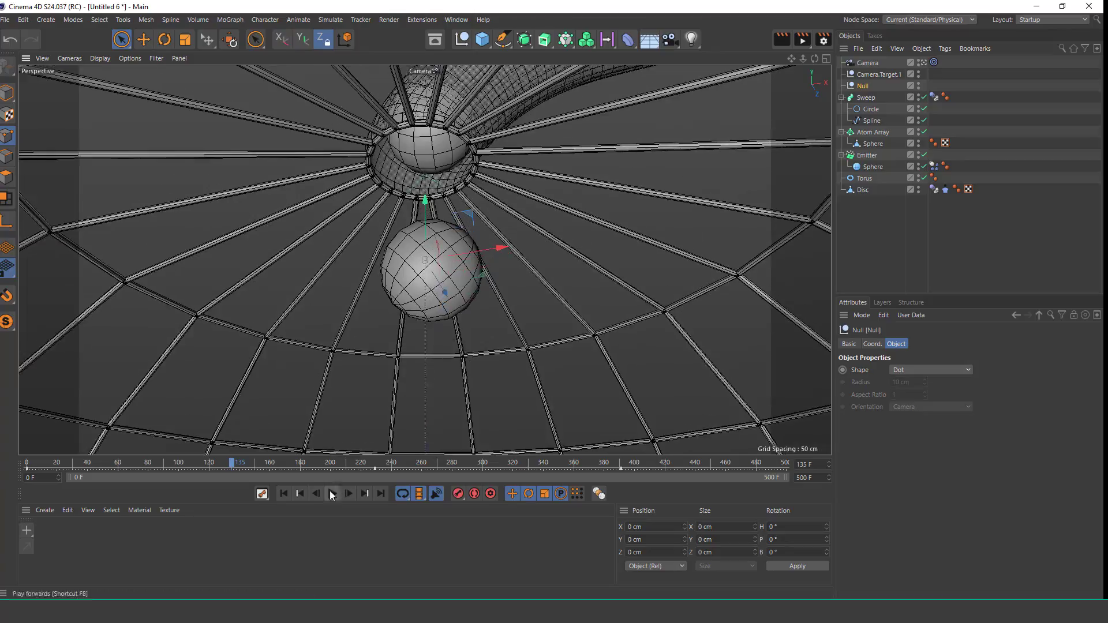
{"action": "left_click", "coordinate": [331, 494]}
{"action": "left_click", "coordinate": [854, 244]}
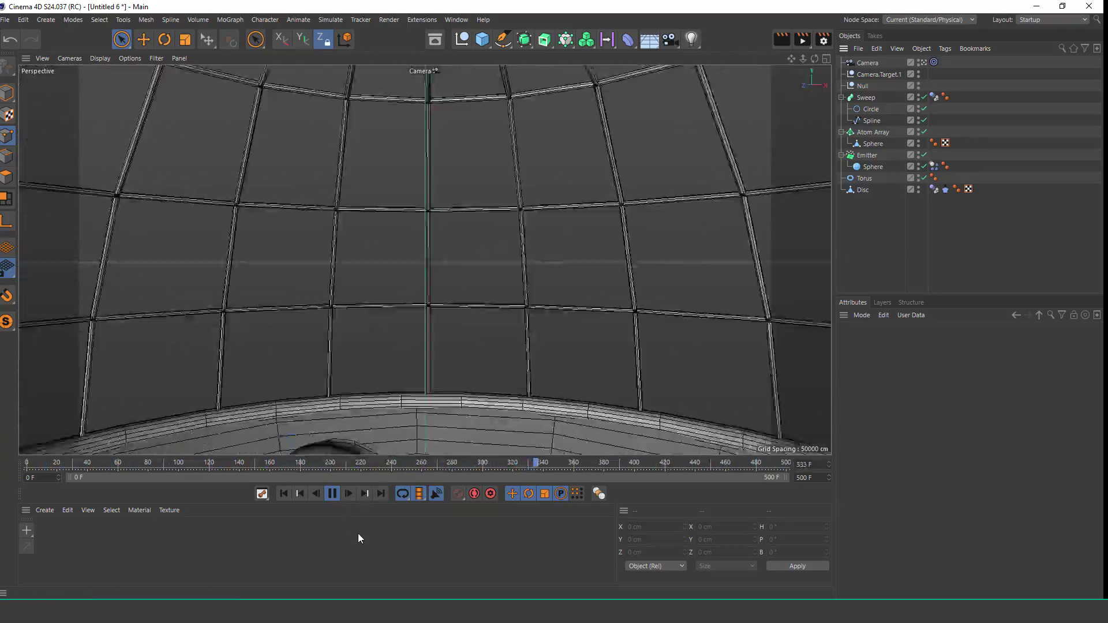
Reframe the camera slightly wider on the bowl at frame 500, keyframe the Camera, and play the animation.
{"action": "left_click", "coordinate": [333, 494]}
{"action": "left_click_drag", "start_coordinate": [735, 466], "coordinate": [798, 468]}
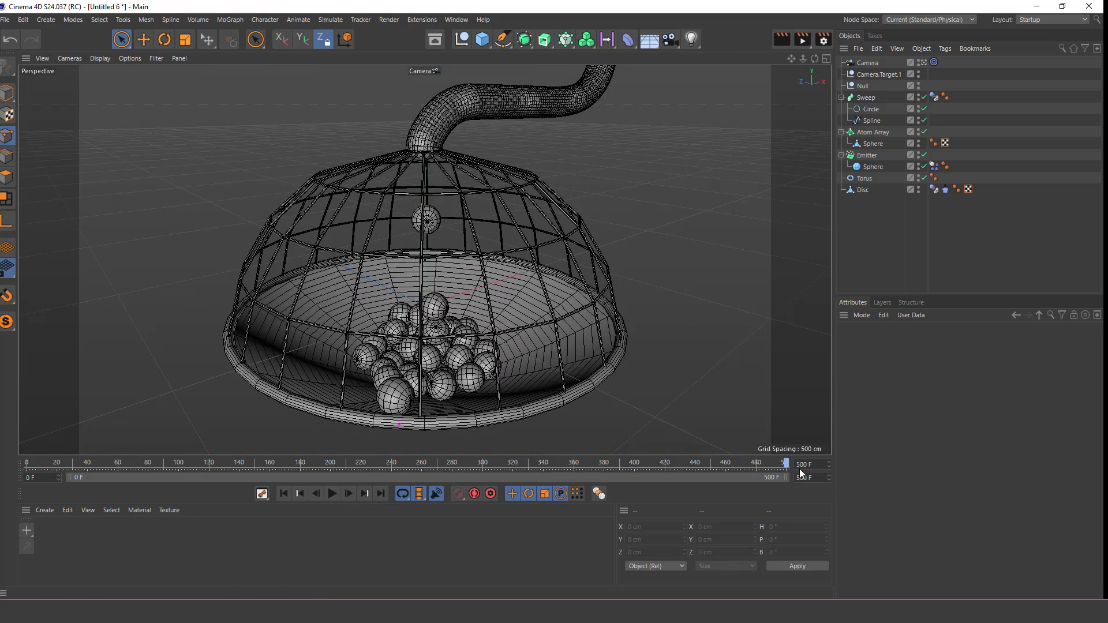
{"action": "scroll", "coordinate": [444, 259], "scroll_direction": "down", "scroll_amount": 2}
{"action": "left_click_drag", "start_coordinate": [445, 258], "coordinate": [404, 284], "text": "alt"}
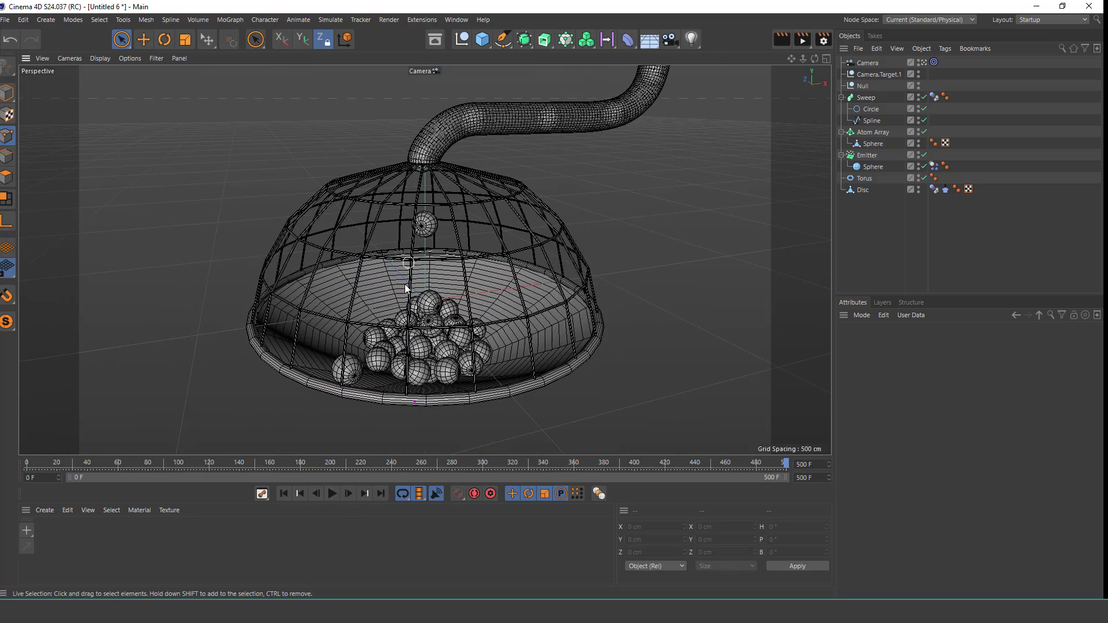
{"action": "left_click", "coordinate": [867, 62]}
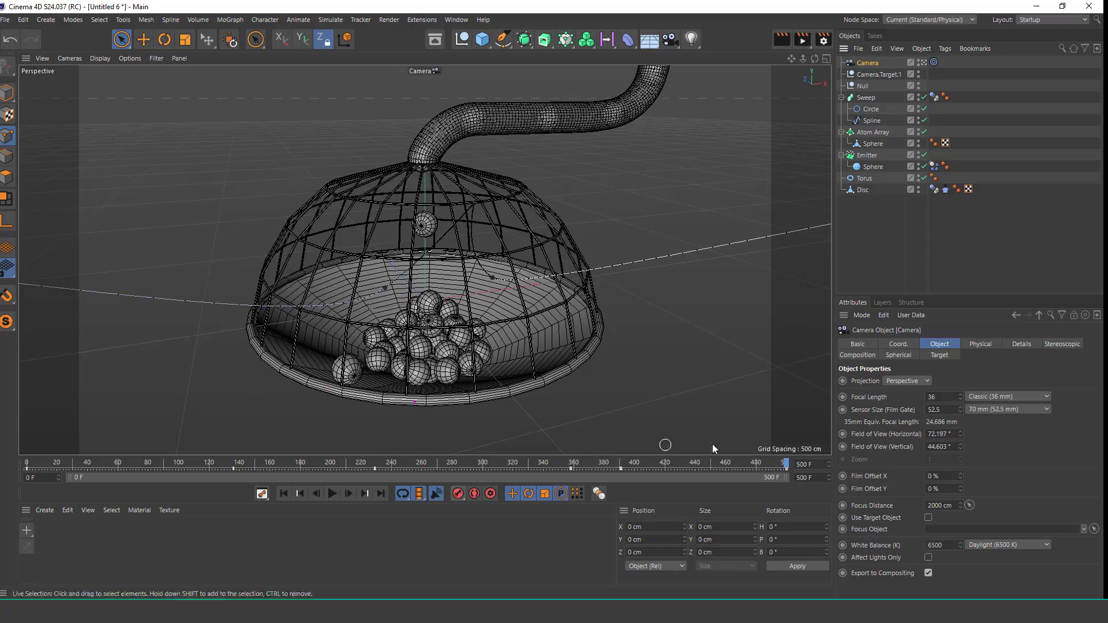
{"action": "key", "text": "F8"}
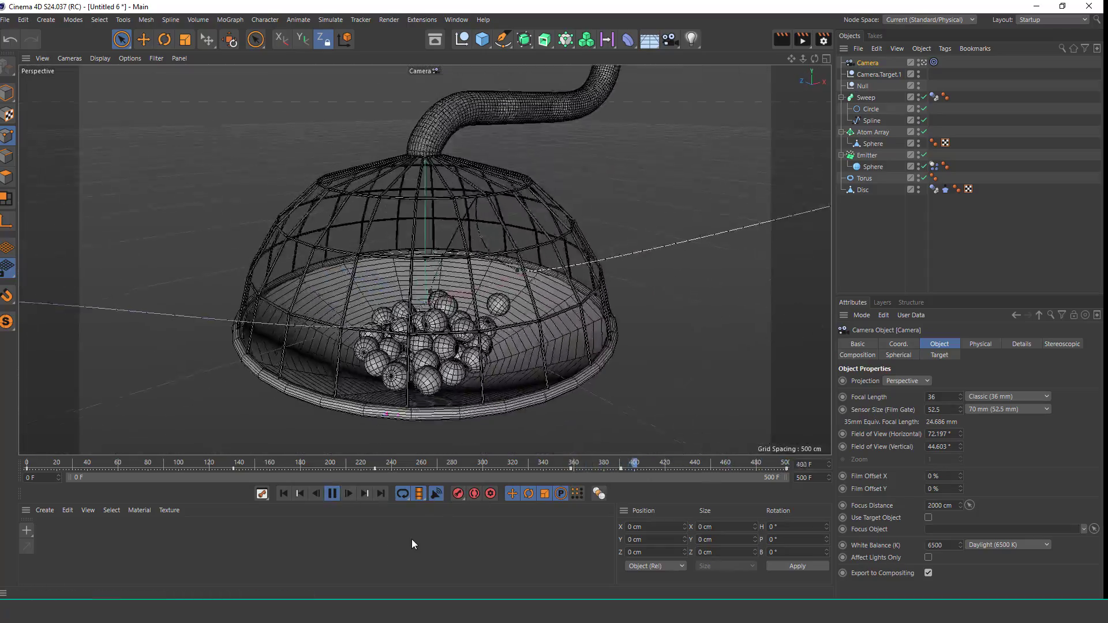
Lower the Null onto the spheres landing in the bowl at frame 97, keyframe it, and play the animation.
{"action": "left_click", "coordinate": [855, 231]}
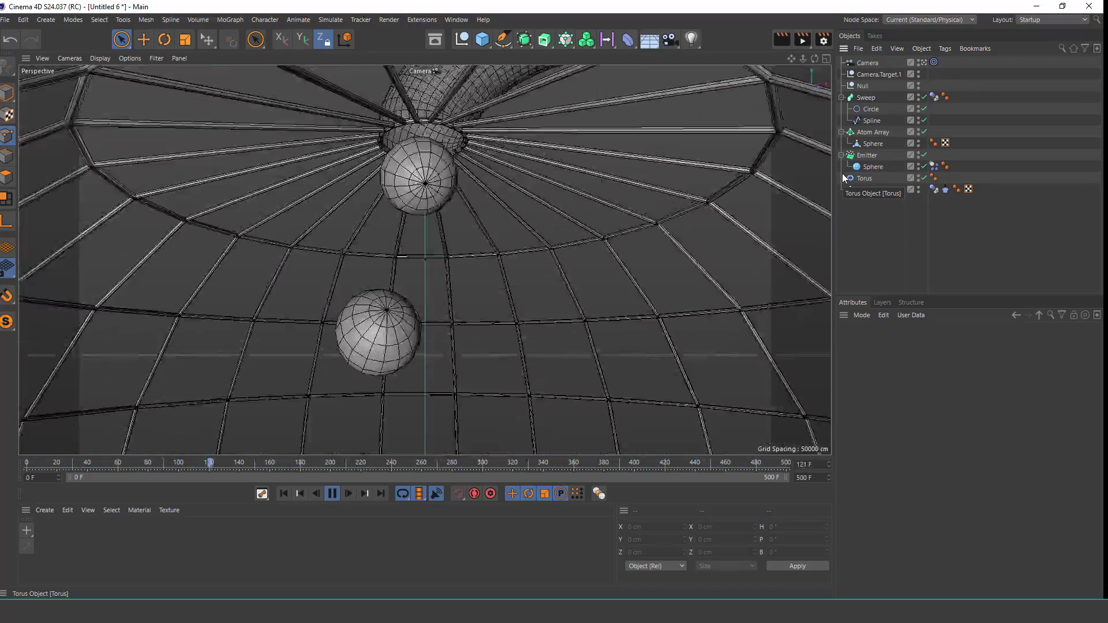
{"action": "left_click", "coordinate": [332, 493]}
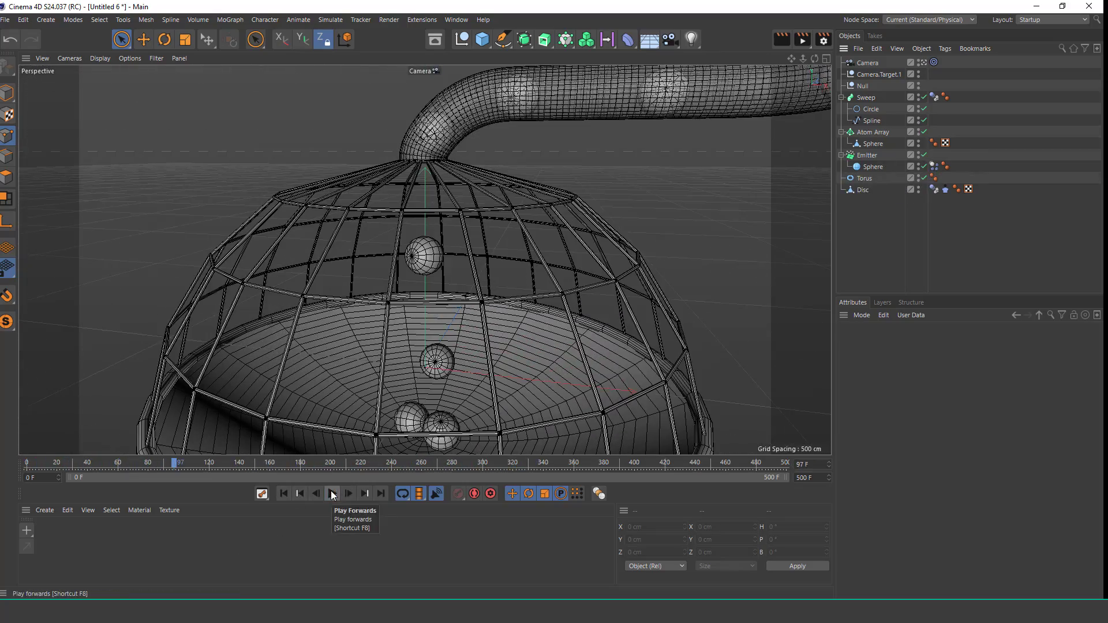
{"action": "left_click_drag", "start_coordinate": [425, 182], "coordinate": [422, 404]}
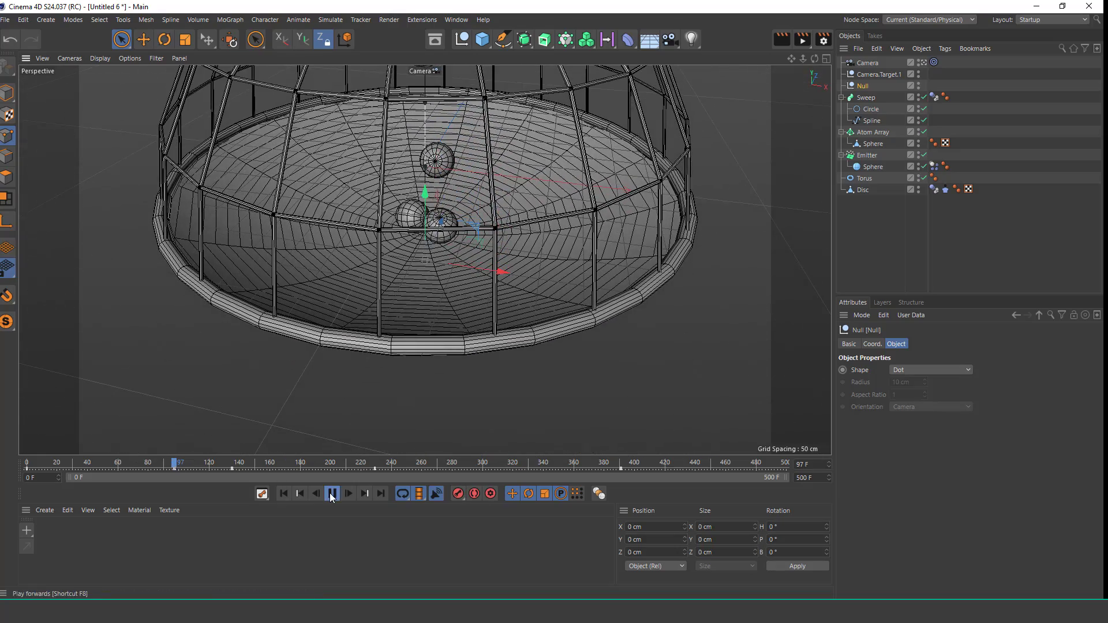
{"action": "left_click", "coordinate": [332, 493]}
Retime two of the Null's keyframes to frames 189 and 274, and play the animation from the first frame.
{"action": "left_click_drag", "start_coordinate": [232, 469], "coordinate": [313, 469]}
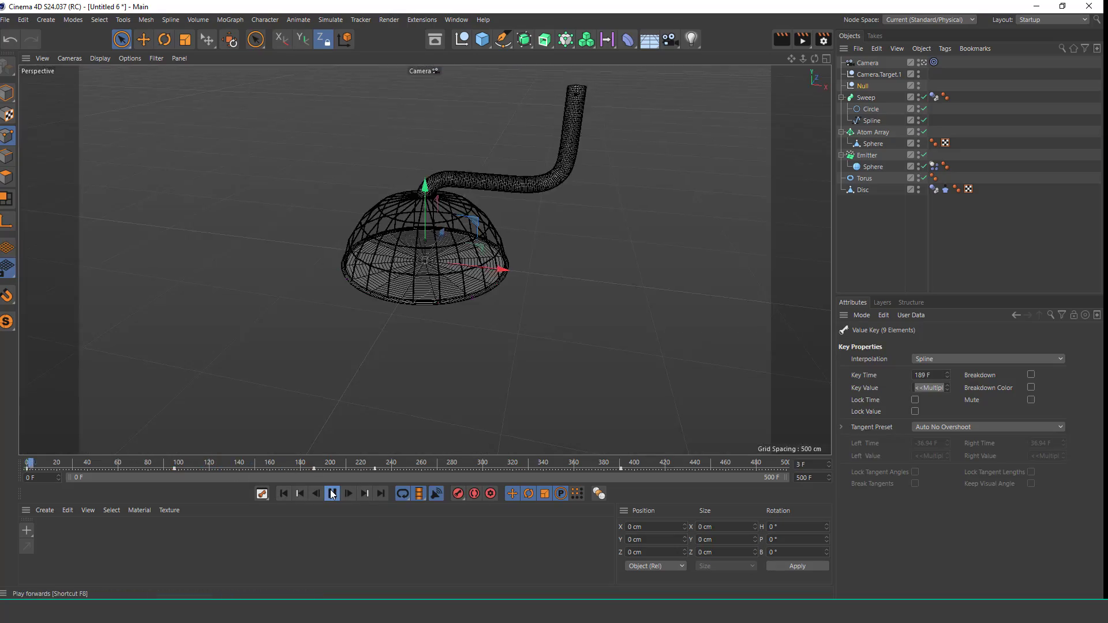
{"action": "left_click", "coordinate": [332, 493]}
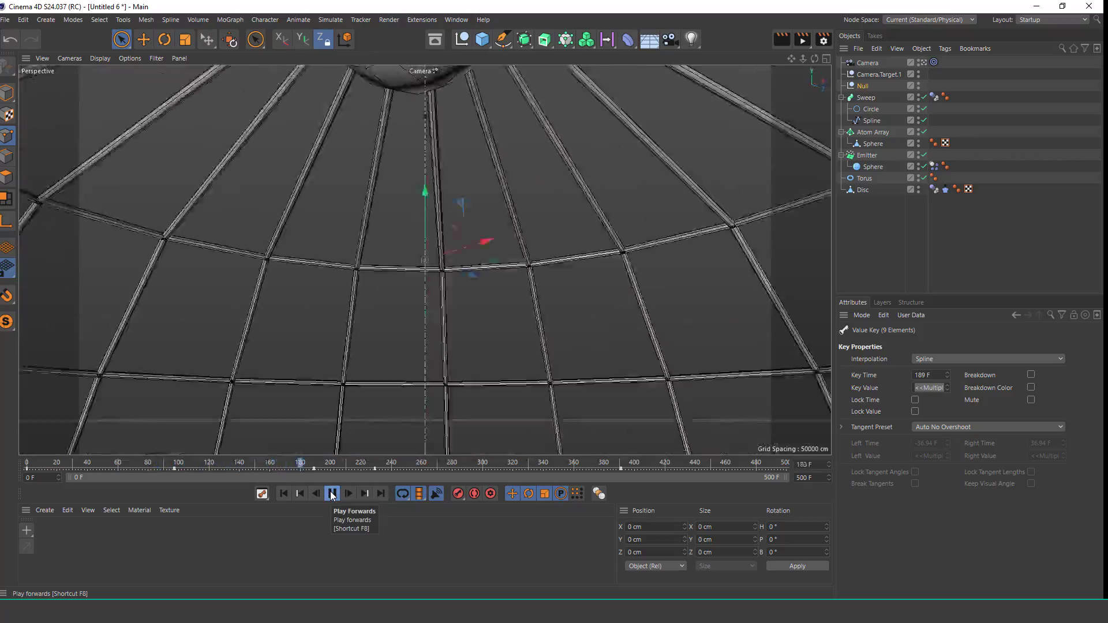
{"action": "left_click", "coordinate": [331, 493]}
{"action": "left_click_drag", "start_coordinate": [374, 468], "coordinate": [443, 468]}
{"action": "left_click", "coordinate": [283, 493]}
{"action": "left_click", "coordinate": [331, 494]}
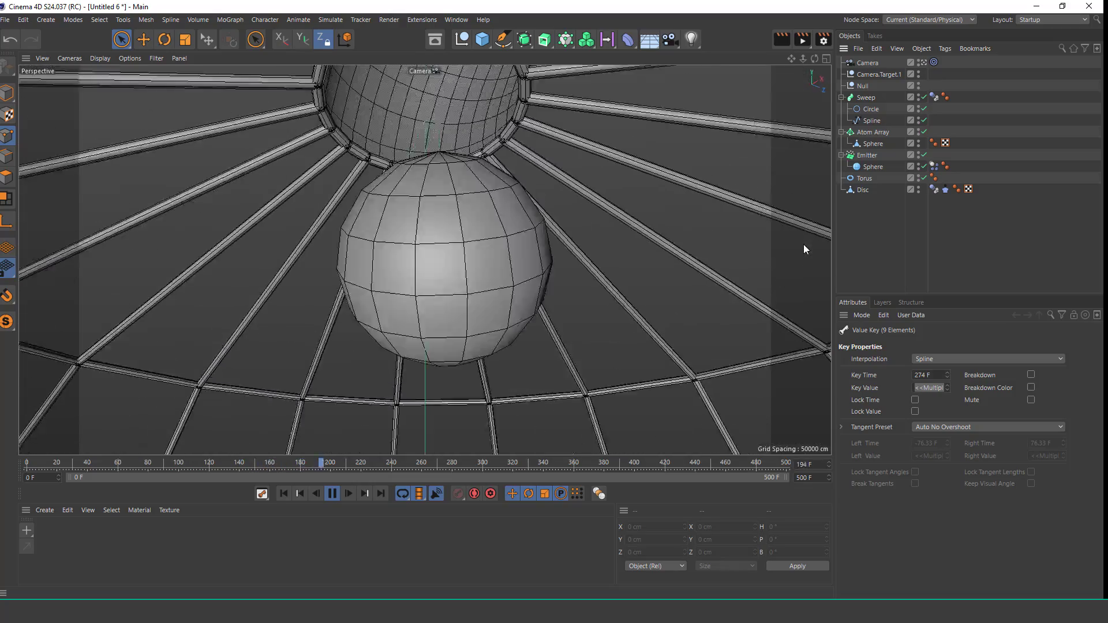
Raise the Null toward the pipe outlet at frame 189, keyframe it, and play the animation from the first frame.
{"action": "left_click", "coordinate": [331, 493]}
{"action": "left_click_drag", "start_coordinate": [452, 463], "coordinate": [314, 467]}
{"action": "left_click", "coordinate": [862, 86]}
{"action": "left_click_drag", "start_coordinate": [425, 201], "coordinate": [473, 75]}
{"action": "left_click", "coordinate": [459, 493]}
{"action": "left_click", "coordinate": [284, 493]}
{"action": "left_click", "coordinate": [331, 493]}
{"action": "left_click", "coordinate": [881, 230]}
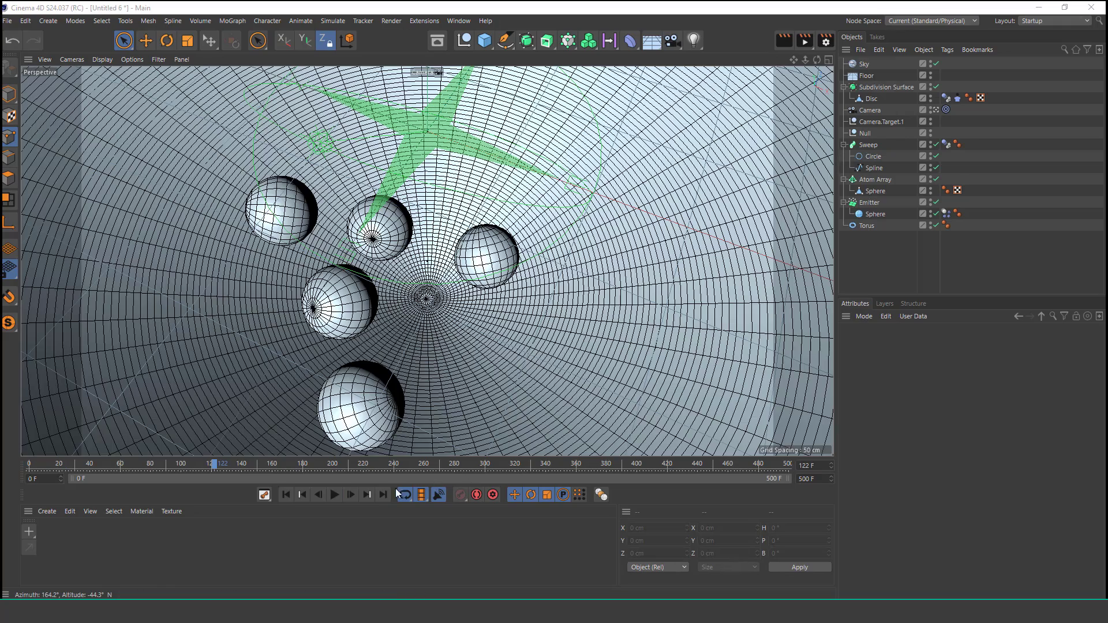
Replay the camera animation from the first frame with the sky, floor and subdivided disc in the scene.
{"action": "left_click", "coordinate": [277, 495]}
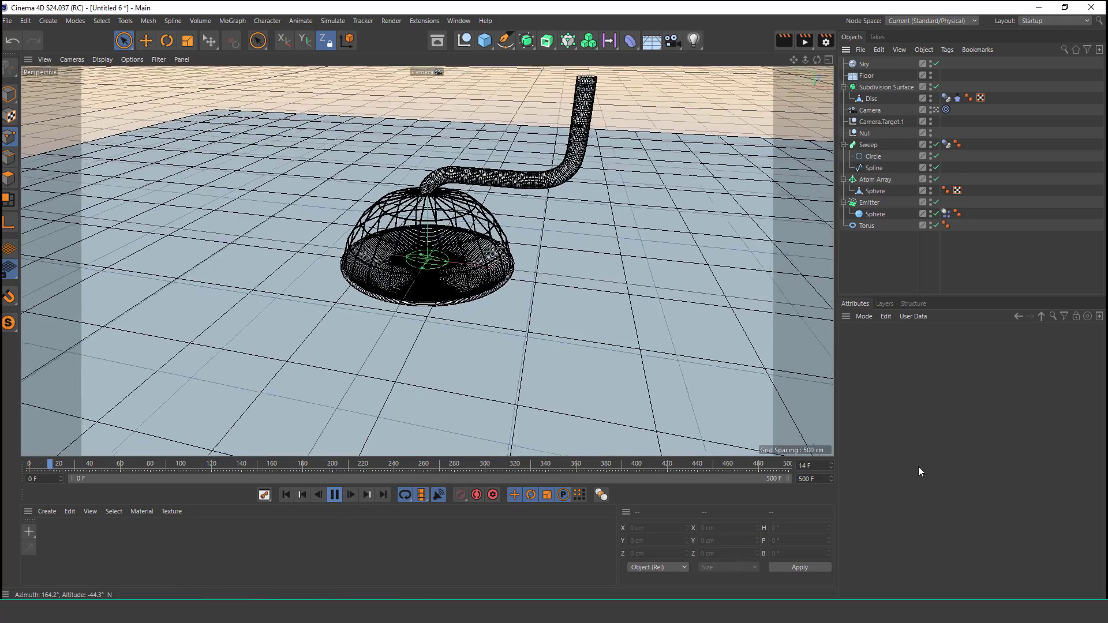